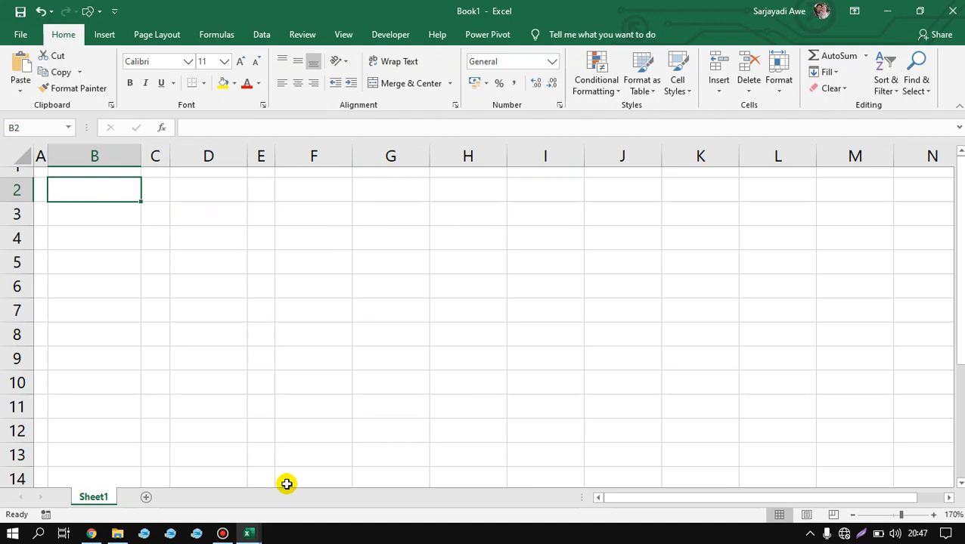
Enter HARTA in cell B2 and an equals sign as text in C2
type("HARTA")
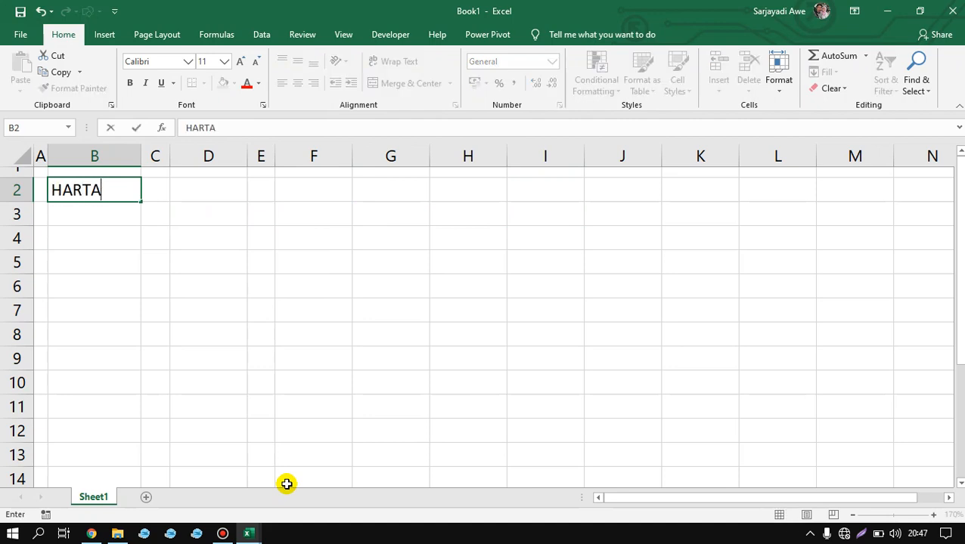
key("Tab")
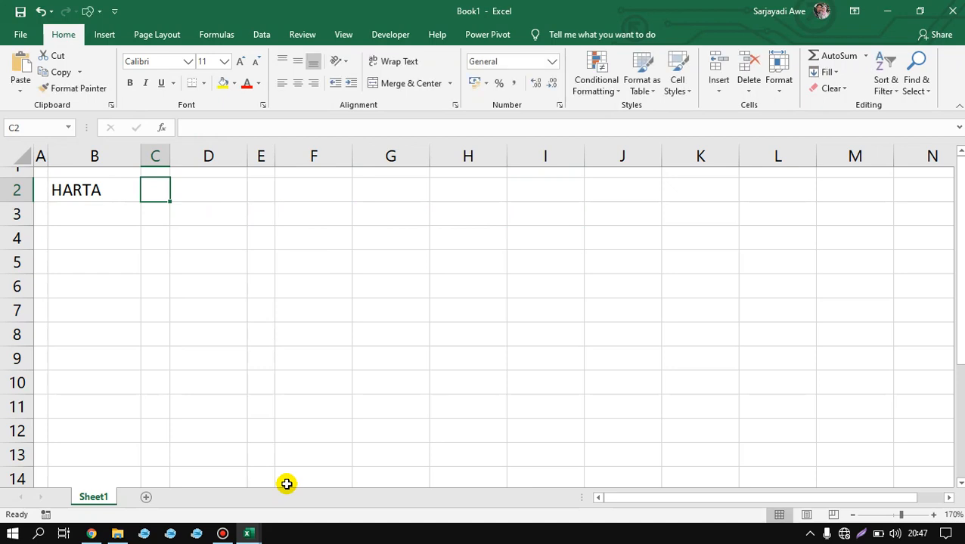
type("'")
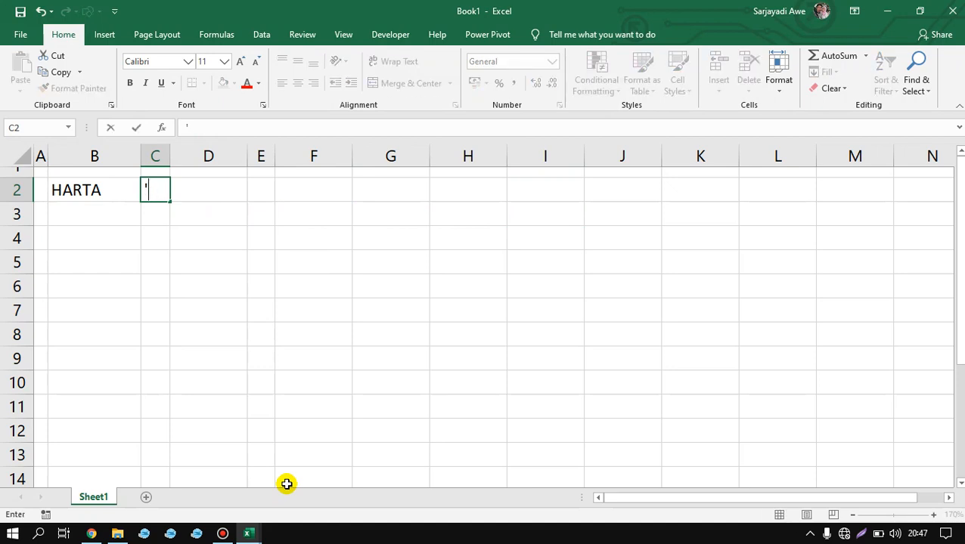
type("=")
key("Return")
key("Up")
key("Right")
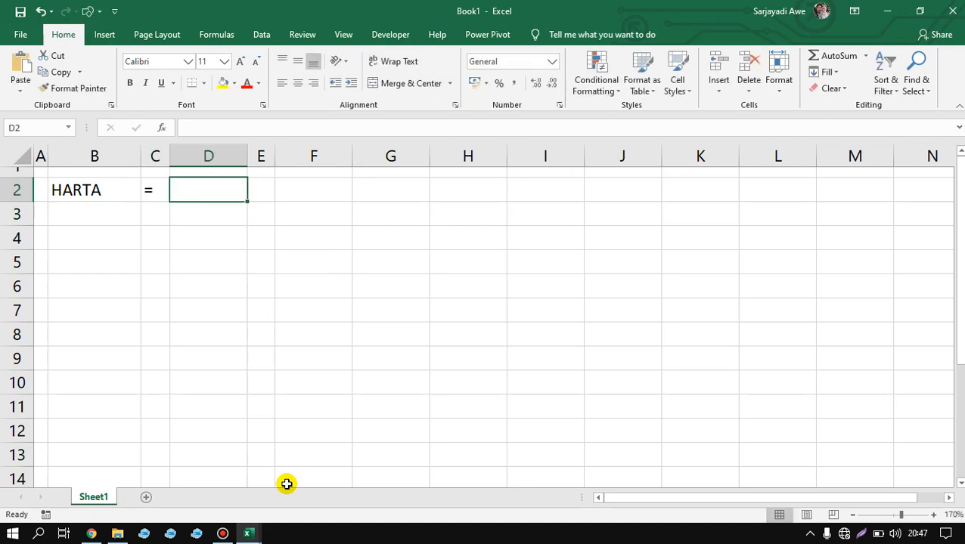
Complete the equation in row 2 with UTANG in D2, a plus sign as text in E2 and MODAL in F2
type("UTANG")
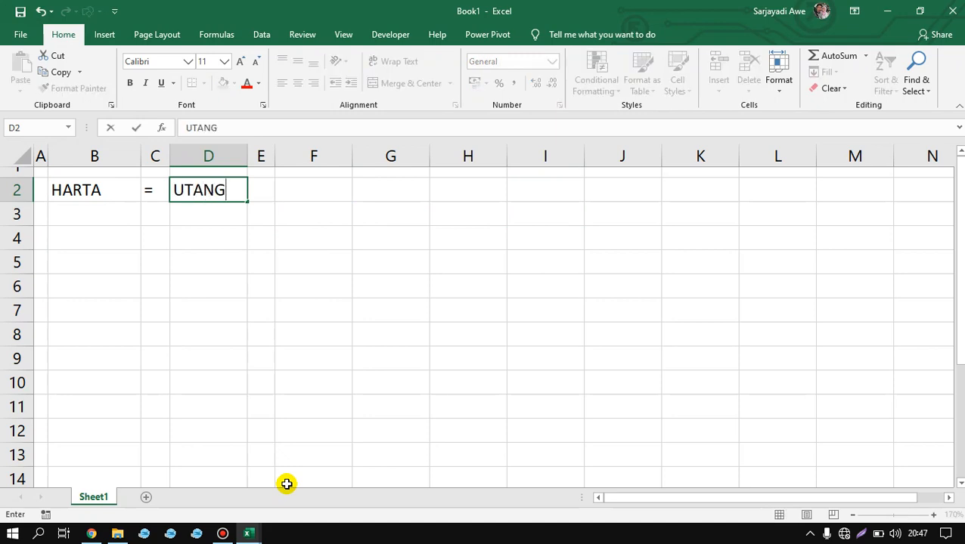
key("Right")
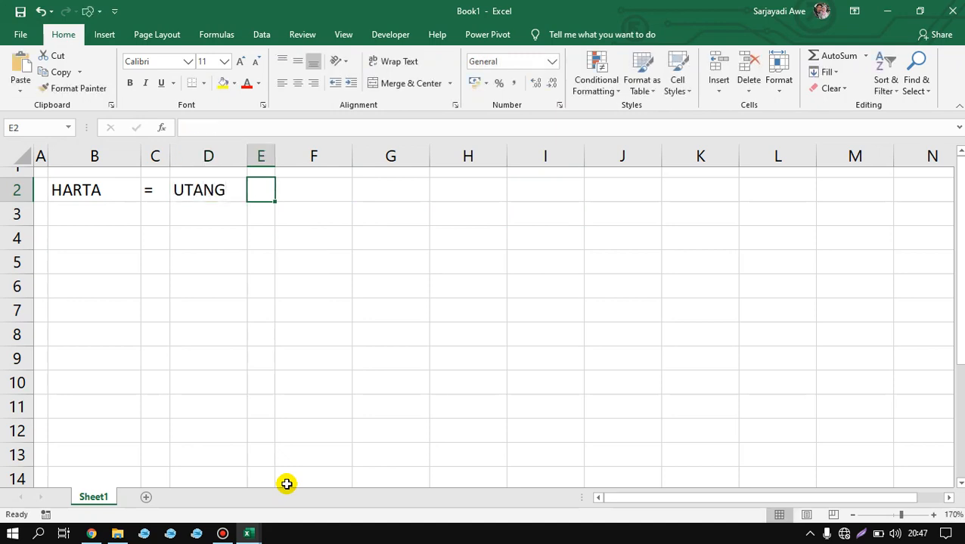
type("'+")
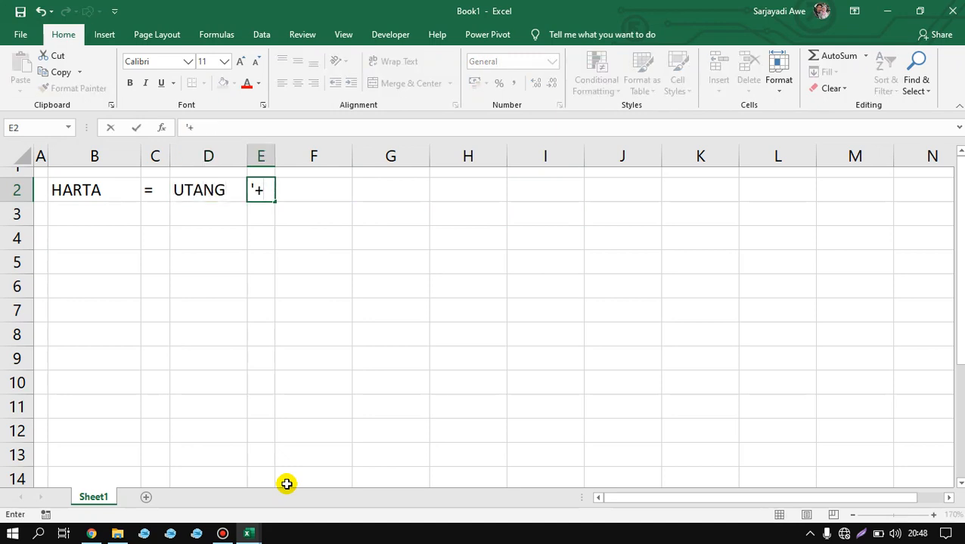
key("Right")
type("MODAL")
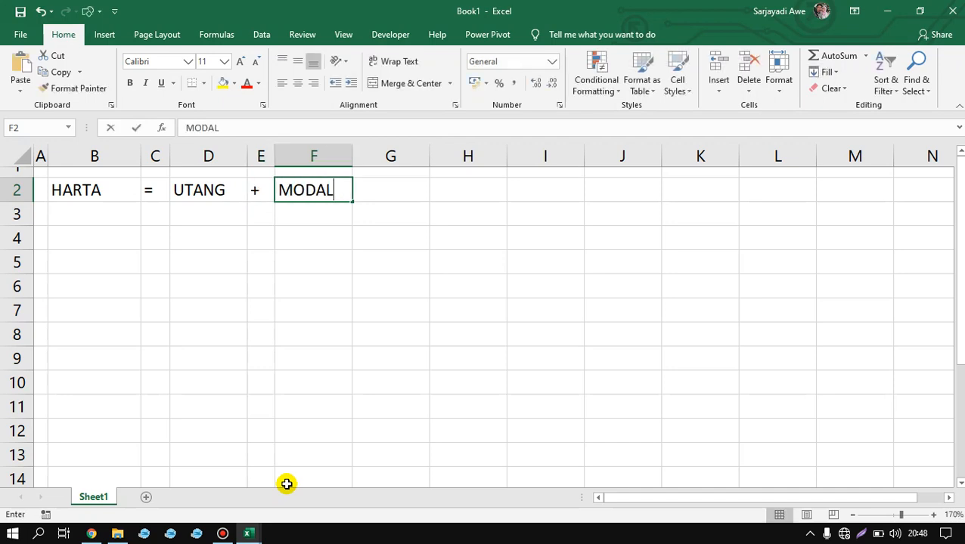
key("Return")
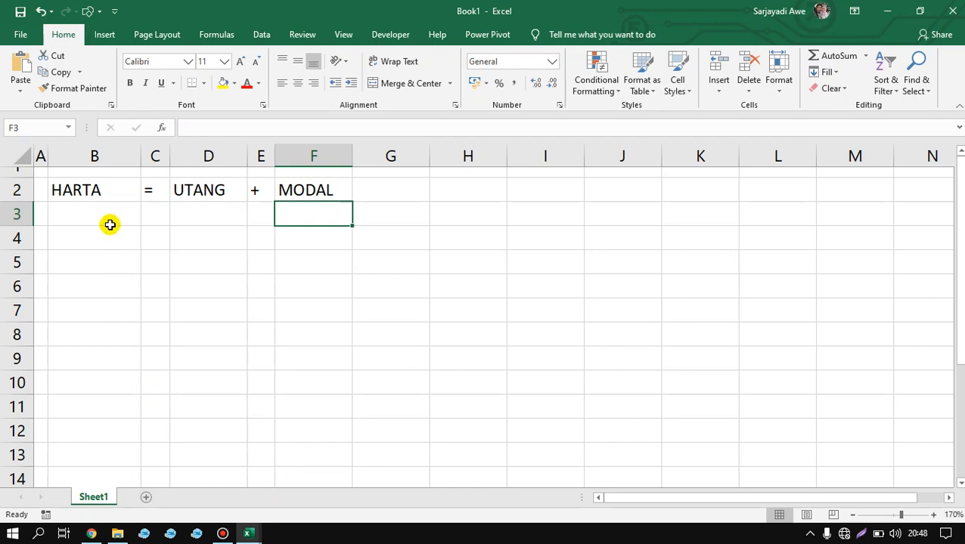
Review the HARTA, UTANG and MODAL terms of the equation in row 2
left_click(99, 200)
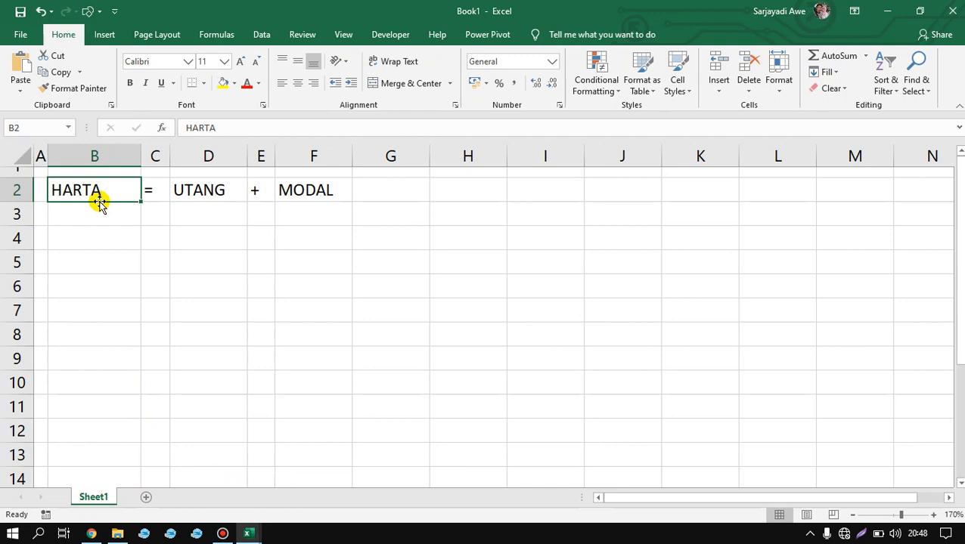
left_click(198, 195)
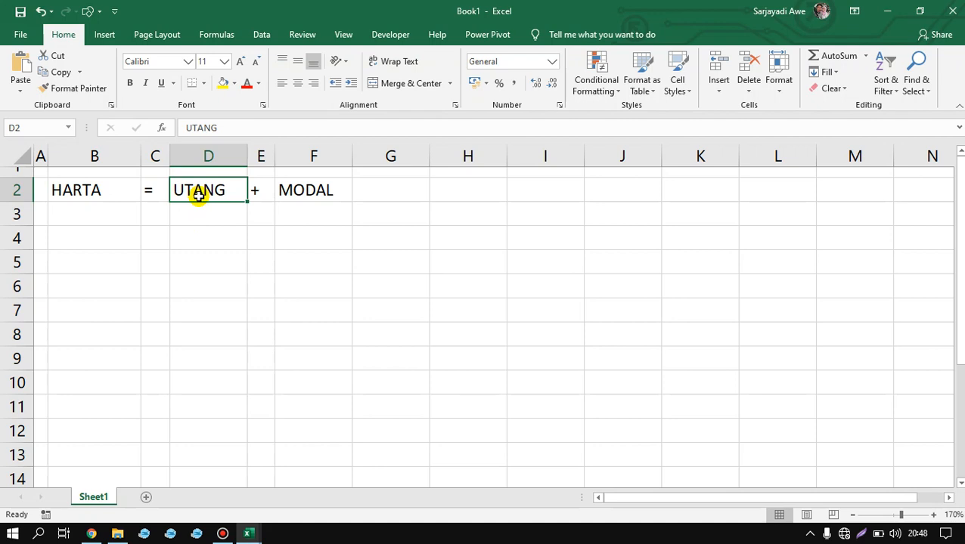
left_click(315, 160)
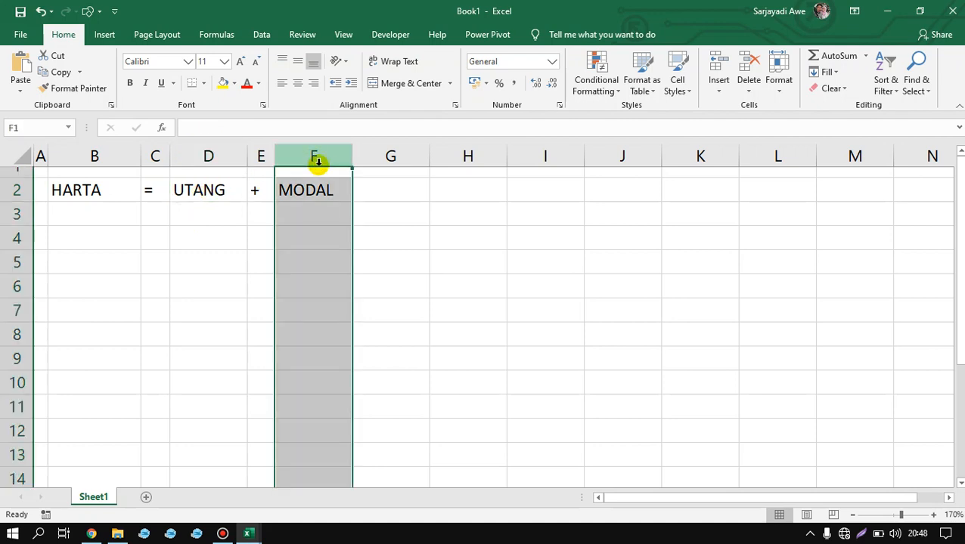
left_click(216, 194)
left_click(303, 189)
left_click(210, 190)
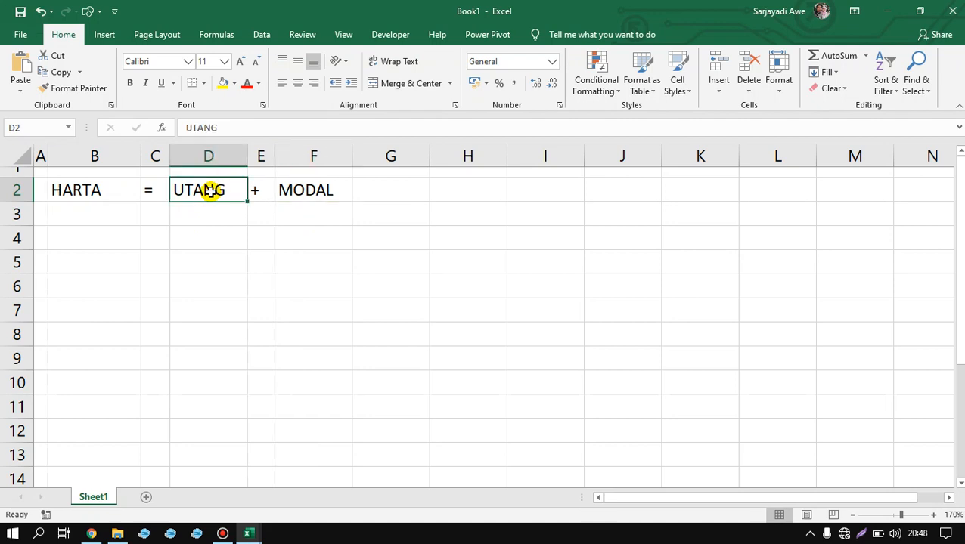
left_click(332, 197)
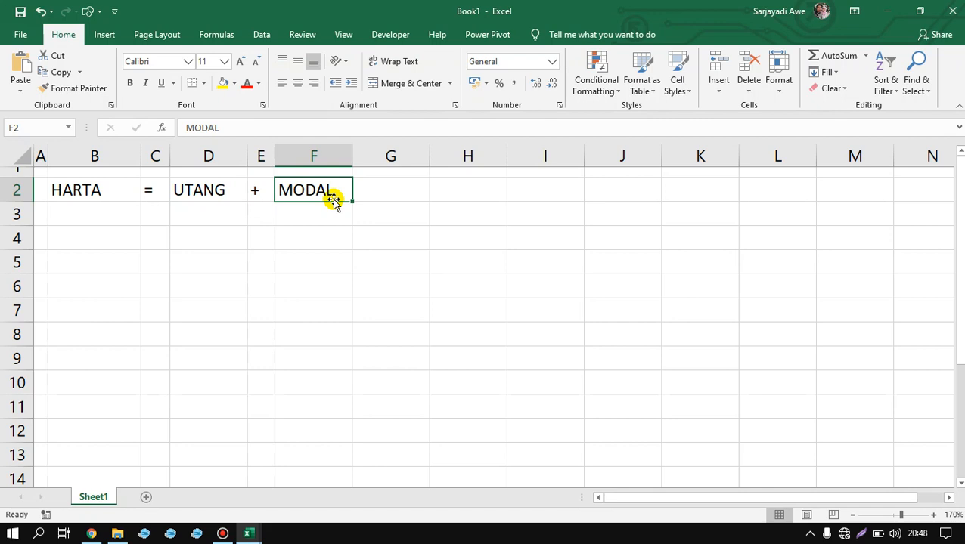
left_click(112, 191)
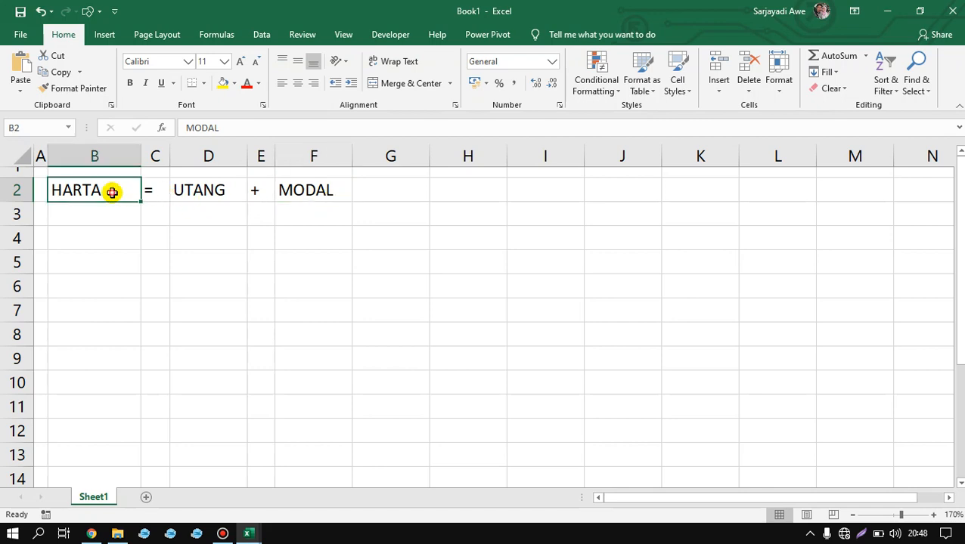
Enter 2000000 under HARTA in B3 and apply the comma number style to it
left_click(106, 221)
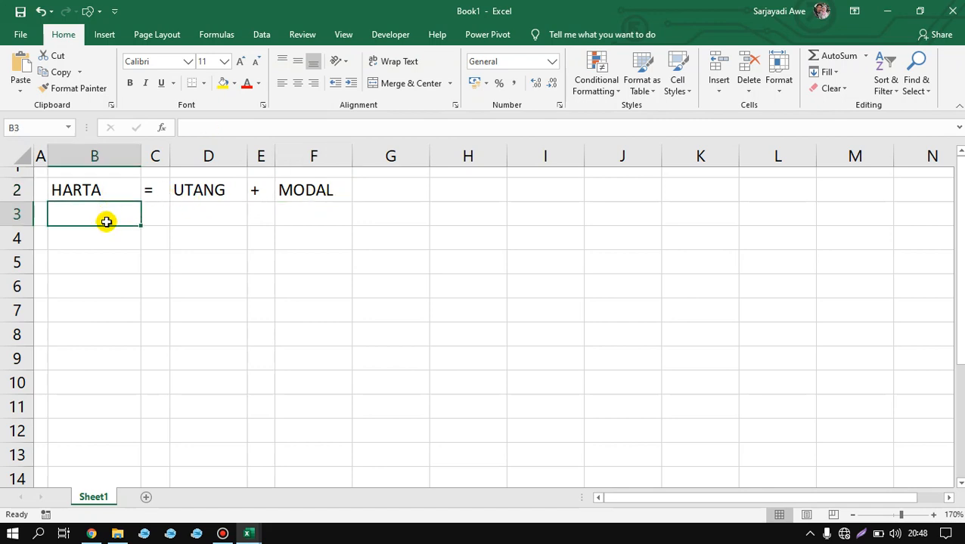
type("200")
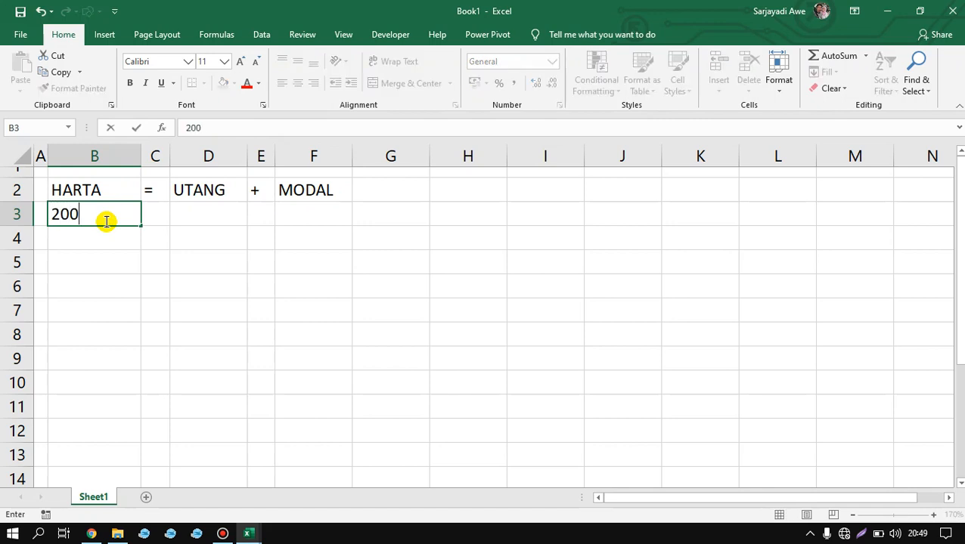
type("0000")
key("Return")
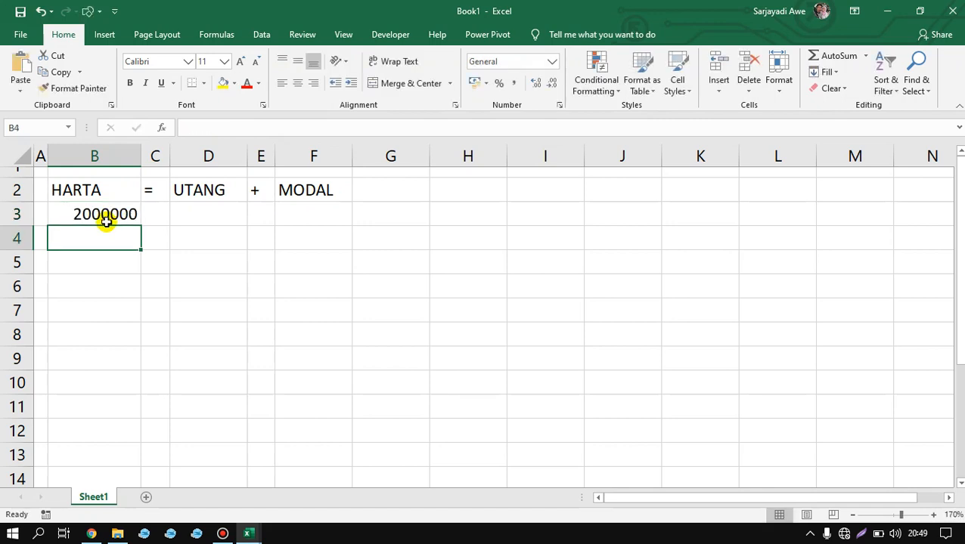
left_click(105, 221)
key("alt+h")
key("k")
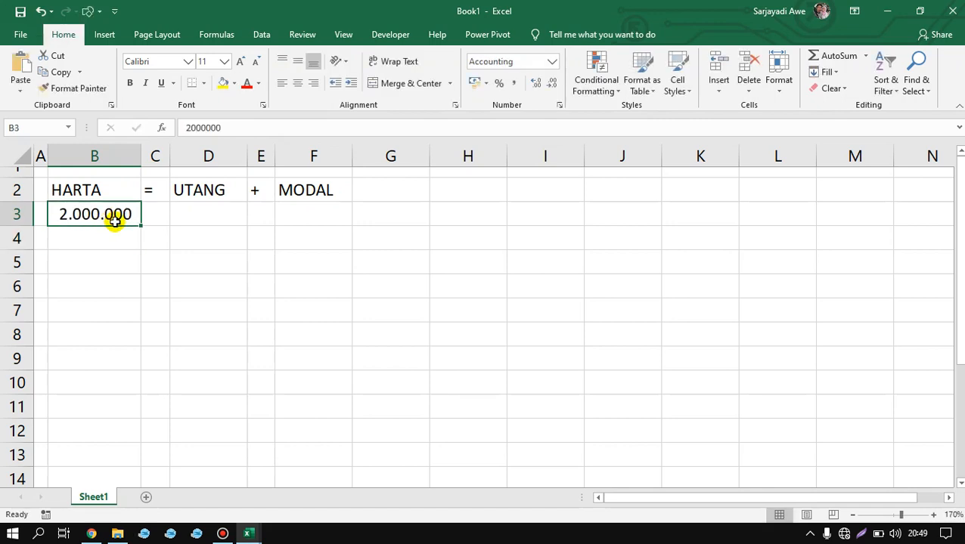
Enter 500000 under UTANG in D3 and apply the comma number style to it
left_click(221, 217)
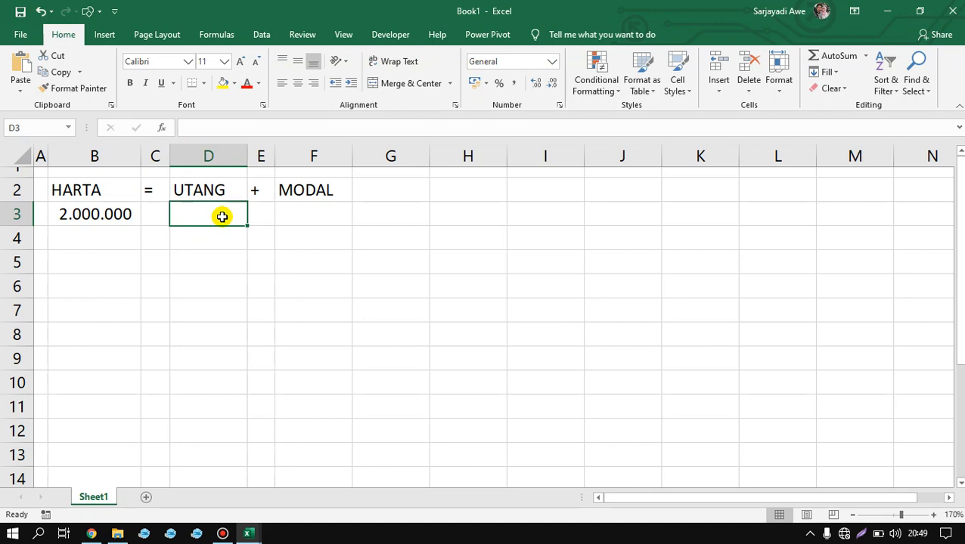
type("500000")
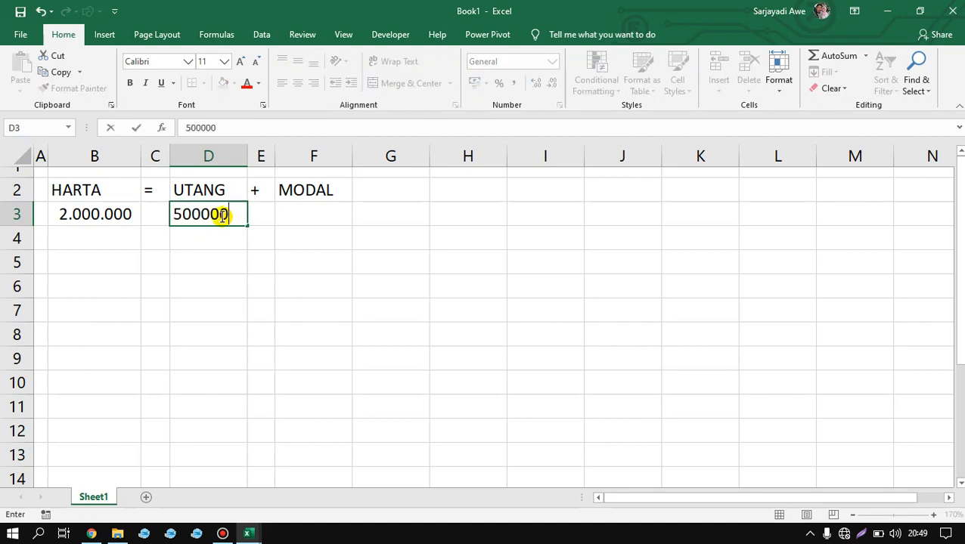
key("Return")
left_click(221, 216)
key("alt+h")
key("k")
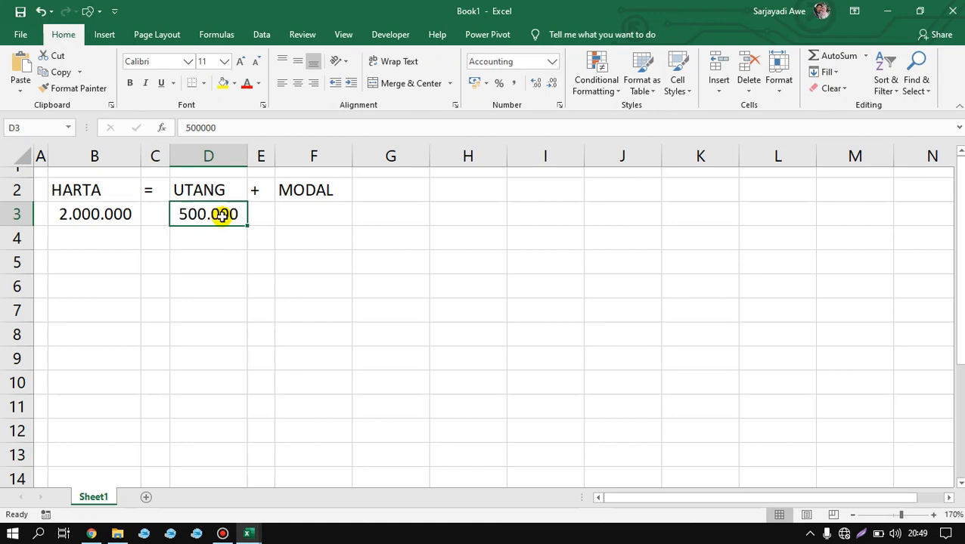
Clear the amount under UTANG in D3
left_click(302, 214)
left_click(219, 215)
key("Right")
left_click(226, 216)
key("Delete")
Enter 500.000 under MODAL in F3
key("Right")
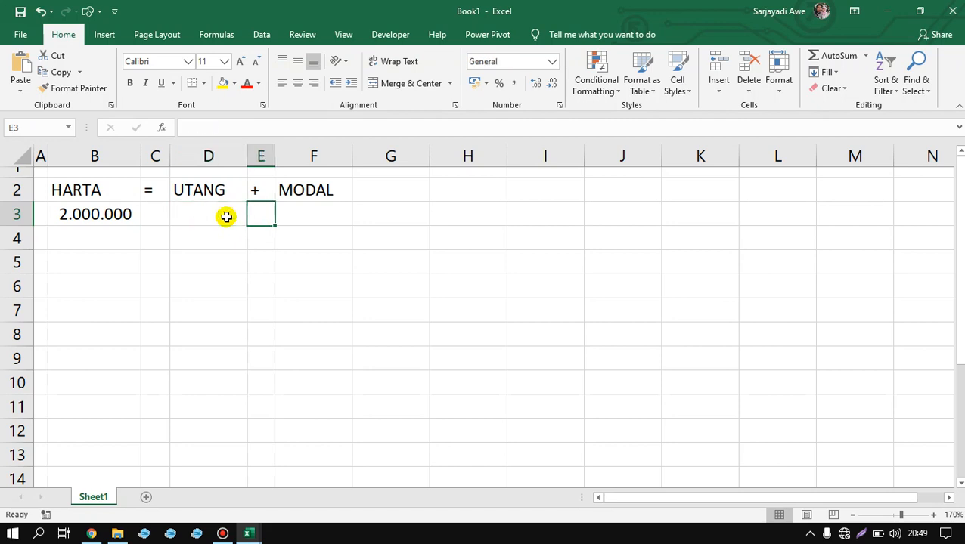
key("Right")
type("500")
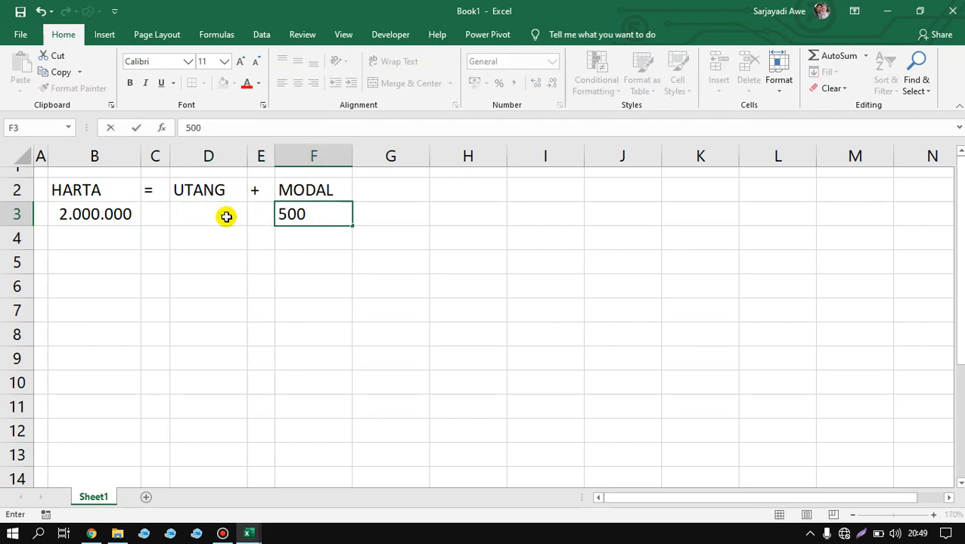
type(".000")
key("Return")
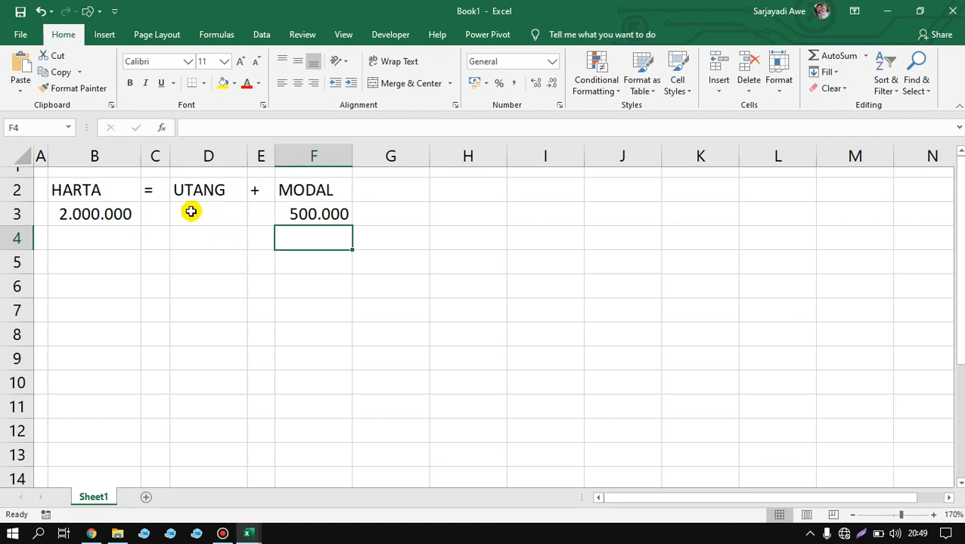
Calculate UTANG in D3 as HARTA minus MODAL with the formula =B3-F3
left_click(190, 213)
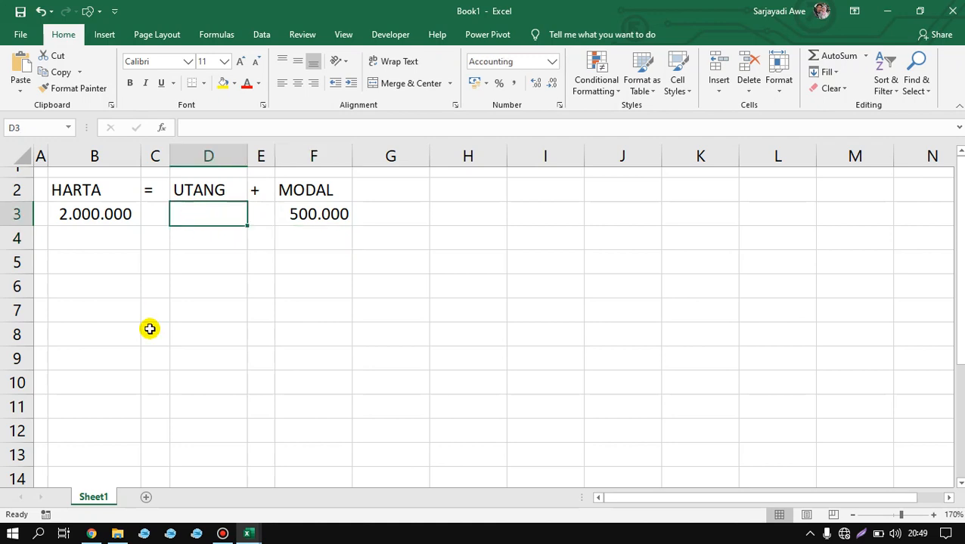
type("=")
key("Left")
key("Left")
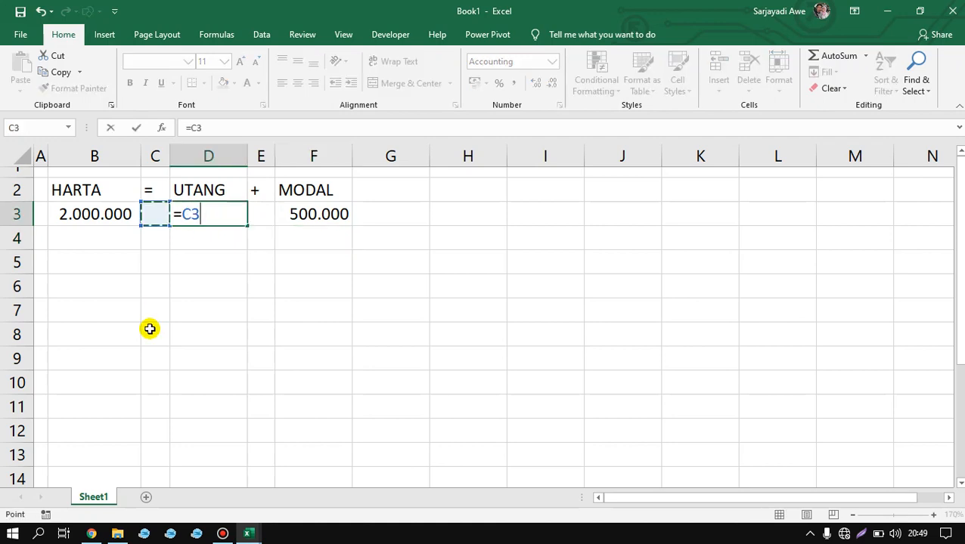
type("-")
key("Left")
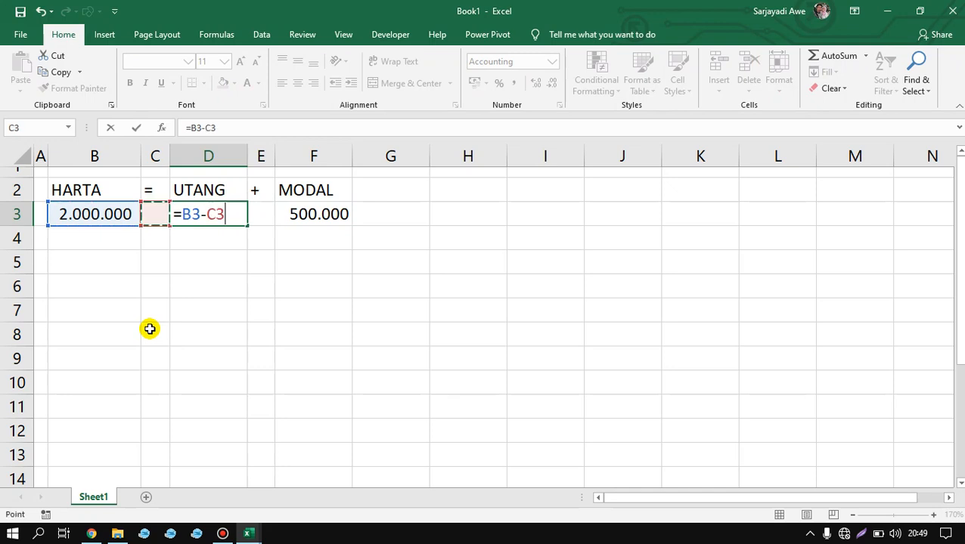
key("Right")
key("Right")
key("Right")
key("Return")
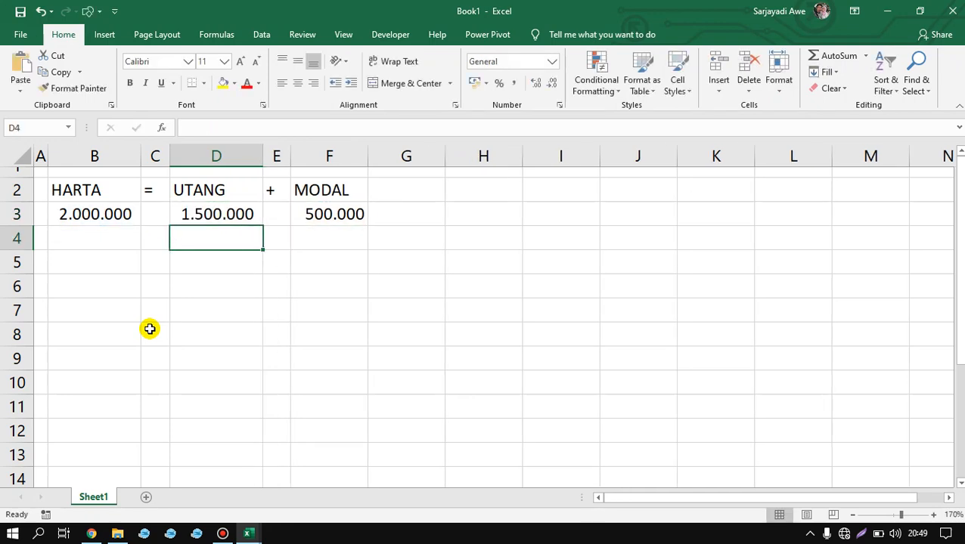
Check the HARTA, UTANG and MODAL amounts in row 3 against the accounting equation
left_click(250, 215)
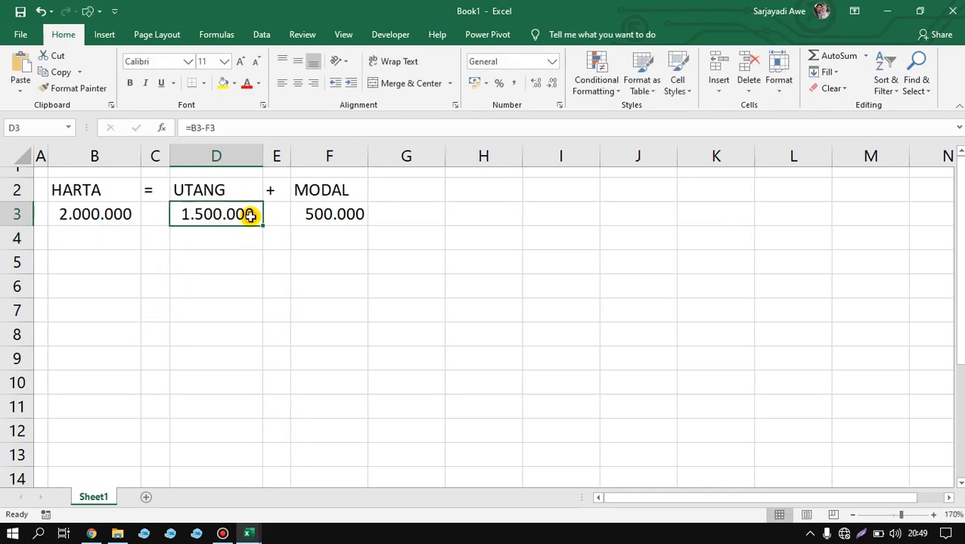
left_click(330, 221)
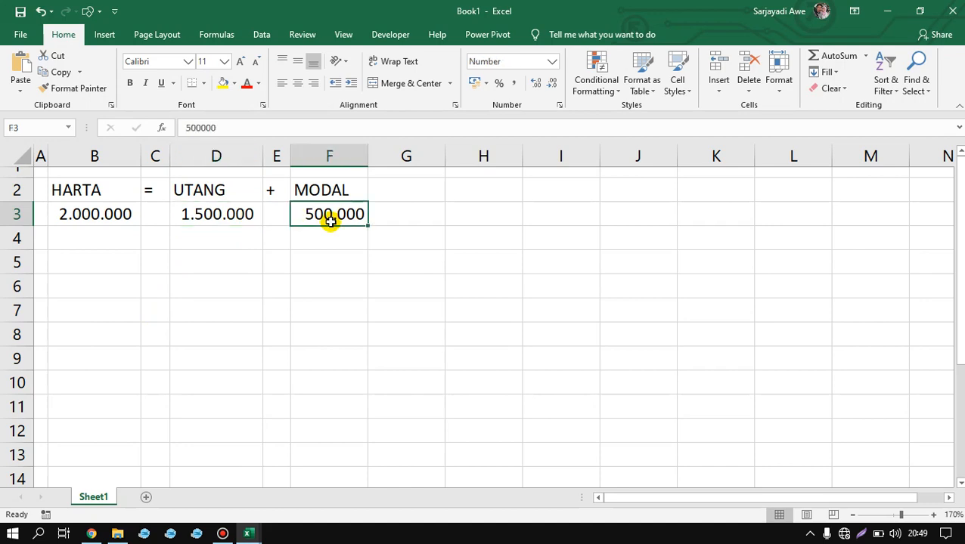
left_click(114, 215)
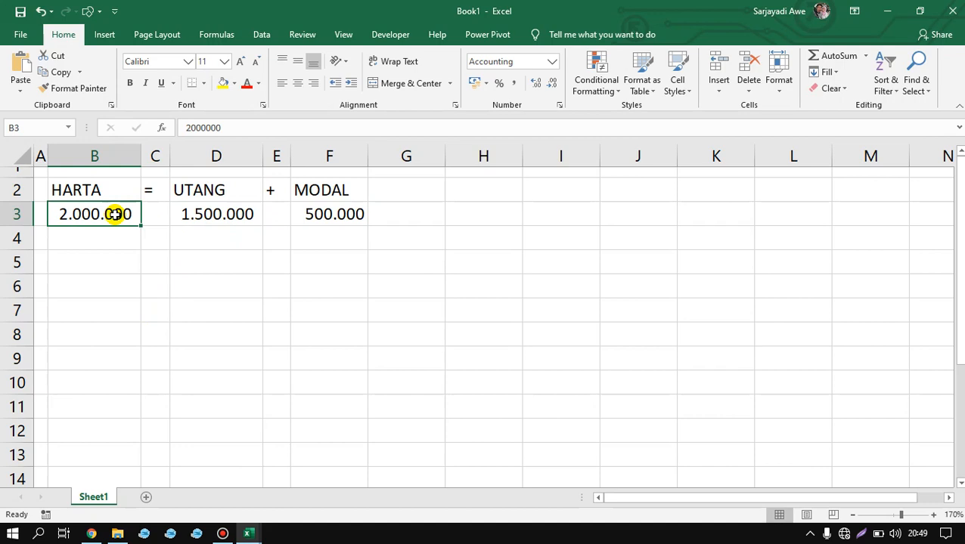
left_click(205, 220)
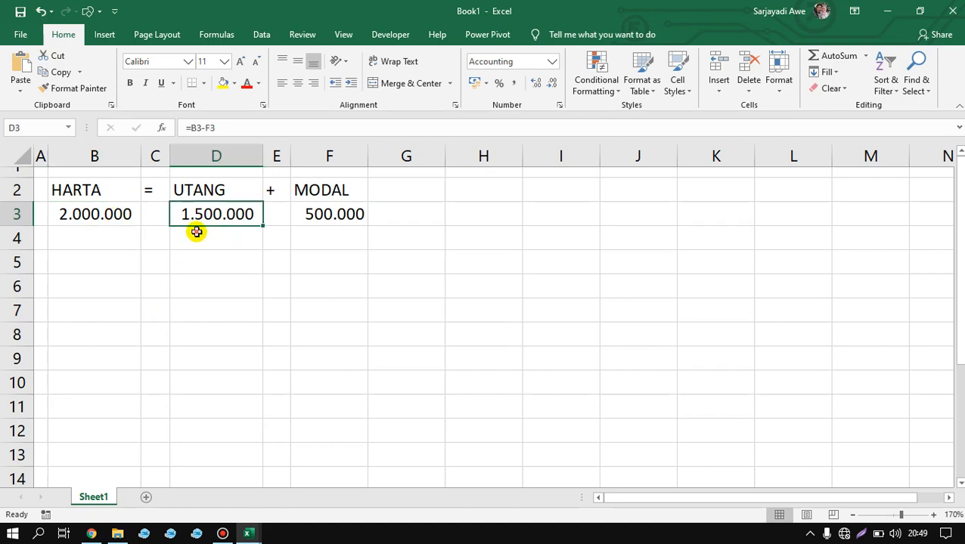
left_click(196, 231)
mouse_move(209, 215)
left_mouse_down()
mouse_move(207, 244)
mouse_move(210, 214)
left_mouse_up()
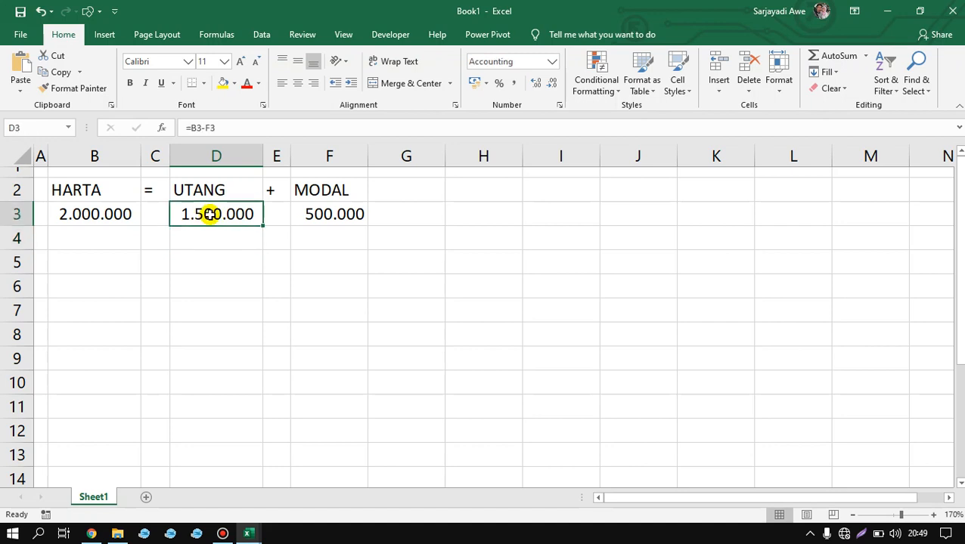
left_click(193, 241)
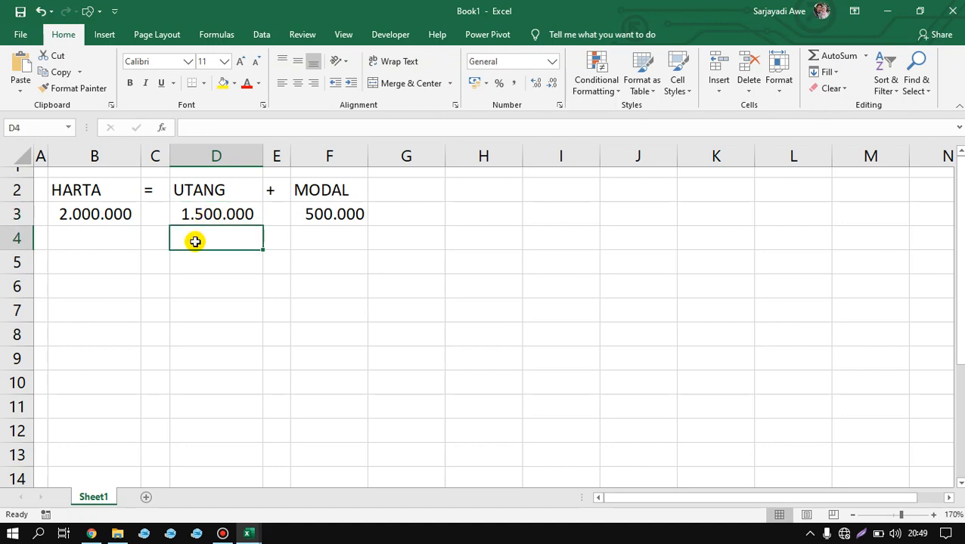
left_click(131, 254)
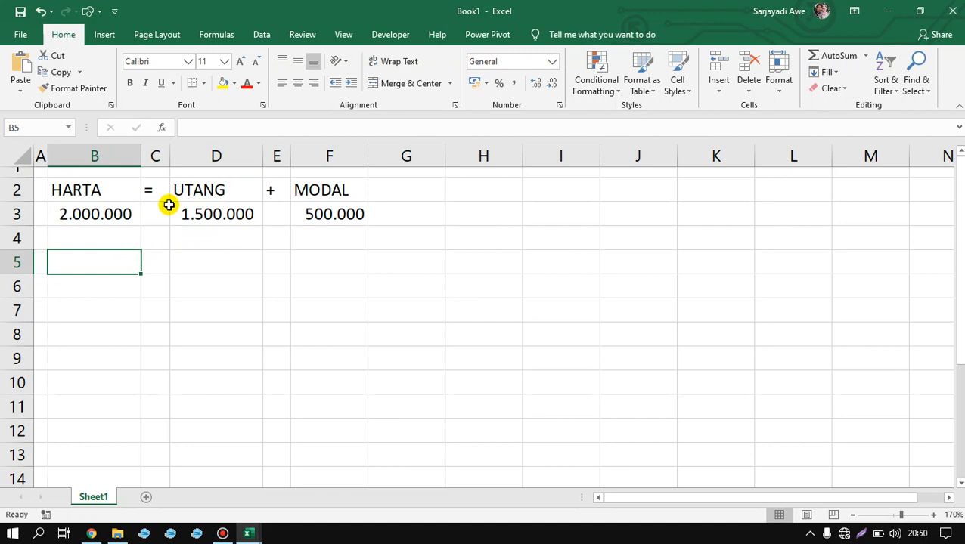
left_click(189, 194)
List the accounts KAS, PIUTANG and PERSEDIAAN in H2:H4 and widen column H to fit the names
left_click(304, 194)
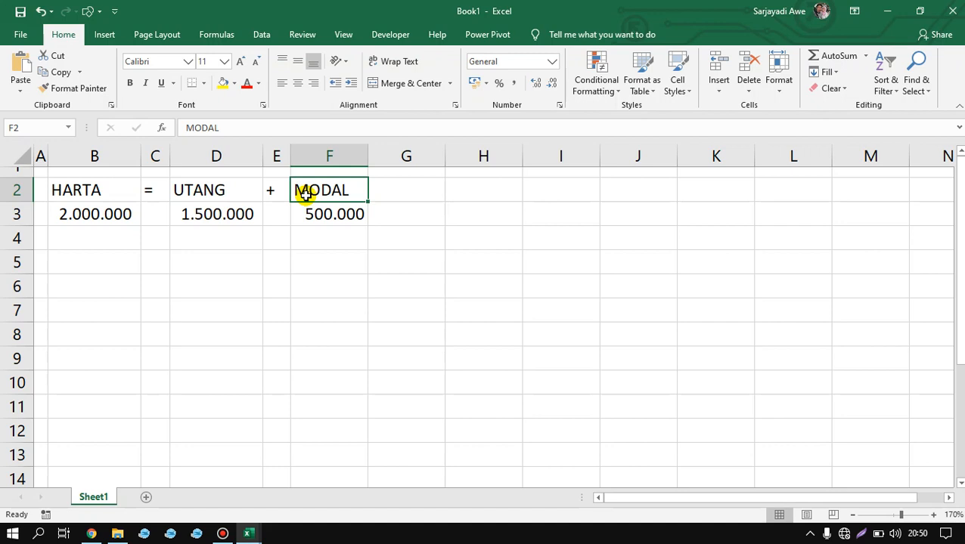
key("Right")
key("Right")
key("Right")
key("Left")
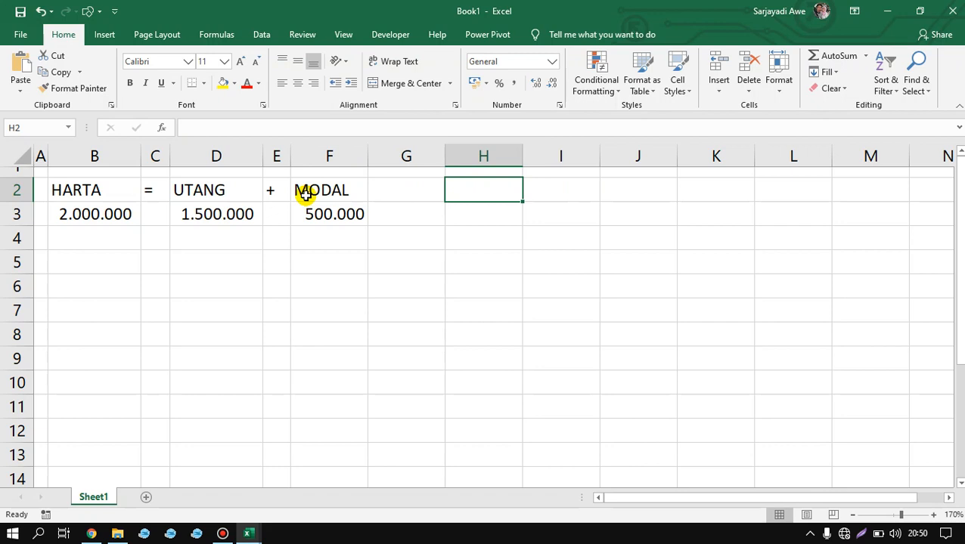
type("KAS")
key("Return")
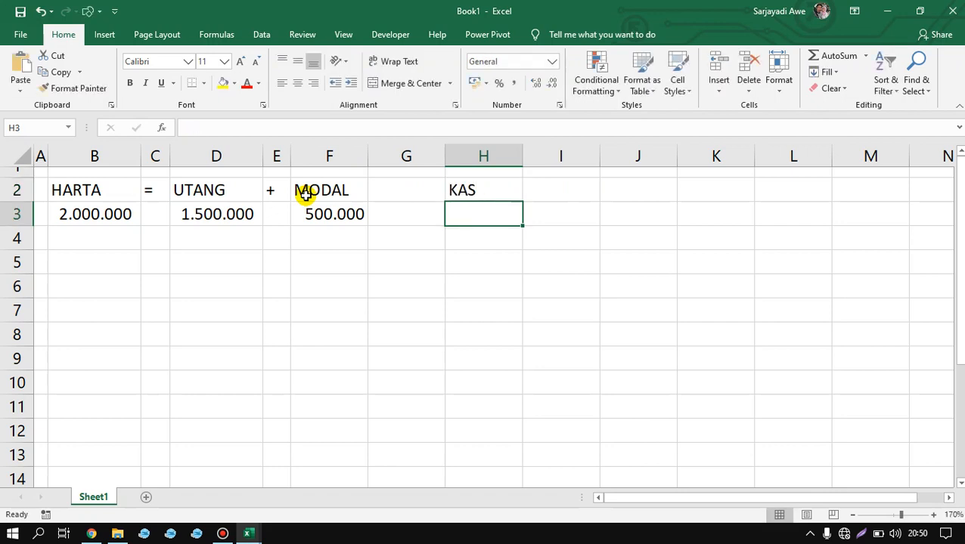
type("PIUTANG")
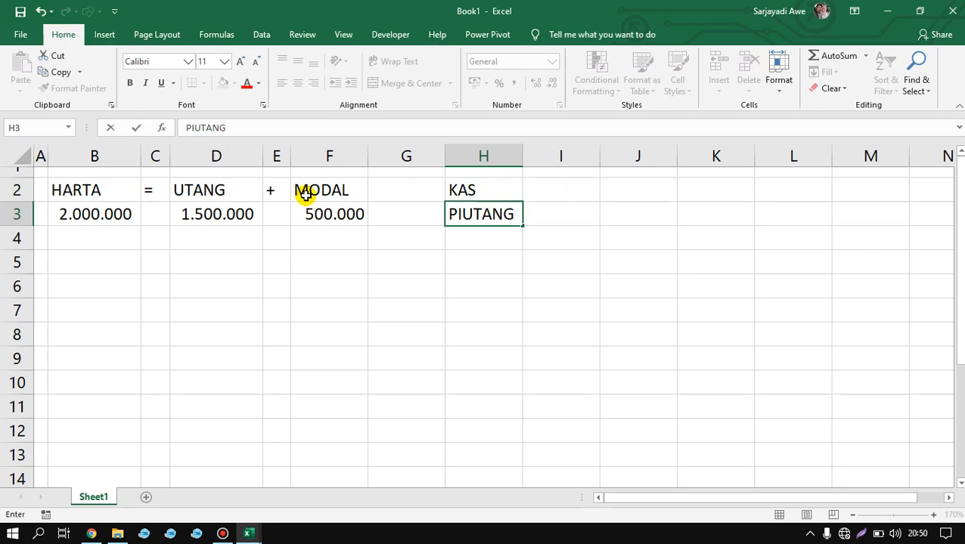
key("Return")
type("PERSEDIAAN")
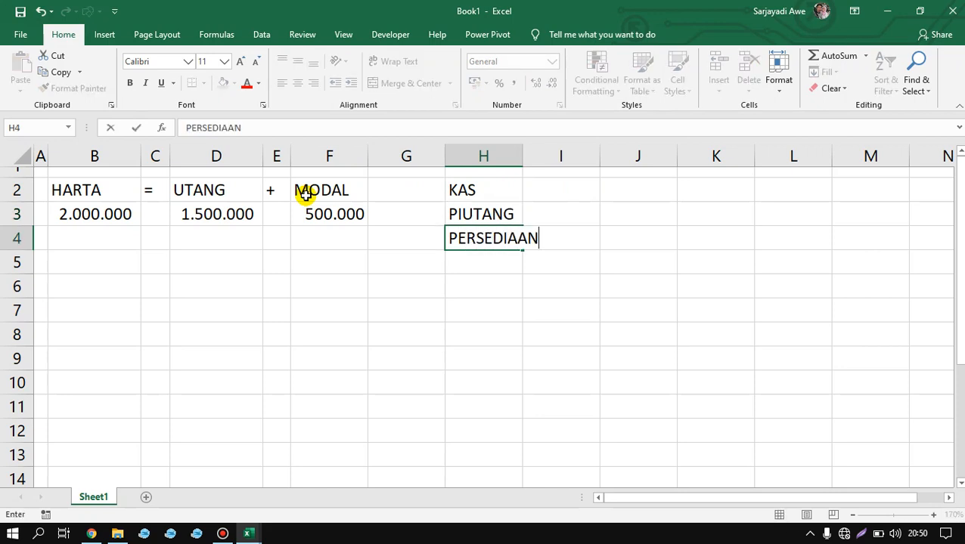
key("Return")
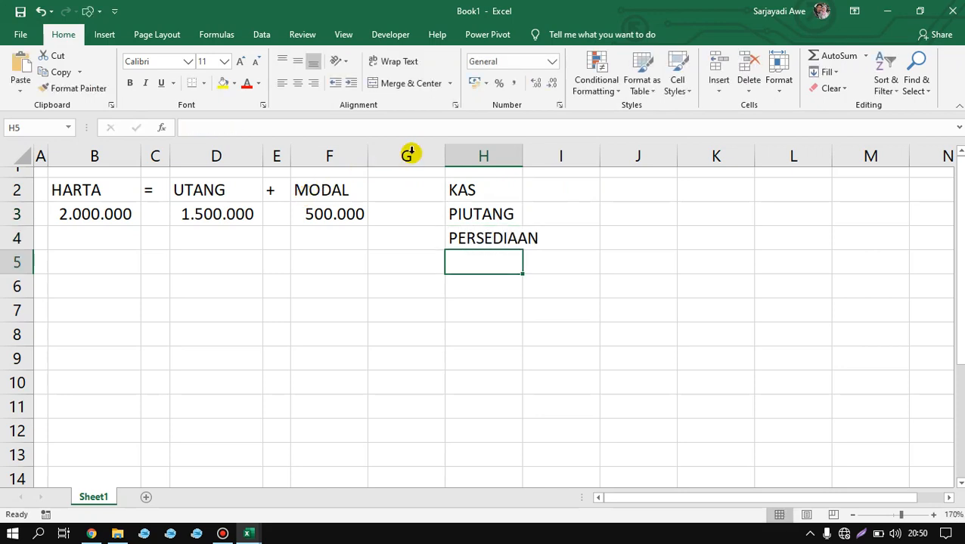
left_click_drag(515, 158, 545, 162)
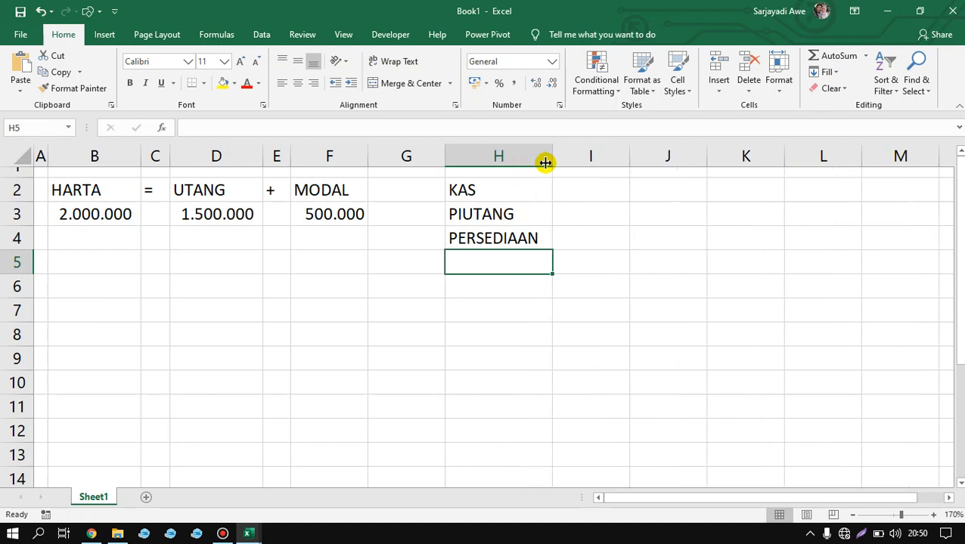
Enter 1000 for KAS in I2 and format all of column I as Accounting with thousands separators
left_click(577, 187)
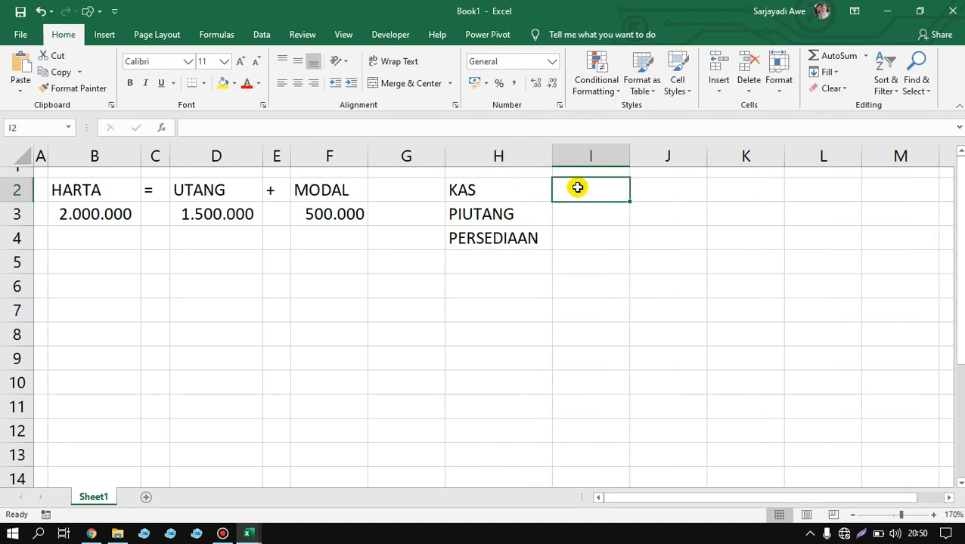
left_click(511, 193)
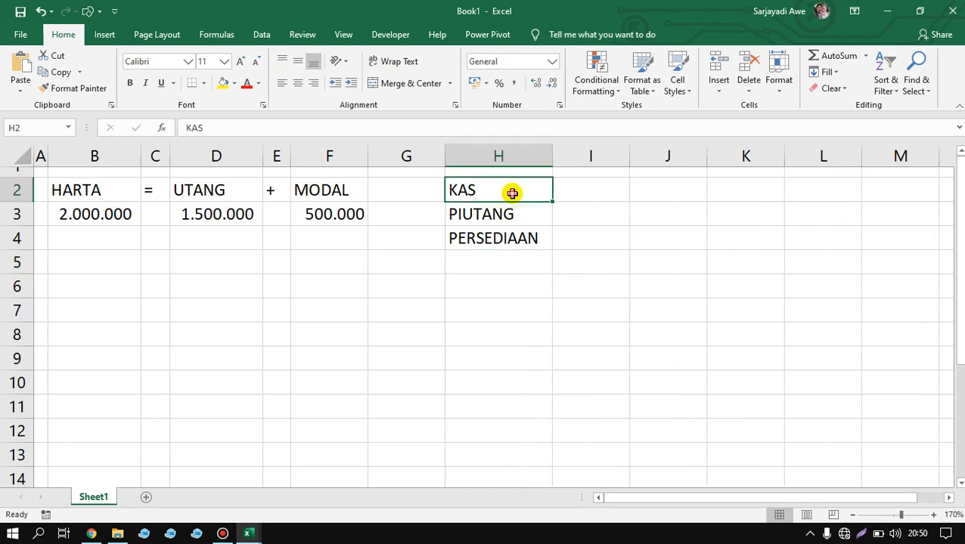
left_click(577, 190)
type("1000")
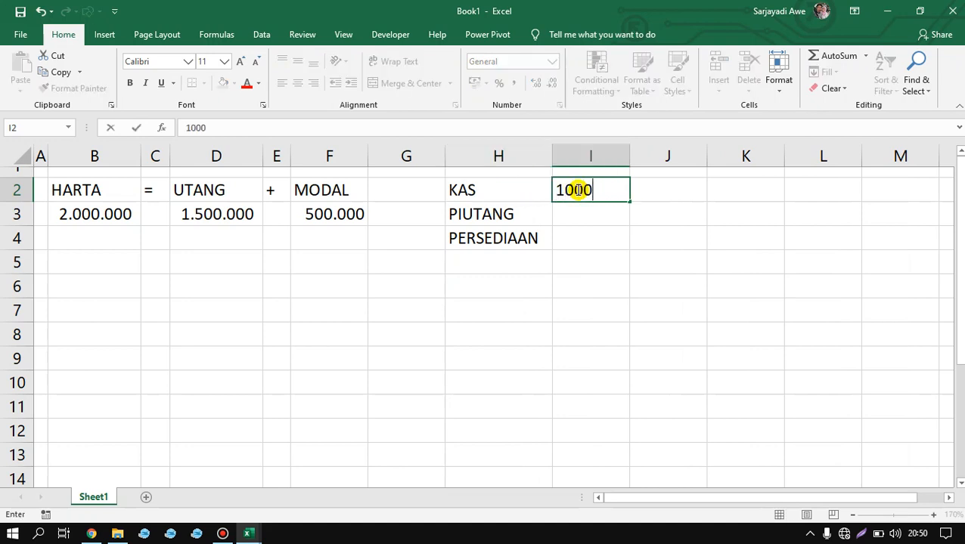
key("Return")
left_click(605, 160)
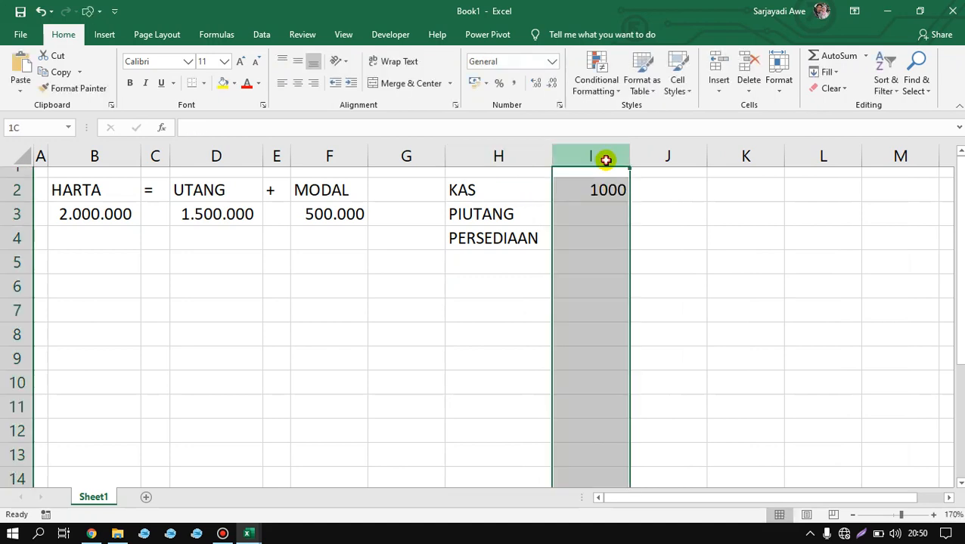
key("alt+h")
key("k")
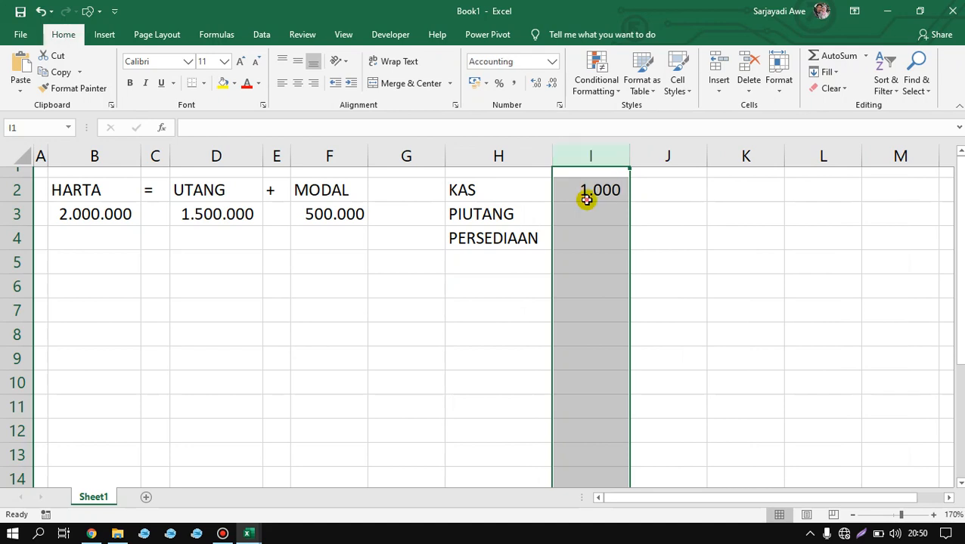
Enter 1500 as the PIUTANG amount in I3
left_click(587, 198)
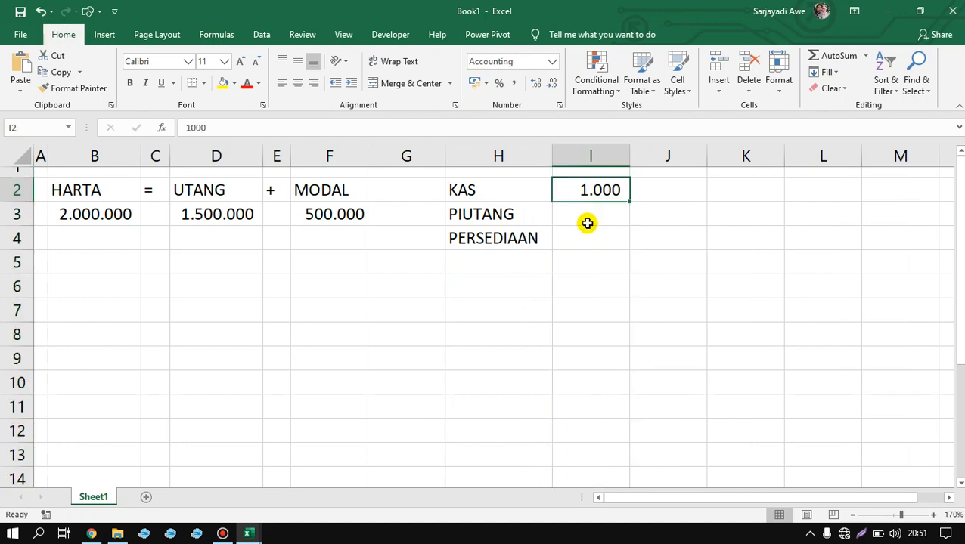
left_click(587, 223)
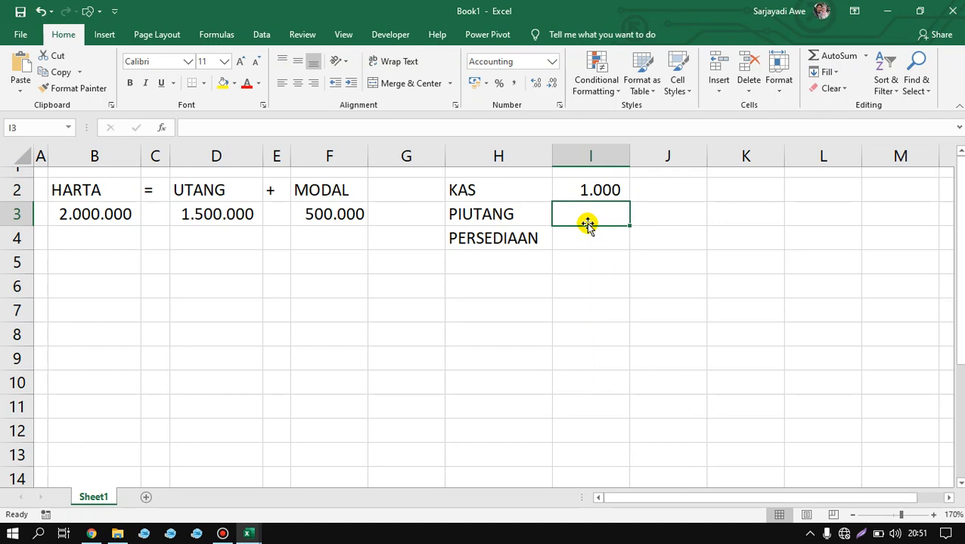
type("1500")
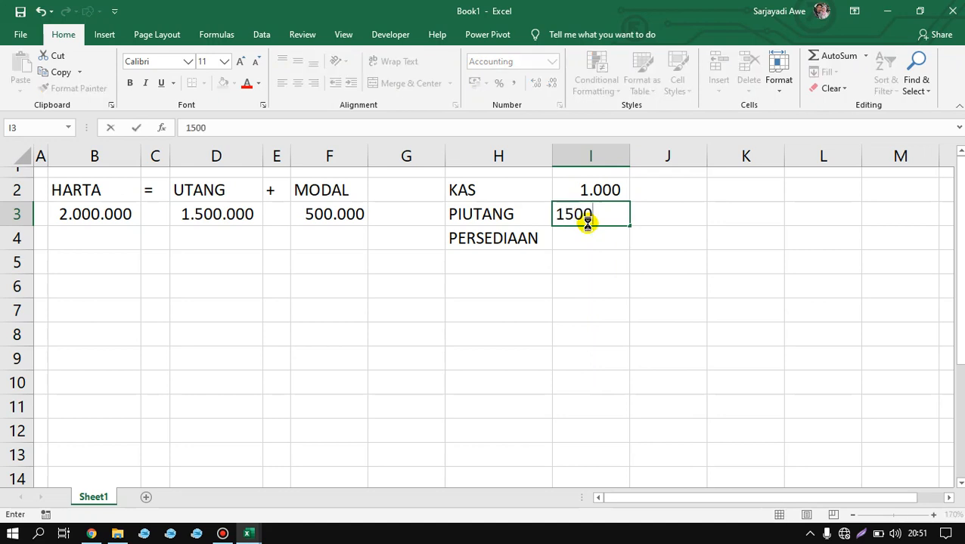
key("Return")
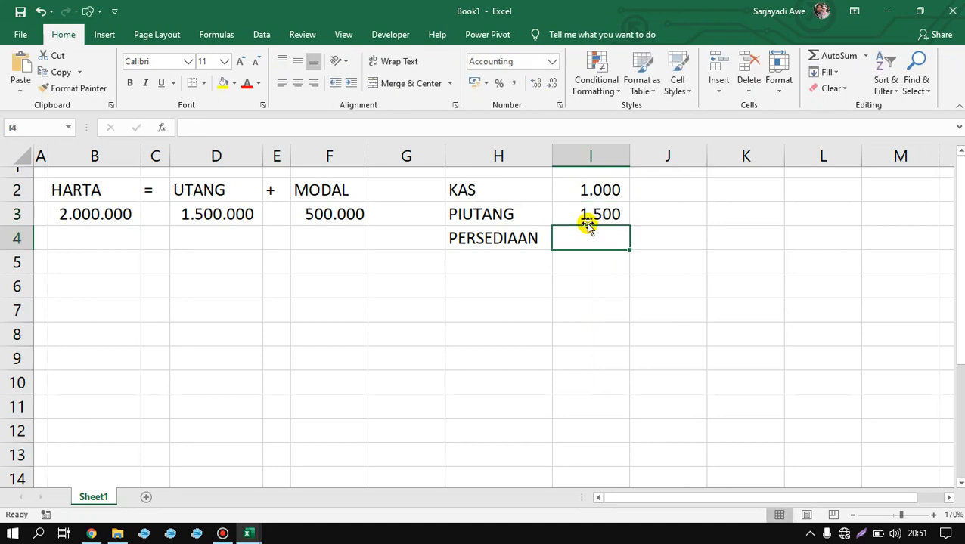
Review the account names in H2:H4 and the amounts beside KAS and PIUTANG in column I
left_click(666, 219)
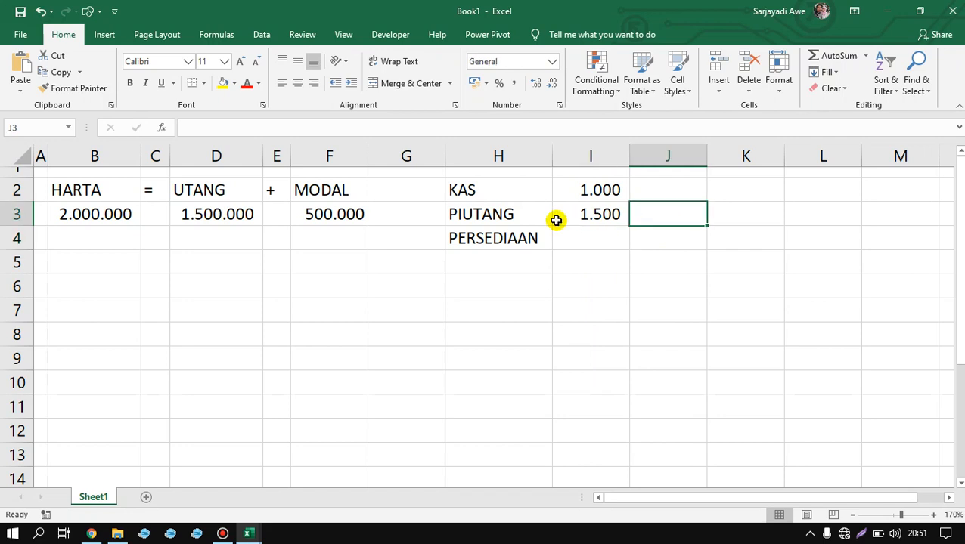
left_click(532, 219)
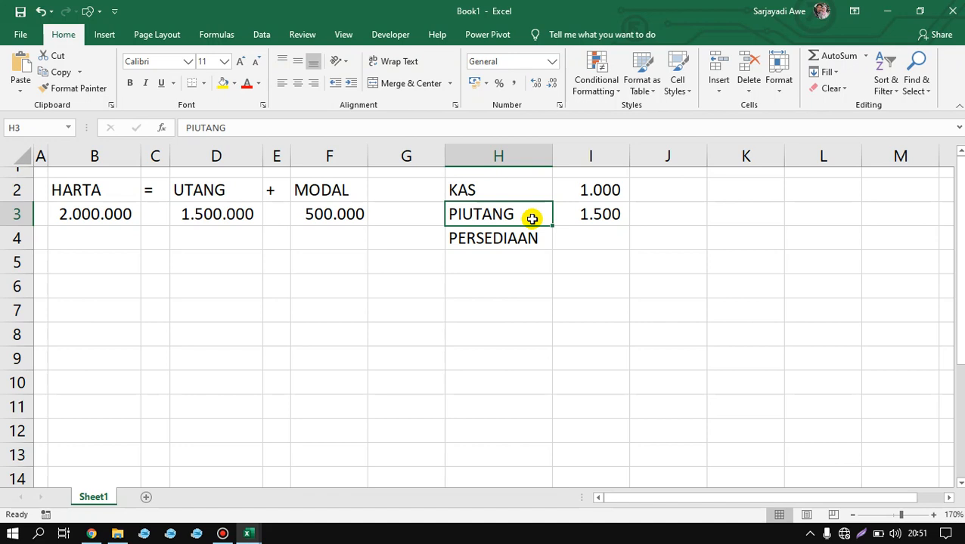
left_click(507, 271)
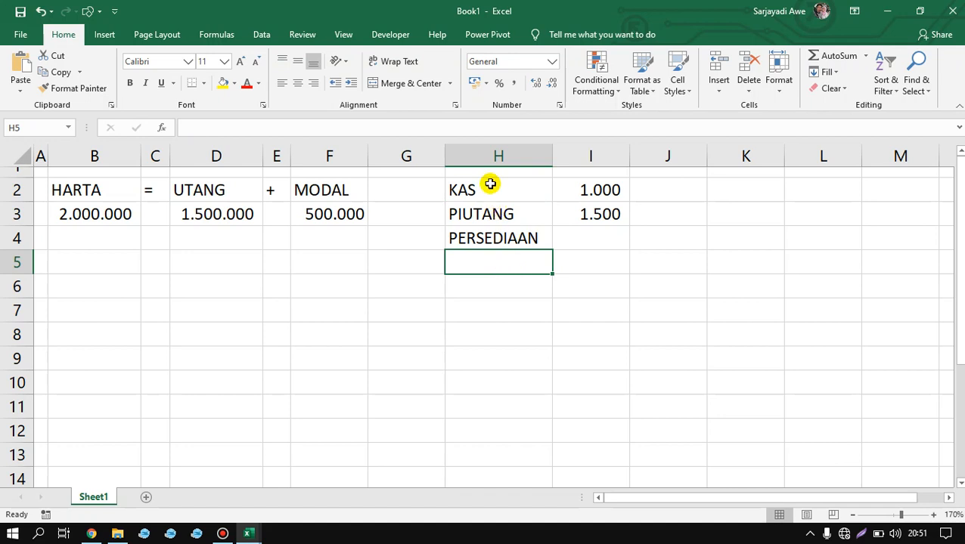
left_click_drag(490, 189, 496, 323)
left_click(493, 262)
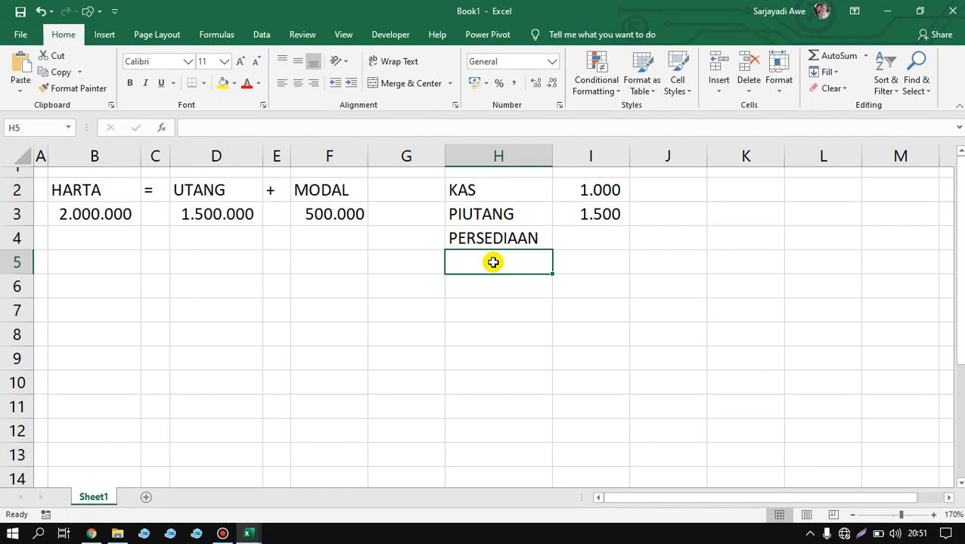
left_click(523, 287)
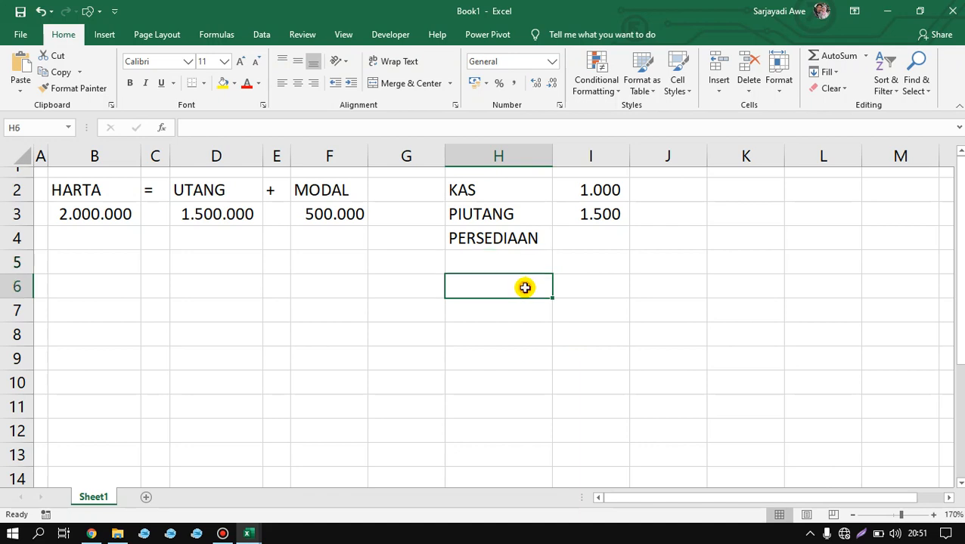
left_click(509, 189)
left_click_drag(508, 189, 512, 239)
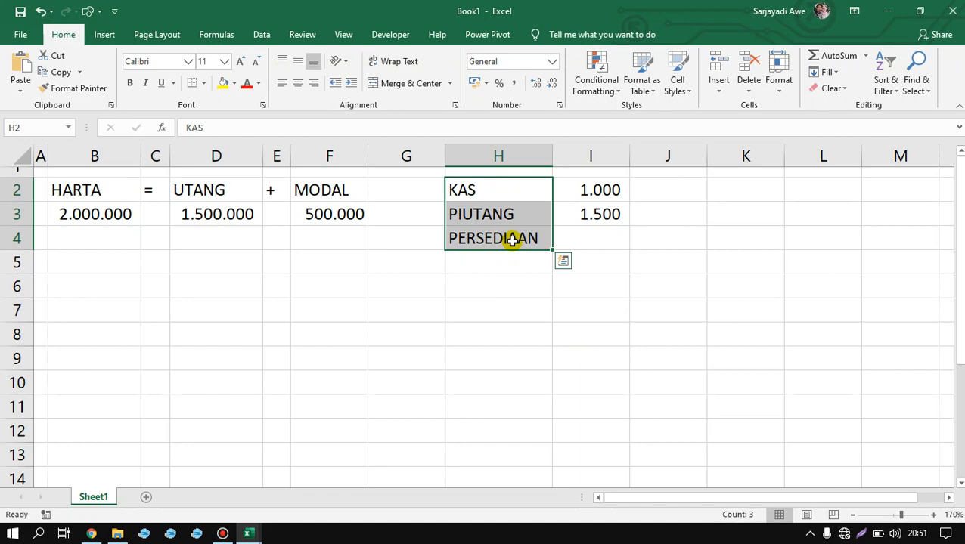
left_click(575, 222)
left_click(601, 187)
left_click_drag(601, 187, 600, 215)
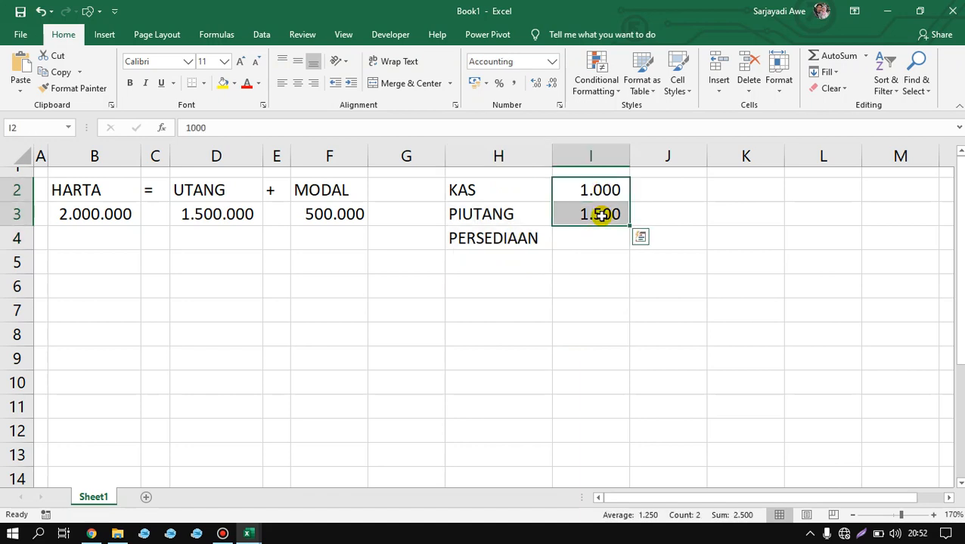
left_click(583, 259)
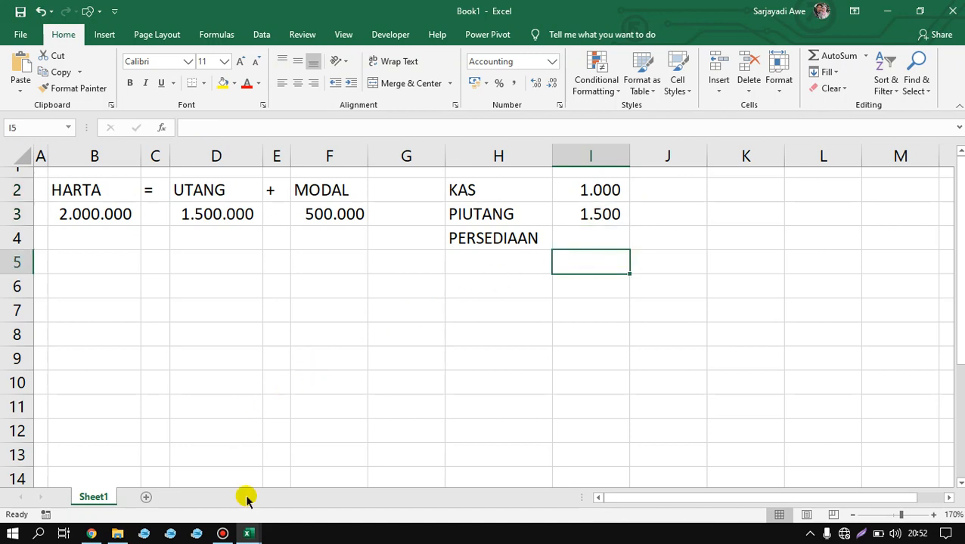
Switch to the workbook SERI BELAJAR EXCEL AKUNTANSI 8 - BUKU PEMBANTU and go to the header row of the CONTROL sheet's account type table
mouse_move(249, 533)
left_click(205, 484)
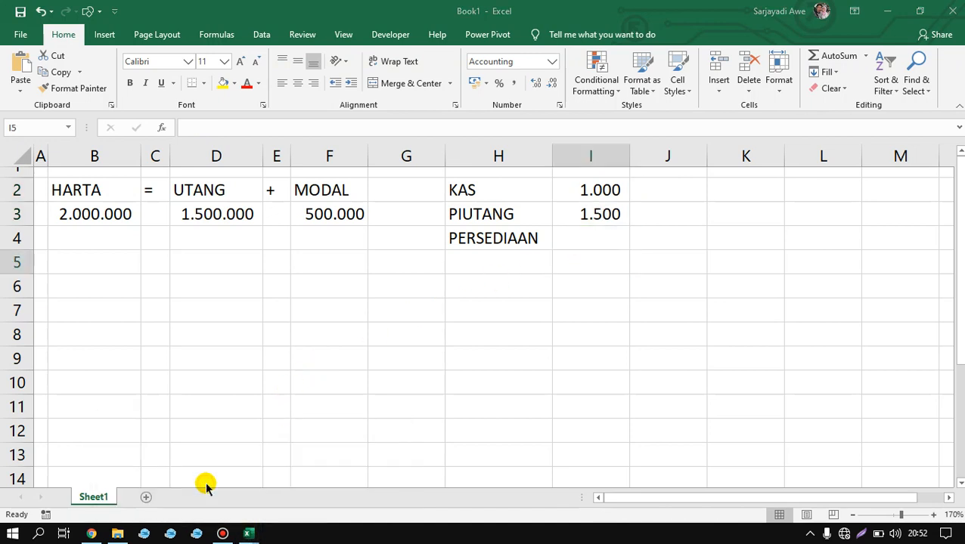
left_click(342, 346)
left_click(424, 310)
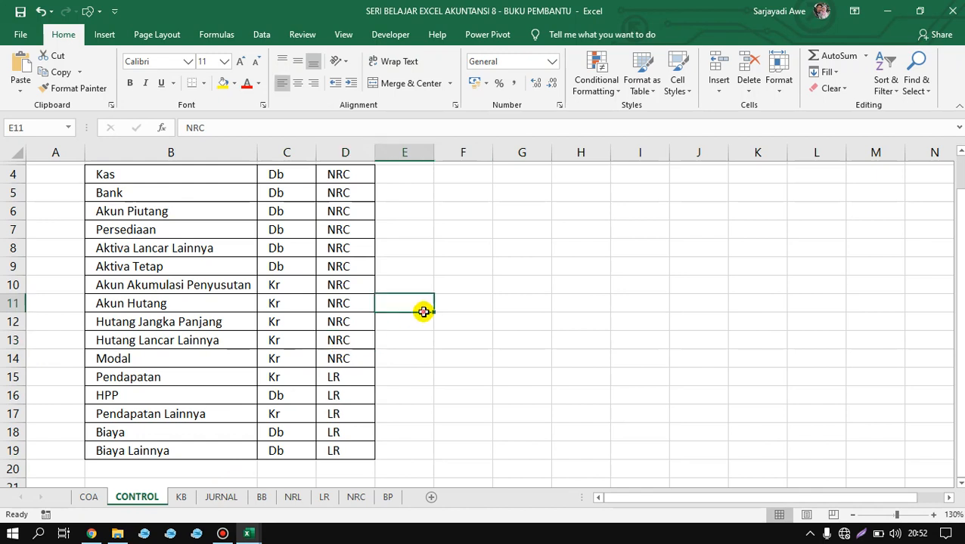
key("ctrl+Up")
key("Down")
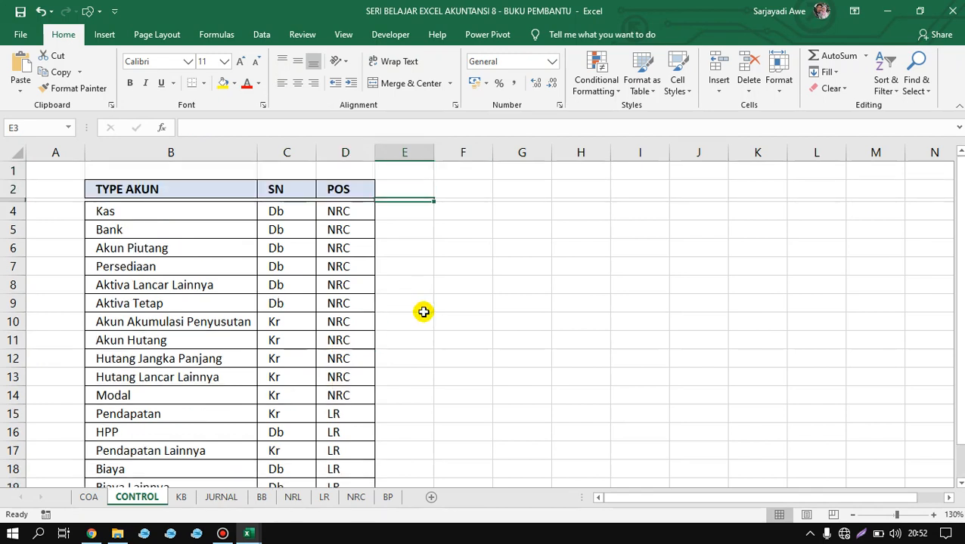
key("Left")
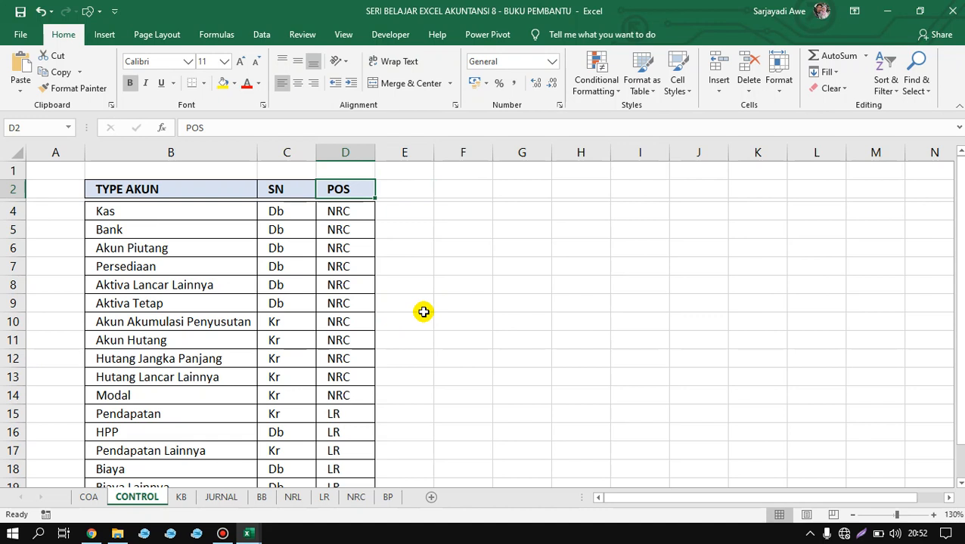
Examine the account types on the CONTROL sheet together with their SN and POS columns
left_click(265, 303)
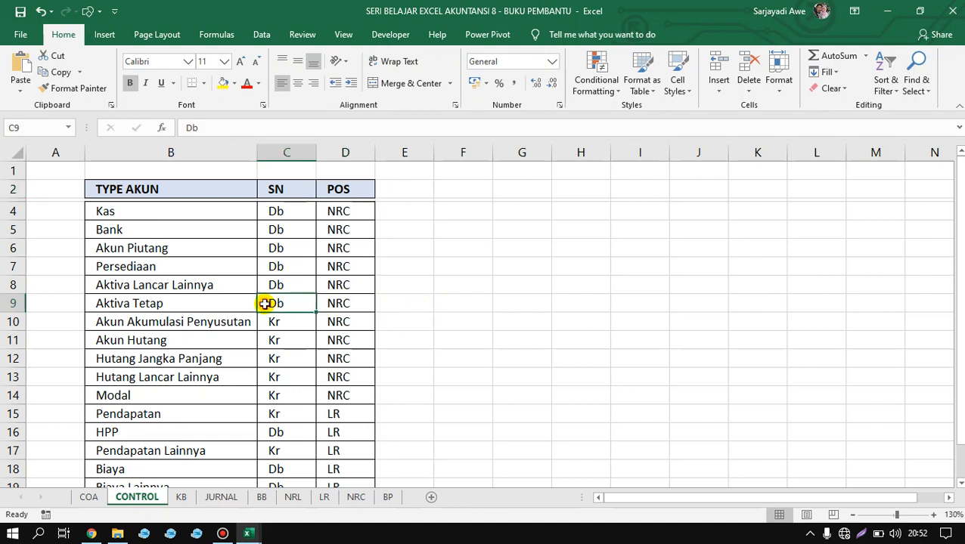
key("Up")
key("Up")
key("Up")
key("Up")
key("Up")
key("Up")
key("Left")
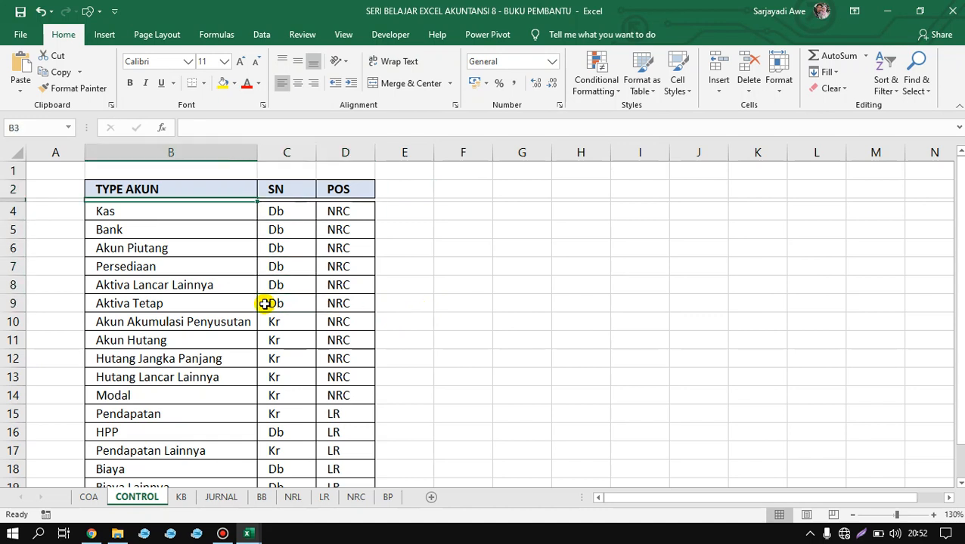
key("Up")
key("shift+Down")
key("shift+Down")
key("shift+Down")
key("shift+Down")
key("shift+Down")
key("shift+Down")
key("shift+Down")
key("shift+Down")
key("shift+Down")
key("shift+Down")
key("shift+Down")
key("shift+Down")
key("shift+Down")
key("shift+Down")
key("shift+Down")
key("shift+Down")
key("shift+Down")
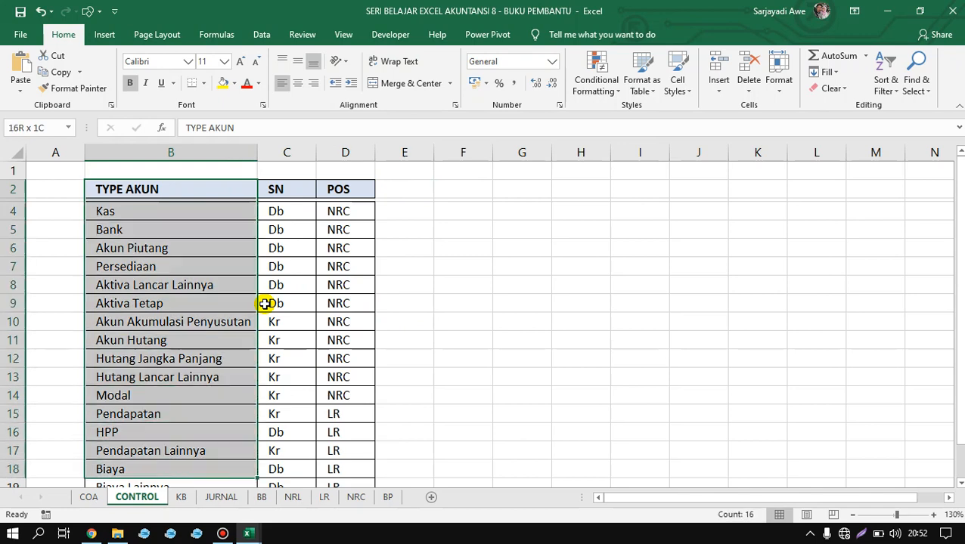
key("shift+Right")
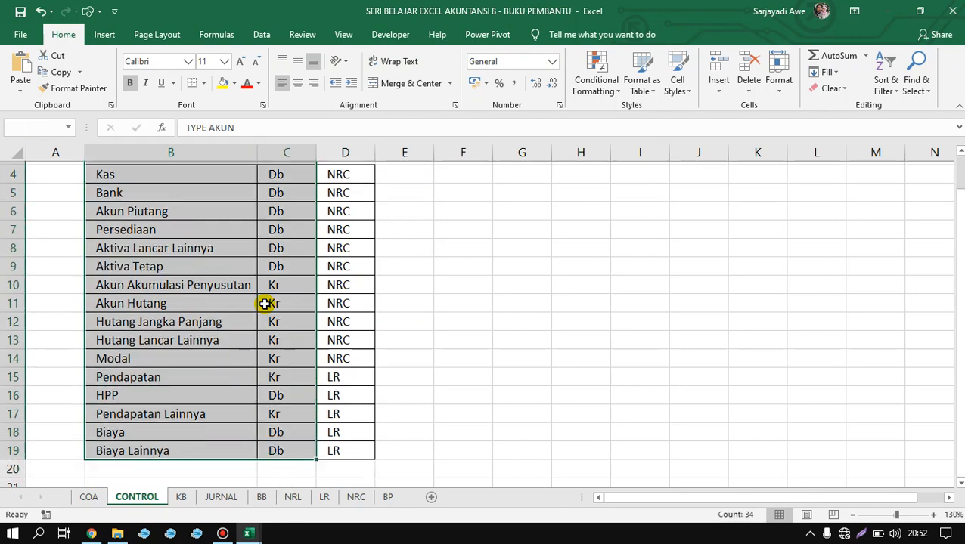
key("shift+Right")
Reduce the height of row 1 above the TYPE AKUN table so more of the list fits in view
key("Up")
key("Down")
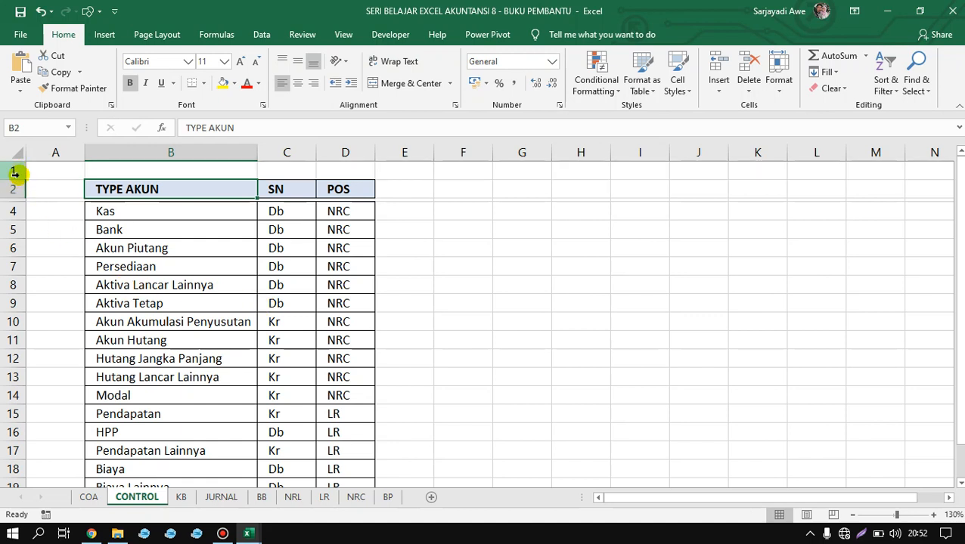
left_click_drag(17, 171, 19, 168)
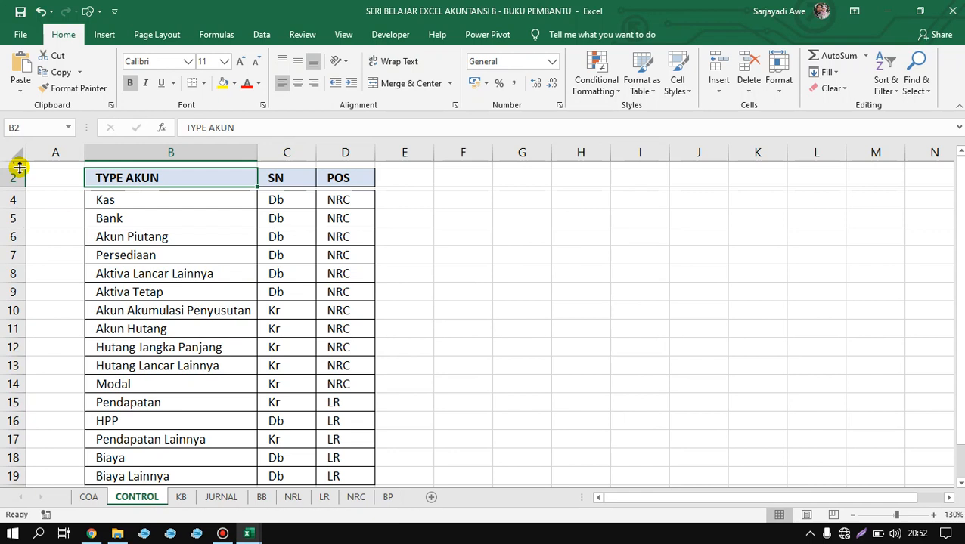
Examine the Kas row of the account type table along with the TYPE AKUN and SN headers
left_click(122, 199)
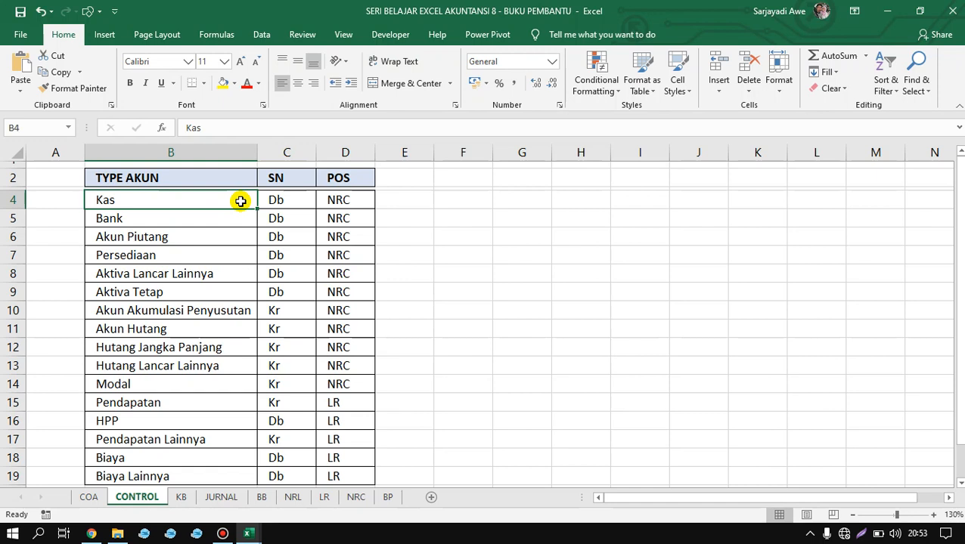
left_click(407, 202)
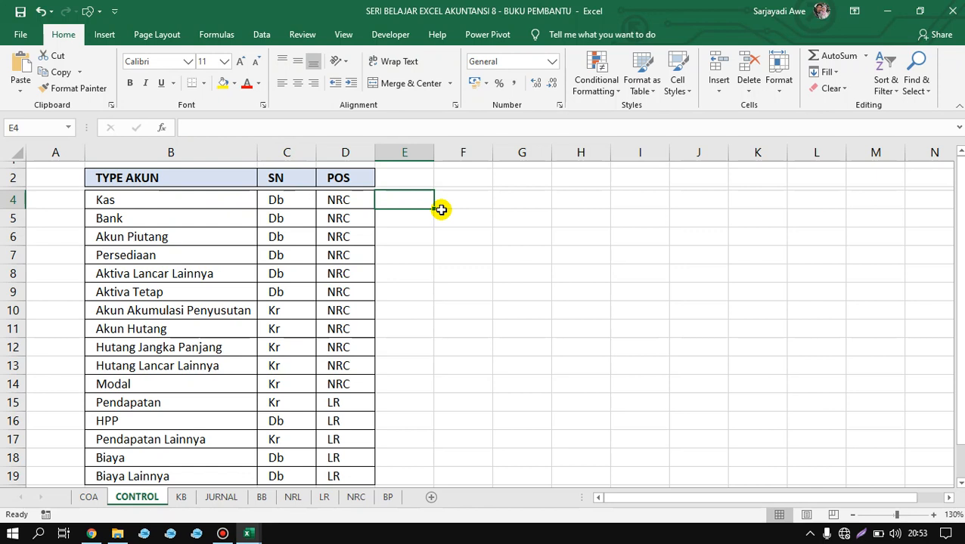
left_click(231, 201)
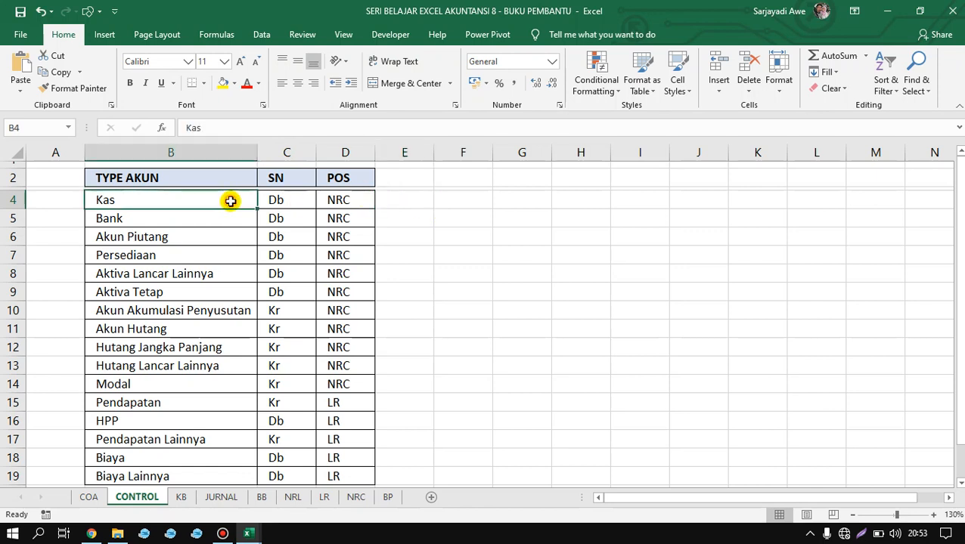
left_click(307, 201)
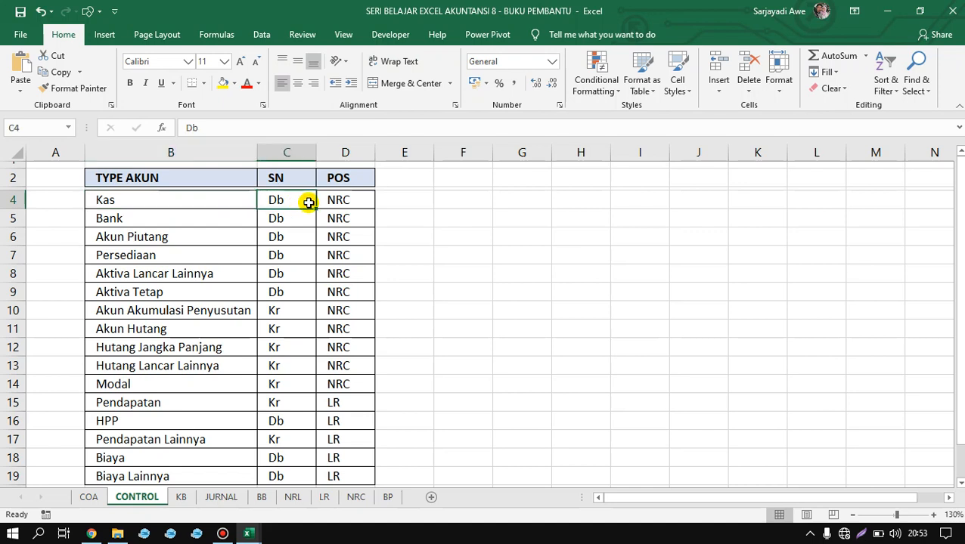
left_click(222, 164)
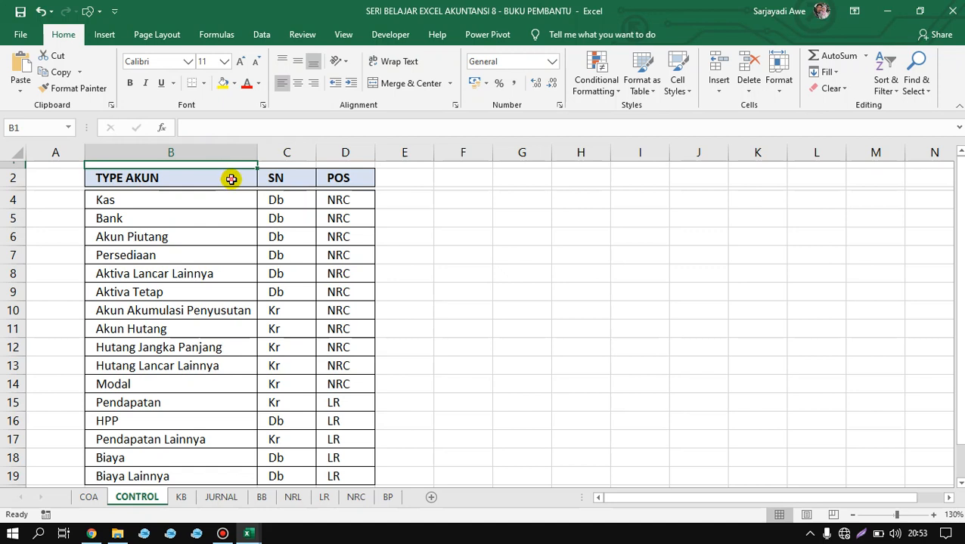
mouse_move(231, 179)
left_mouse_down()
mouse_move(318, 252)
mouse_move(319, 323)
mouse_move(323, 310)
left_mouse_up()
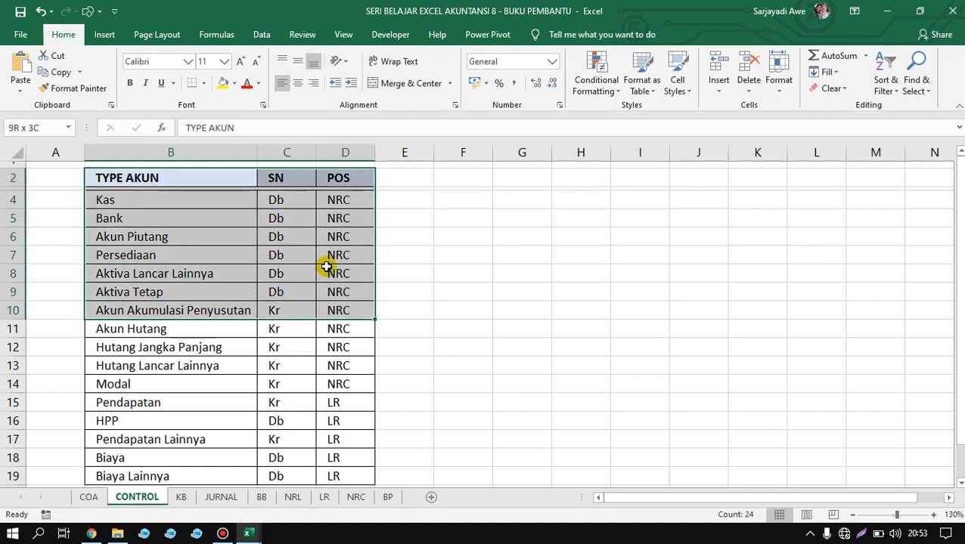
left_click_drag(326, 266, 326, 259)
left_click(296, 177)
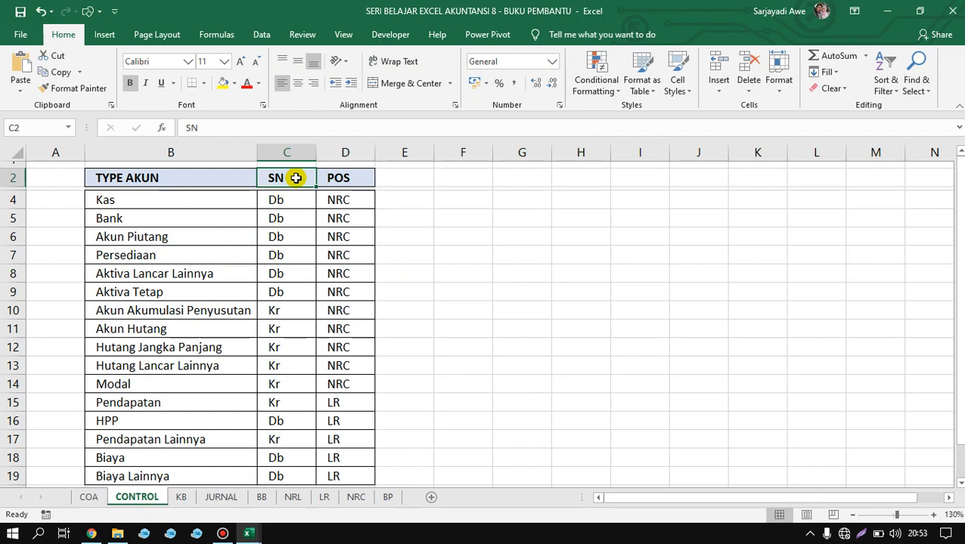
left_click(219, 203)
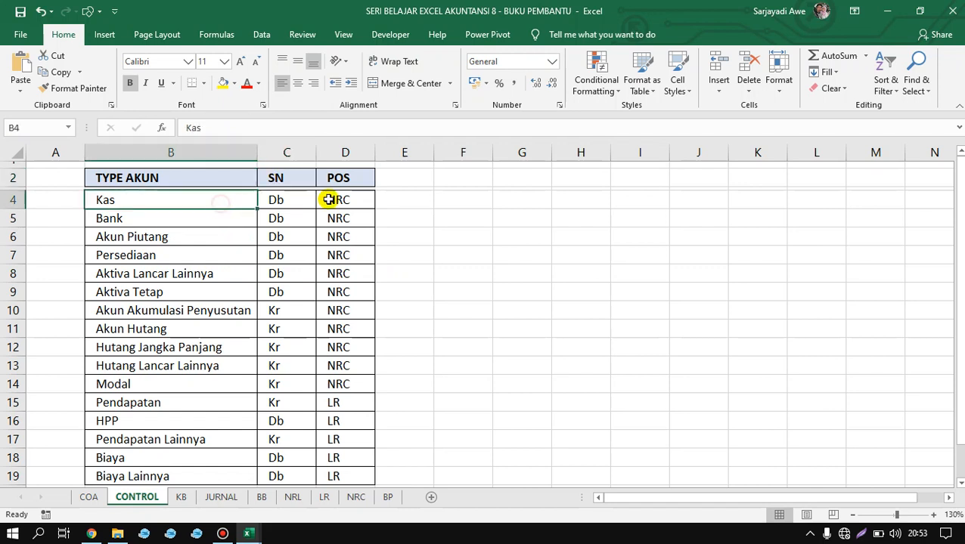
Enter 0 in F4 and 1 in G4, on the Kas row beside the account type table
left_click(434, 202)
type("0")
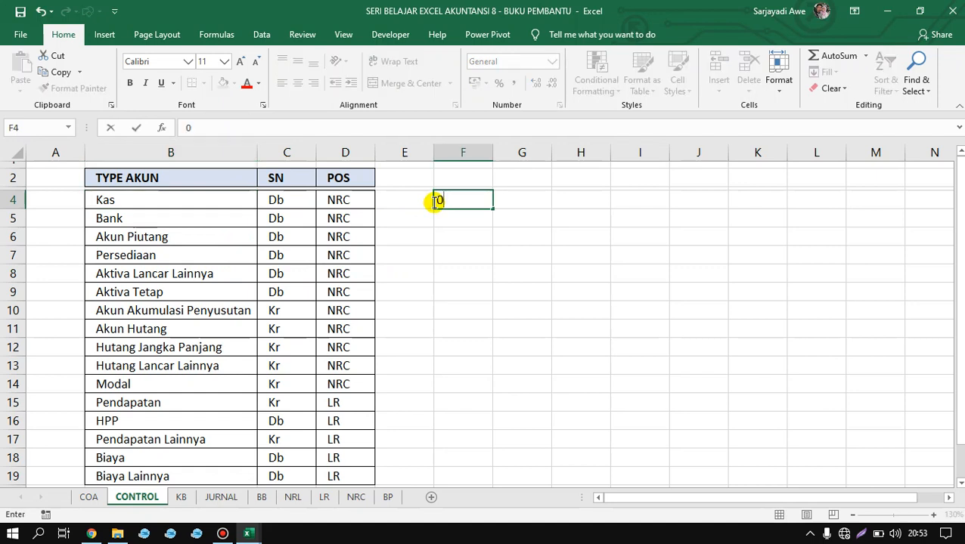
key("Tab")
type("1")
key("Return")
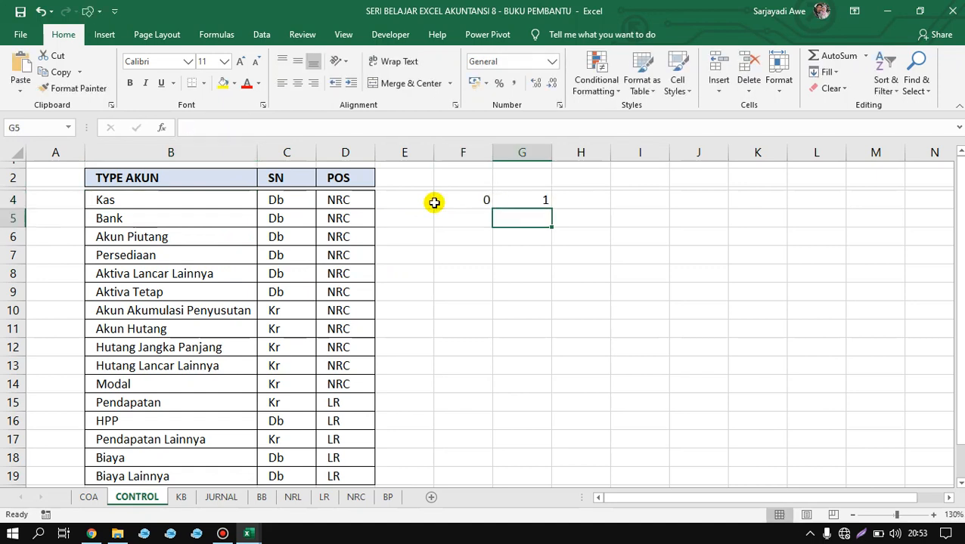
key("Up")
key("Left")
key("Up")
key("Down")
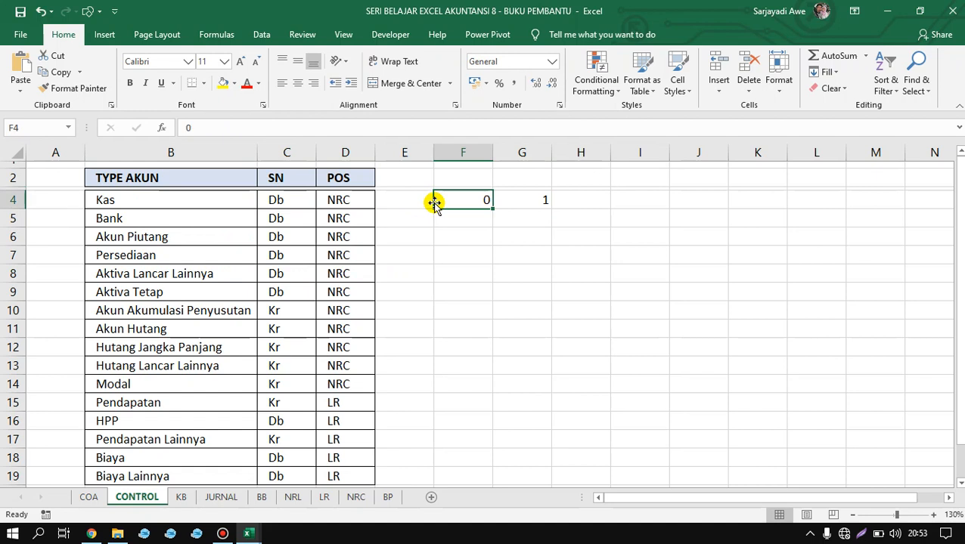
key("Right")
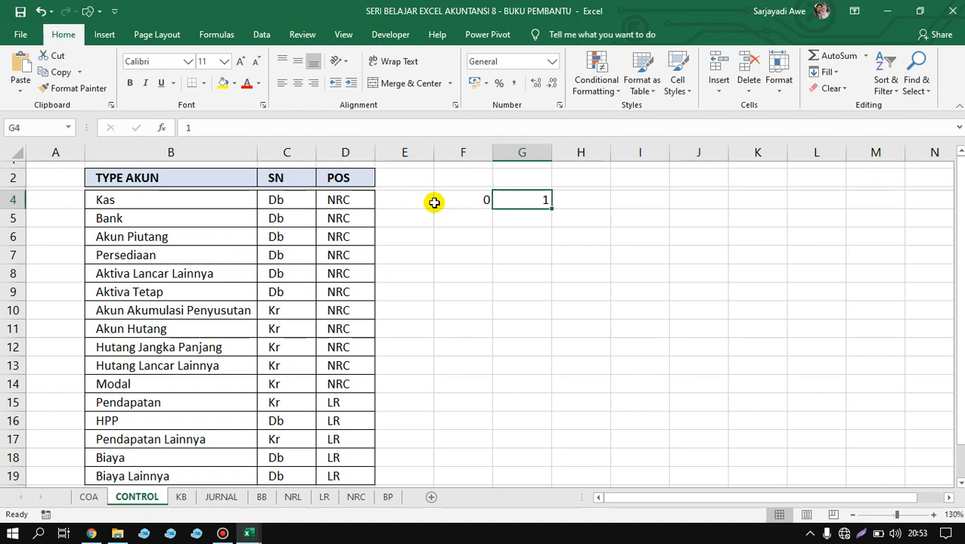
Label the 0 and 1 pair in row 4 as DB in cell H4
left_click(594, 205)
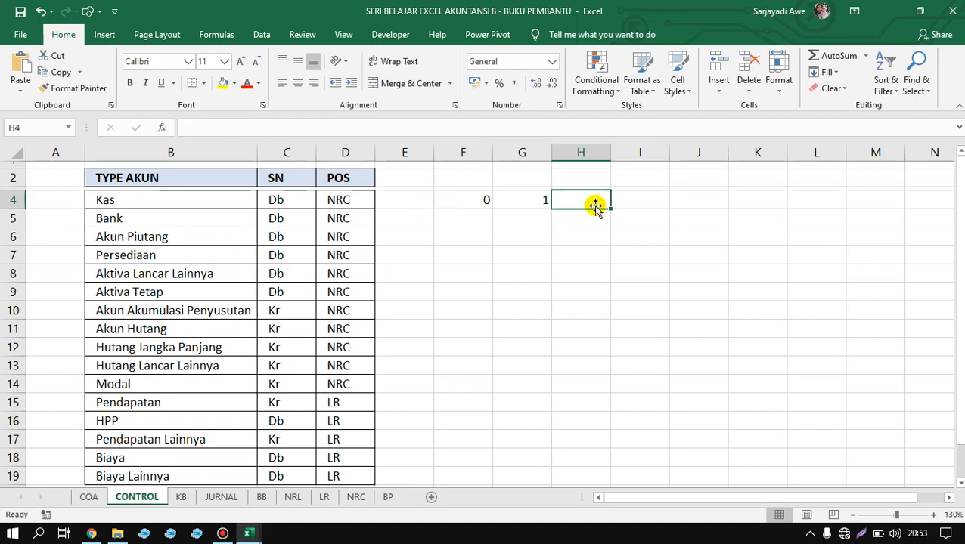
type("DB")
key("Return")
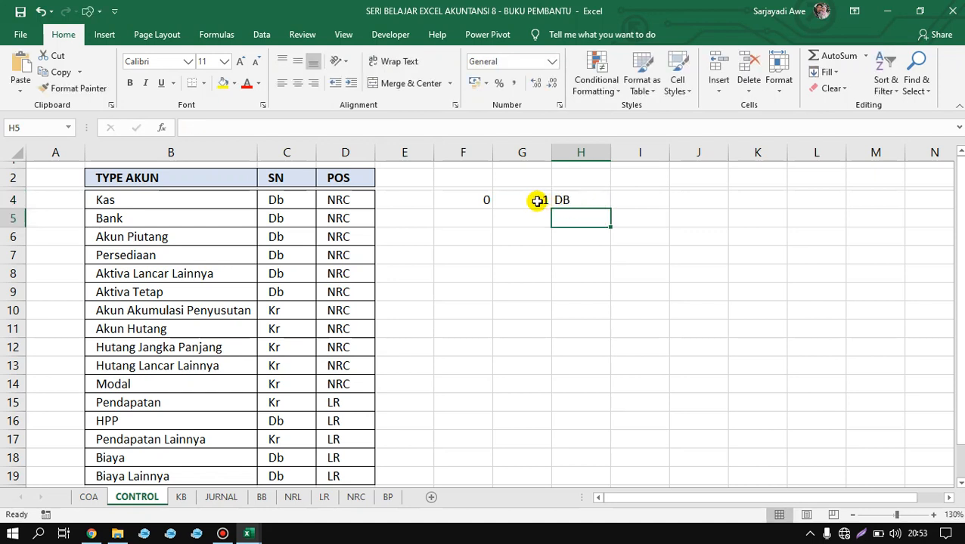
Enter the opposite pair 1 and 0 in F5 and G5, and label it KR in H5
left_click(479, 214)
type("1")
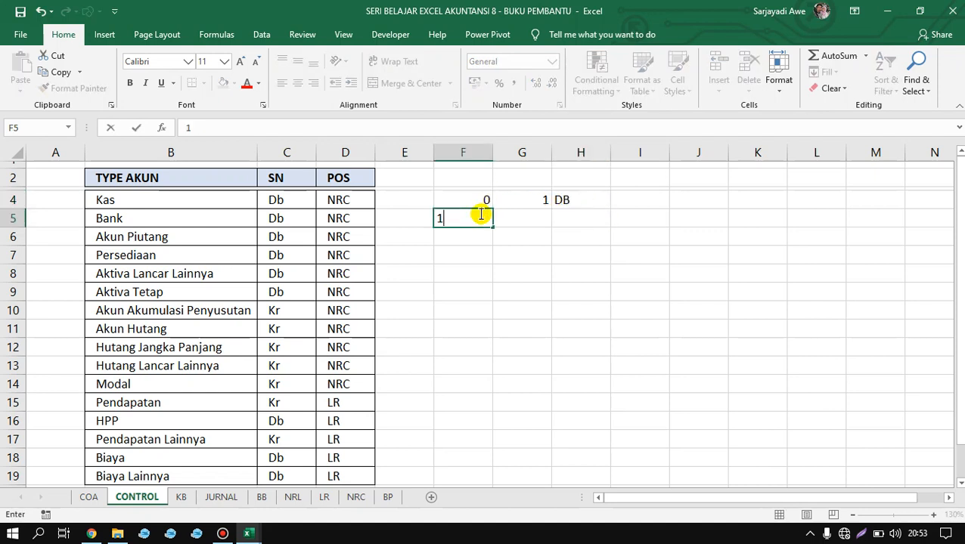
left_click(538, 219)
type("0")
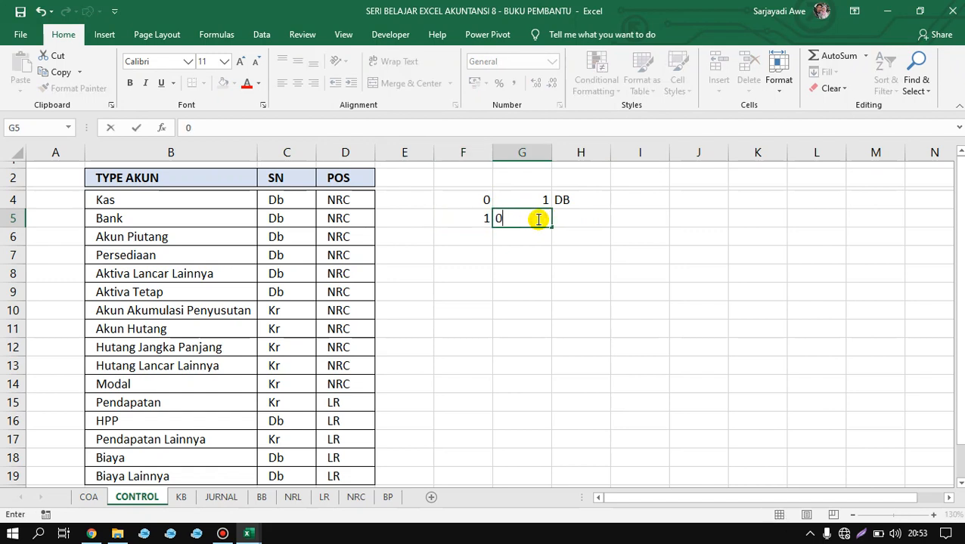
left_click(574, 222)
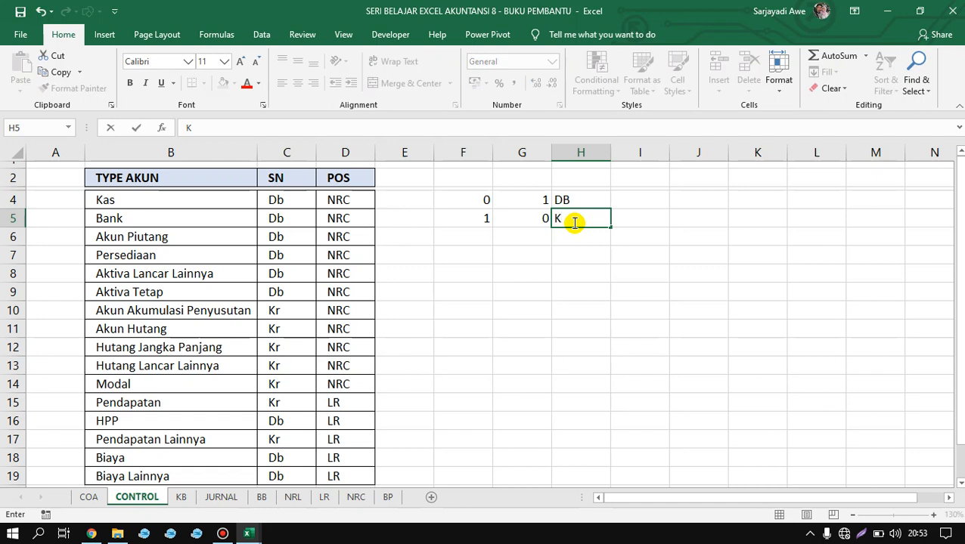
type("R")
key("Return")
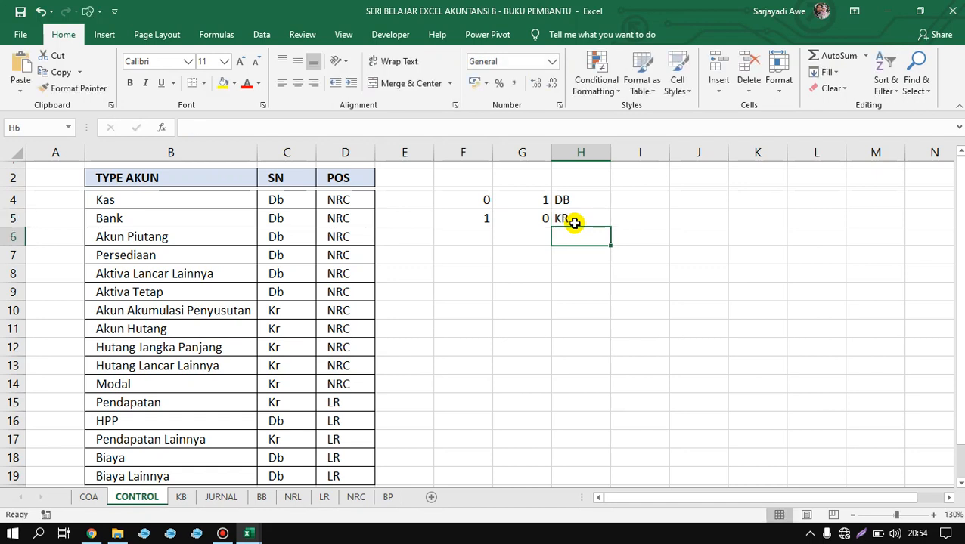
Compare the DB and KR labels and their 0/1 codes in F4:H5 with the SN entries of the account type table
left_click_drag(571, 199, 574, 218)
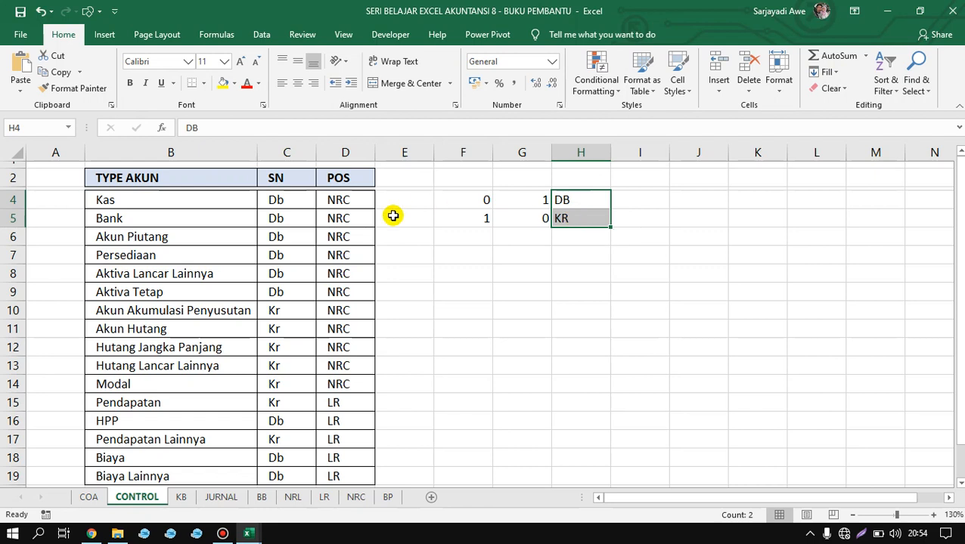
left_click_drag(230, 180, 276, 220)
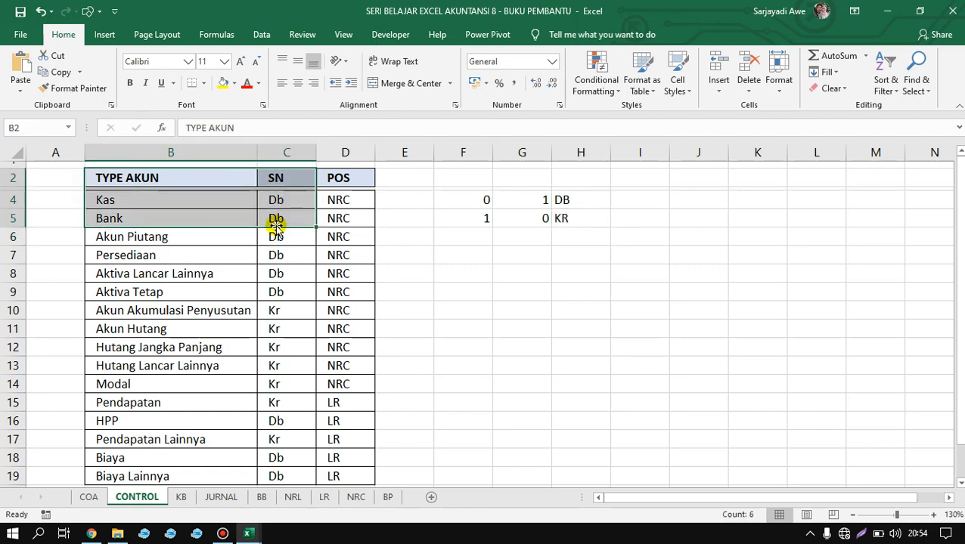
left_click(306, 201)
left_click(383, 205)
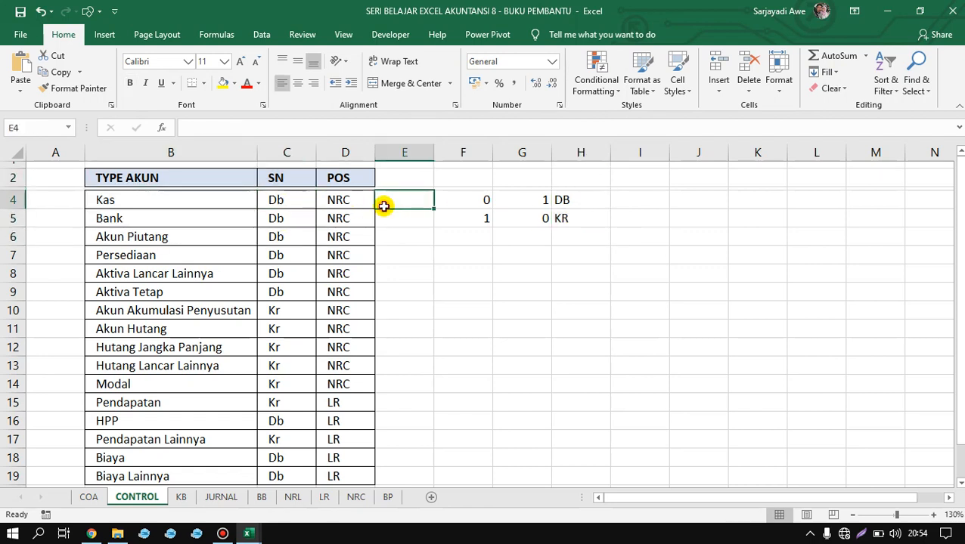
left_click(529, 207)
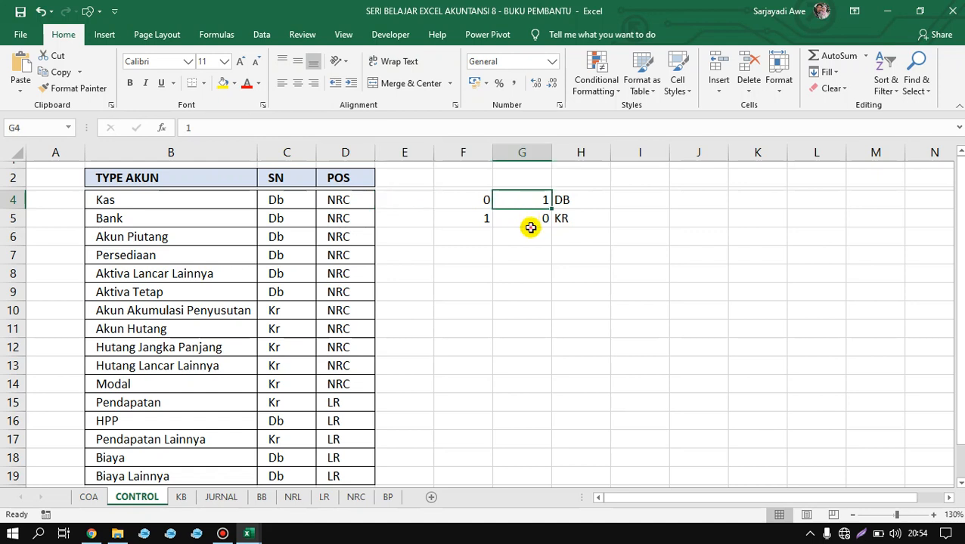
left_click(529, 228)
left_click(537, 218)
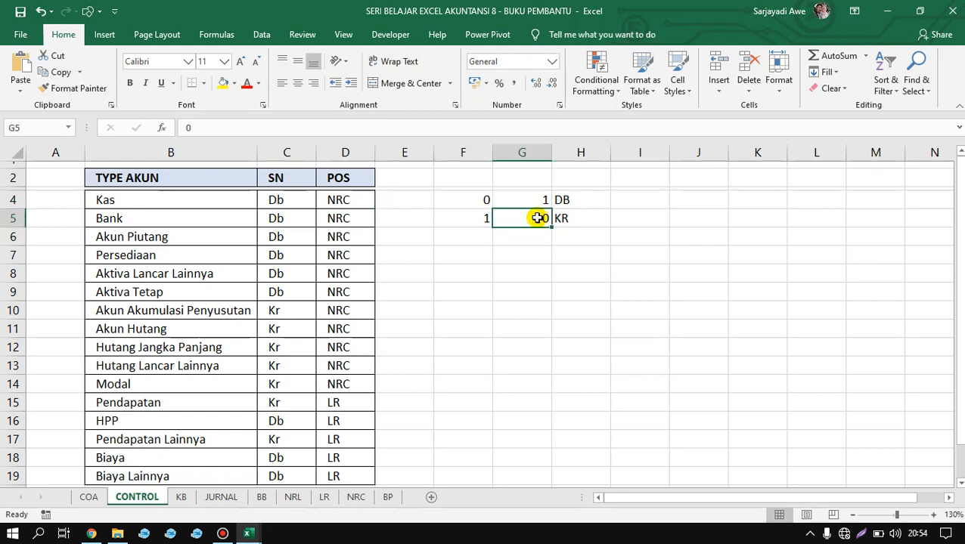
left_click_drag(485, 202, 539, 217)
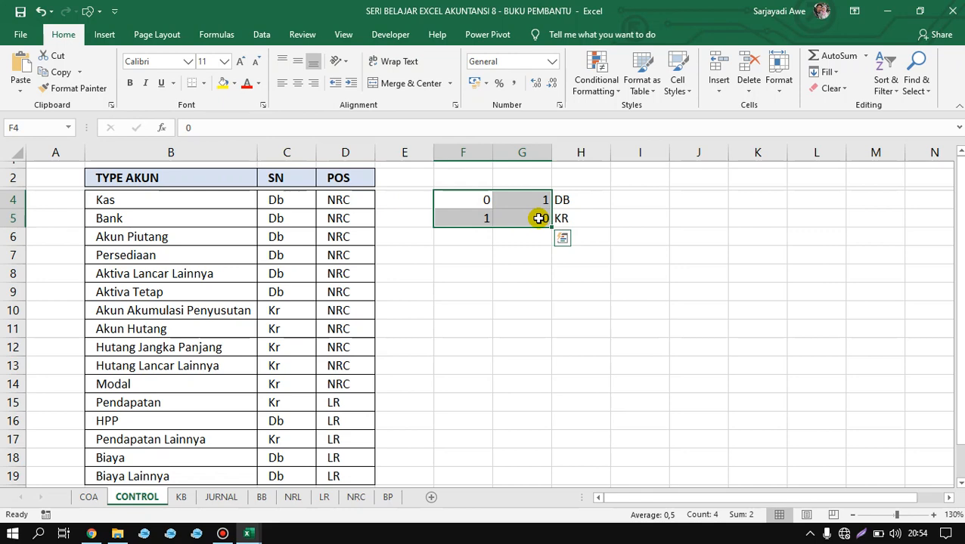
Review columns B through D of the table and the POS of Kas alongside the codes in F4 and F5
left_click(266, 152)
left_click_drag(190, 150, 344, 149)
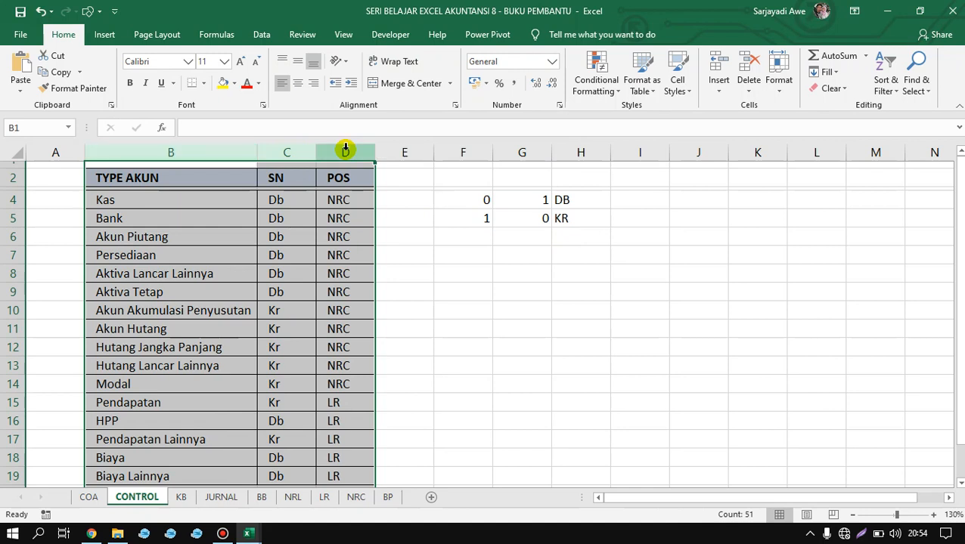
left_click(347, 201)
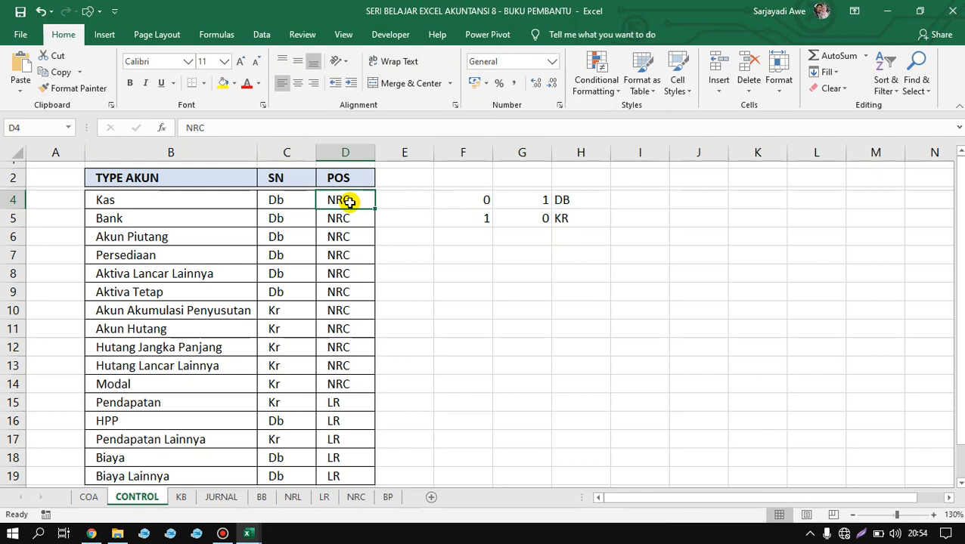
left_click(475, 201)
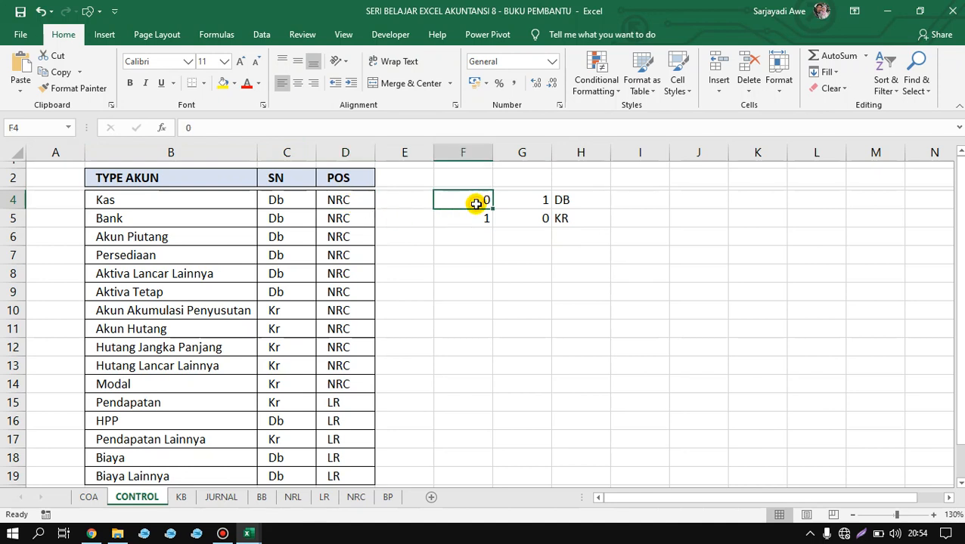
left_click(476, 225)
left_click(472, 192)
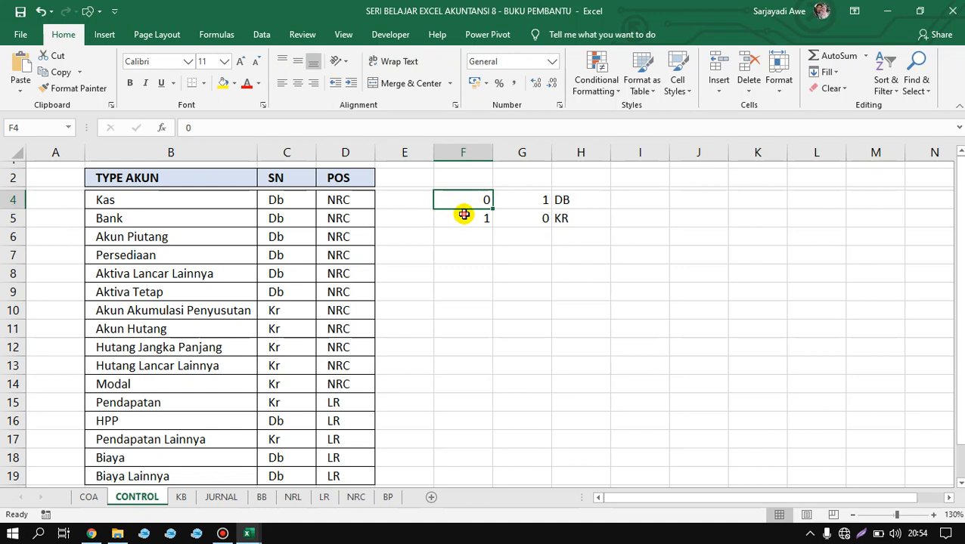
left_click(463, 214)
Examine the Kas and Bank account types, focusing on Bank's SN and POS values and the whole SN column
left_click(225, 205)
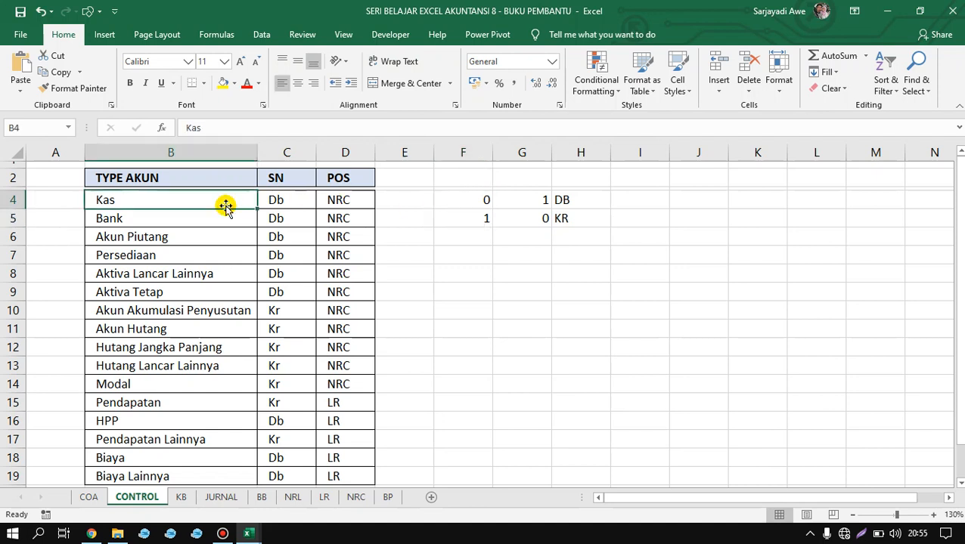
left_click(195, 217)
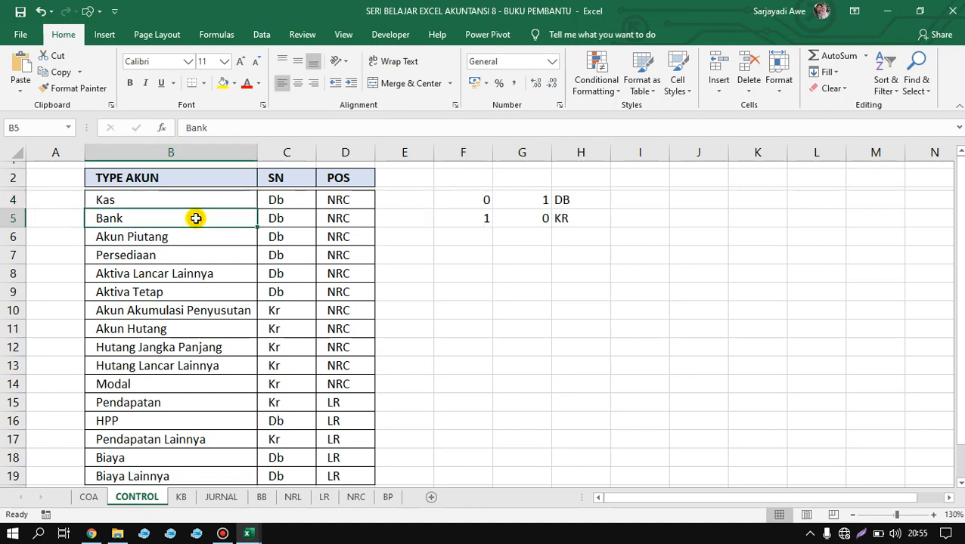
left_click(267, 222)
left_click(218, 225)
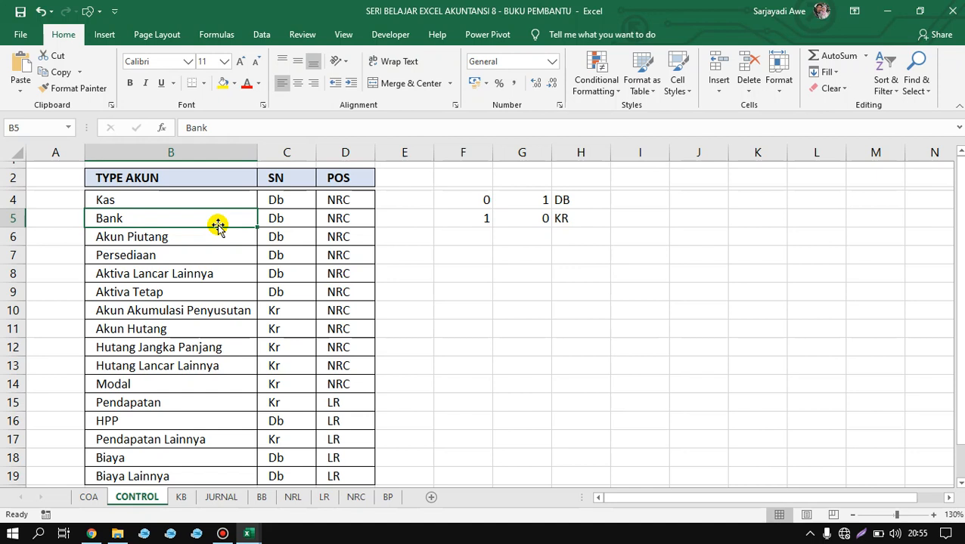
left_click(305, 222)
left_click(346, 223)
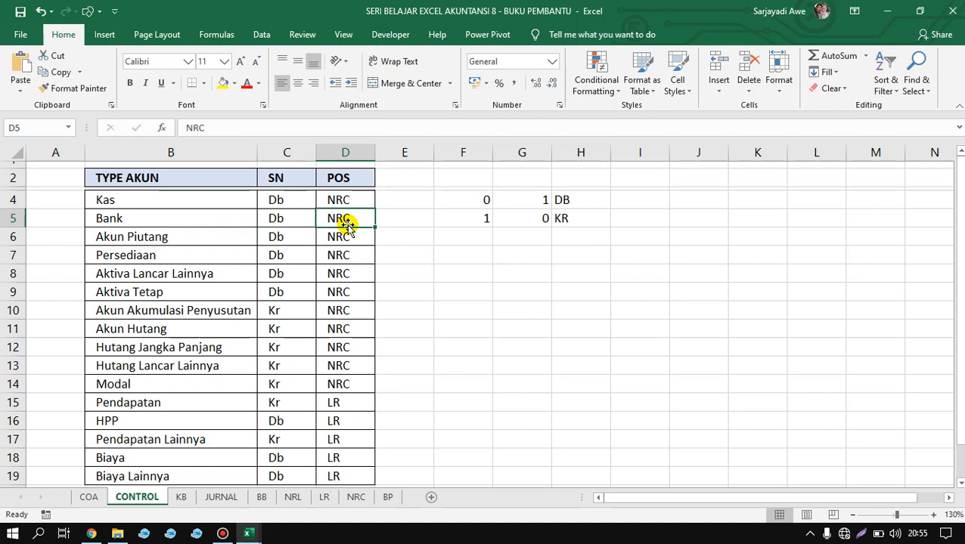
left_click(294, 220)
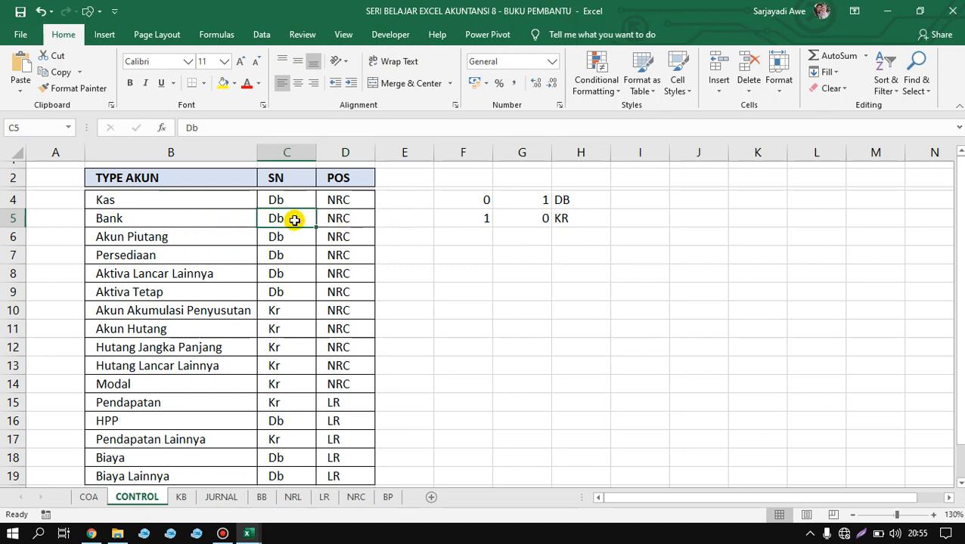
left_click(290, 152)
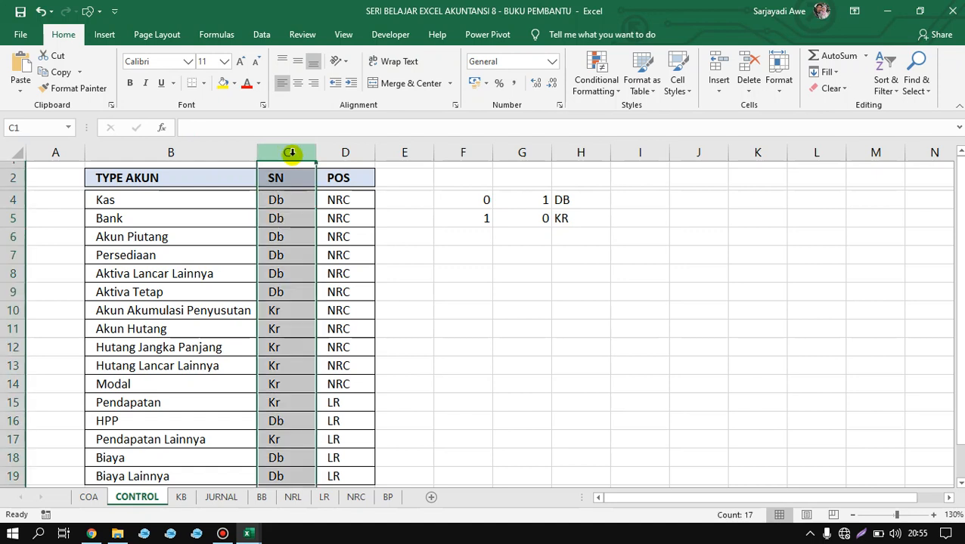
left_click(294, 216)
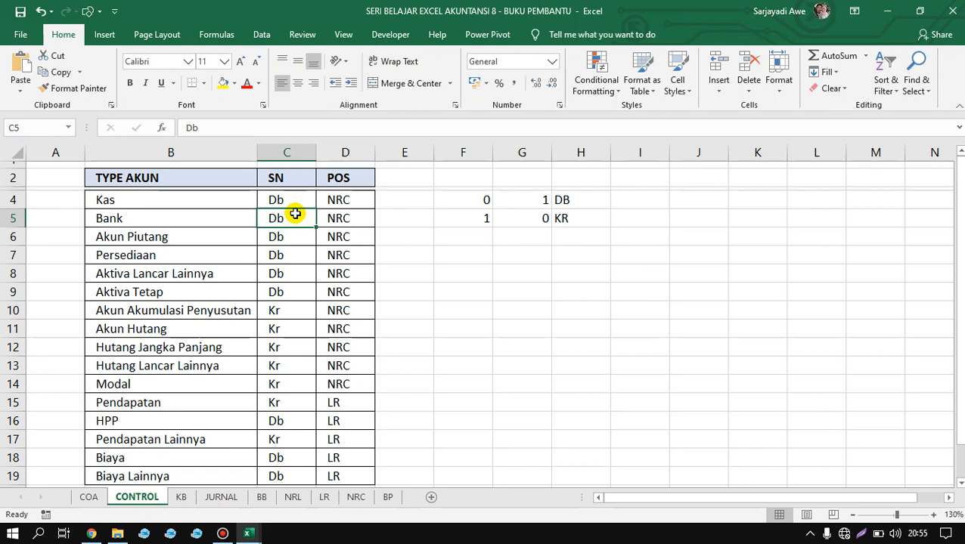
Examine the Akun Piutang and Persediaan account types and their SN entries, along with the DB label in H4
left_click(566, 200)
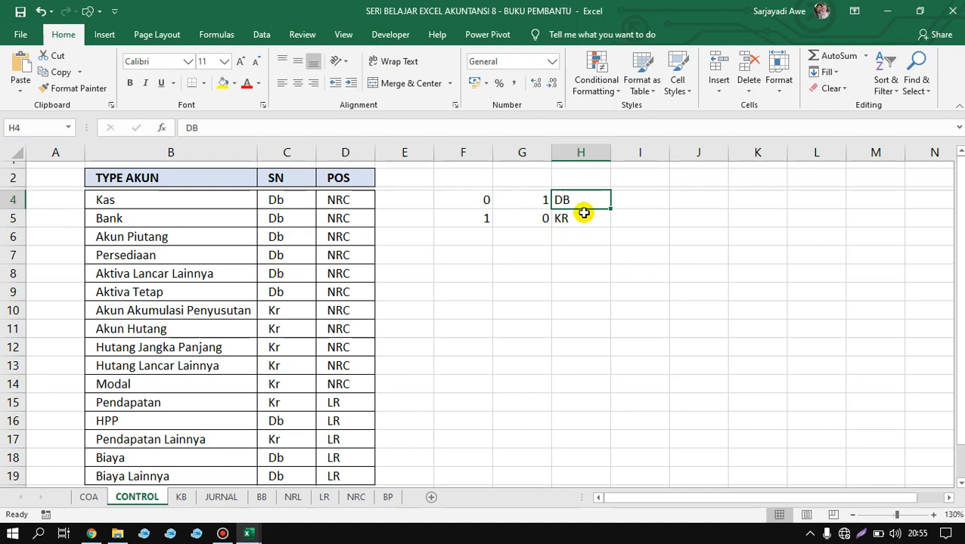
left_click(185, 230)
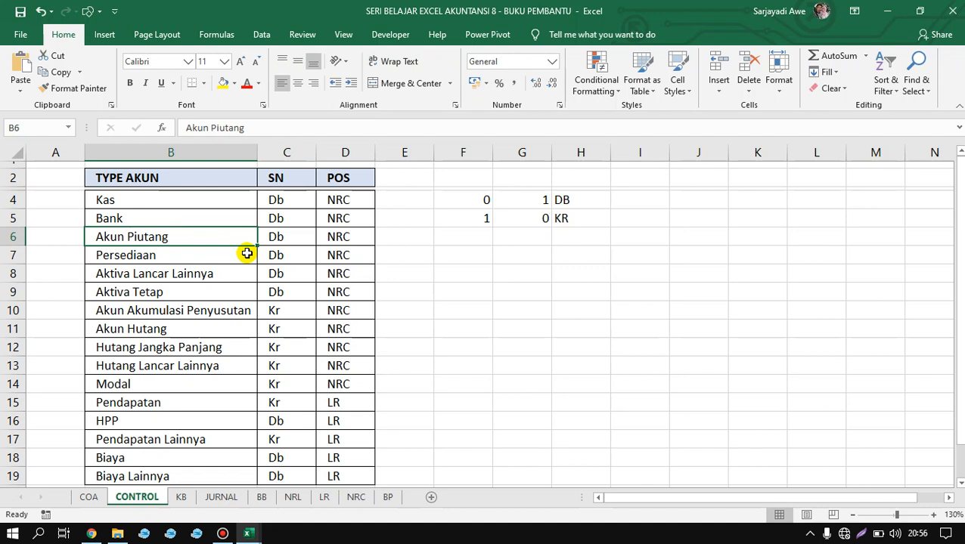
left_click(286, 249)
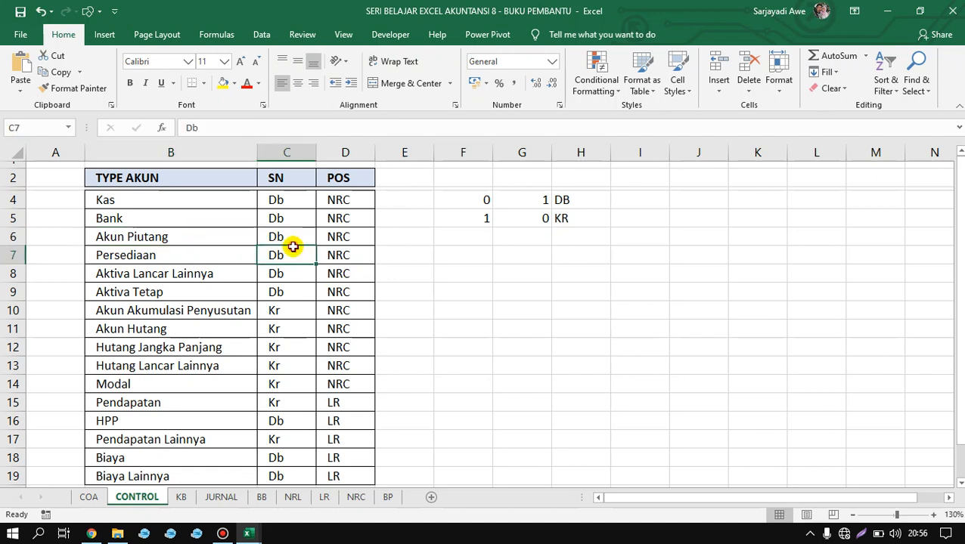
left_click(241, 232)
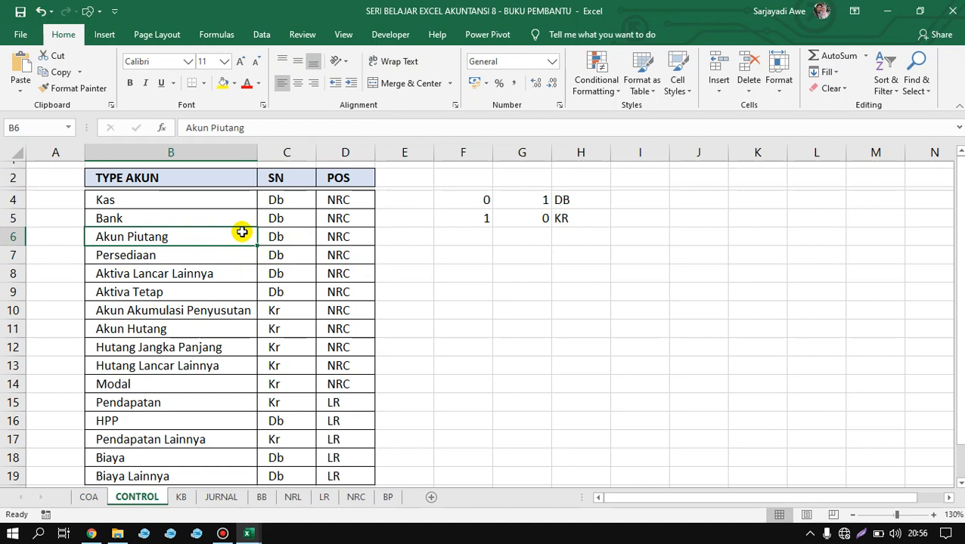
left_click(151, 259)
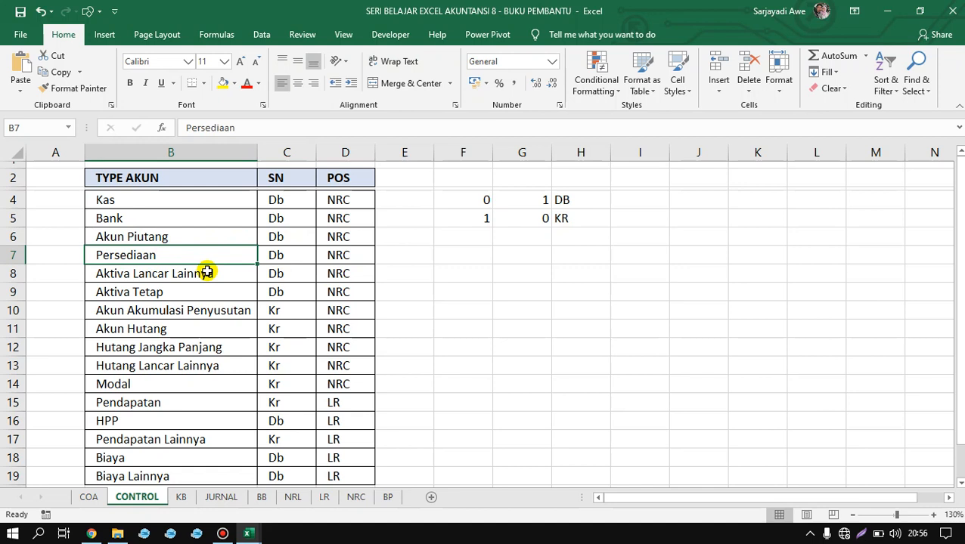
left_click(406, 254)
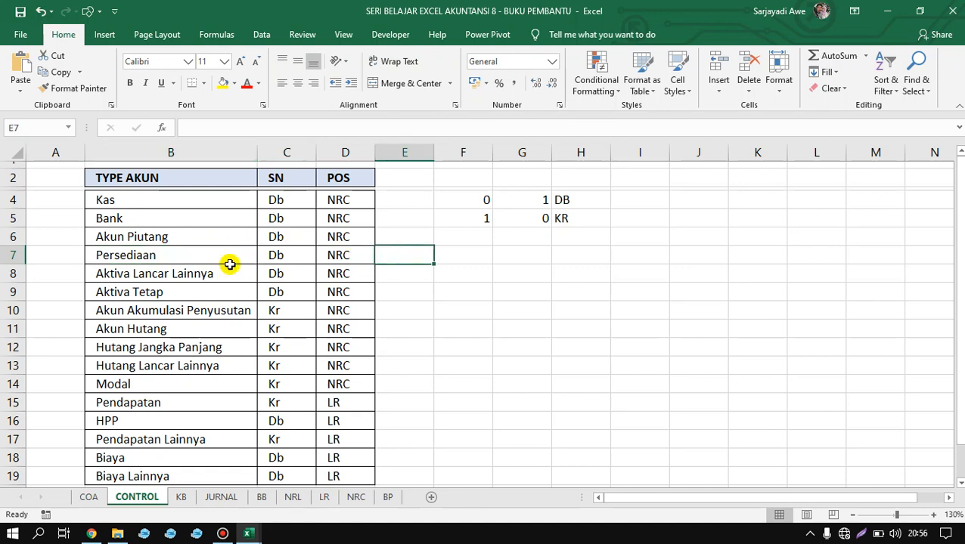
left_click(129, 238)
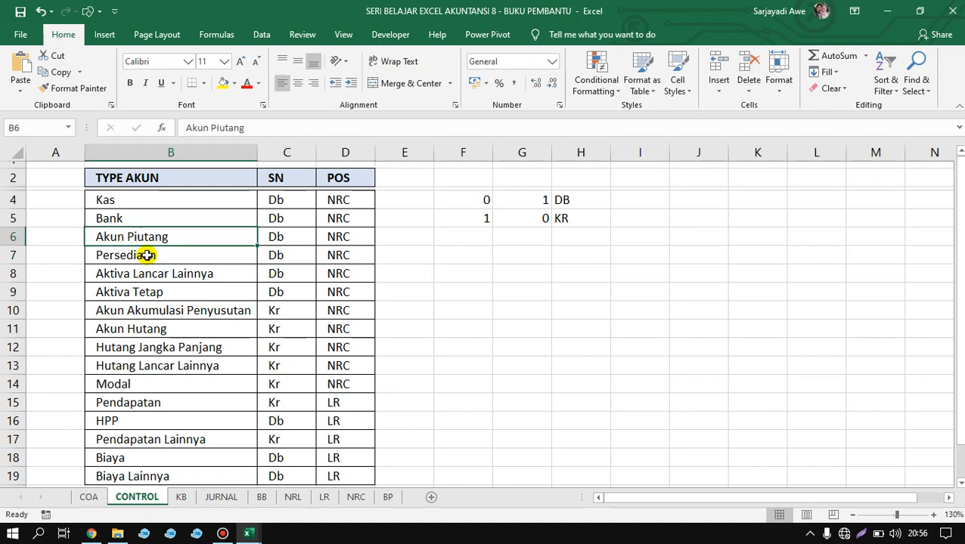
left_click(146, 255)
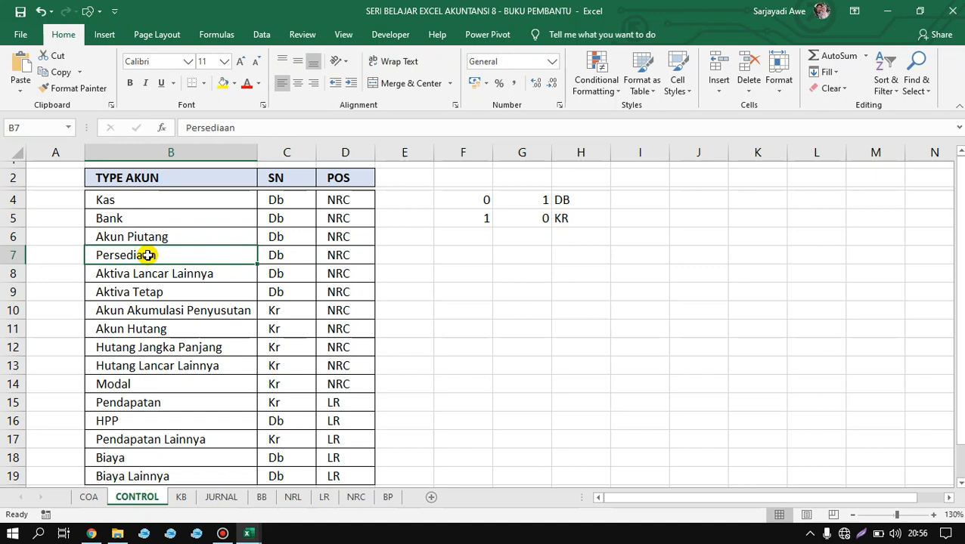
Examine Aktiva Lancar Lainnya and its SN entry, comparing it with the types in B4:B7 and with Aktiva Tetap
left_click(151, 274)
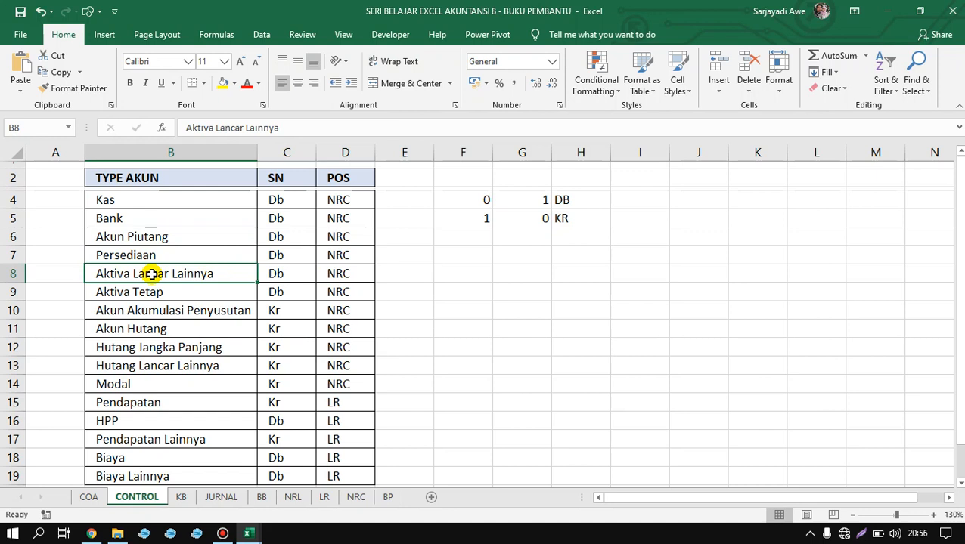
left_click(194, 297)
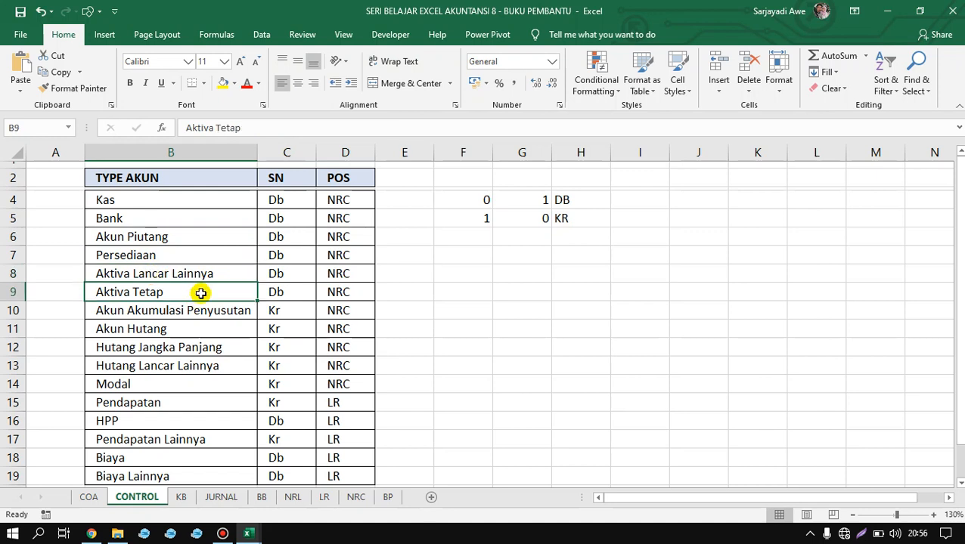
left_click(234, 275)
left_click(266, 274)
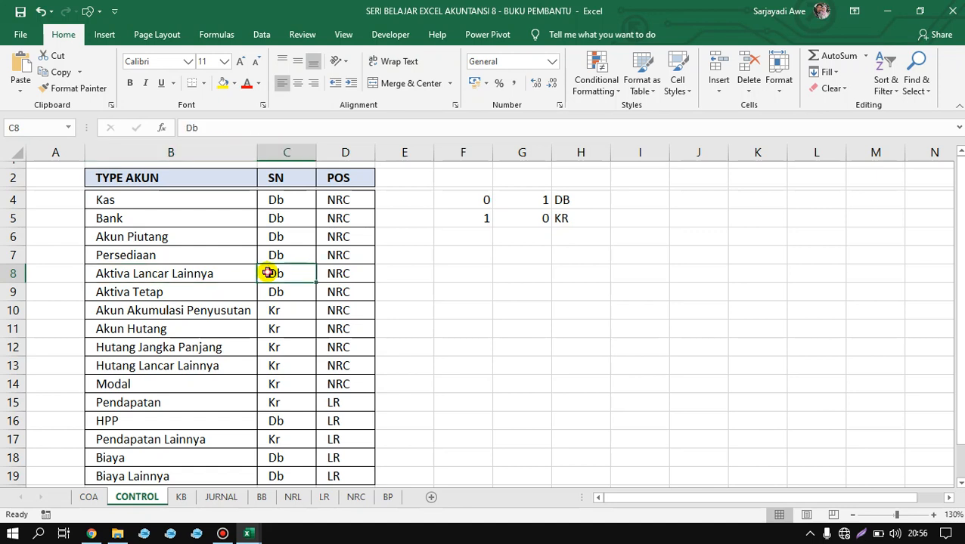
left_click(214, 275)
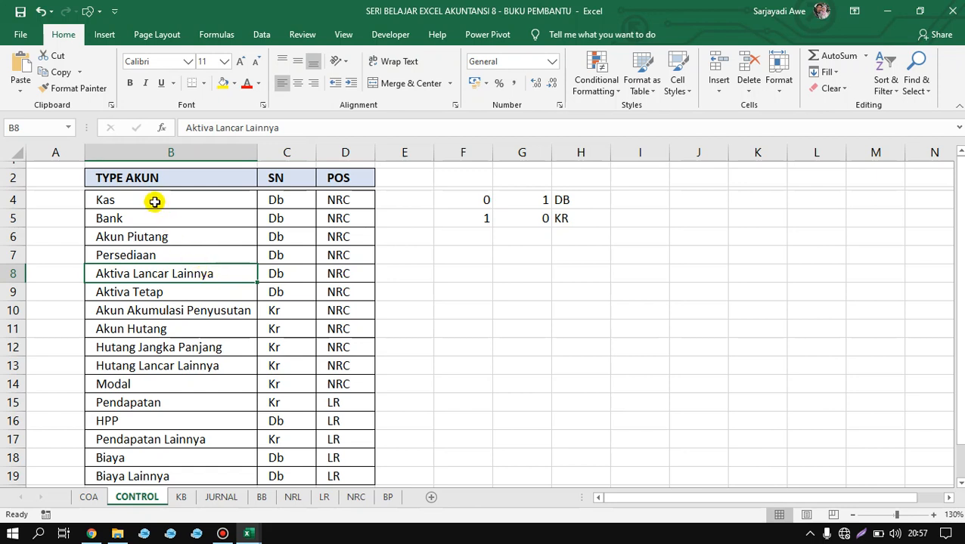
left_click_drag(155, 200, 149, 250)
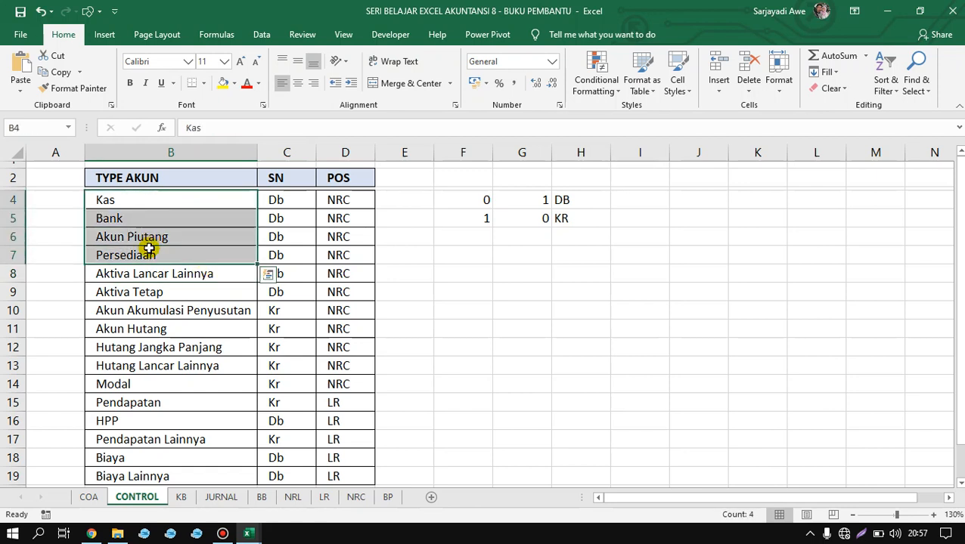
left_click(159, 273)
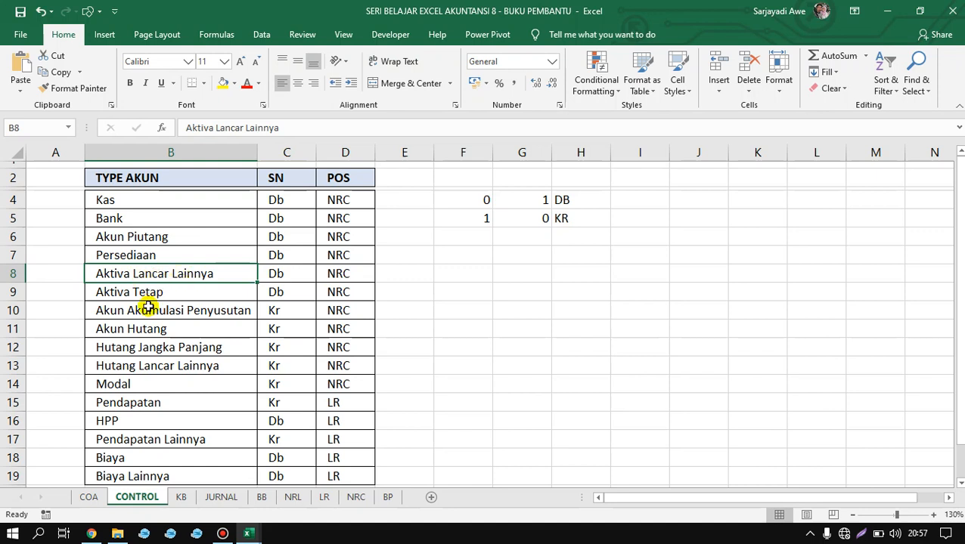
left_click(168, 287)
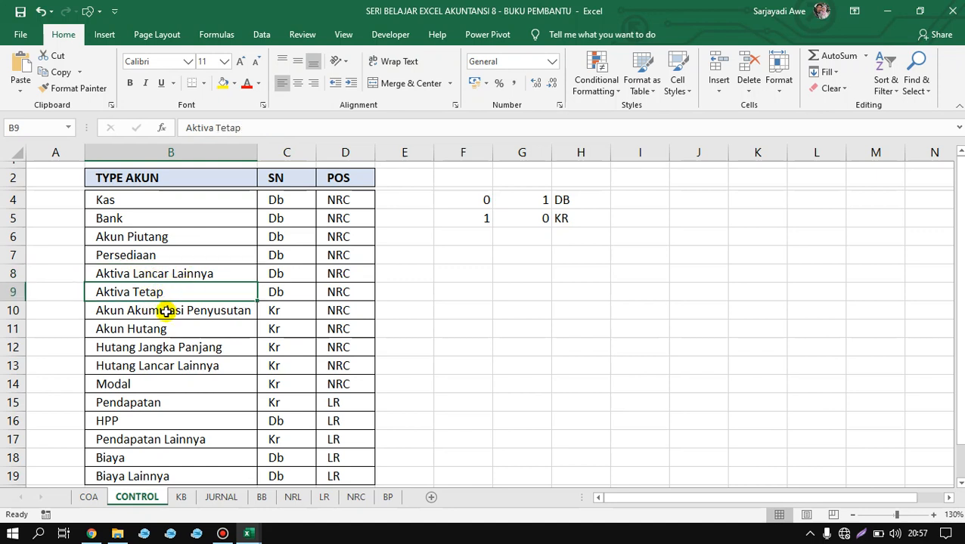
left_click(168, 310)
left_click(162, 273)
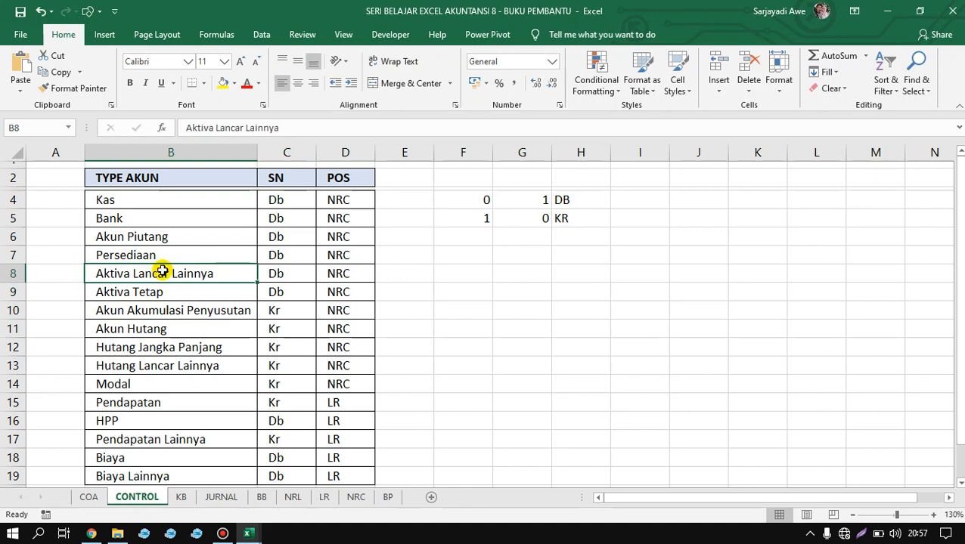
Review the Aktiva Tetap account type together with its related Akun Akumulasi Penyusutan in B9:B10
left_click(126, 289)
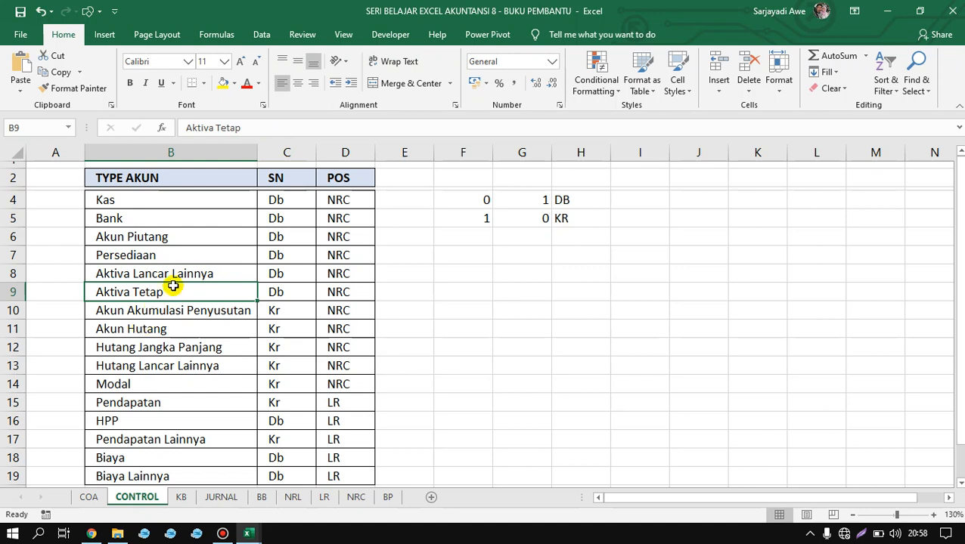
left_click(237, 318)
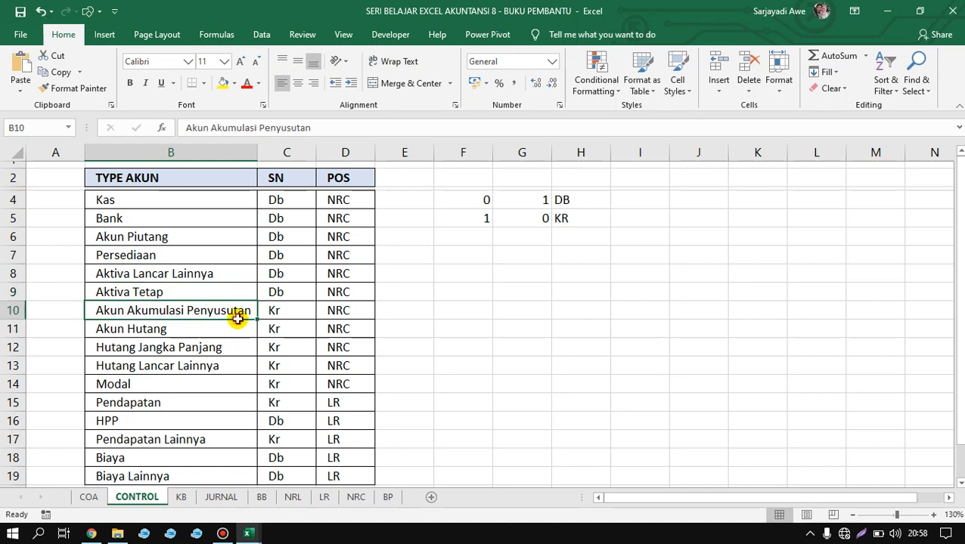
left_click(216, 334)
left_click(240, 312)
left_click_drag(183, 292, 185, 308)
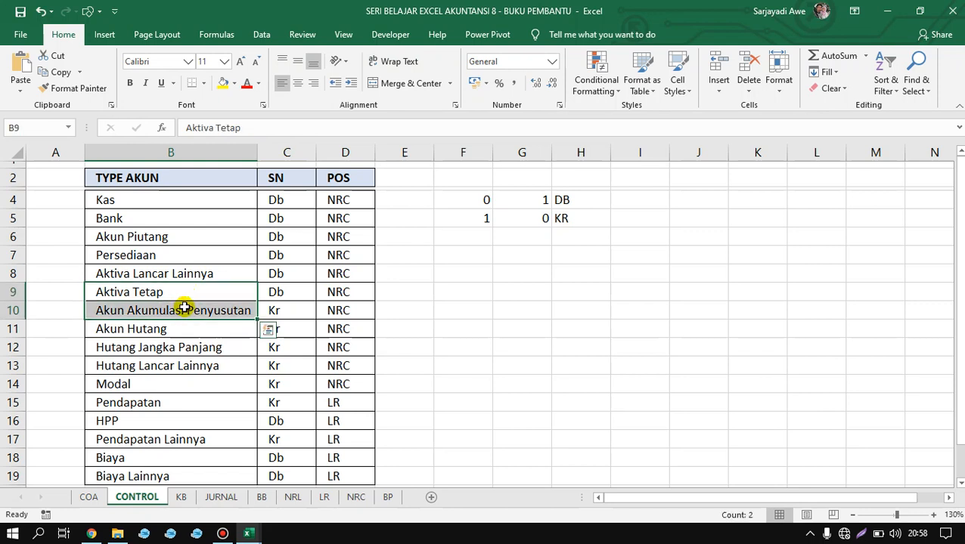
left_click(168, 296)
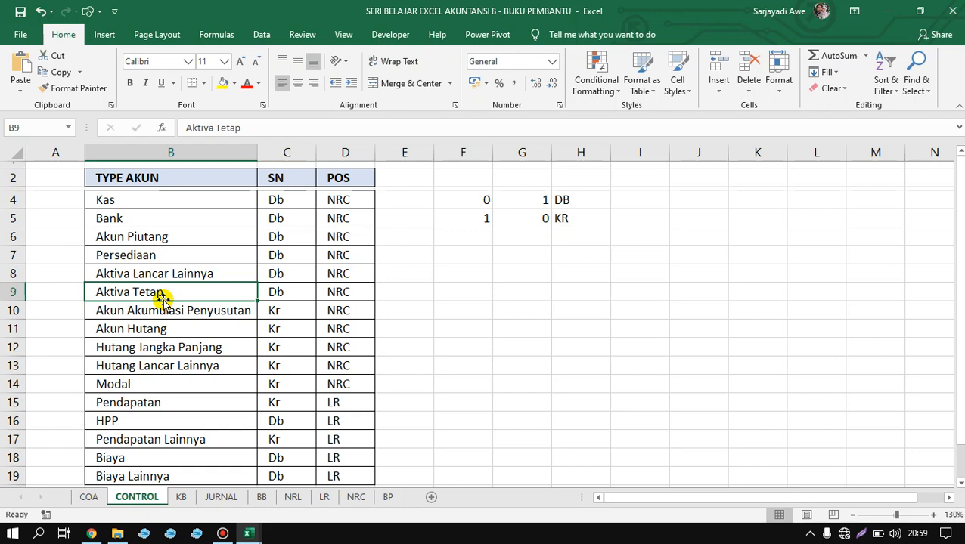
Go through the liability account types Akun Hutang, Hutang Jangka Panjang and Hutang Lancar Lainnya in B11:B13
left_click(156, 329)
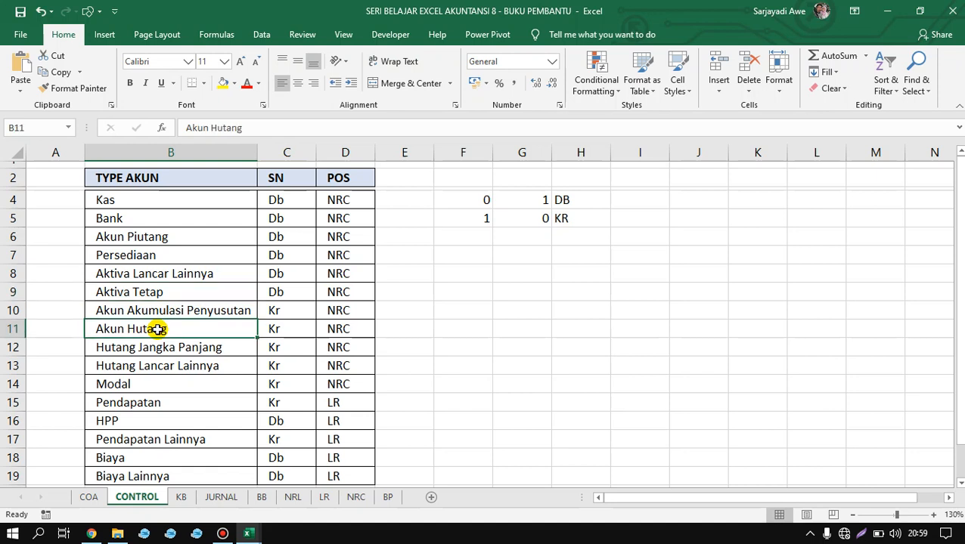
left_click(183, 349)
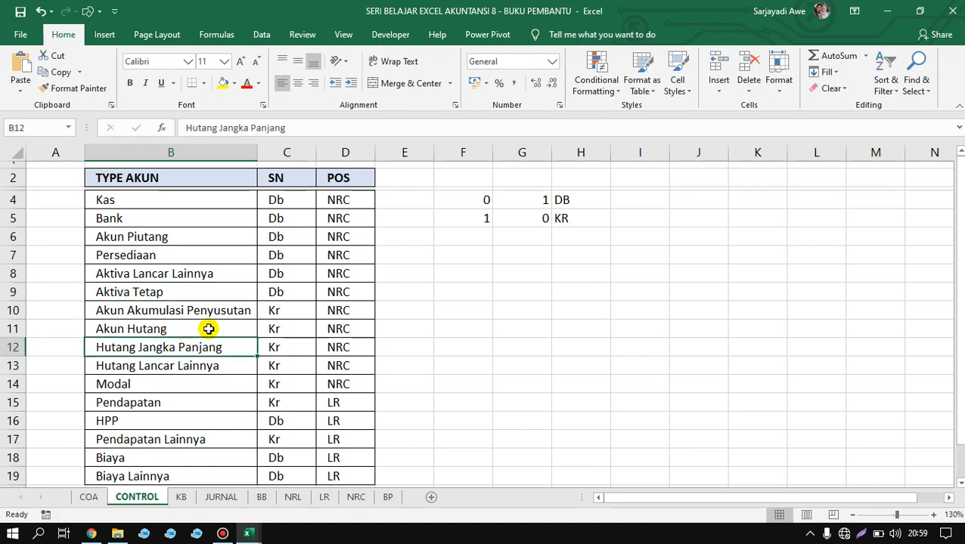
left_click(209, 329)
key("Down")
key("Down")
key("Up")
key("Up")
key("Up")
key("Down")
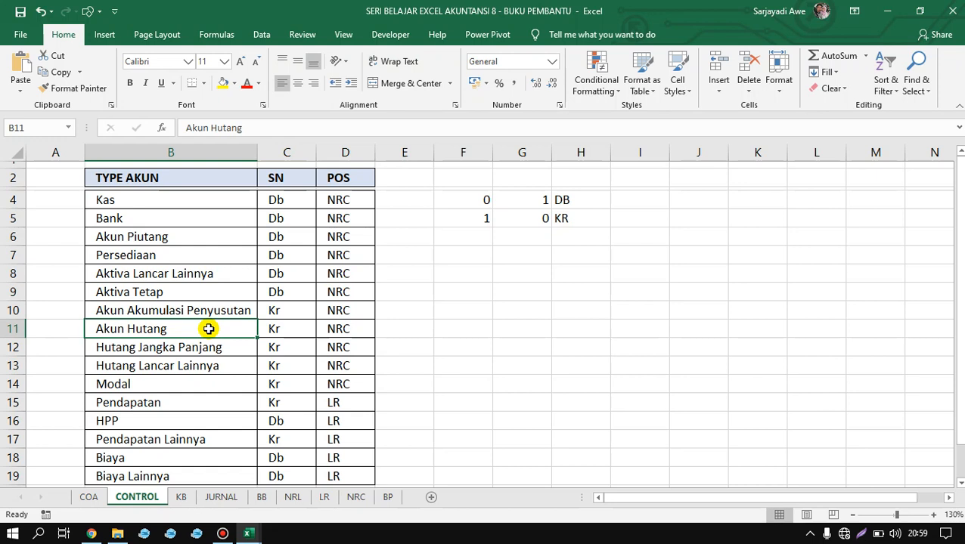
key("Down")
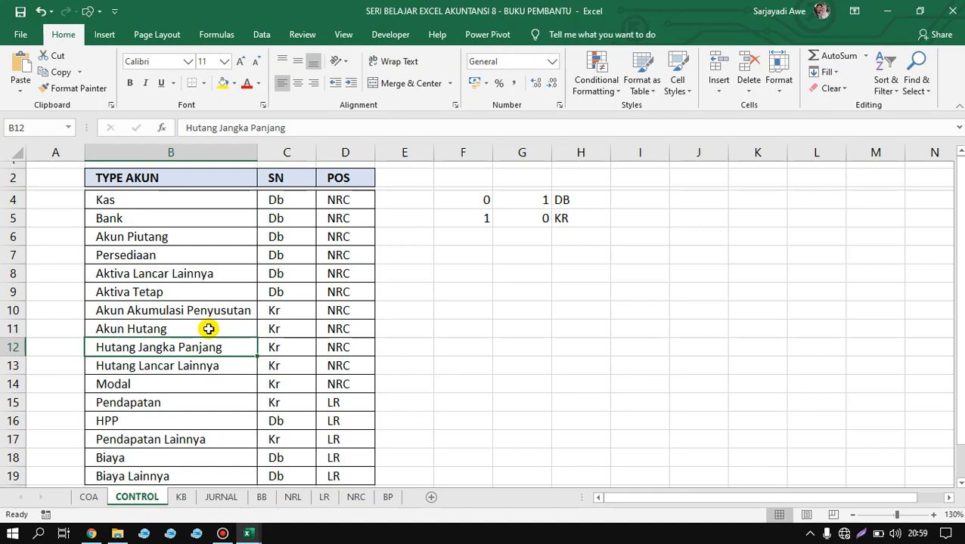
left_click(208, 368)
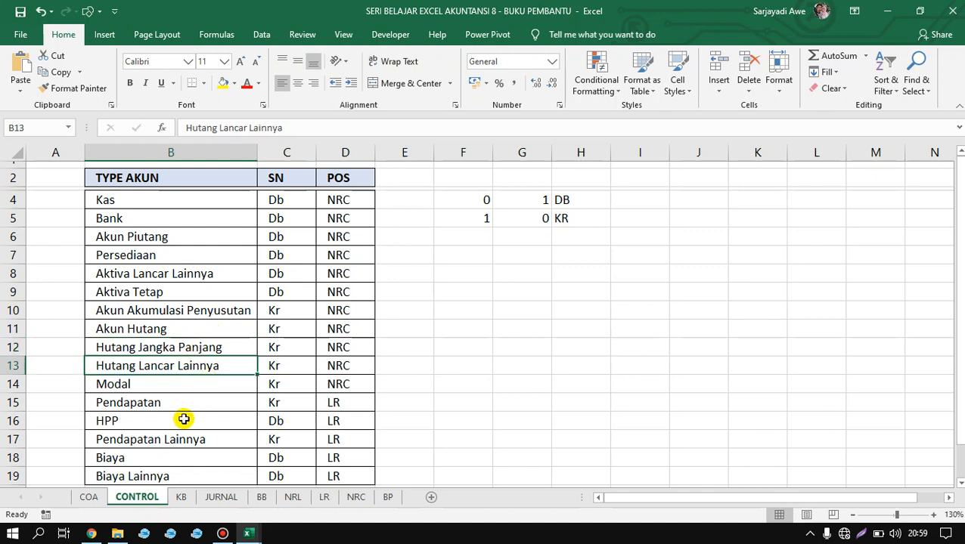
Compare Hutang Lancar Lainnya in B13 with Akun Hutang and Hutang Jangka Panjang above it
left_click(175, 331)
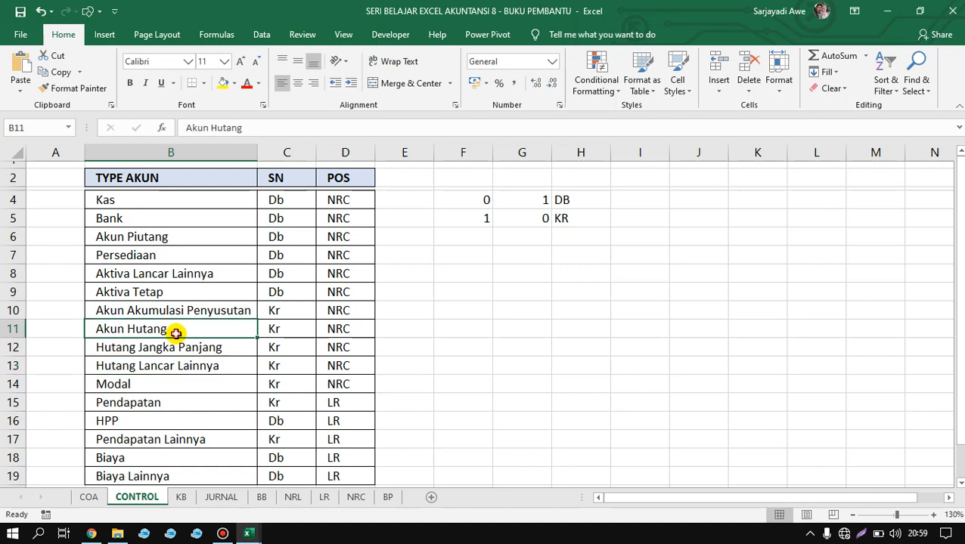
left_click(183, 352)
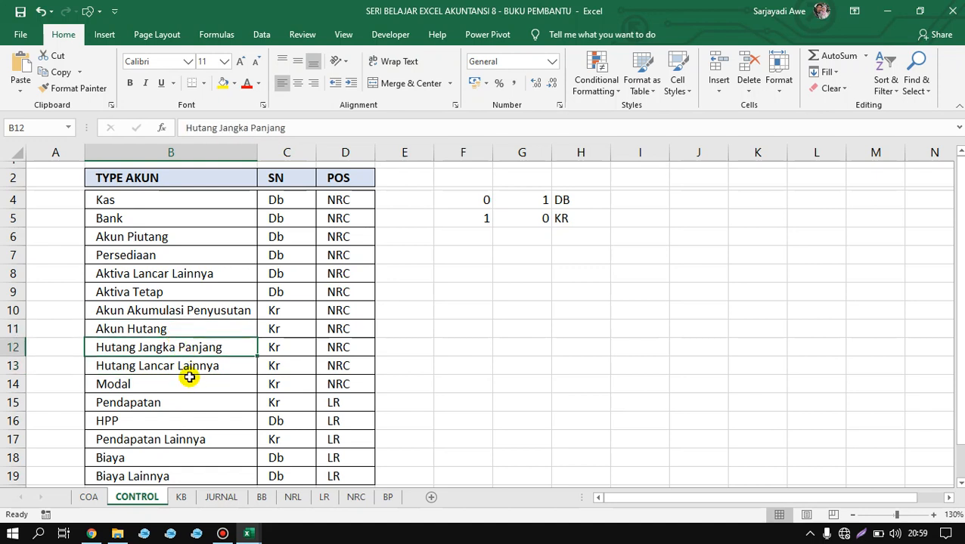
left_click(196, 369)
double_click(196, 369)
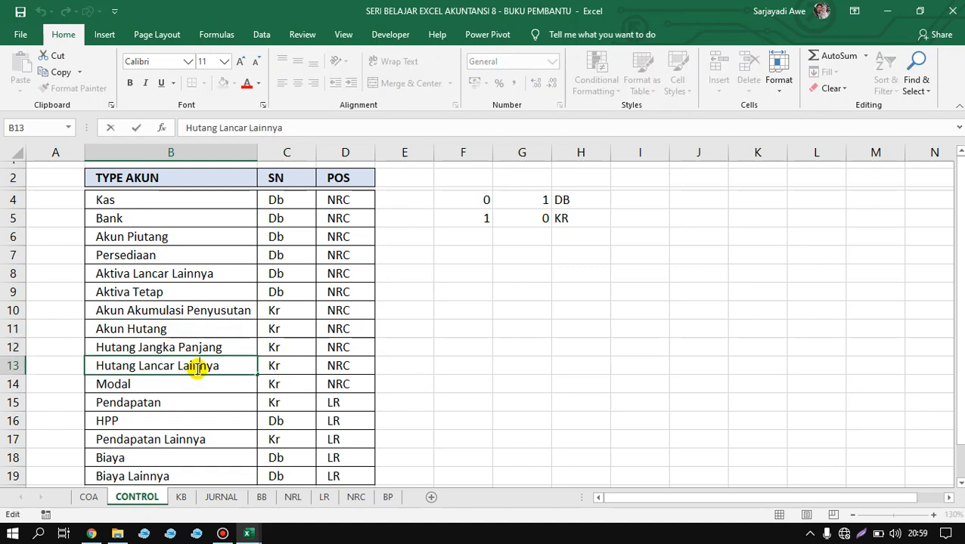
key("Return")
left_click(197, 369)
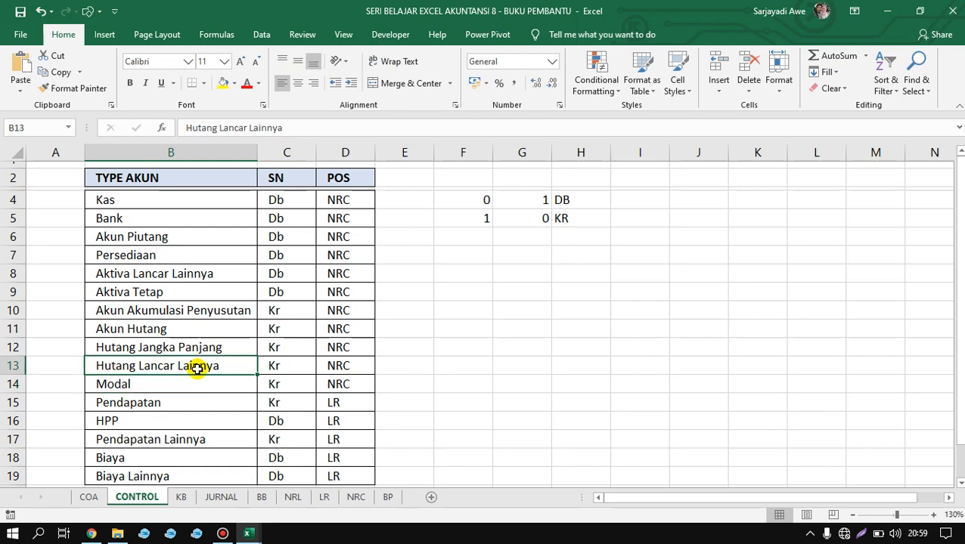
left_click(191, 331)
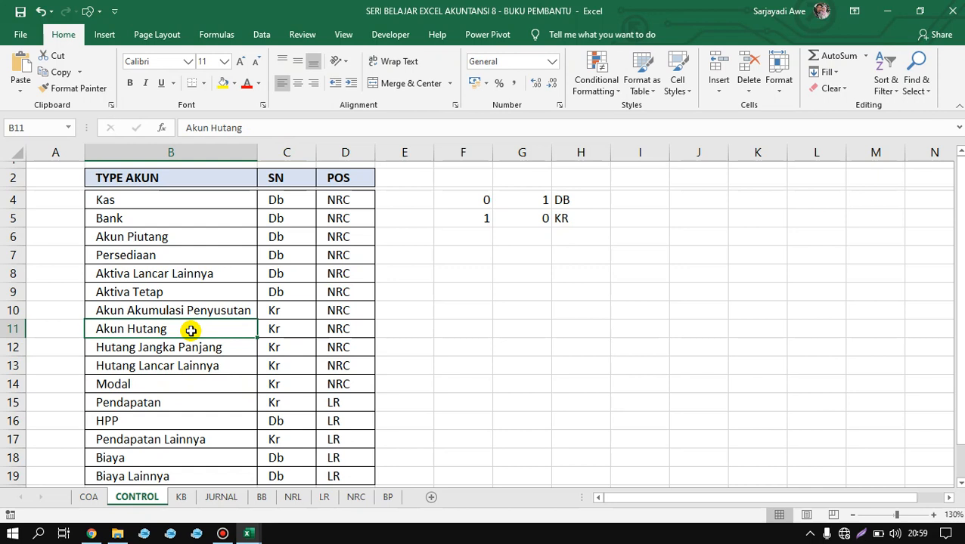
left_click(188, 368)
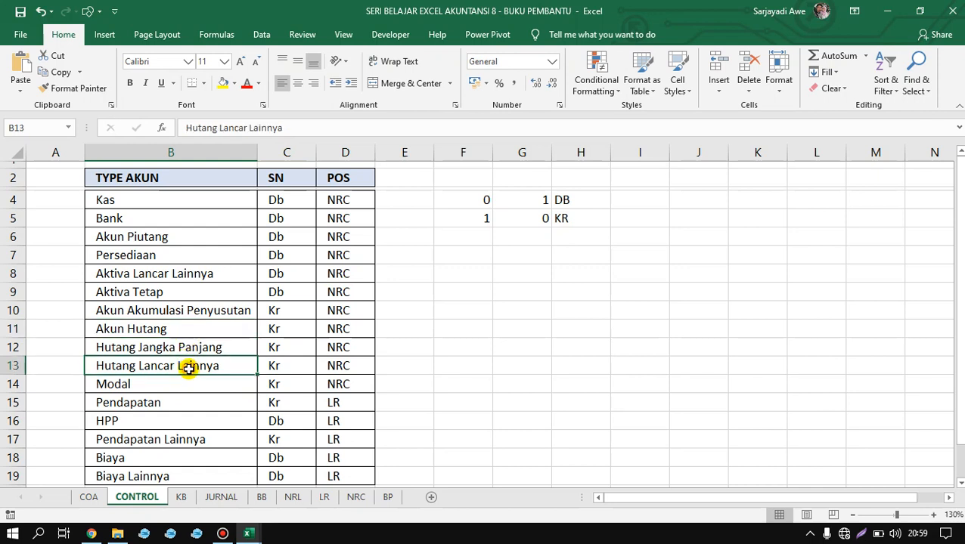
Examine the Modal account type in row 14 and its SN entry
left_click(148, 379)
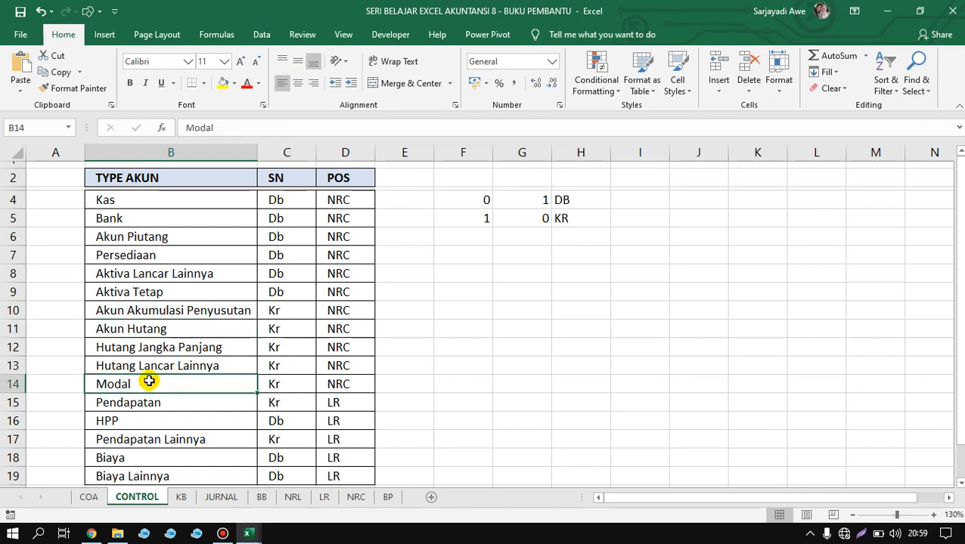
left_click(279, 384)
left_click(225, 386)
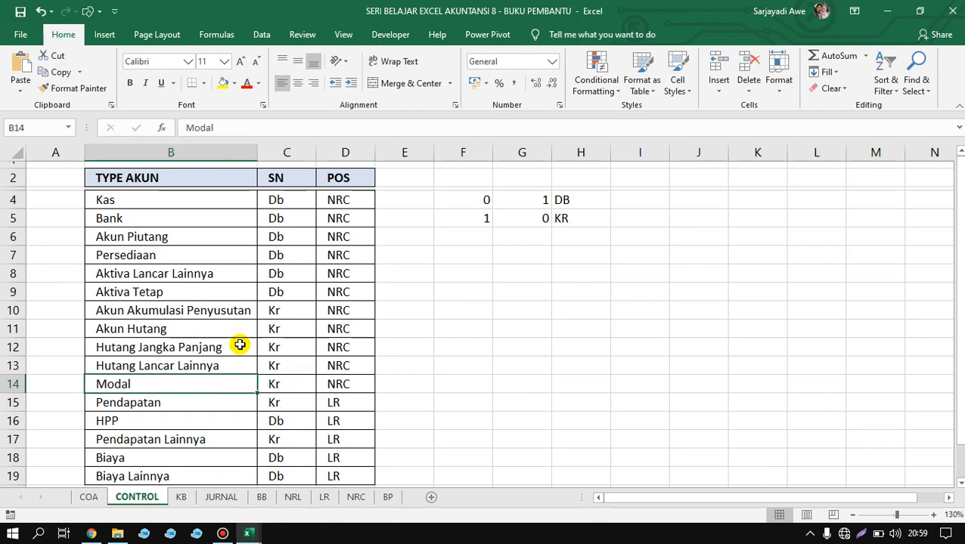
Switch to the Book1 workbook and review the HARTA, UTANG and MODAL parts of the equation in rows 2 and 3
left_click(458, 235)
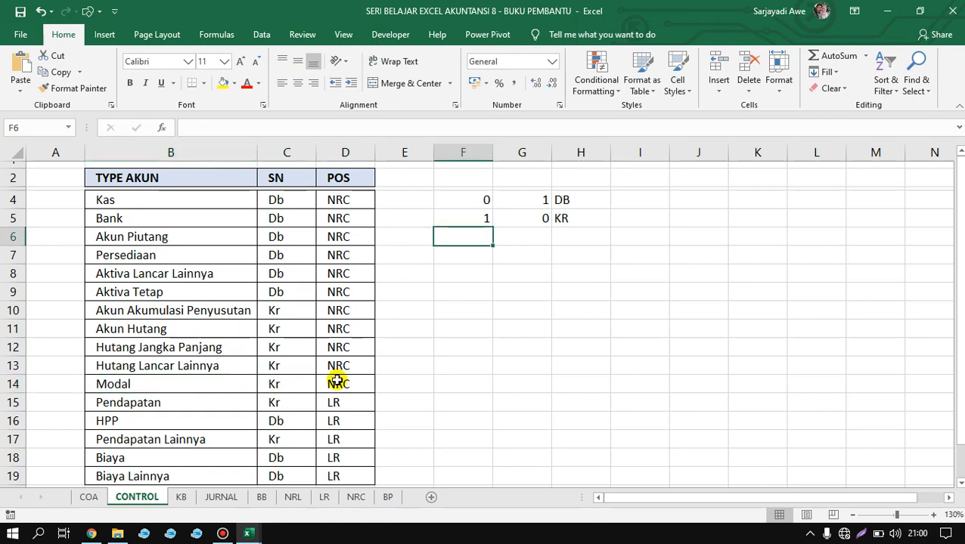
left_click(248, 534)
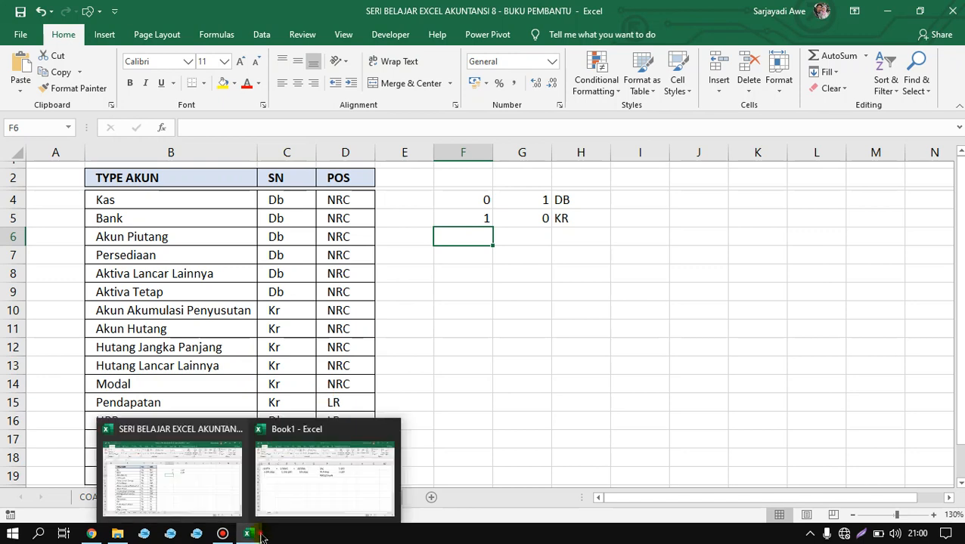
left_click(286, 488)
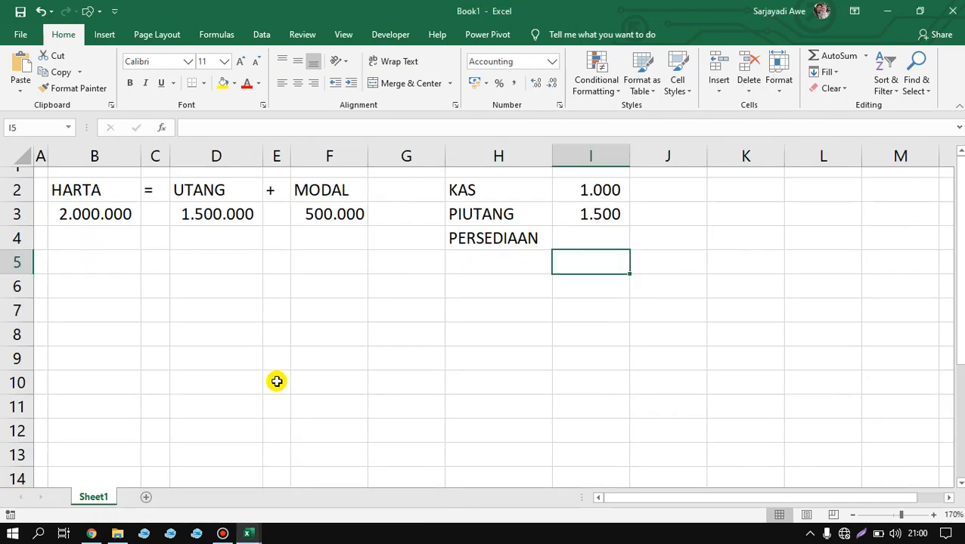
left_click(100, 210)
left_click(209, 189)
left_click(306, 189)
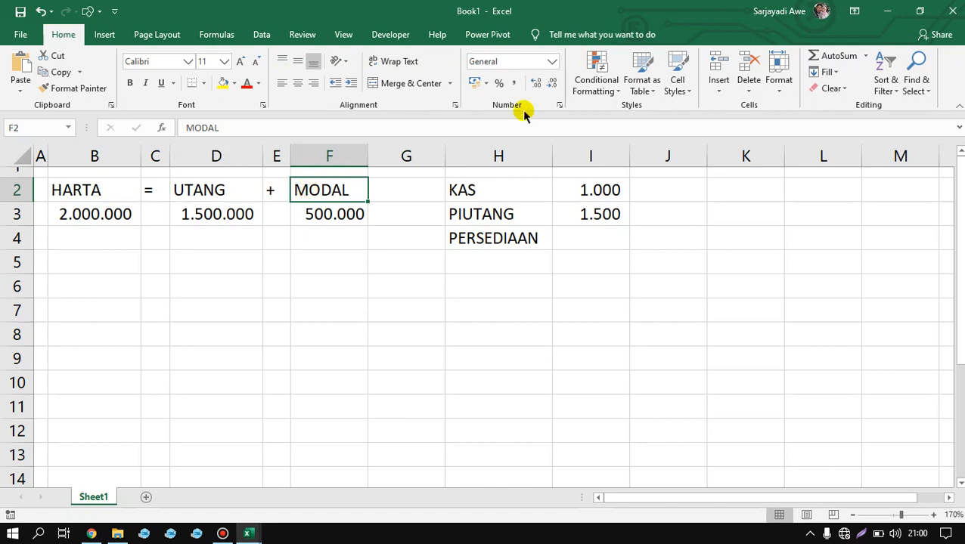
left_click(885, 10)
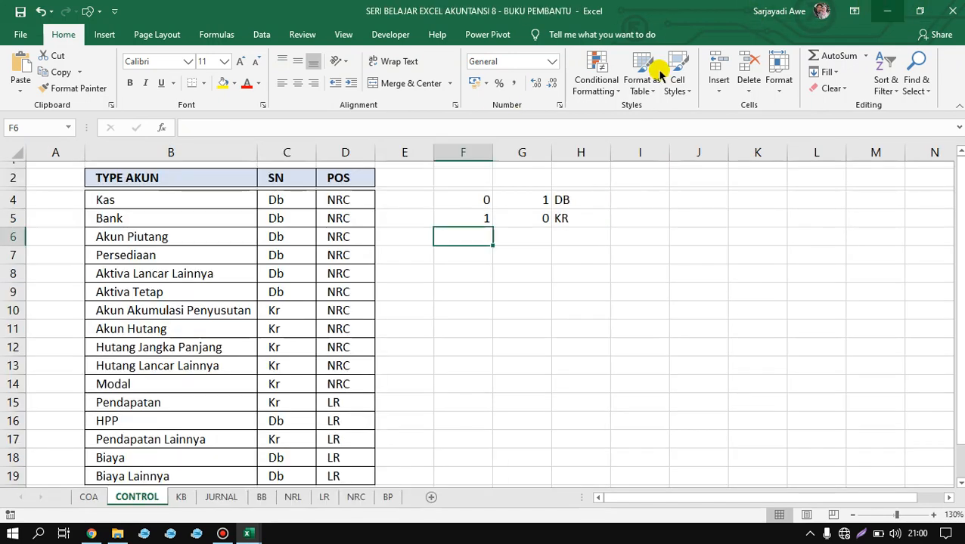
Back on the CONTROL sheet, match the account types from Kas to Modal with their POS entries in D4:D14
left_click(354, 195)
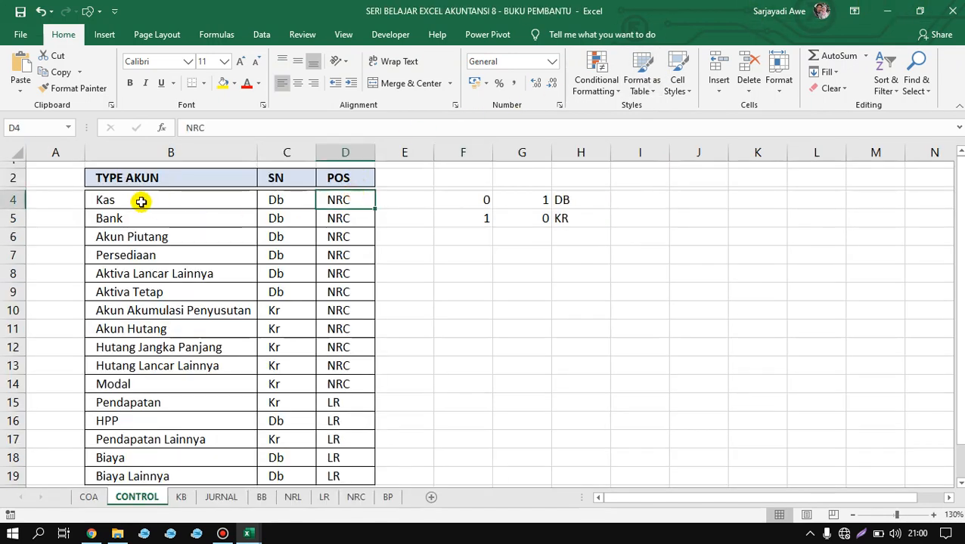
left_click_drag(139, 199, 147, 345)
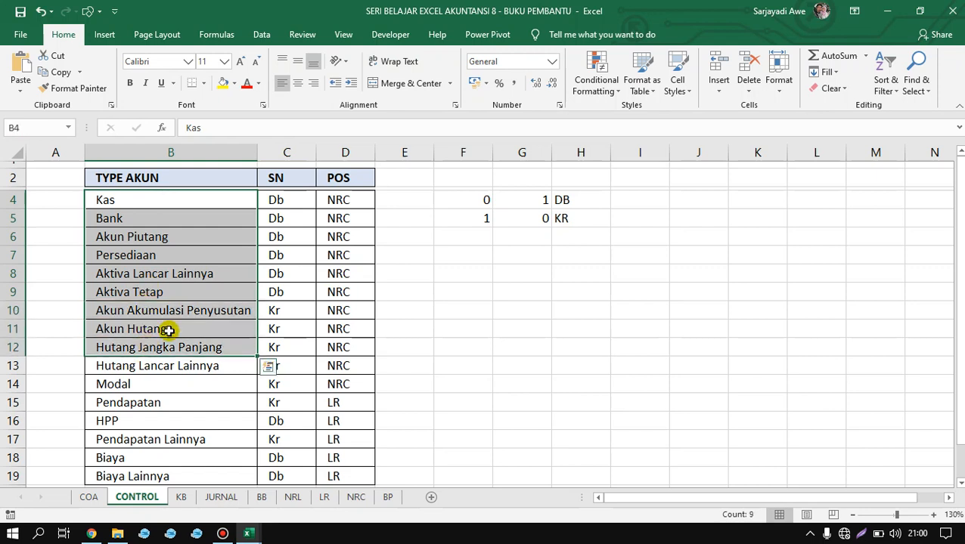
left_click(430, 197)
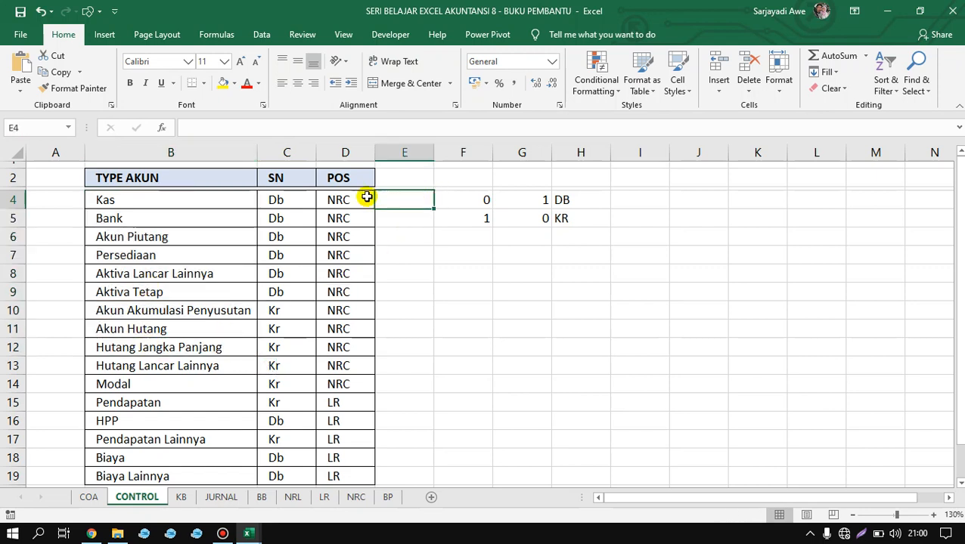
left_click_drag(348, 197, 348, 384)
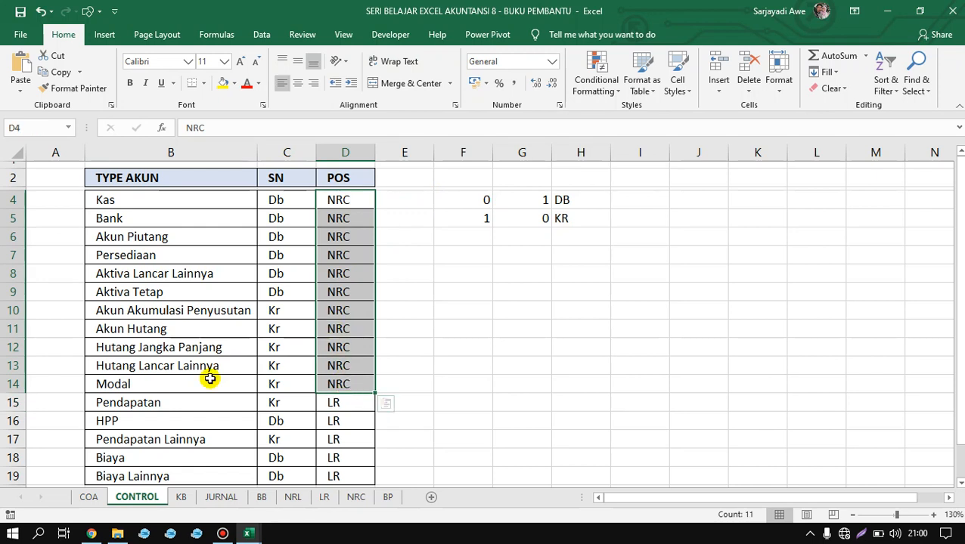
left_click_drag(125, 384, 351, 386)
Highlight the NRC entries in the POS column from Modal in D14 up to Kas in D4
left_click(351, 386)
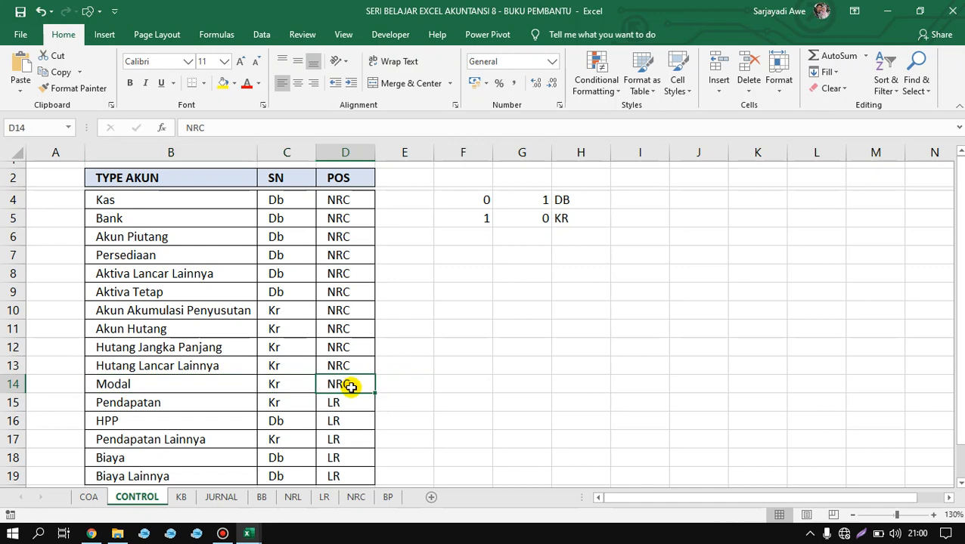
key("shift+Up")
key("ctrl+shift+Up")
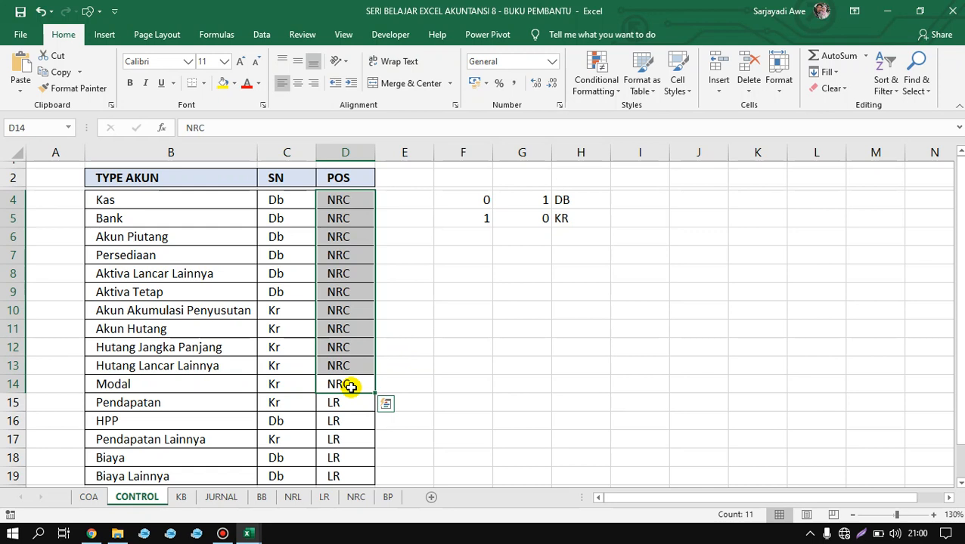
left_click(366, 386)
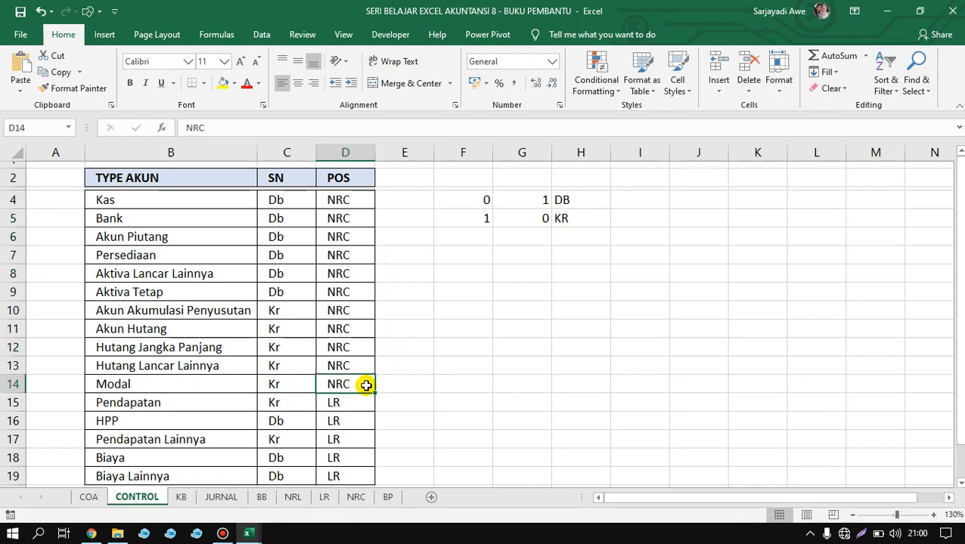
key("shift+Up")
key("shift+Up")
key("shift+Up")
key("shift+Up")
key("shift+Up")
key("shift+Up")
key("shift+Up")
key("shift+Up")
left_click_drag(366, 385, 366, 386)
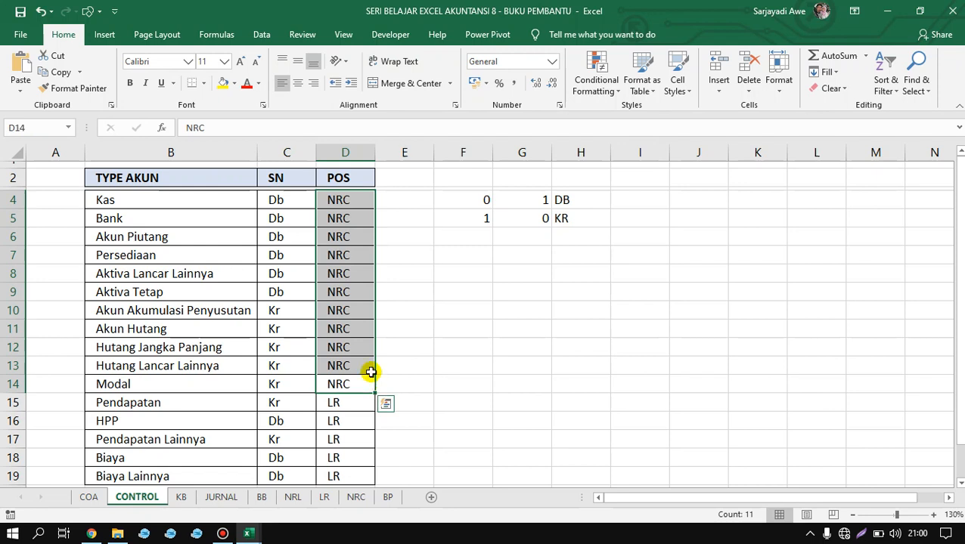
Compare the POS entries of Modal, Hutang Lancar Lainnya and Aktiva Lancar Lainnya in D14, D13 and D8
left_click(211, 212)
left_click(241, 385)
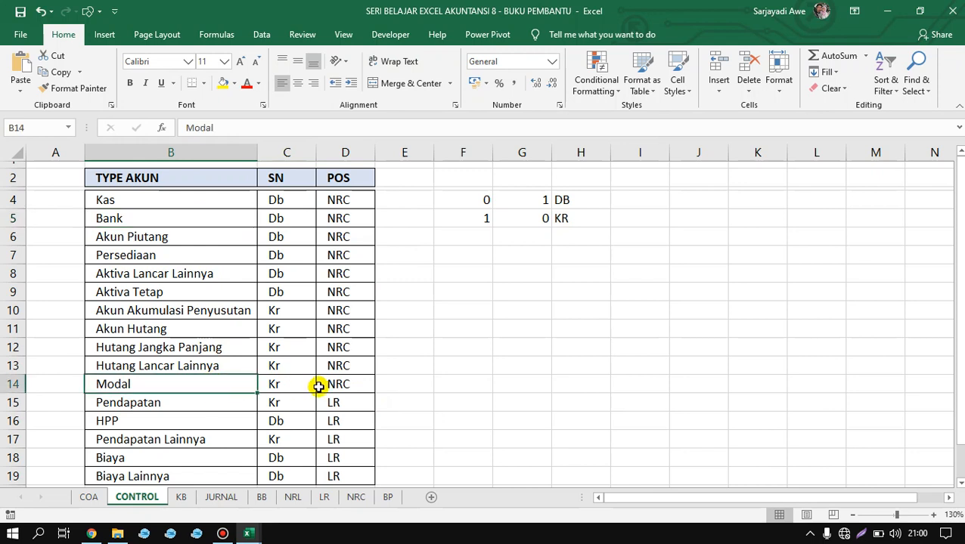
left_click(337, 386)
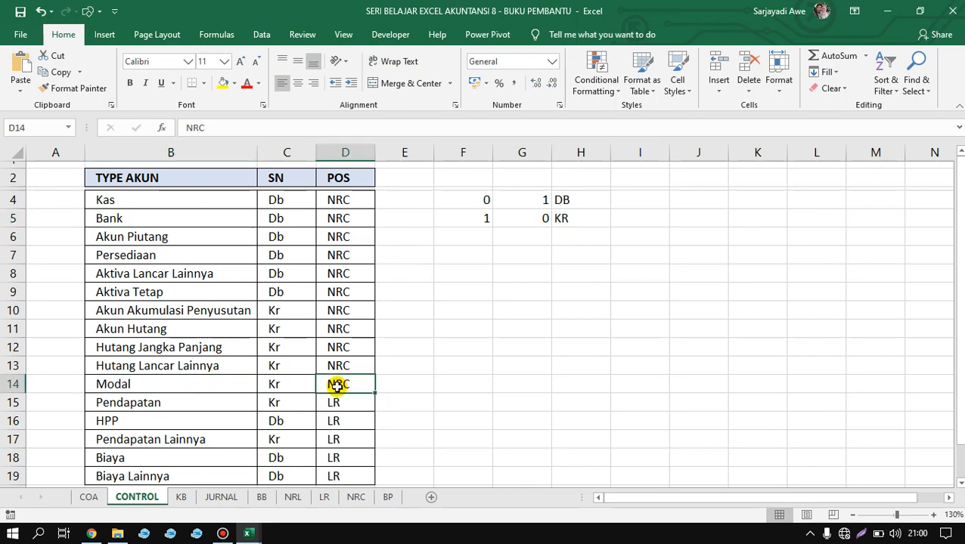
left_click(350, 366)
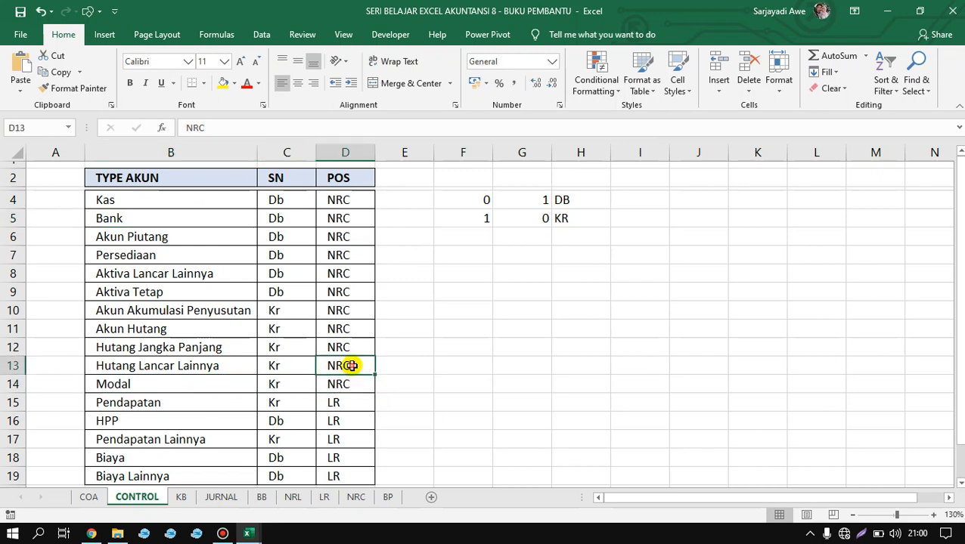
left_click(350, 279)
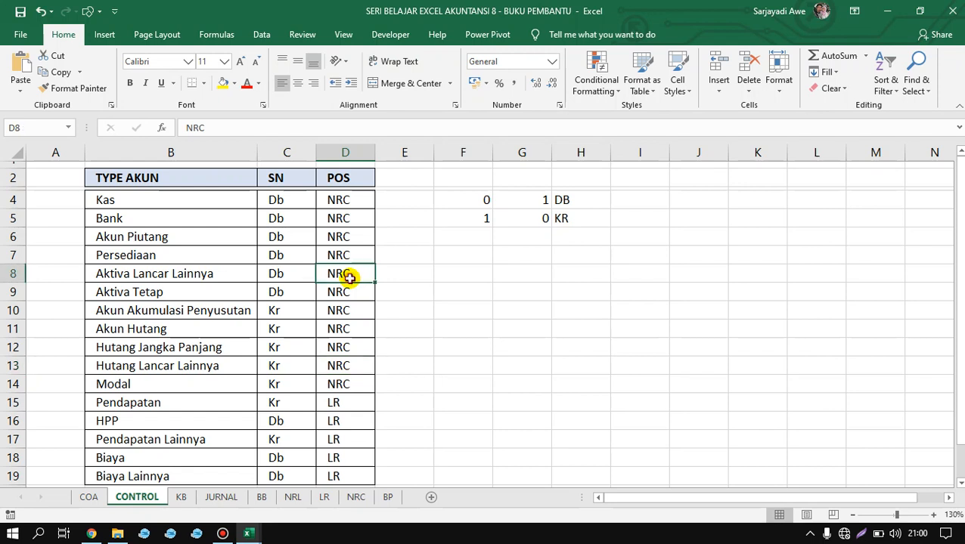
left_click(186, 310)
left_click(392, 198)
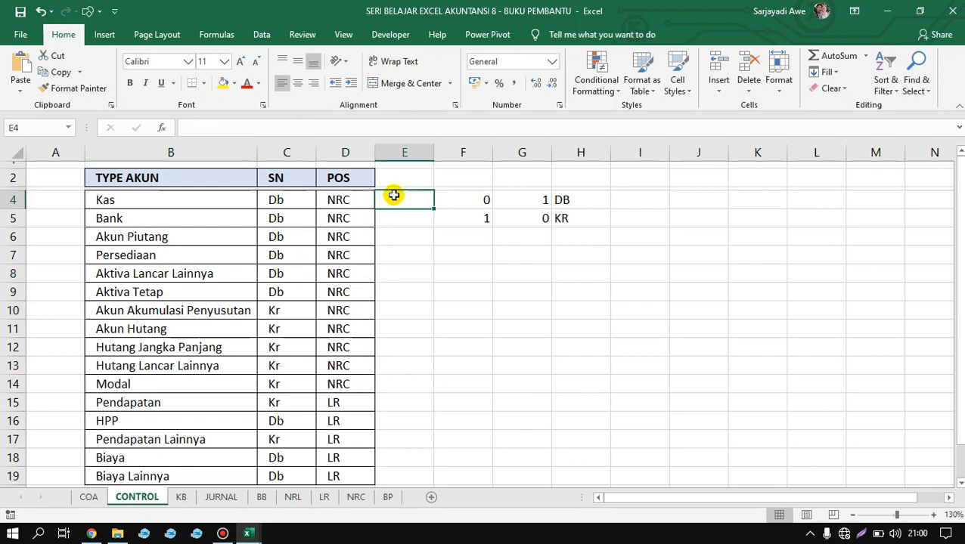
Fill the asset account types from Kas to Akun Akumulasi Penyusutan in B4:B10 with yellow
left_click_drag(215, 201, 223, 321)
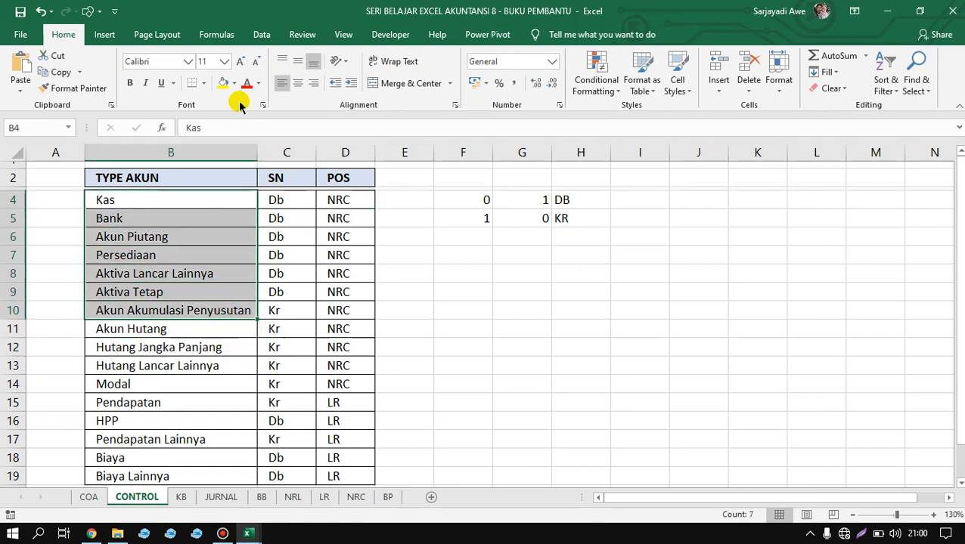
left_click(223, 83)
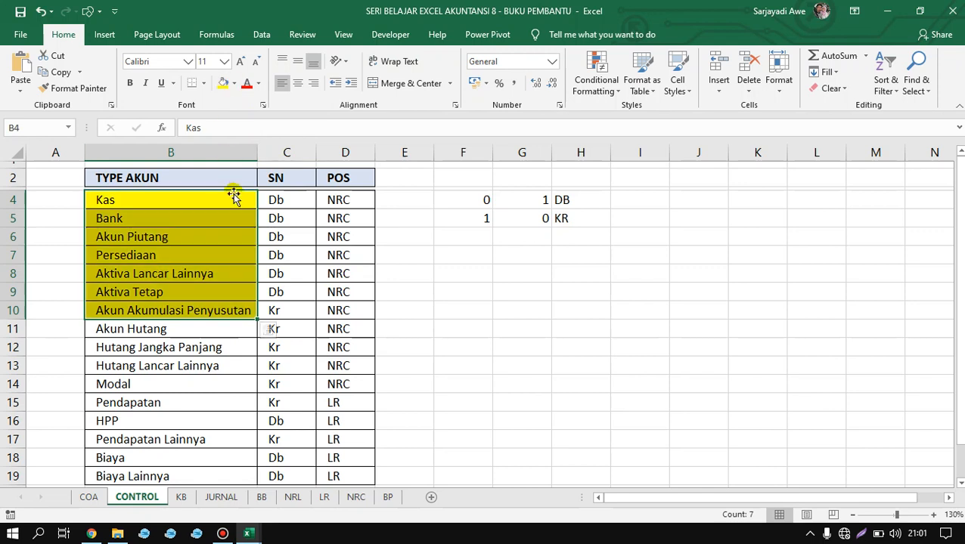
left_click(275, 218)
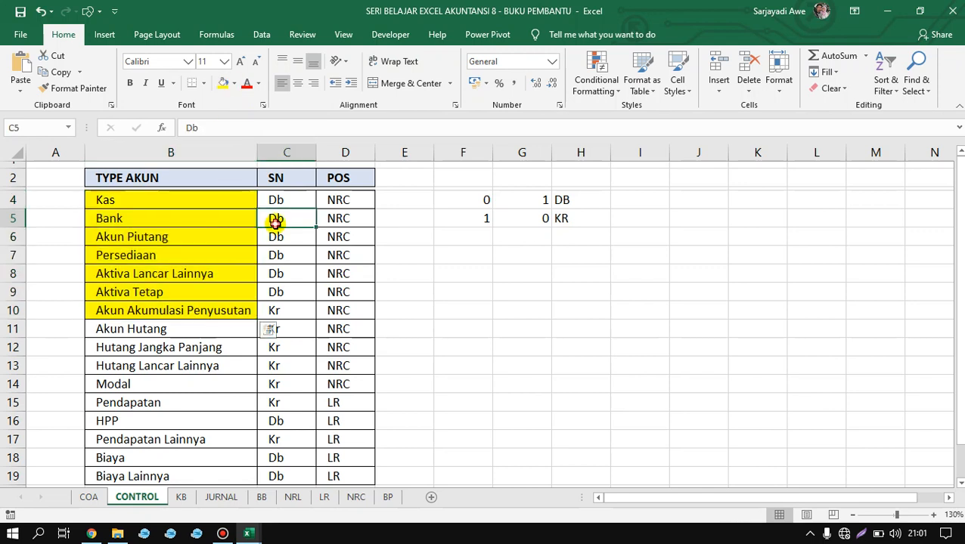
left_click(189, 310)
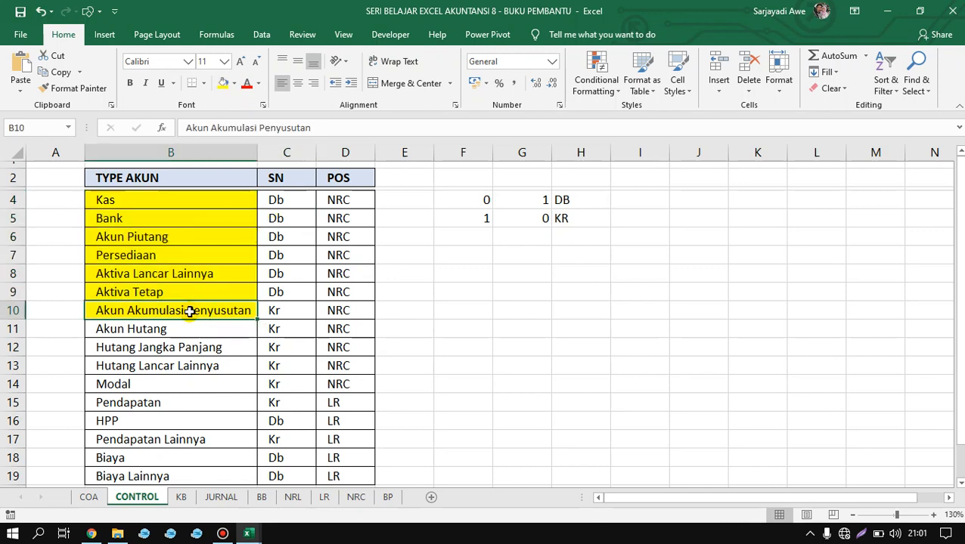
left_click(406, 231)
left_click(443, 231)
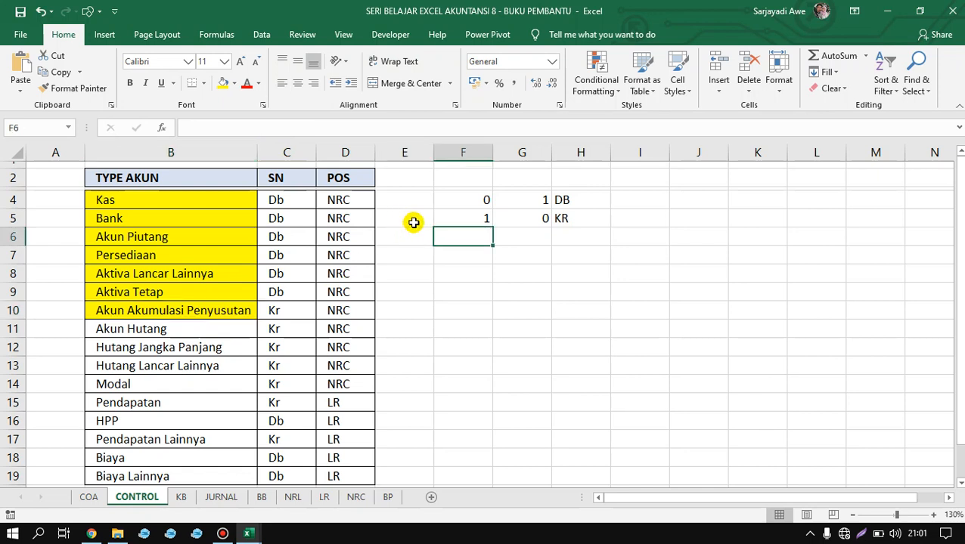
Fill the liability account types from Akun Hutang to Hutang Lancar Lainnya in B11:B13 with light green
left_click_drag(130, 329, 140, 356)
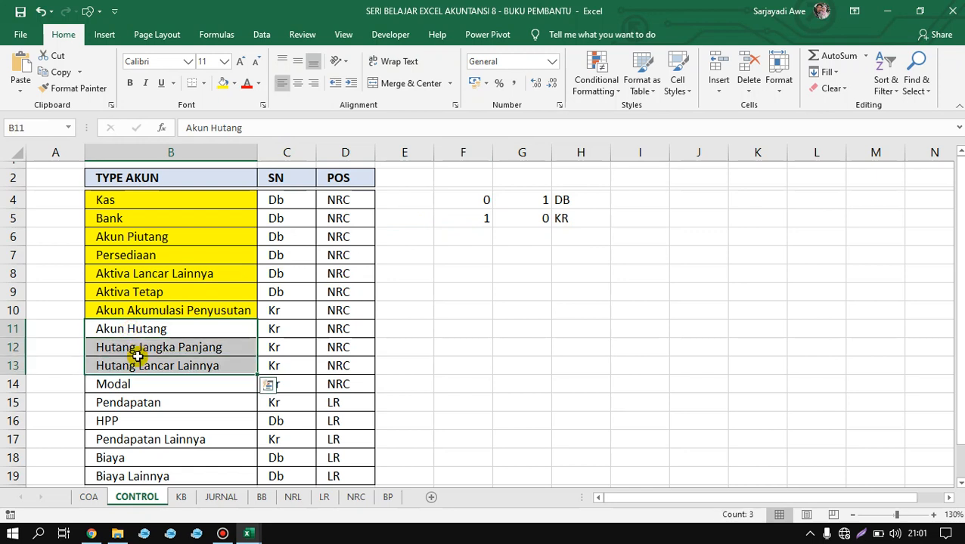
left_click(235, 84)
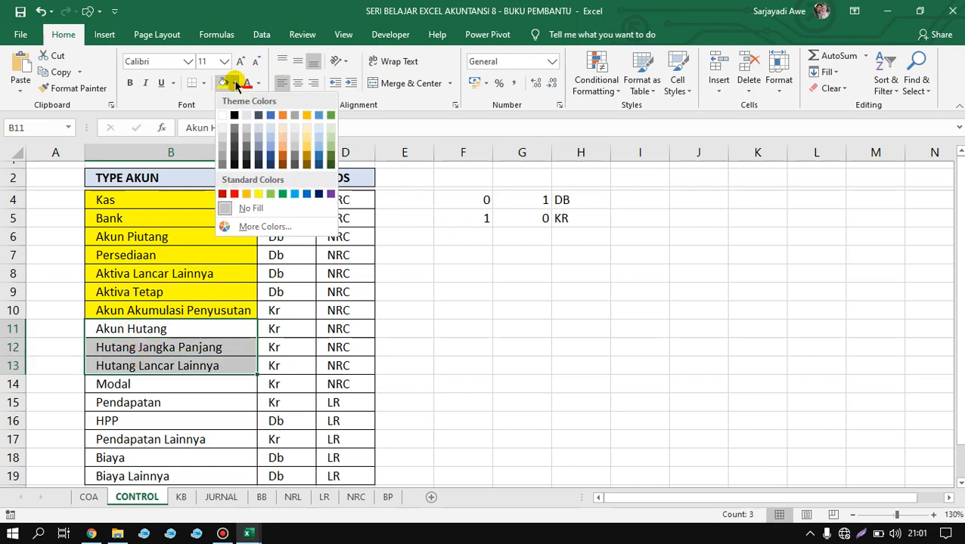
left_click(332, 134)
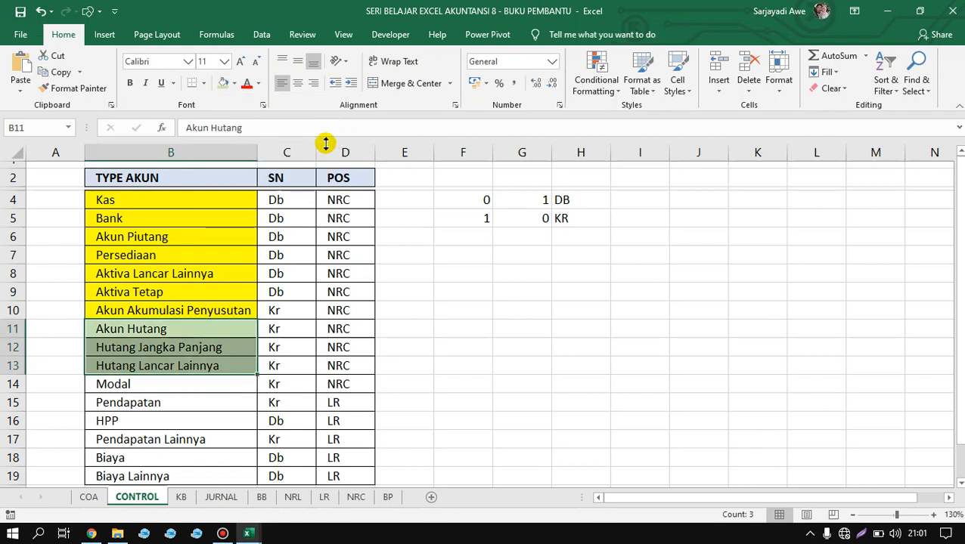
left_click(130, 384)
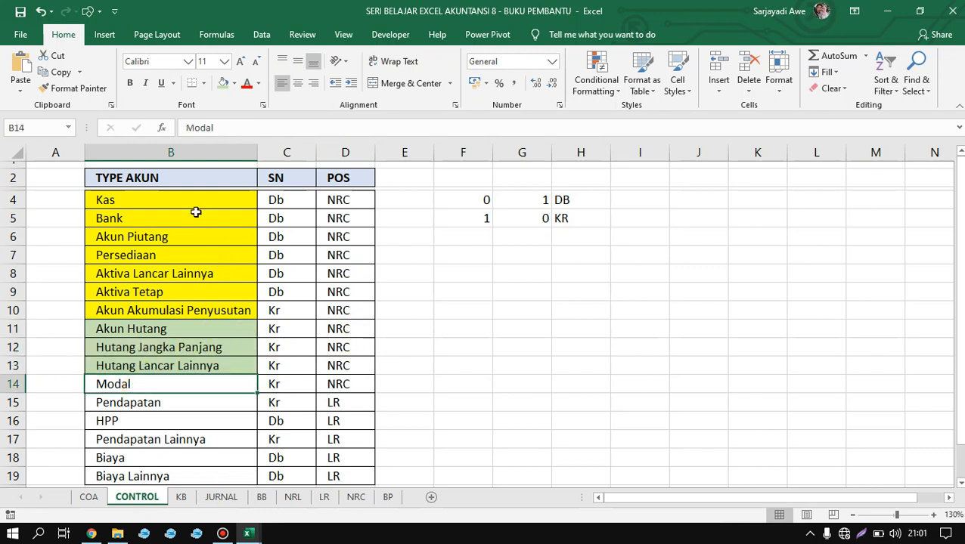
Relate the yellow asset types to the HARTA = UTANG + MODAL equation in Book1, returning to the CONTROL sheet
left_click_drag(193, 197, 201, 291)
key("alt+Tab")
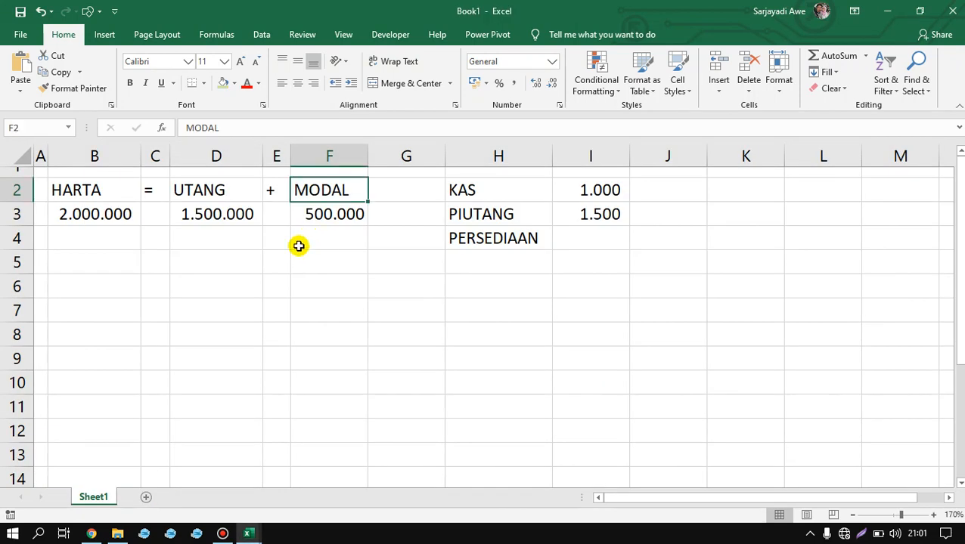
left_click(216, 214)
left_click_drag(97, 189, 211, 189)
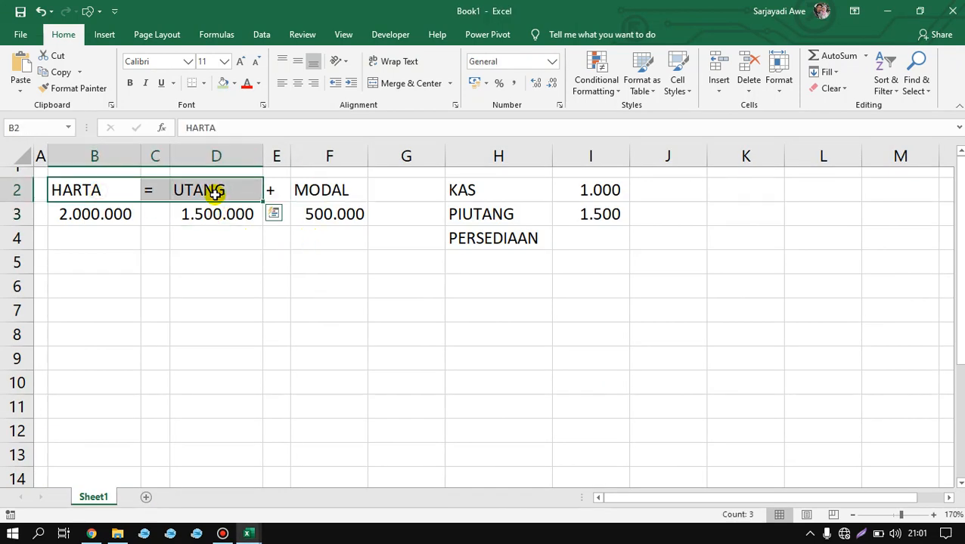
left_click(217, 191)
left_click(306, 194)
key("alt+Tab")
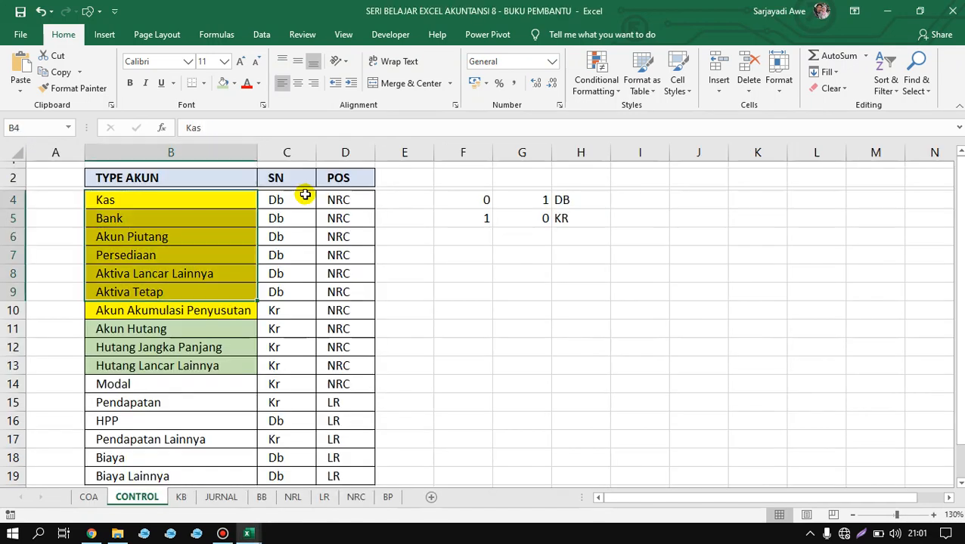
Go through the yellow asset group B4:B10, the green liability group B11:B13 and Modal in B14
left_click_drag(165, 217, 175, 316)
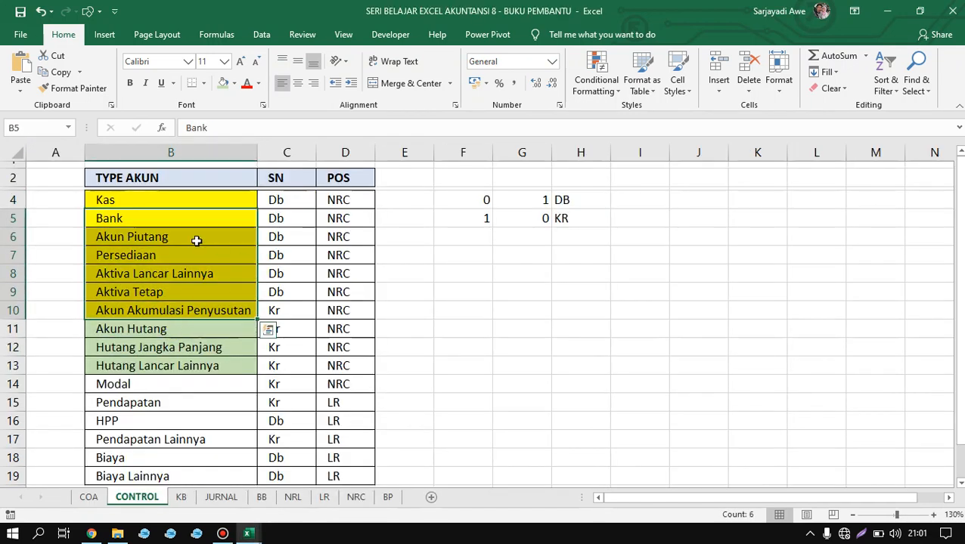
left_click_drag(196, 201, 197, 310)
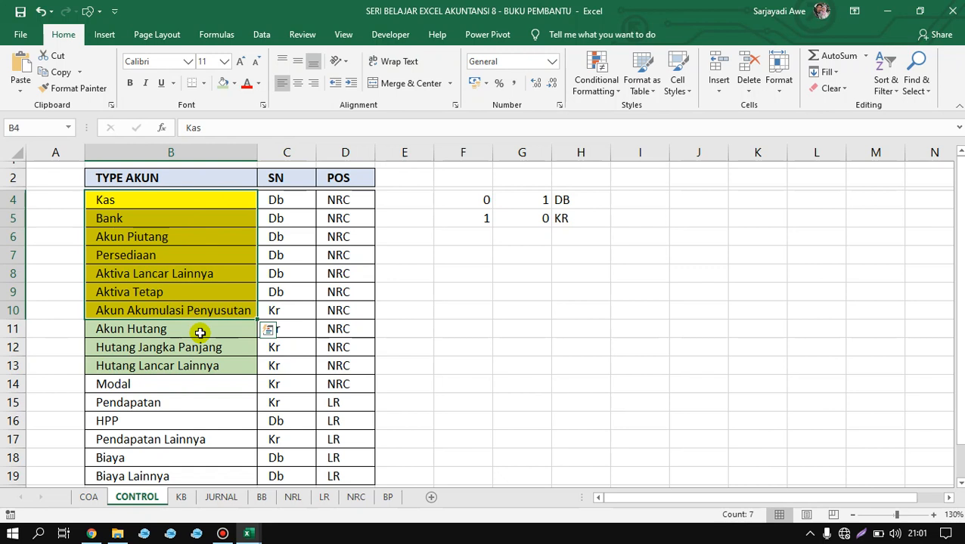
left_click_drag(200, 333, 203, 365)
left_click(188, 383)
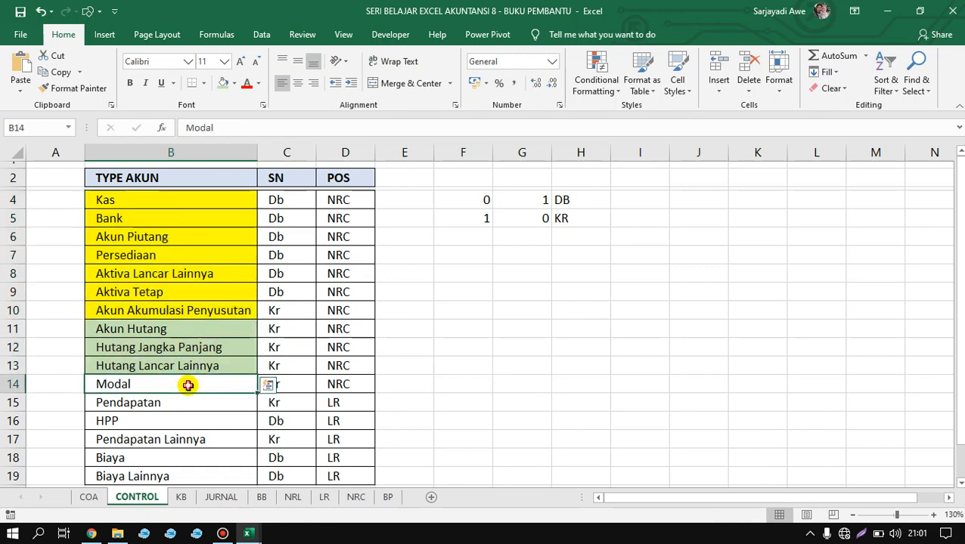
left_click(277, 370)
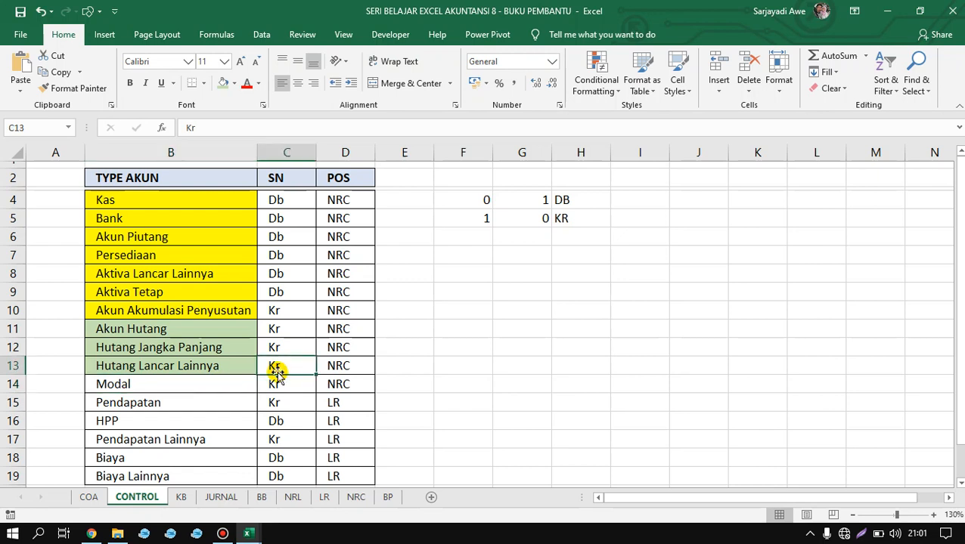
left_click(240, 378)
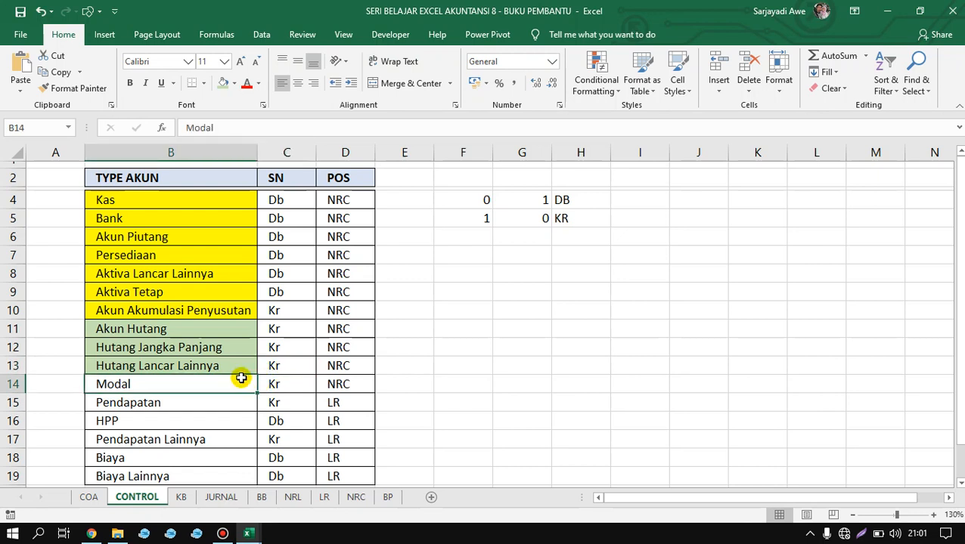
Highlight the NRC account types from Kas to Modal in B4:B14
key("Up")
key("Up")
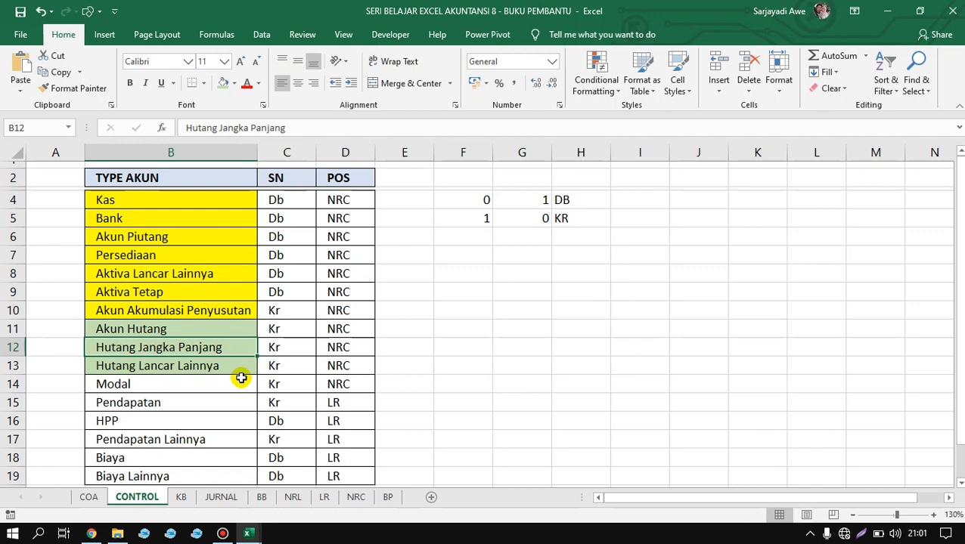
key("Up")
key("Up")
key("Up")
key("Up")
key("Up")
key("Up")
key("Up")
key("Up")
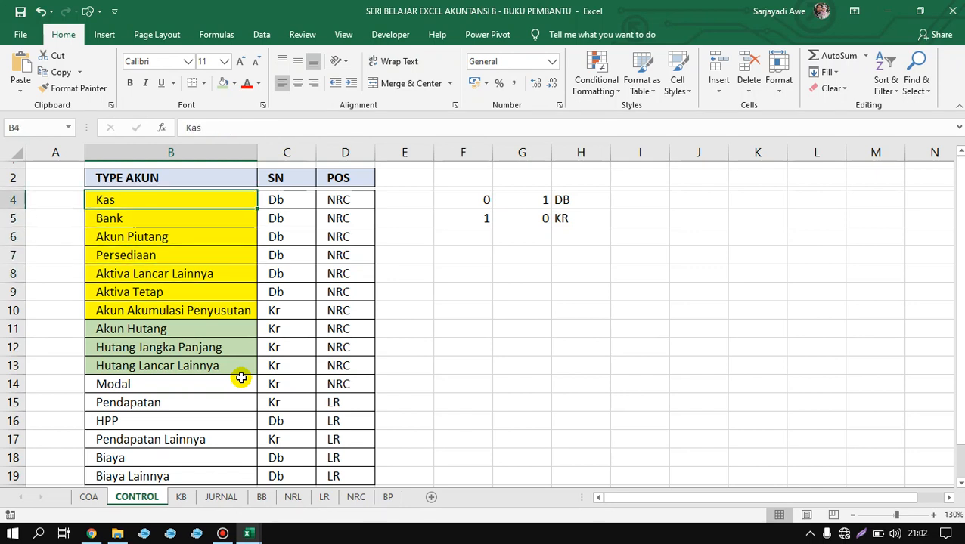
key("shift+Down")
key("shift+Down")
key("shift+Down")
key("shift+Down")
key("shift+Down")
key("shift+Down")
key("shift+Down")
key("shift+Down")
key("shift+Down")
key("shift+Down")
key("shift+Down")
key("shift+Down")
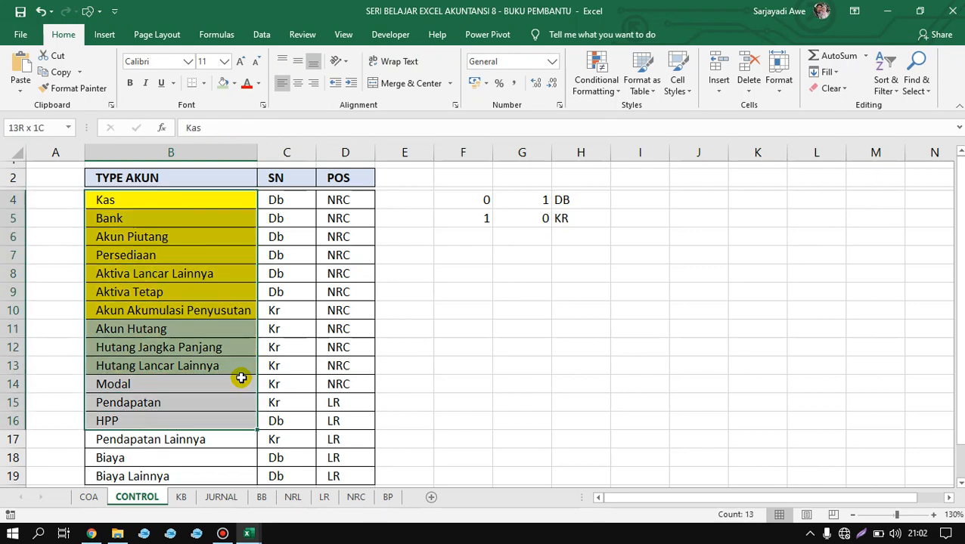
key("shift+Up")
key("shift+Up")
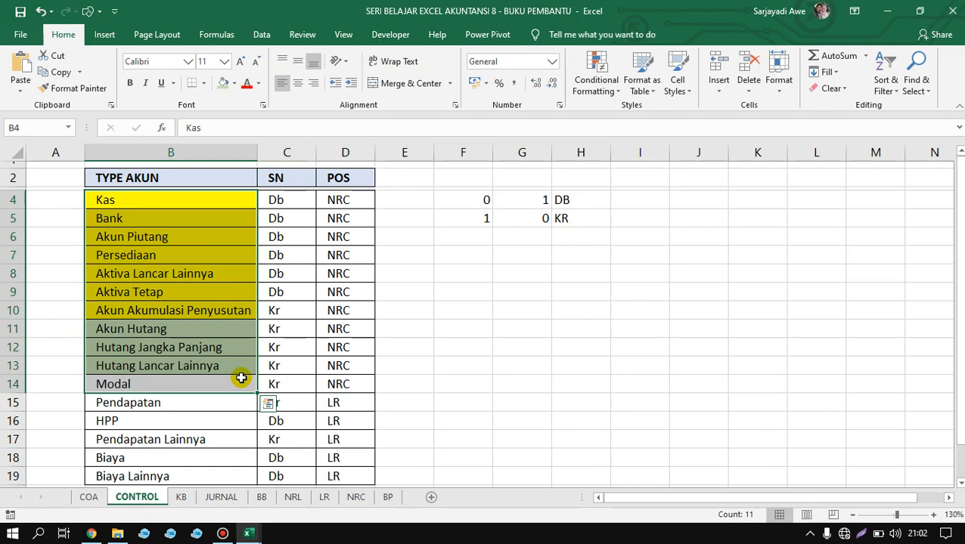
Highlight the LR account types from Pendapatan to Biaya Lainnya in B15:B19
key("Down")
key("Down")
key("Down")
key("Down")
key("Down")
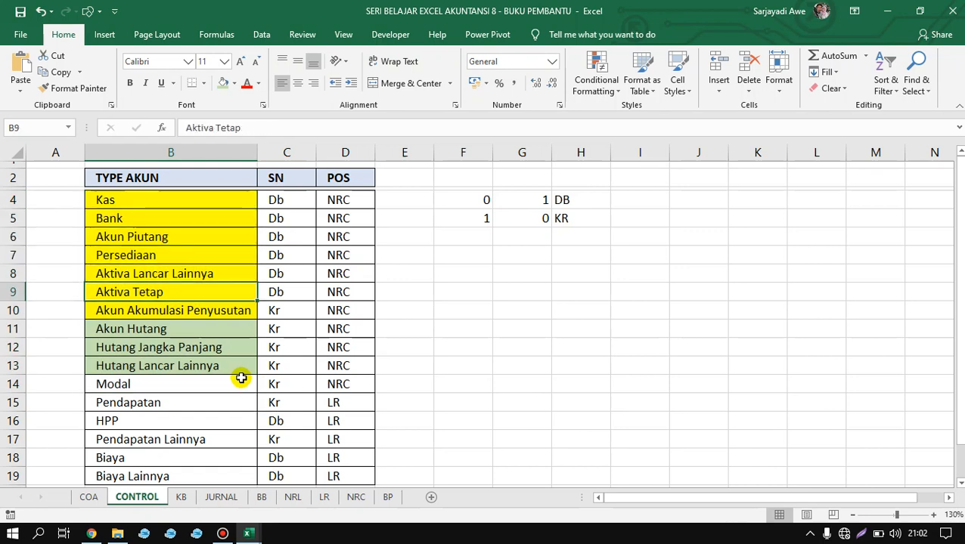
left_click(196, 415)
left_click(196, 409)
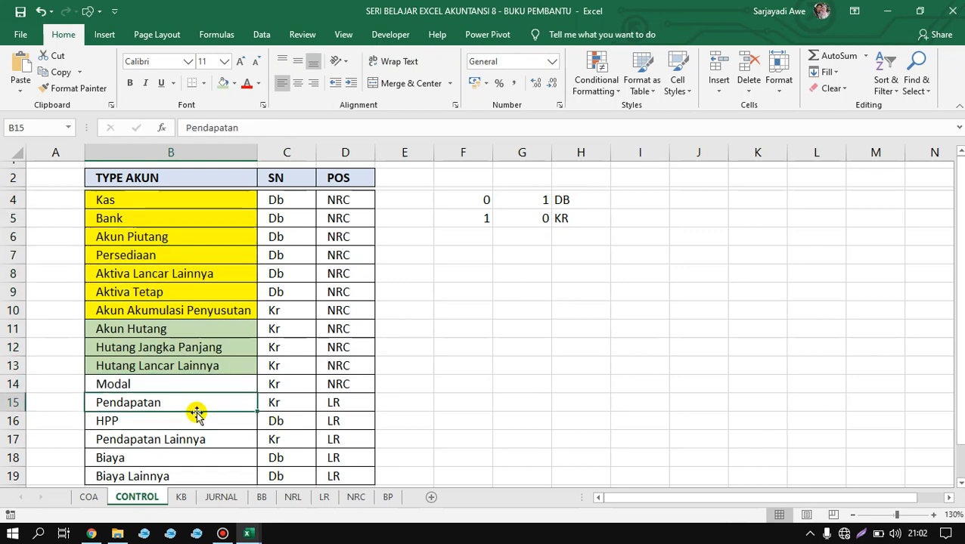
key("shift+Down")
key("shift+Down")
key("shift+Down")
key("shift+Down")
key("shift+Down")
key("shift+Down")
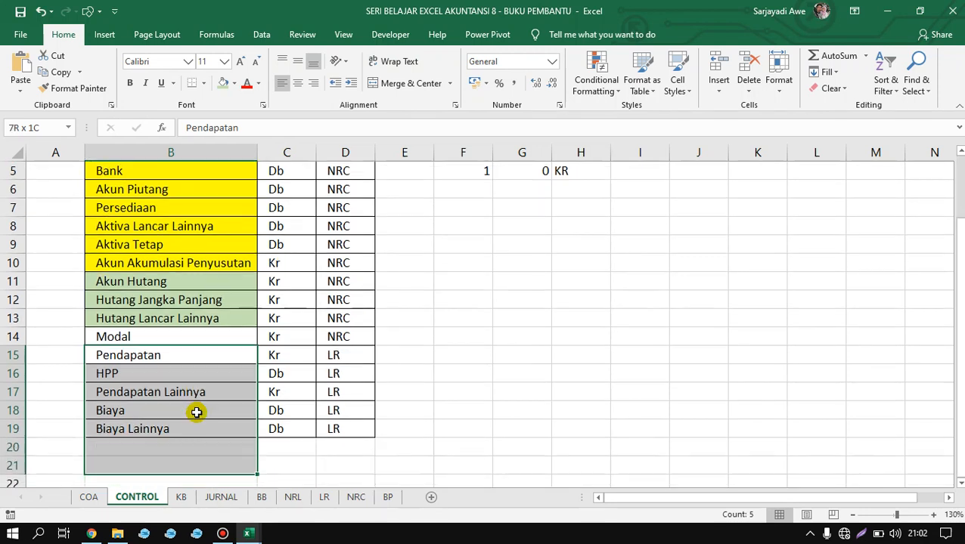
key("shift+Up")
key("shift+Up")
key("shift+Up")
key("shift+Down")
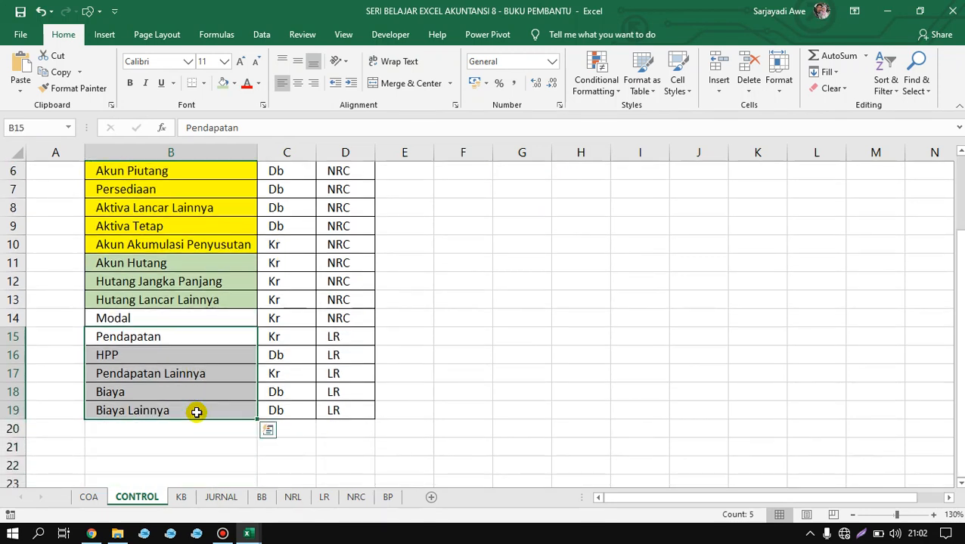
Examine the LR positions in D15:D19 together with the Pendapatan and HPP account types in B15:B16
left_click(370, 335)
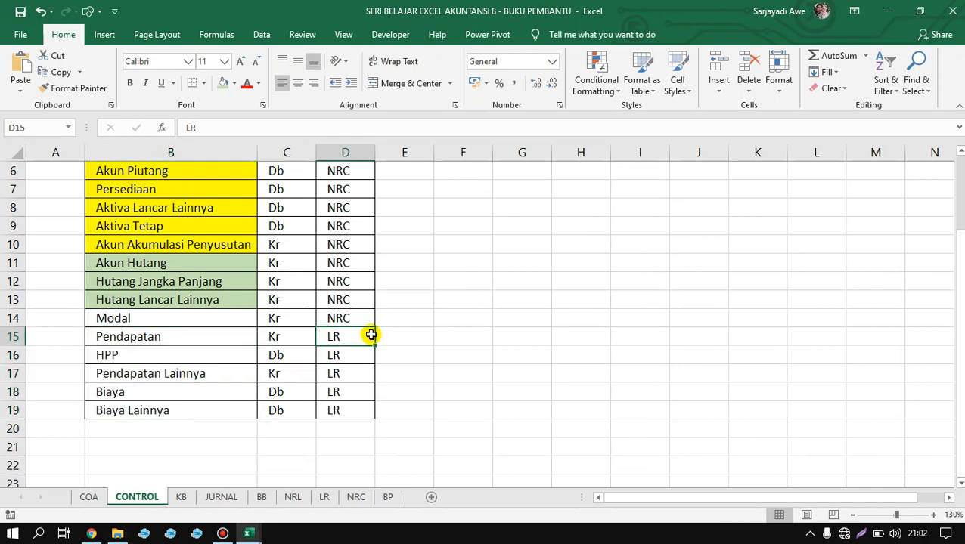
double_click(370, 334)
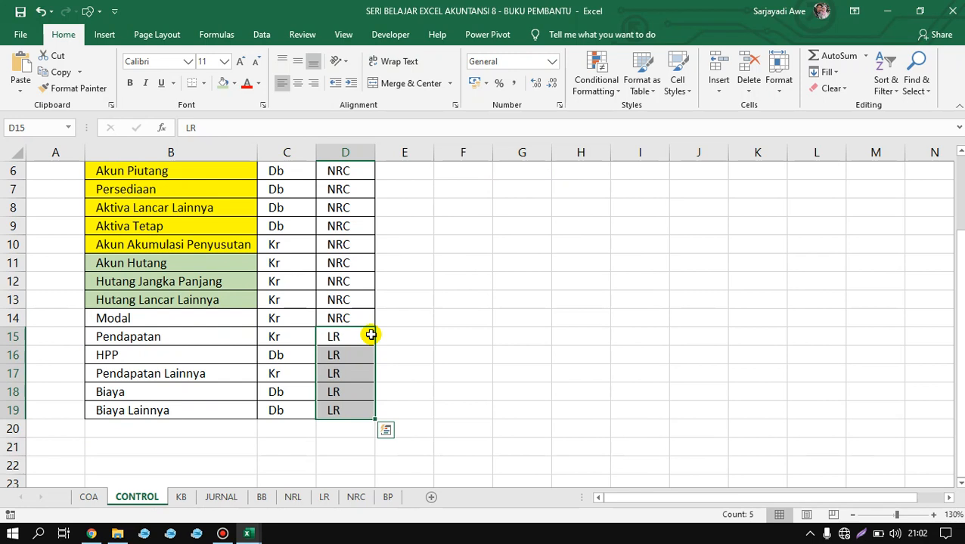
left_click(165, 344)
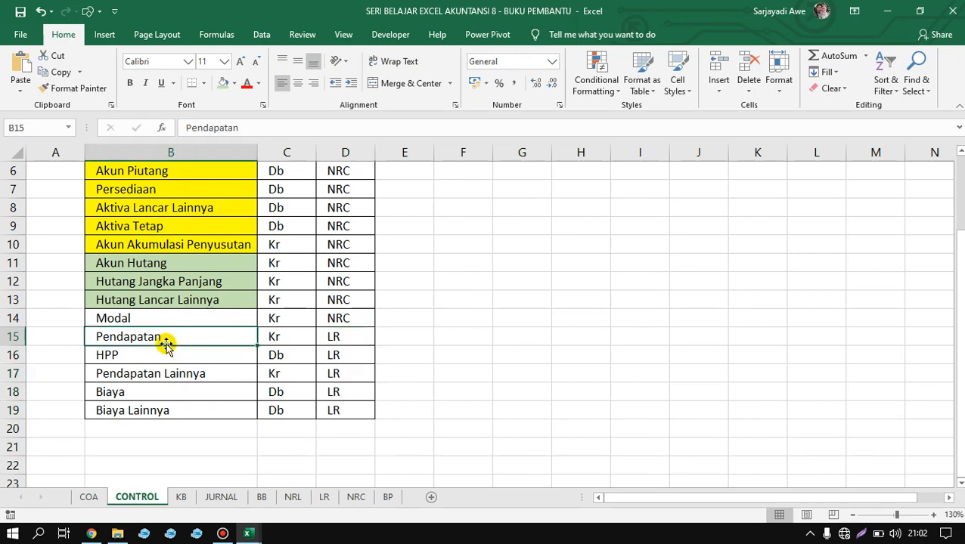
key("Down")
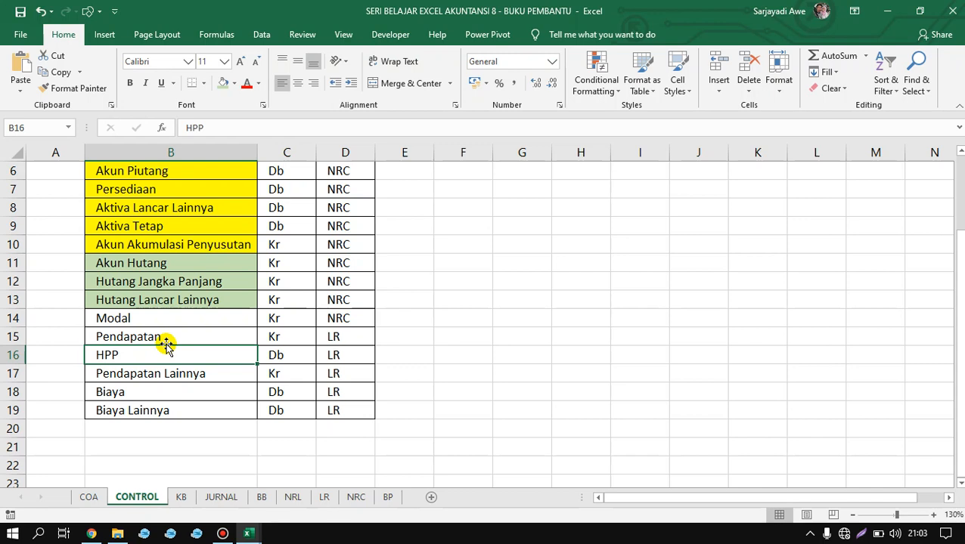
left_click(148, 337)
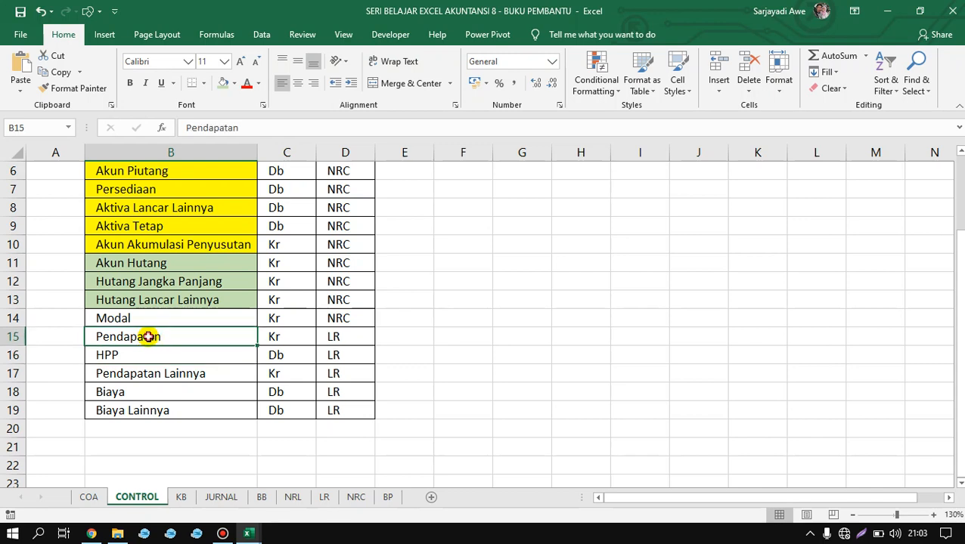
Look back over the TYPE AKUN list from the HPP row up to its header
left_click(122, 374)
key("Up")
key("Up")
key("Up")
key("Up")
key("Up")
key("Up")
key("Up")
key("Up")
key("Up")
key("Up")
key("Up")
key("Up")
key("Up")
key("Up")
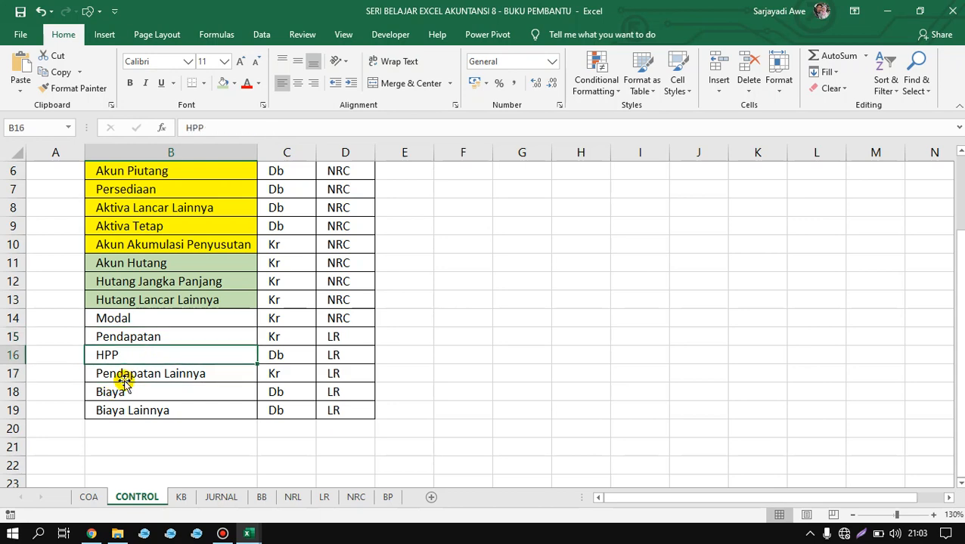
key("Up")
key("Up")
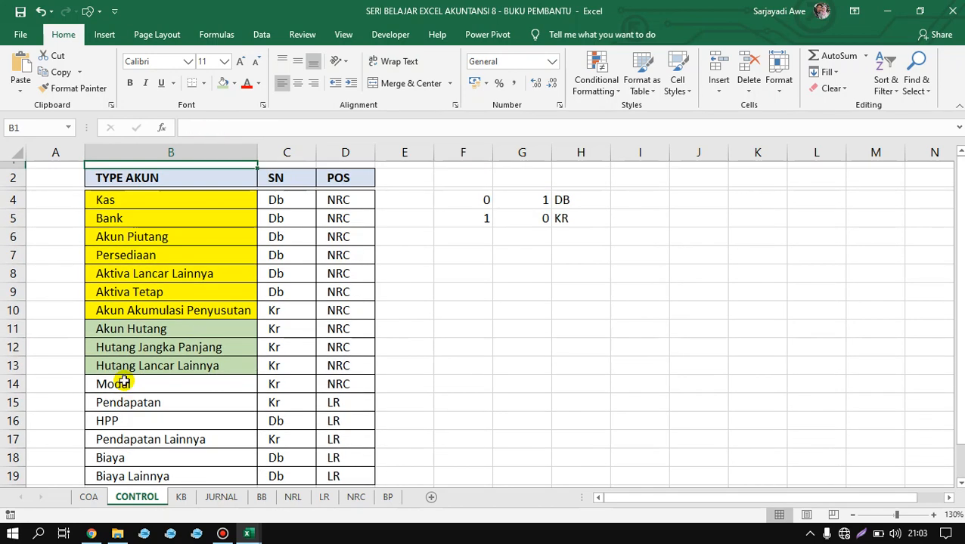
Go through the LR account types HPP, Pendapatan Lainnya, Biaya and Biaya Lainnya in B16:B19
left_click(150, 421)
key("Down")
key("Down")
key("Down")
key("Down")
key("Down")
key("Up")
key("Up")
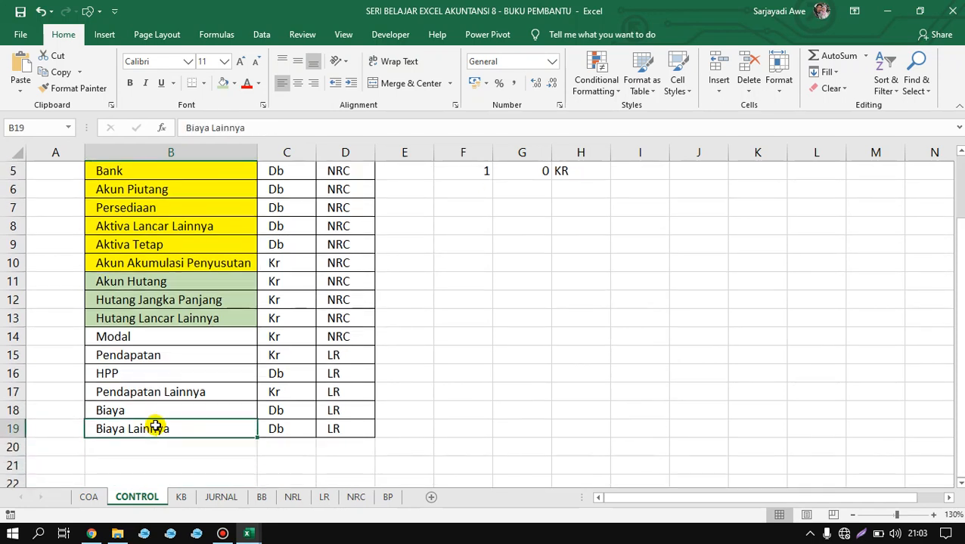
key("Up")
key("Up")
key("Up")
key("Down")
key("Down")
key("Up")
key("Up")
key("Down")
key("Down")
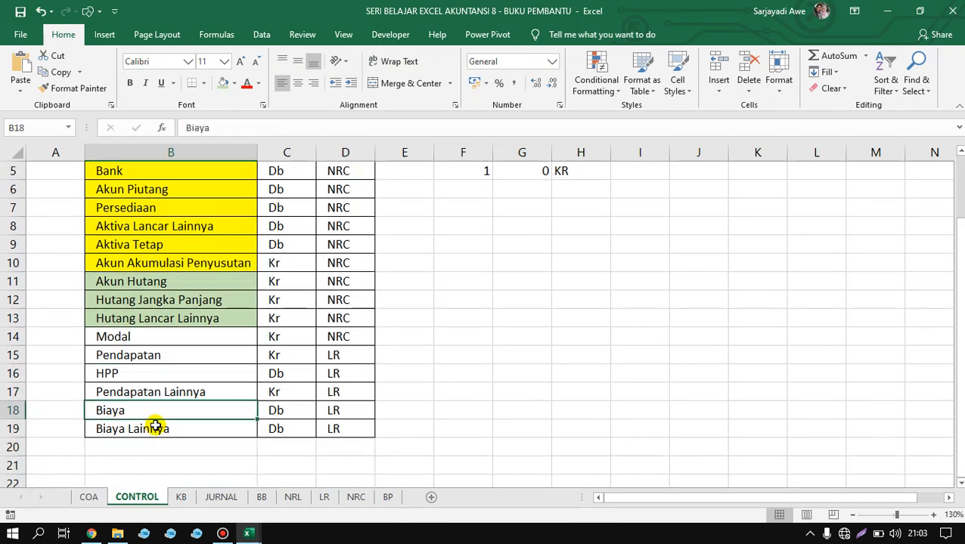
key("Up")
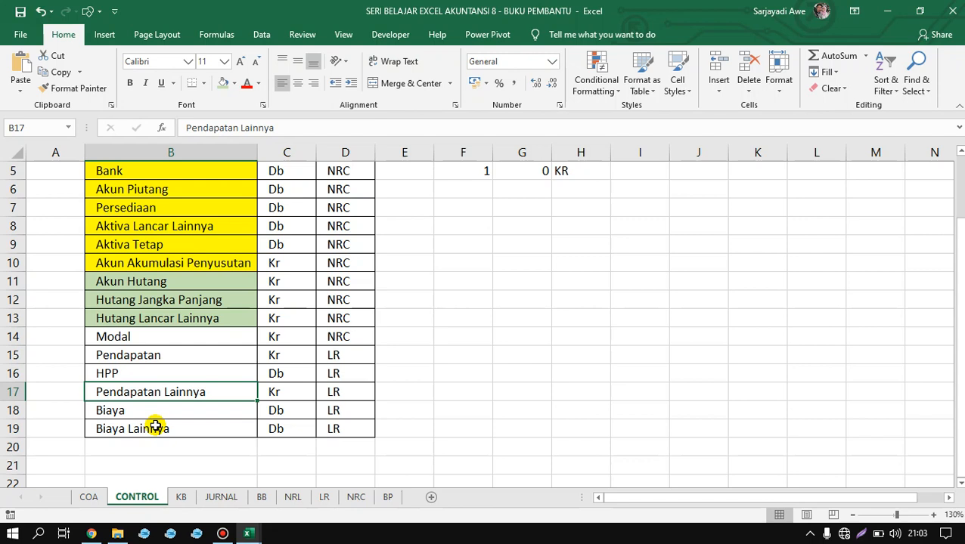
key("Down")
key("Up")
key("Down")
key("Up")
left_click(176, 425)
left_click(201, 411)
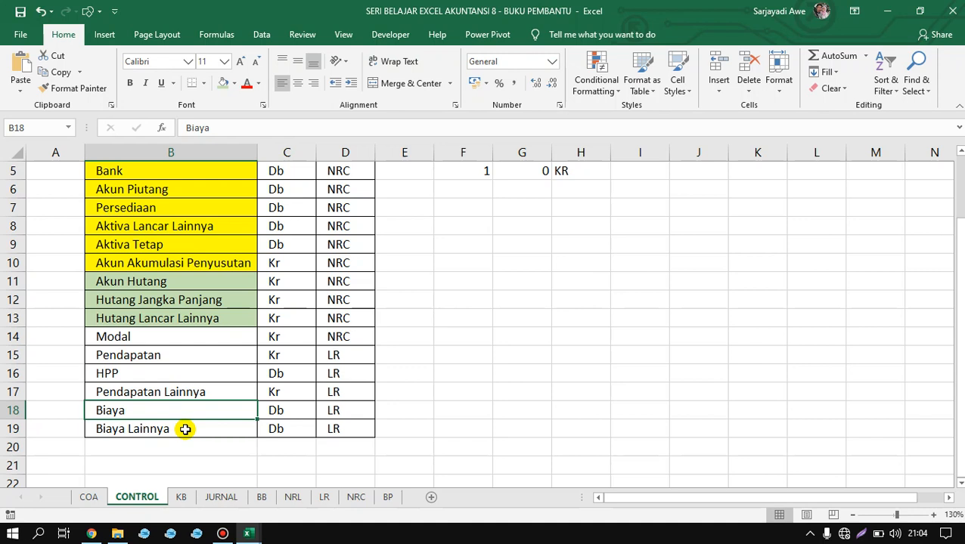
key("Down")
key("Up")
key("Down")
key("Up")
key("Up")
key("Down")
key("Down")
key("Up")
key("Up")
key("Up")
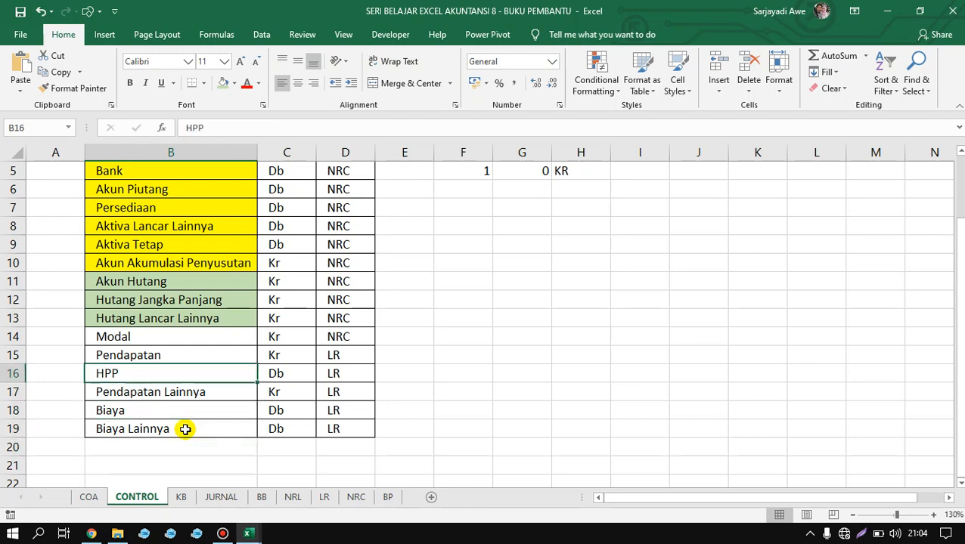
Return to the start of the account type list and examine the TYPE AKUN header, Kas and Bank
key("Up")
key("Up")
key("Up")
key("Up")
key("Up")
key("Up")
key("Up")
key("Up")
key("Up")
key("Up")
key("Up")
key("Up")
key("Up")
key("Down")
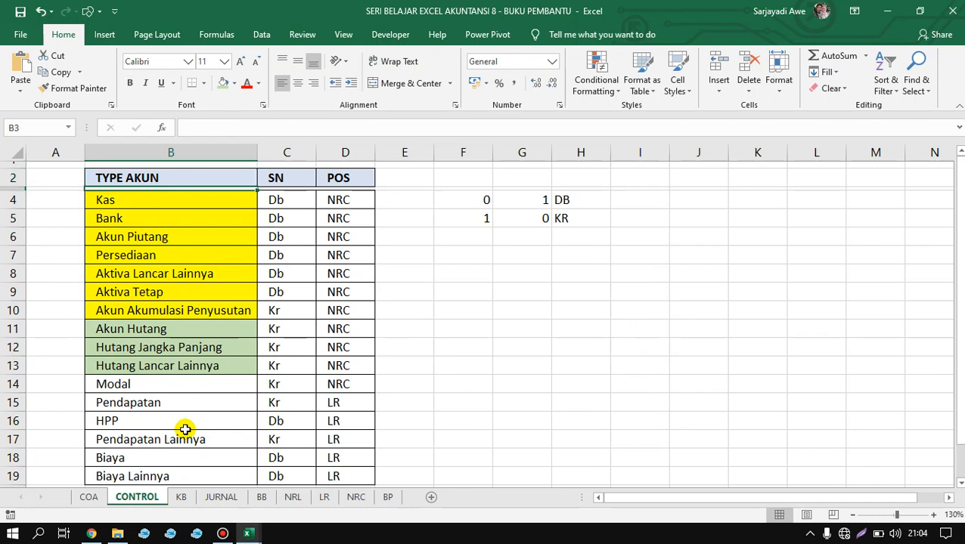
key("Up")
key("Down")
key("Down")
key("Up")
key("Down")
key("Down")
key("Up")
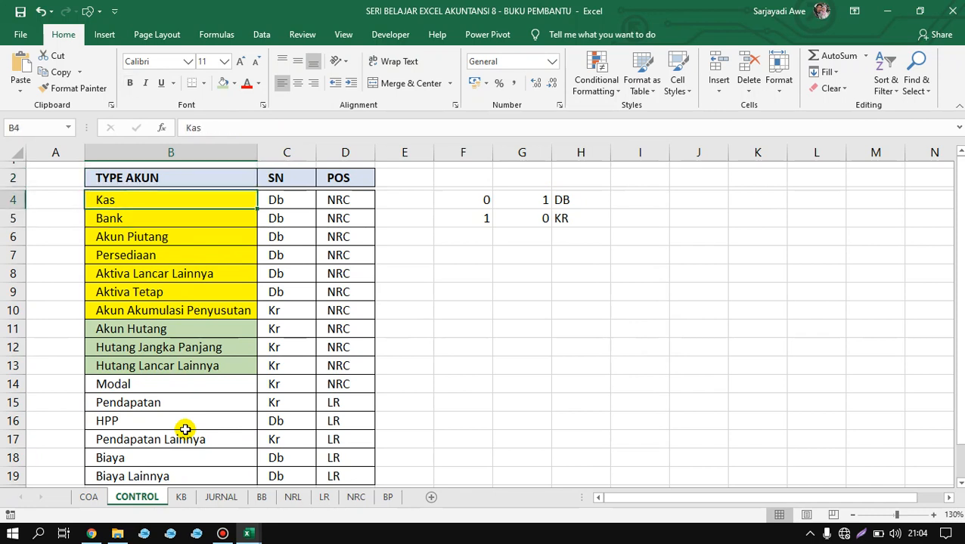
key("Down")
key("Down")
key("Up")
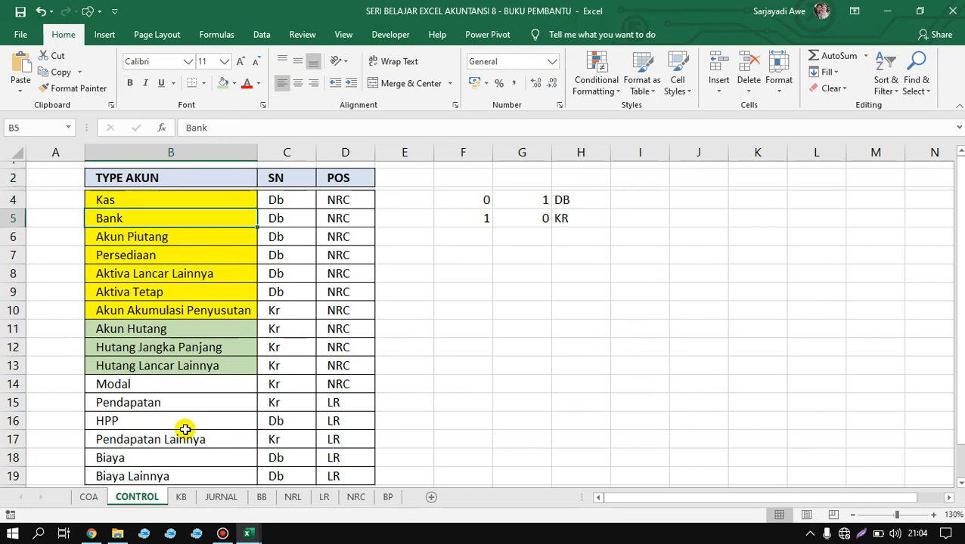
key("Up")
key("Up")
key("Up")
key("Down")
key("Down")
key("Up")
key("Up")
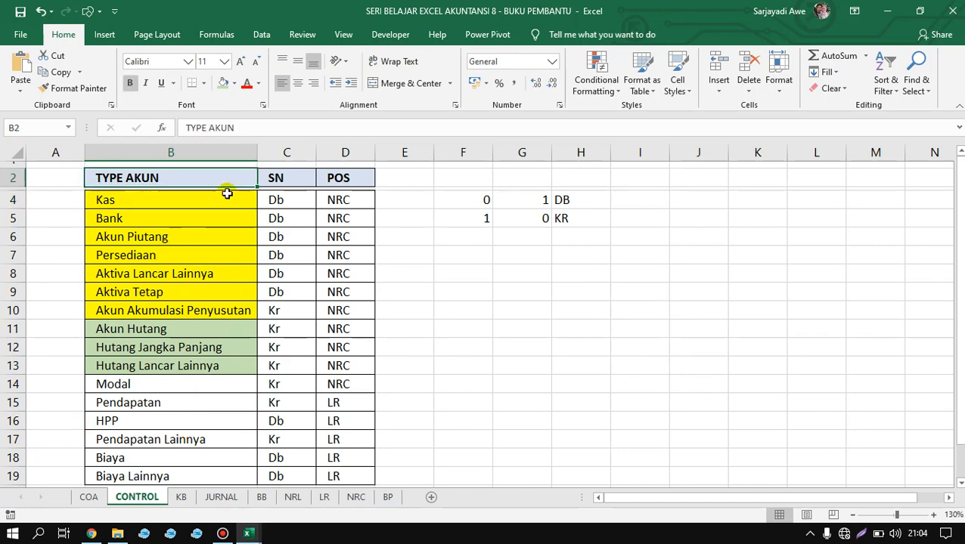
Review the whole TYPE AKUN column from its header down past Biaya Lainnya
key("Down")
key("Down")
key("Down")
key("Down")
key("Down")
key("Down")
key("Down")
key("Down")
key("Down")
key("Down")
key("Down")
key("Down")
key("Down")
key("Down")
key("Down")
key("Down")
key("Down")
key("Down")
key("Down")
key("Down")
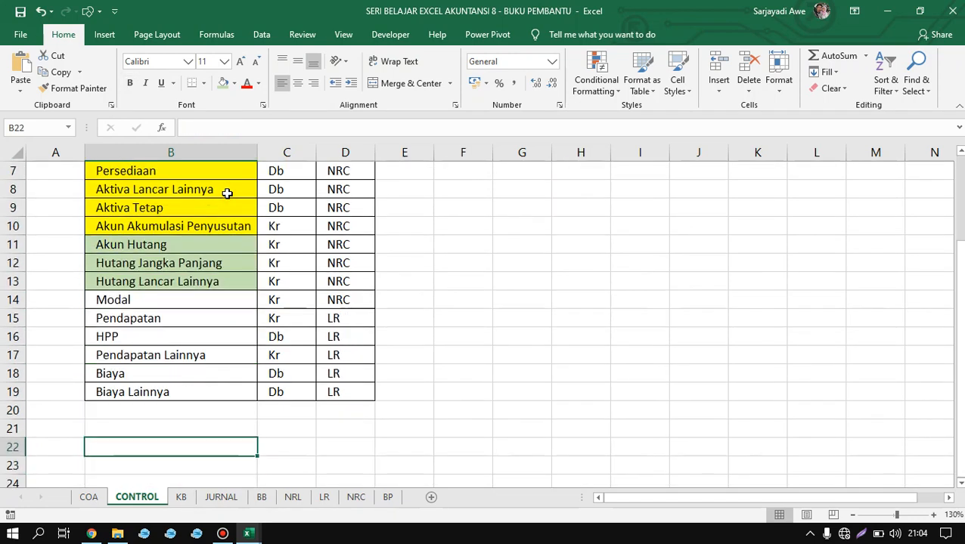
Return to the top of the TYPE AKUN list and examine the SN column of normal balances
key("Up")
key("Up")
key("Up")
key("Up")
key("Up")
key("Up")
key("Up")
key("Up")
key("Up")
key("Up")
key("Up")
key("Up")
key("Up")
key("Up")
key("Up")
key("Up")
key("Up")
key("Up")
key("Up")
key("Up")
key("Up")
key("Up")
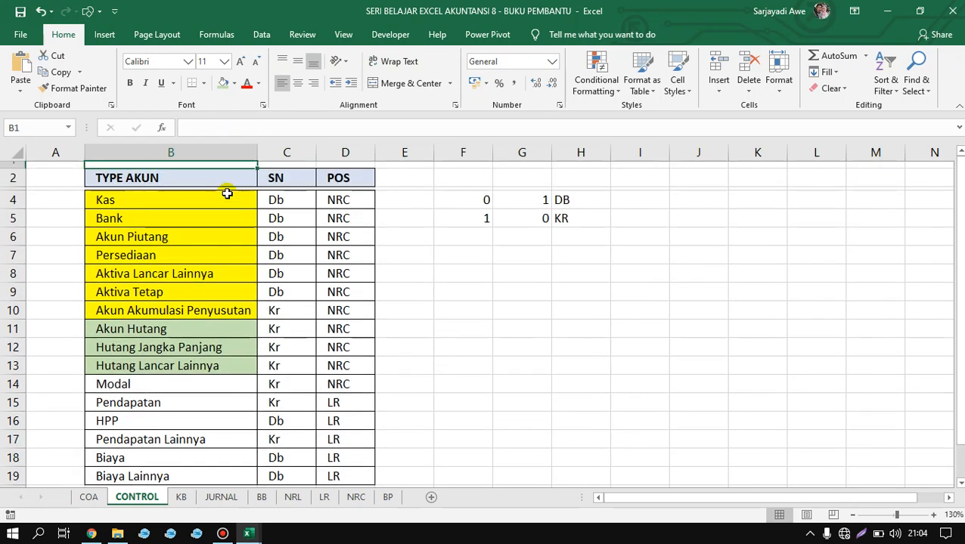
left_click(291, 148)
left_click(276, 219)
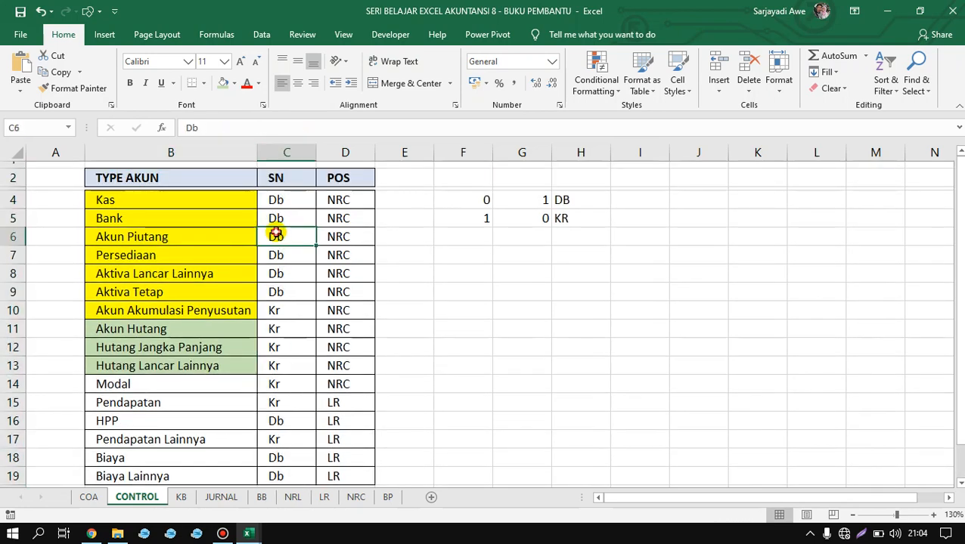
left_click(290, 203)
left_click(293, 148)
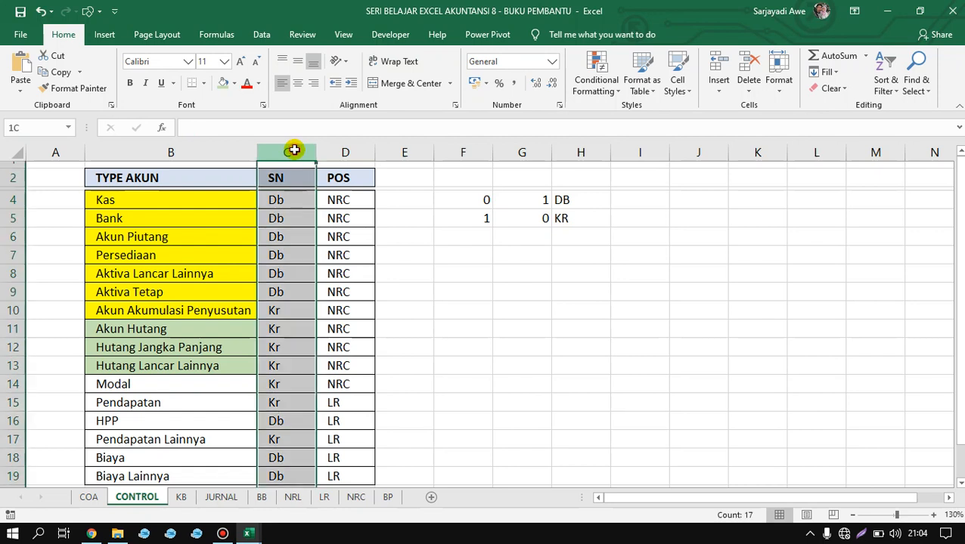
Clear the 0/1 DB and KR notes from F4:H5
left_click(471, 202)
left_click_drag(471, 202, 555, 219)
left_click(555, 219)
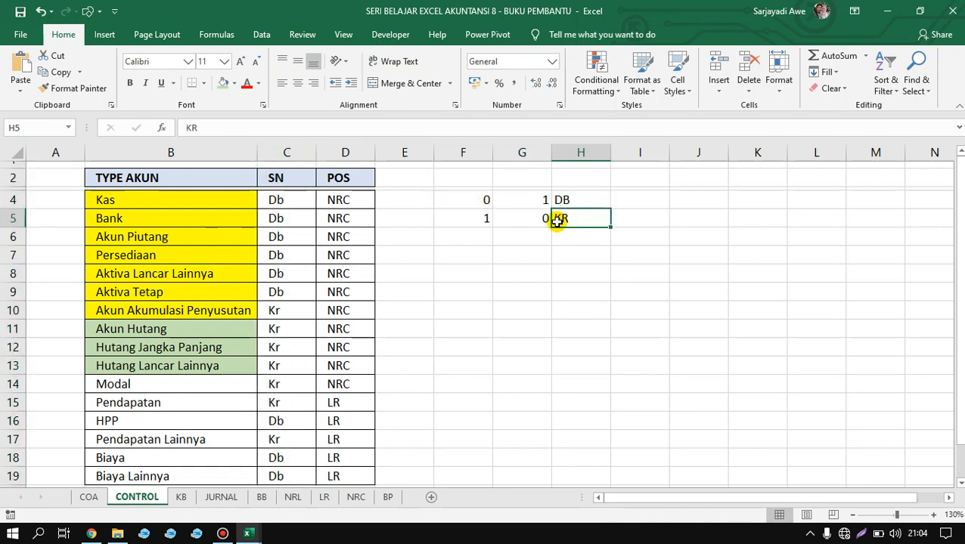
key("Delete")
left_click_drag(465, 198, 567, 234)
key("Delete")
left_click(451, 205)
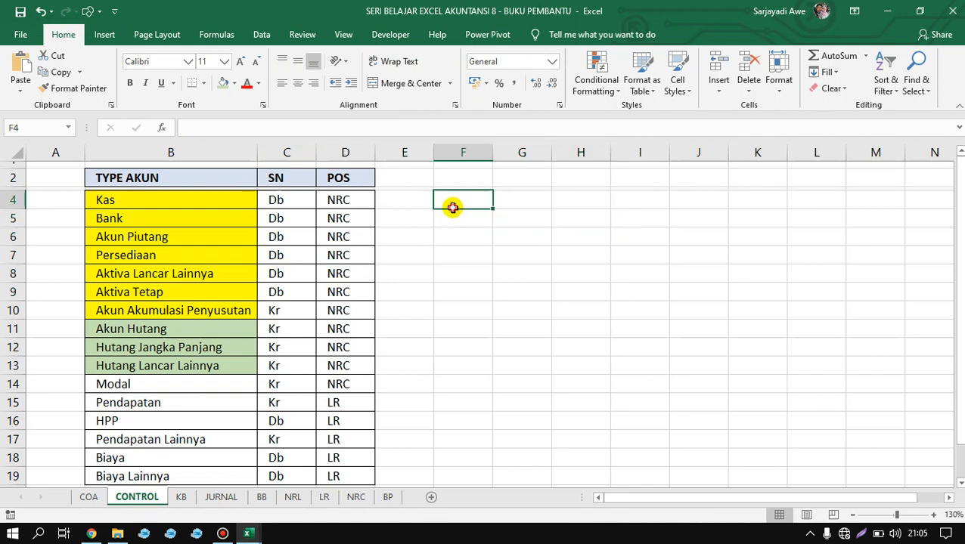
type("PEMBELIA")
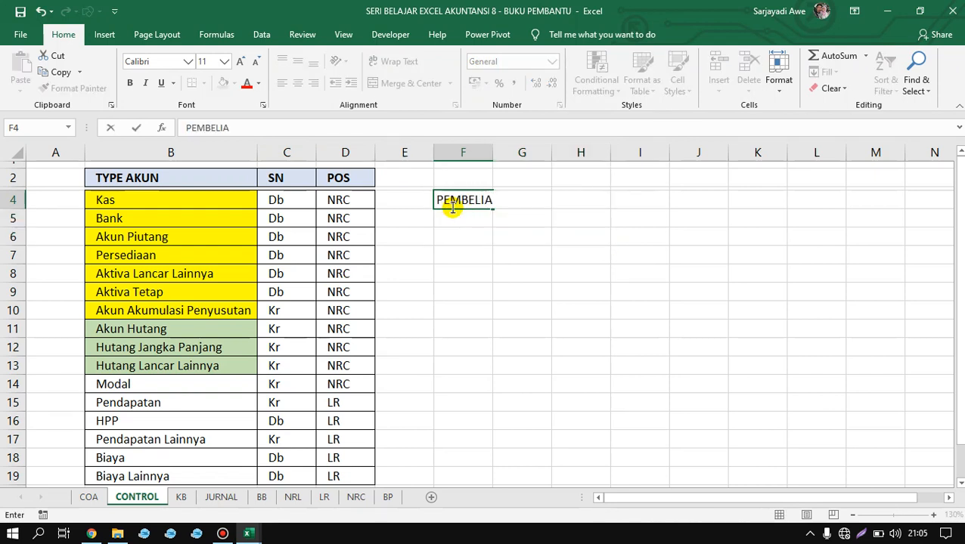
type("N BARANG DAGANG")
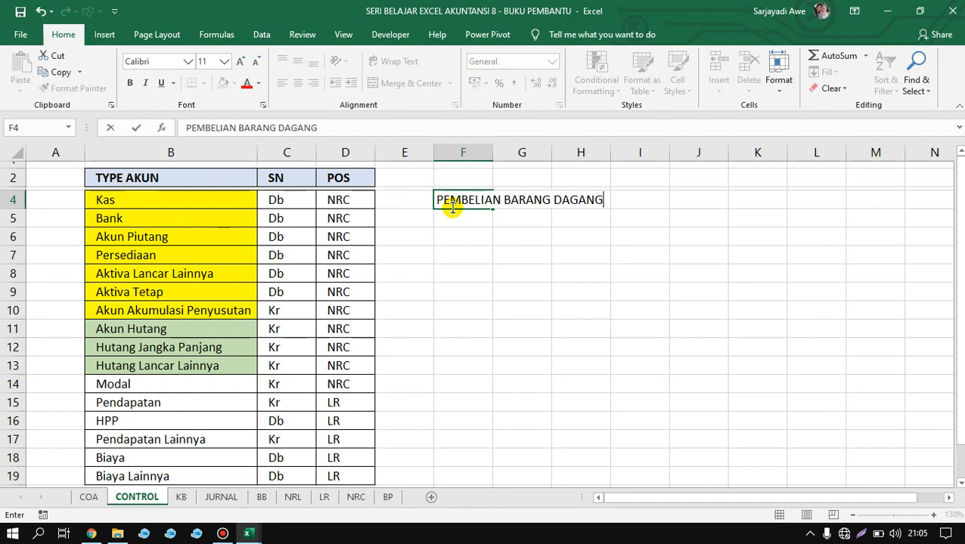
key("Return")
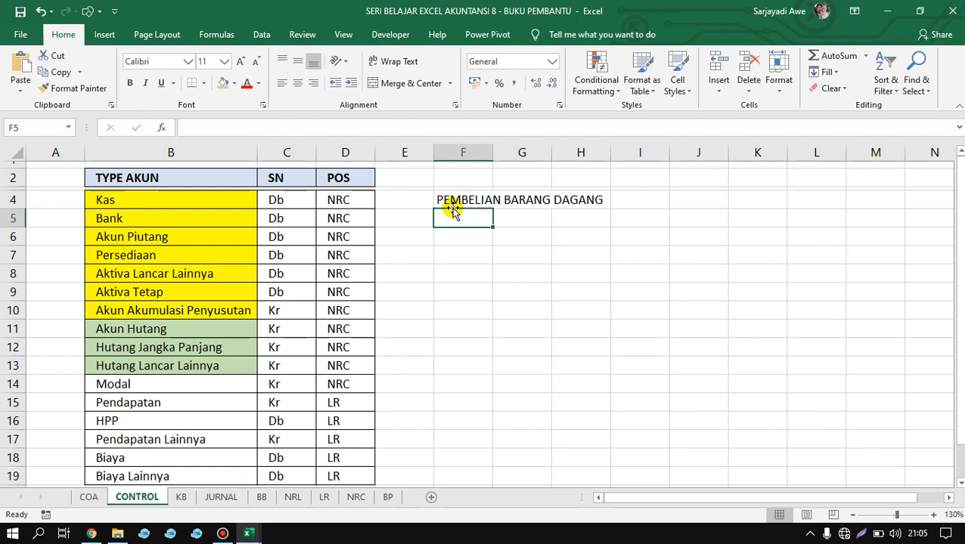
left_click(478, 197)
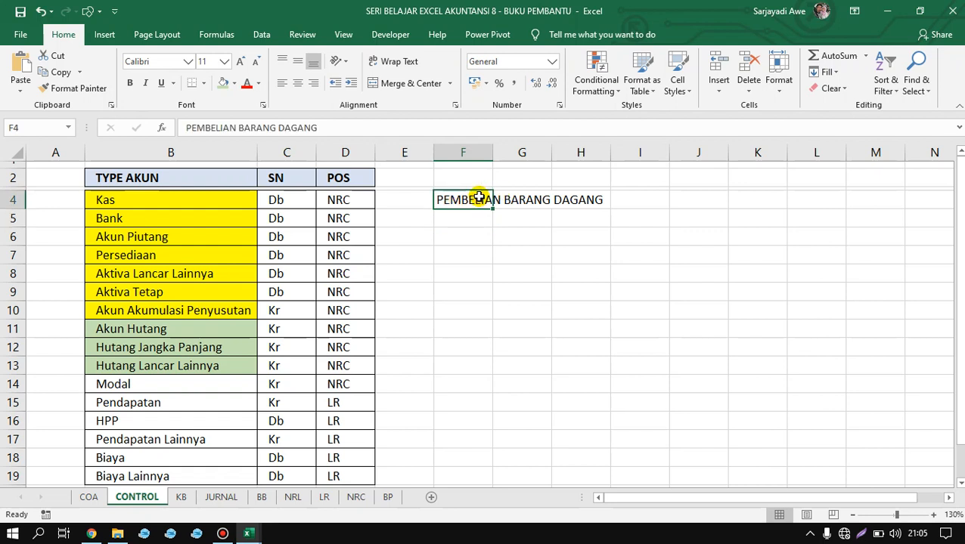
key("Delete")
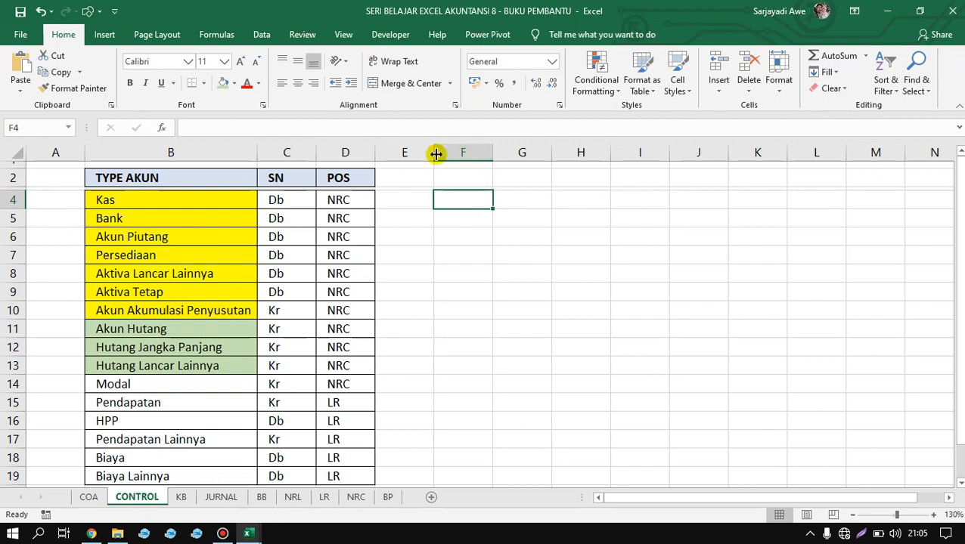
Narrow column E to a thin spacer and list PENJUALAN in F4 and PEMBELIAN in F5
left_click_drag(435, 152, 388, 151)
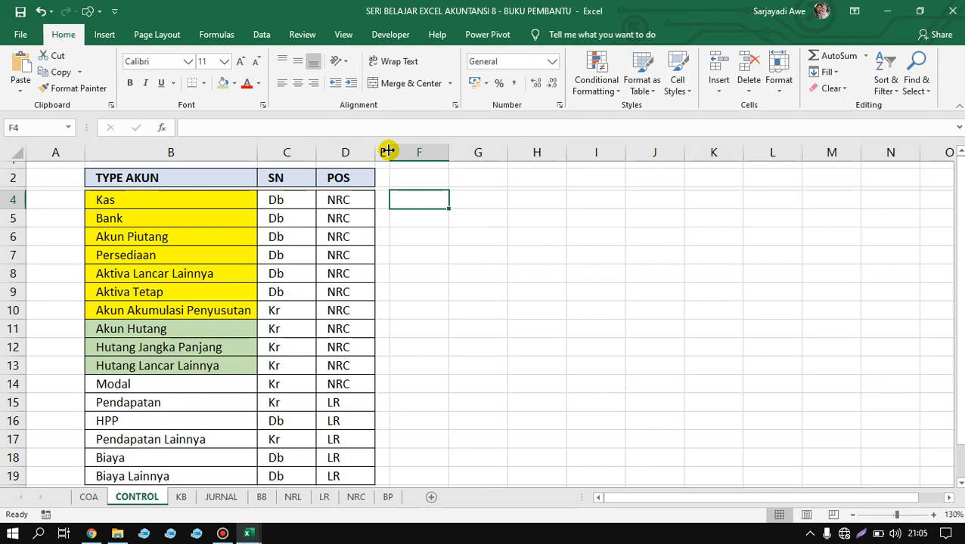
type("PENJ")
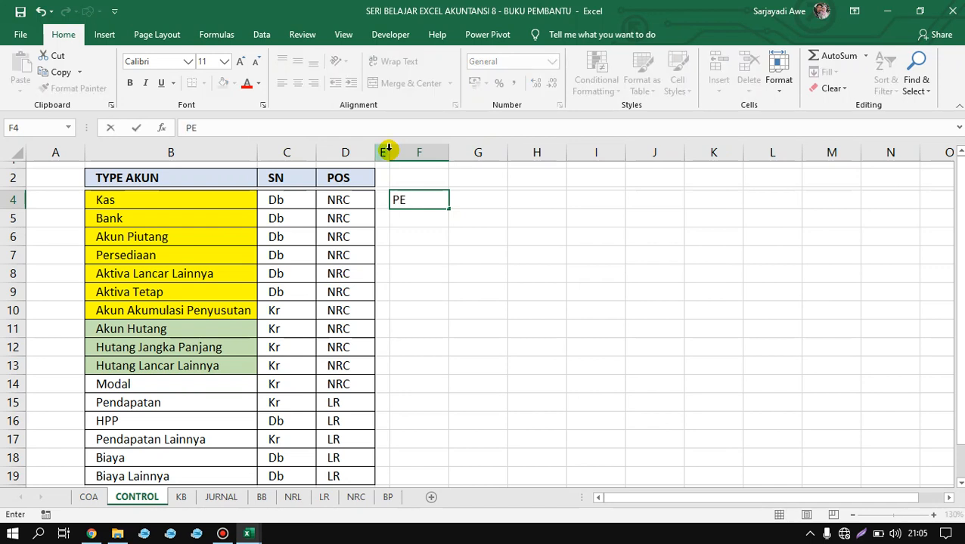
key("BackSpace")
type("JU")
type("LA")
key("BackSpace")
key("BackSpace")
type("ALNN")
key("BackSpace")
key("BackSpace")
type("A")
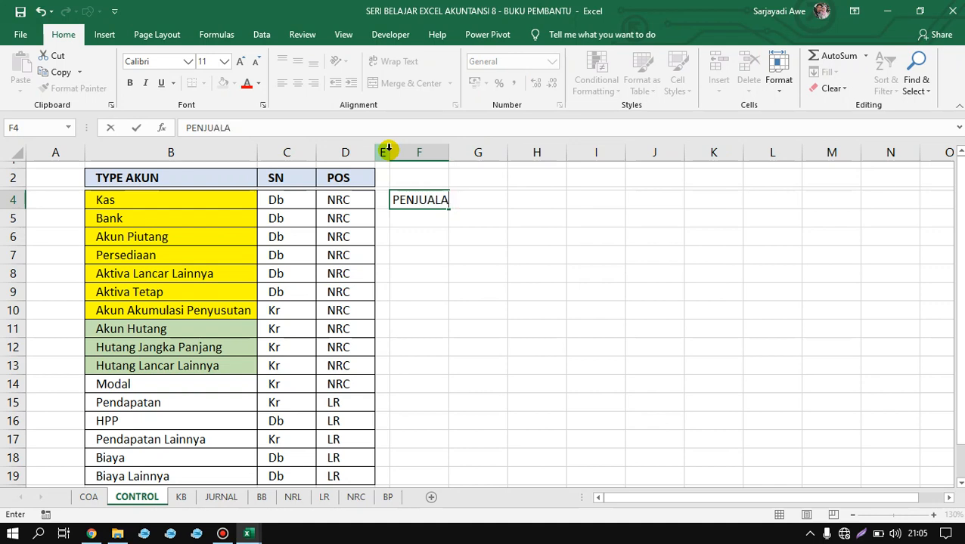
type("N")
key("Return")
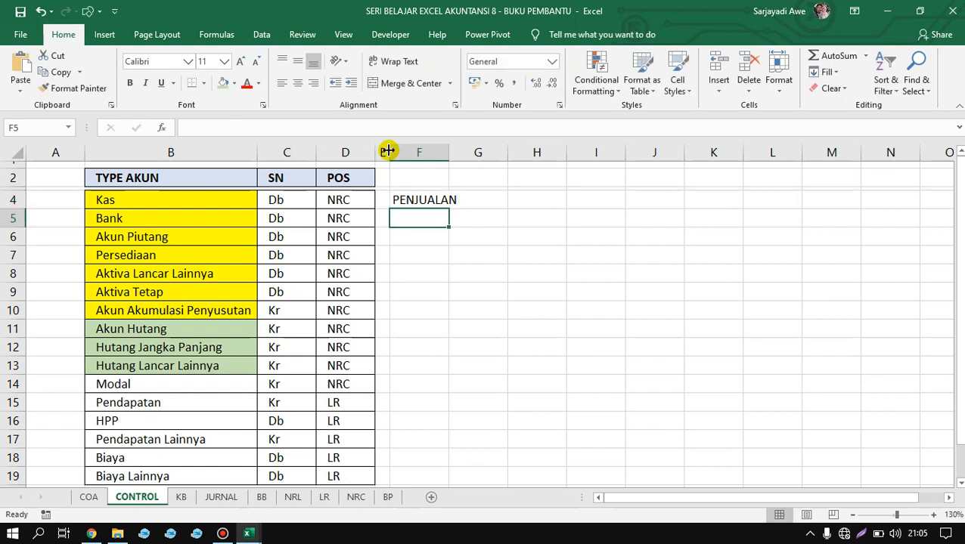
type("PEMBELIAN")
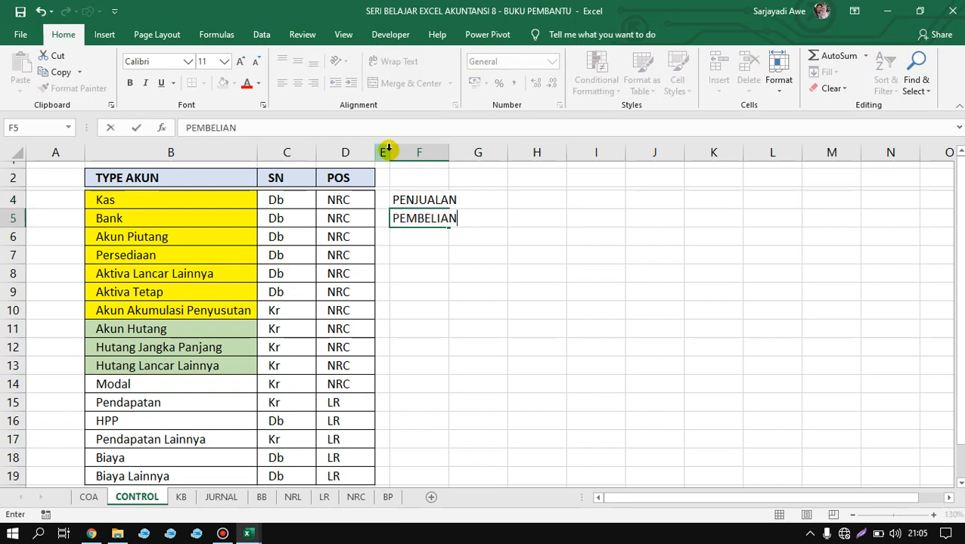
key("Return")
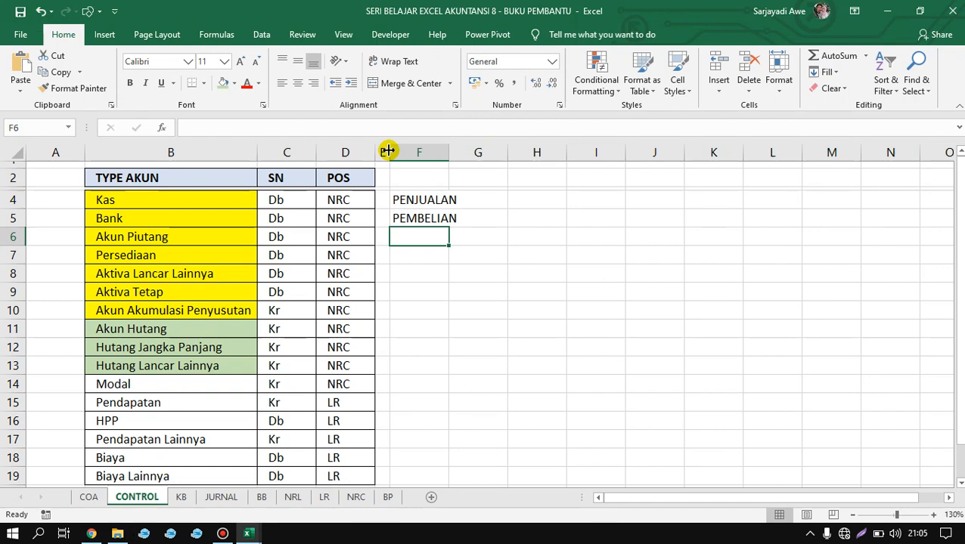
type("PAS")
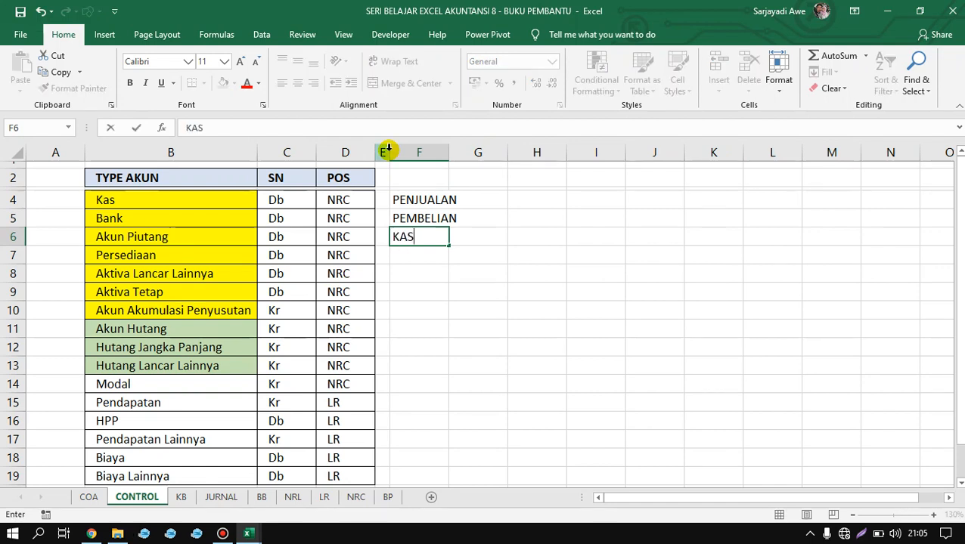
type(" BANK")
key("Return")
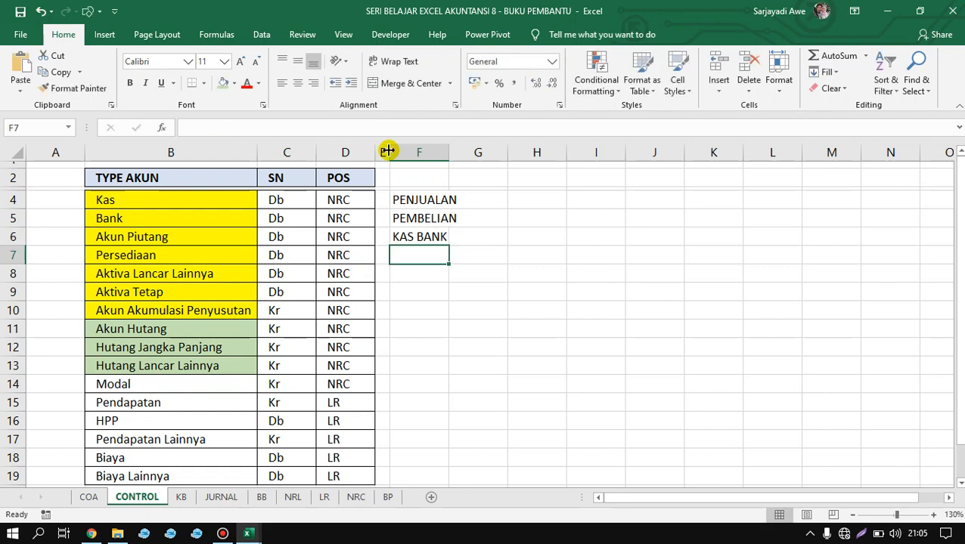
key("Return")
key("Up")
key("Up")
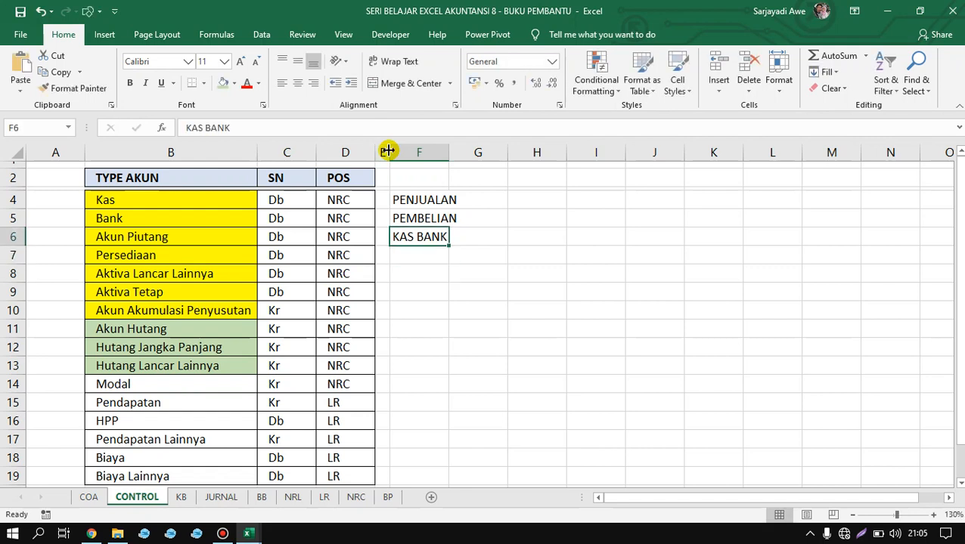
key("Right")
key("Left")
Enter PEMBAYARAN in F6 and PENERIMAAN in F7
type("P")
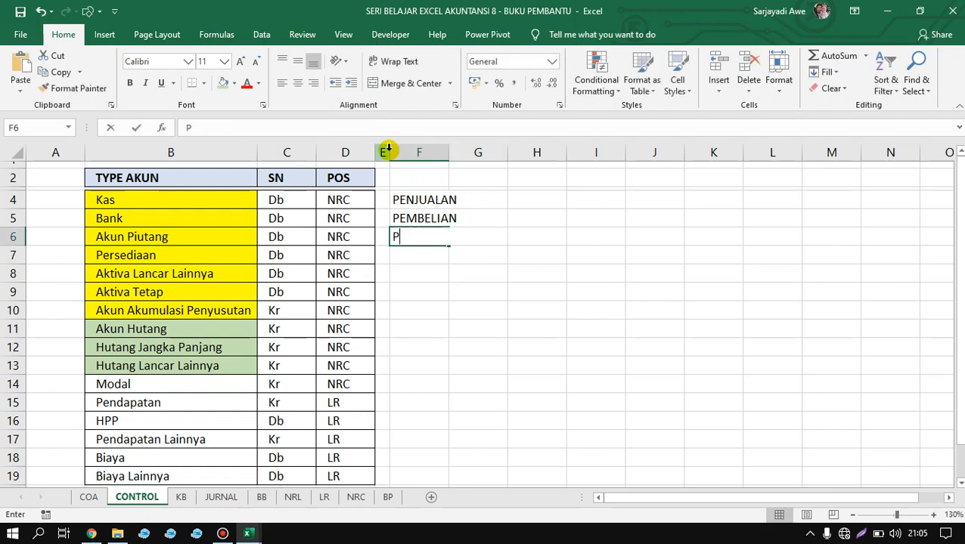
type("EMBAYARAN")
key("Return")
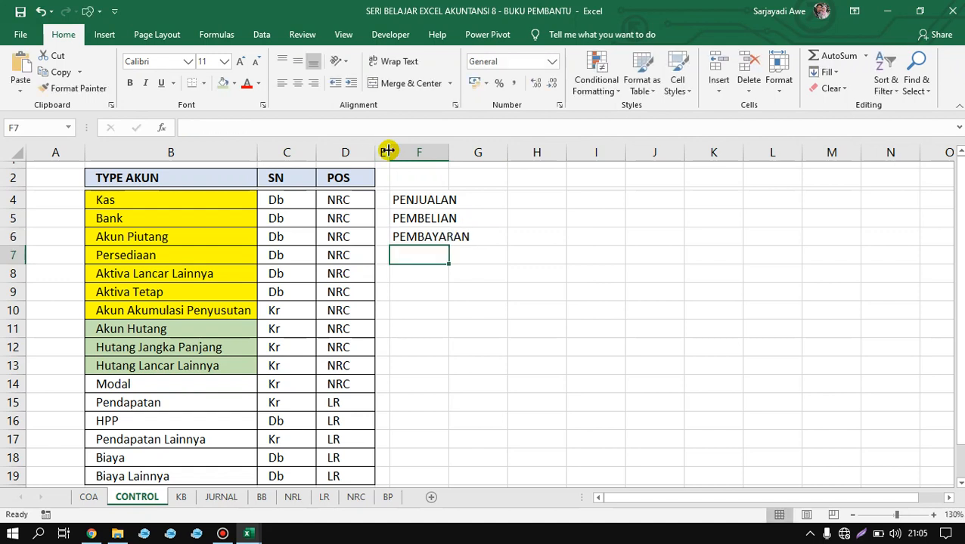
type("PENERIMAAN")
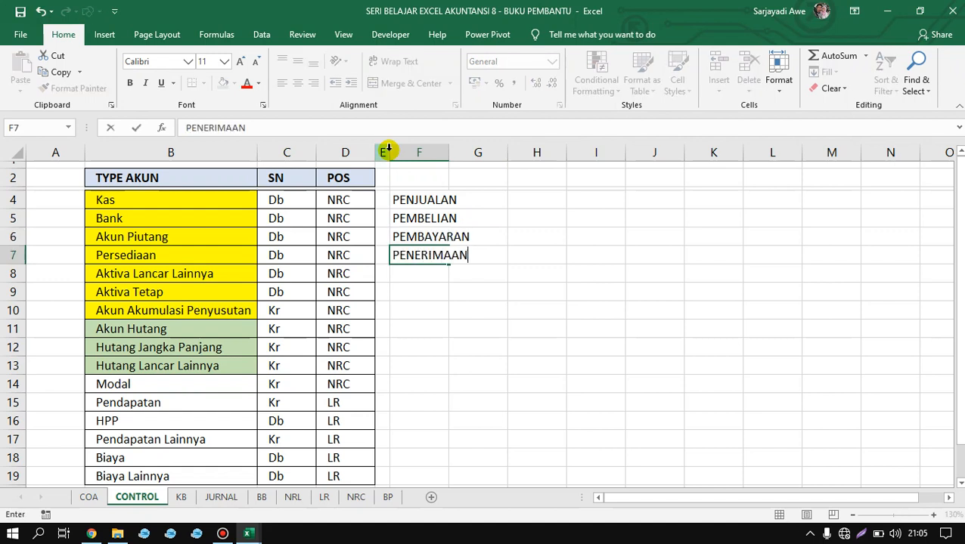
key("Return")
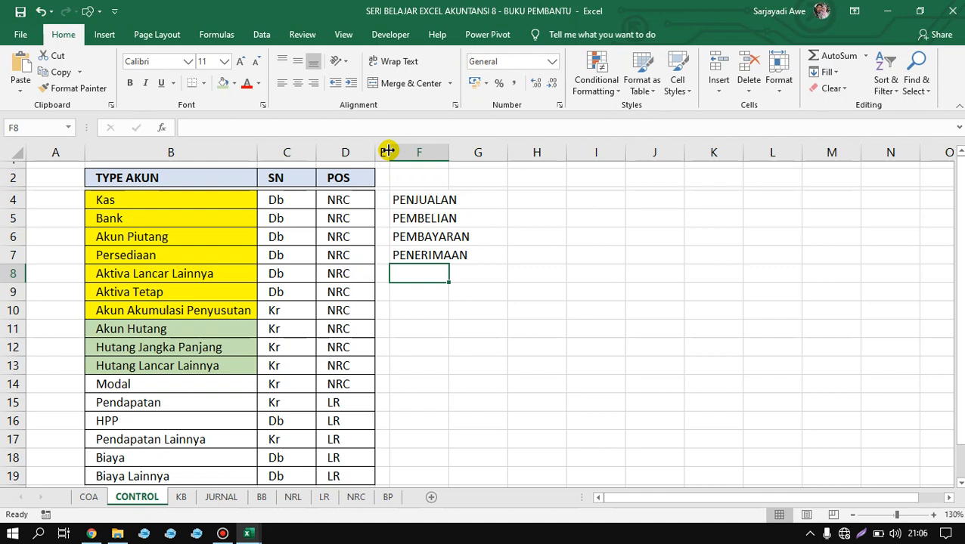
Enter ASET TETAP in F8 and PENYESUAIAN in F9, and return to cell F3 above the list
type("ASET TETAP")
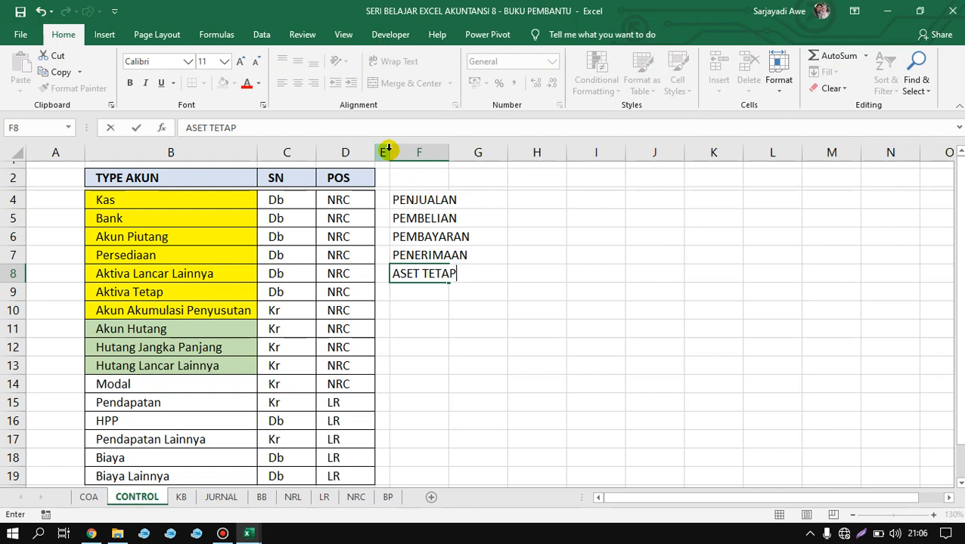
key("Return")
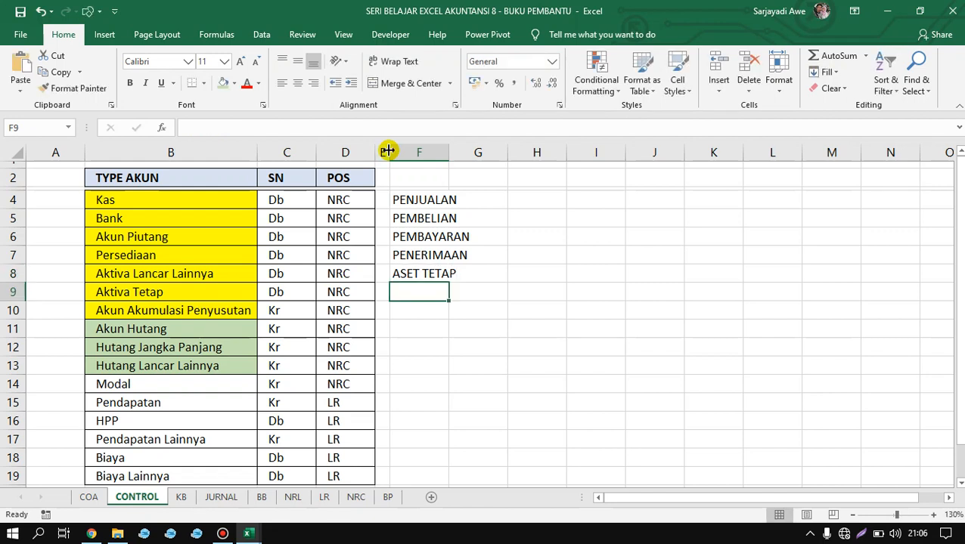
type("PENY")
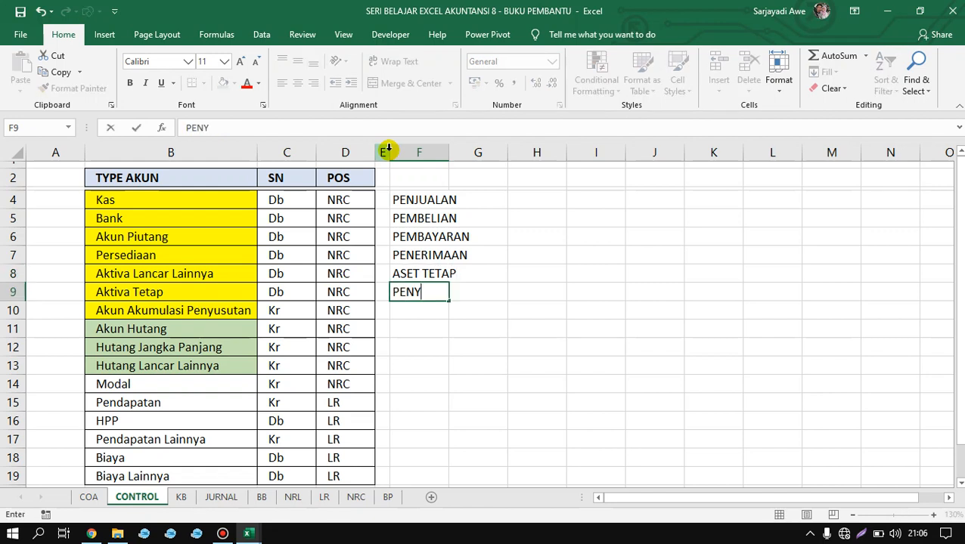
type("ESUAIAN")
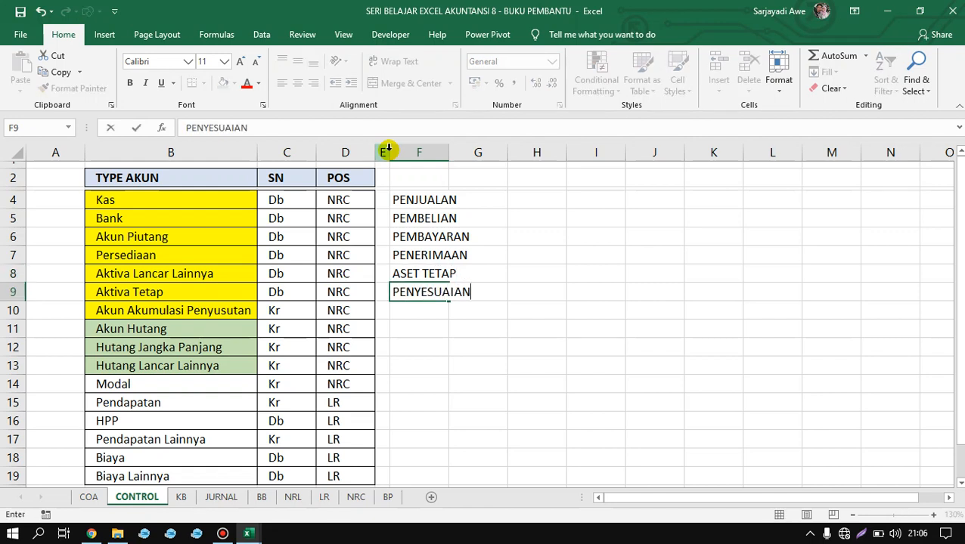
key("Return")
key("Up")
key("Up")
key("Up")
key("Up")
key("Up")
key("Up")
key("Up")
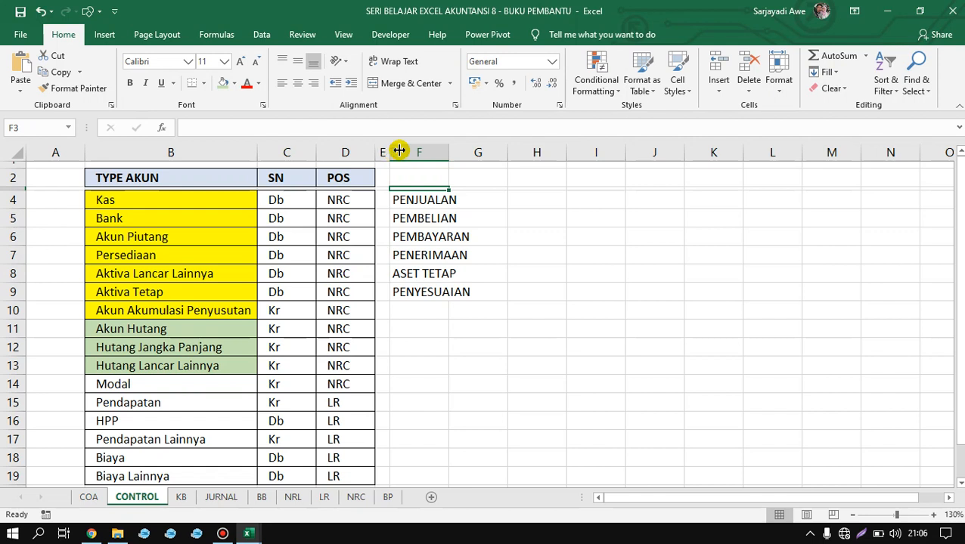
Widen column F on the CONTROL sheet so the transaction names fit inside it
left_click_drag(448, 153, 488, 165)
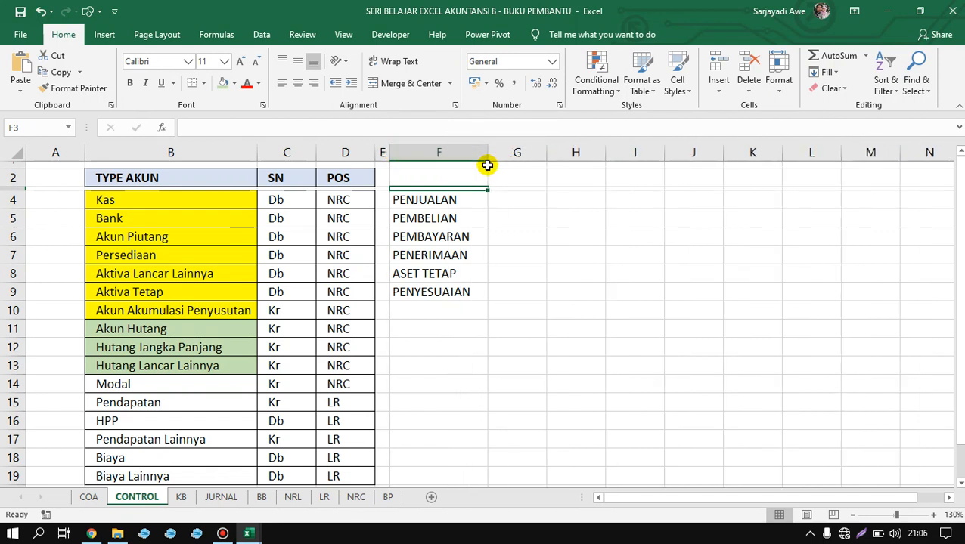
left_click(446, 212)
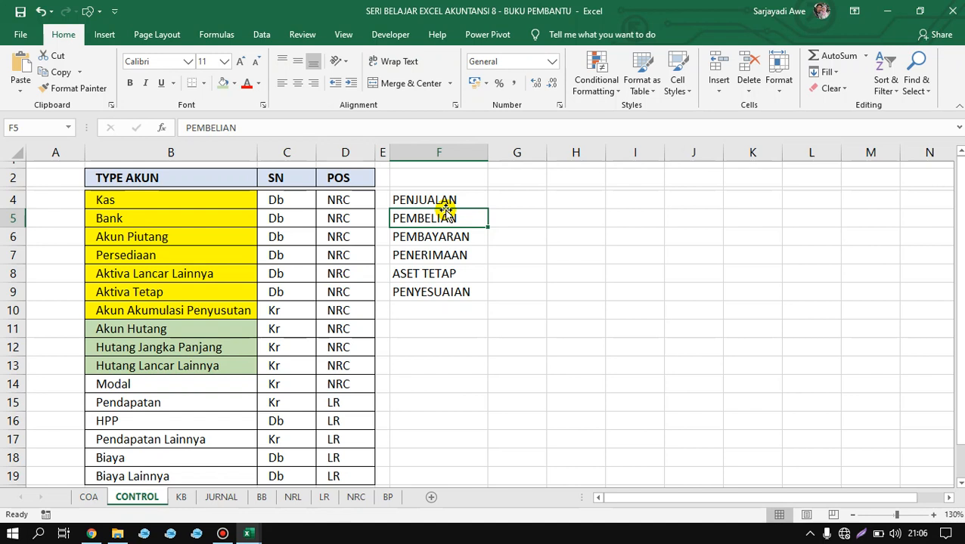
left_click(471, 201)
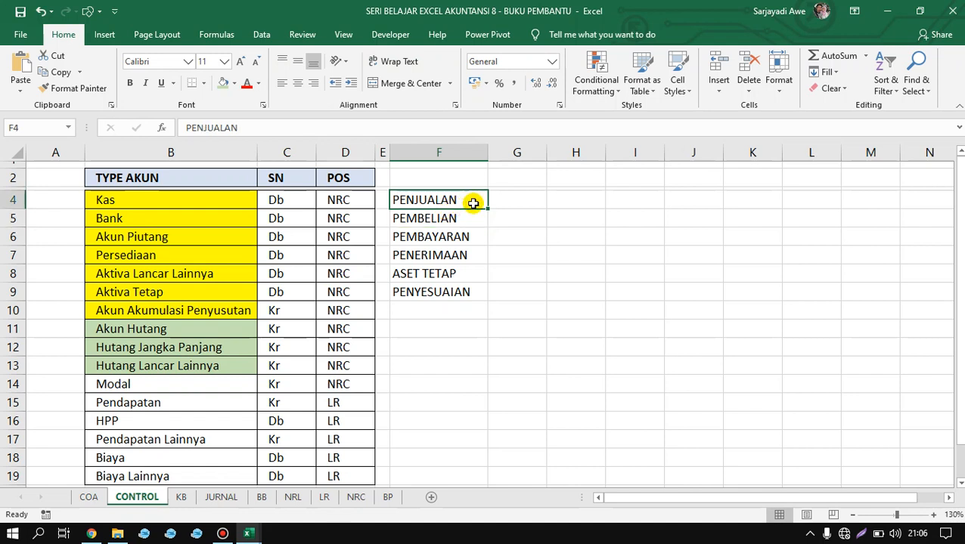
key("Down")
key("shift+Down")
key("shift+Down")
key("shift+Down")
key("shift+Down")
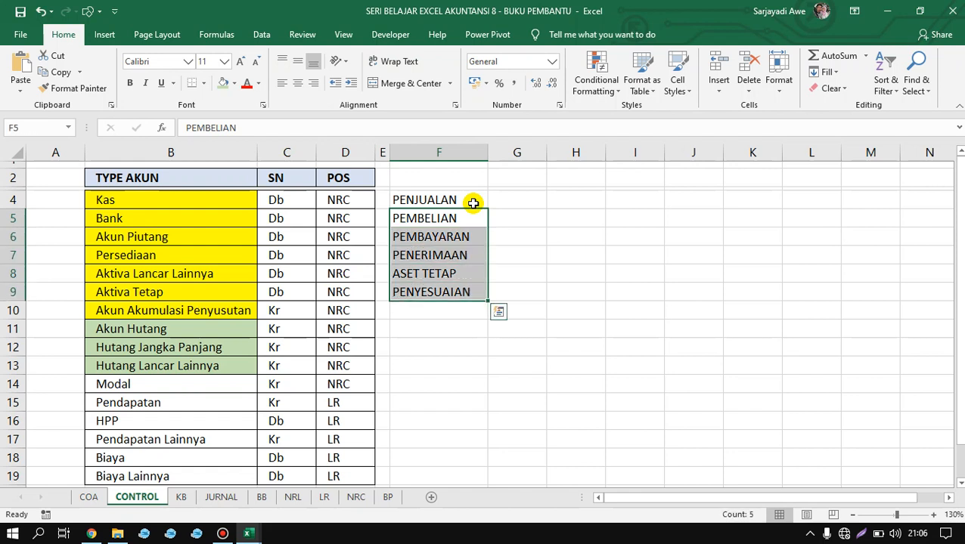
key("Right")
key("Up")
key("Left")
key("Left")
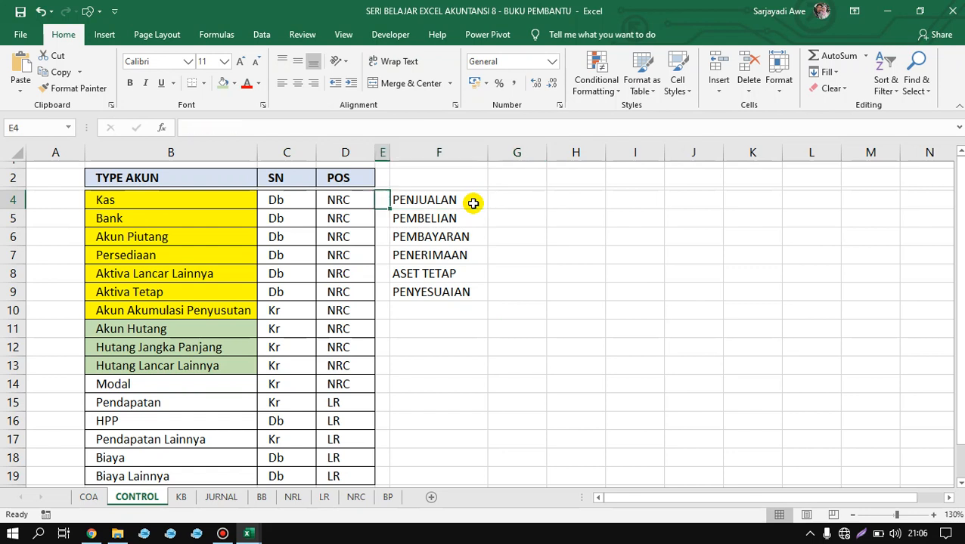
Move the five entries from PEMBELIAN to PENYESUAIAN down to F10:F14, leaving empty rows below PENJUALAN
key("Down")
key("Right")
key("shift+Down")
key("shift+Down")
key("shift+Down")
key("shift+Down")
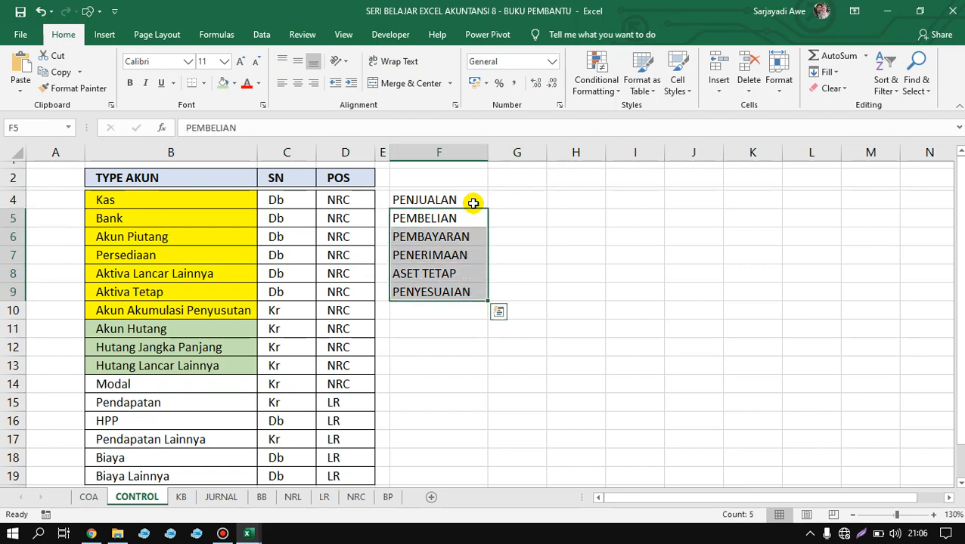
key("ctrl+c")
key("Down")
key("Down")
key("Down")
key("Down")
key("Down")
key("Down")
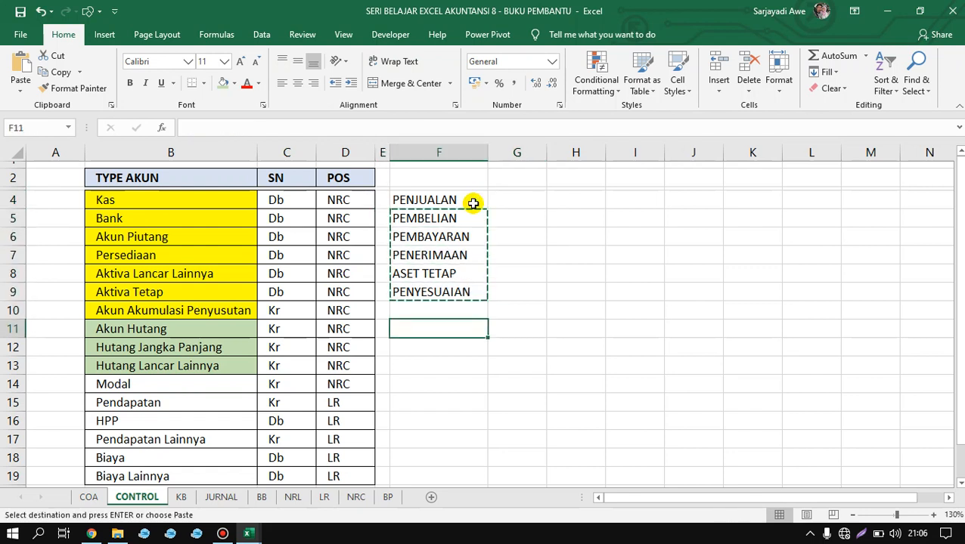
key("Up")
key("shift+Down")
key("shift+Down")
key("shift+Down")
key("shift+Down")
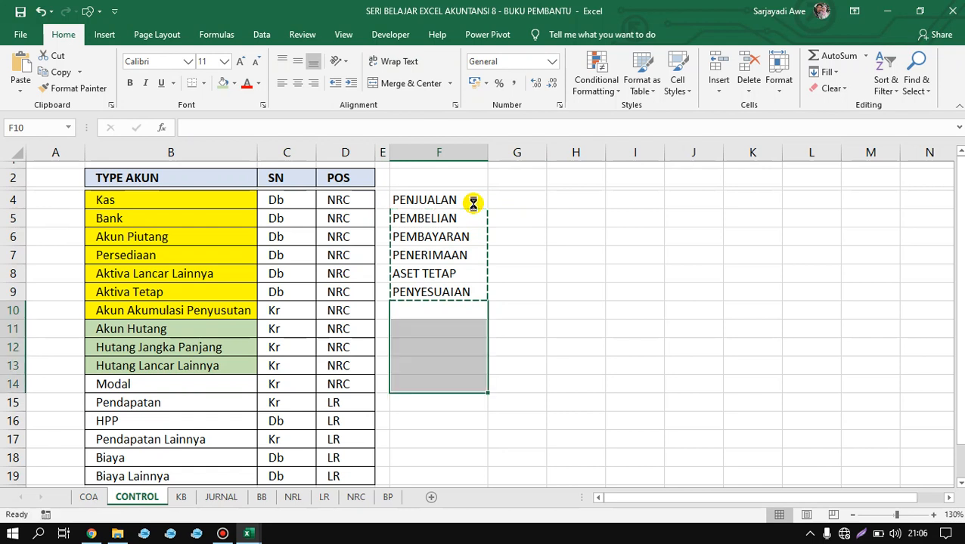
key("ctrl+v")
Enter the PENJUALAN subtypes TUNAI in G4 and KREDIT in G5
key("Up")
key("Up")
key("Up")
key("Up")
key("Up")
key("Up")
key("Right")
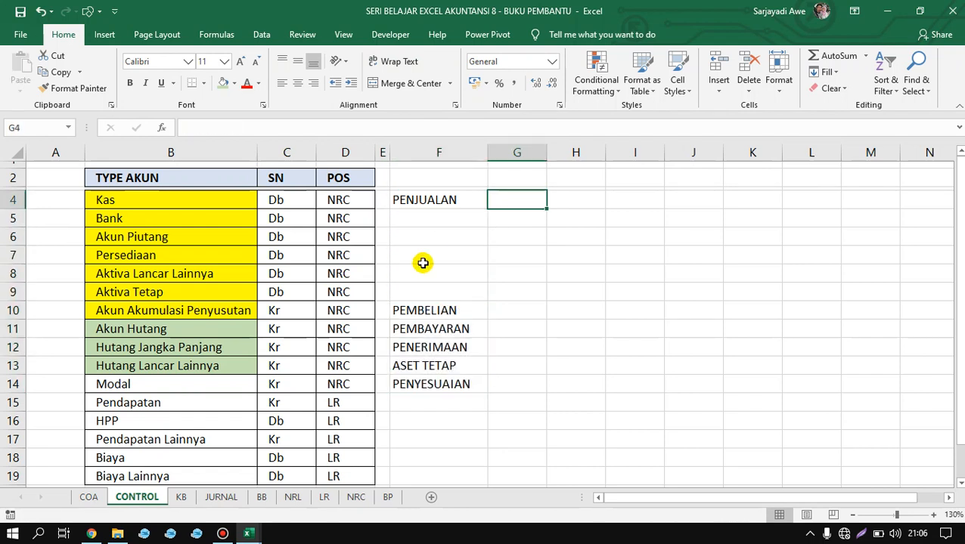
type("TUNAI")
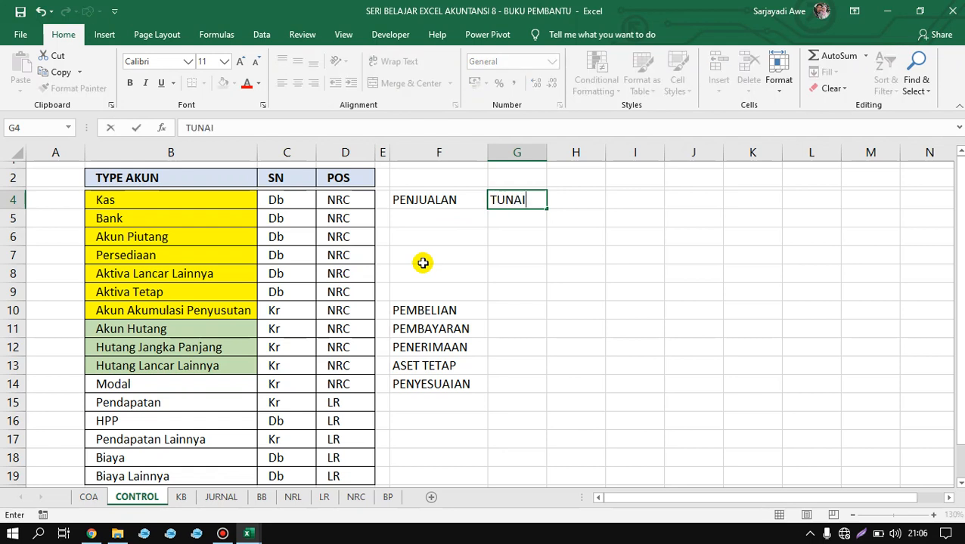
key("Return")
type("KRE")
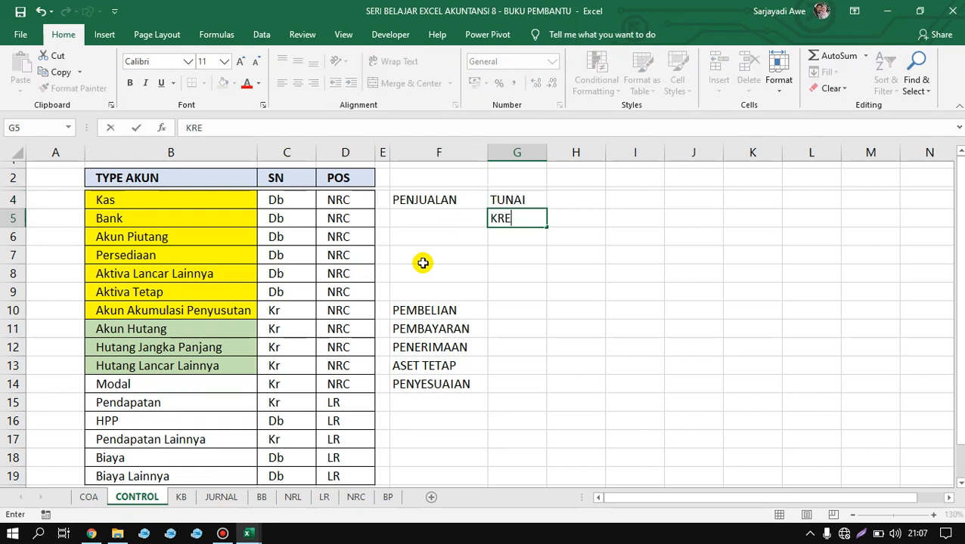
type("DIT")
key("Return")
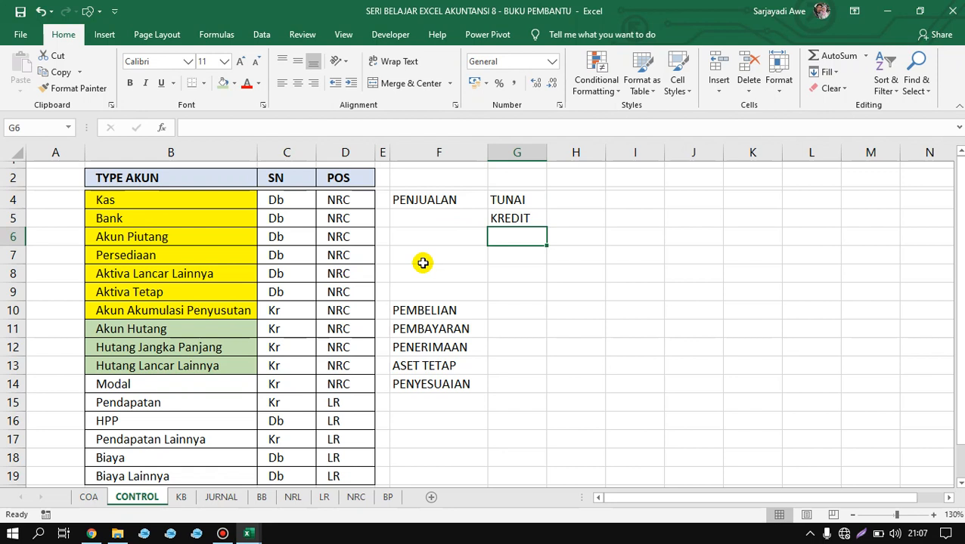
Add the PENJUALAN subtypes RETUR in G6 and PENERIMAAN UANG in G7
type("RETUR")
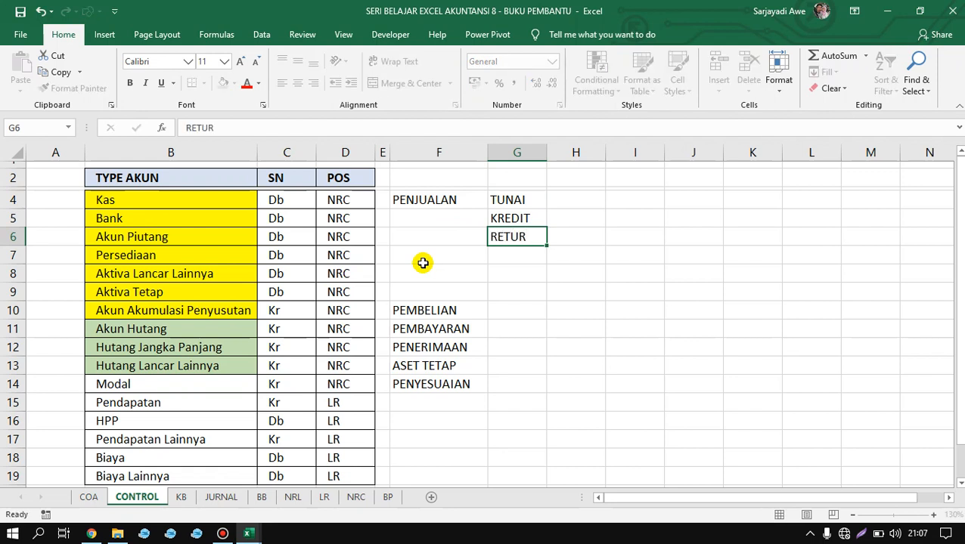
key("Return")
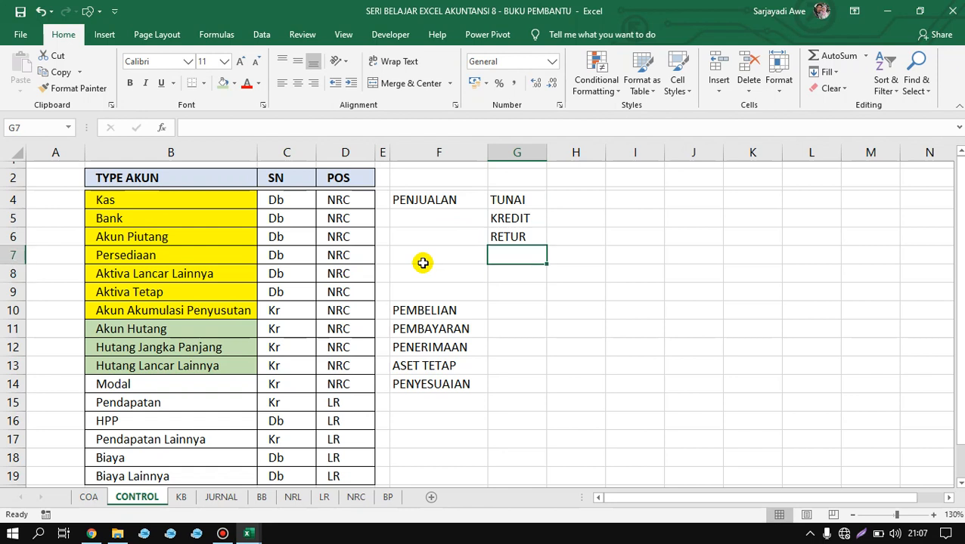
type("PENERIMA")
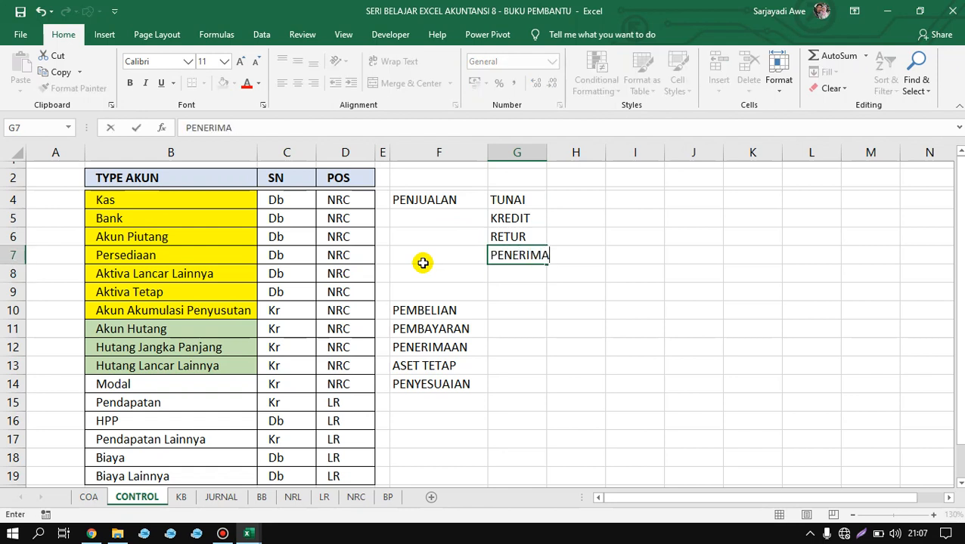
type("AN UANG")
key("Return")
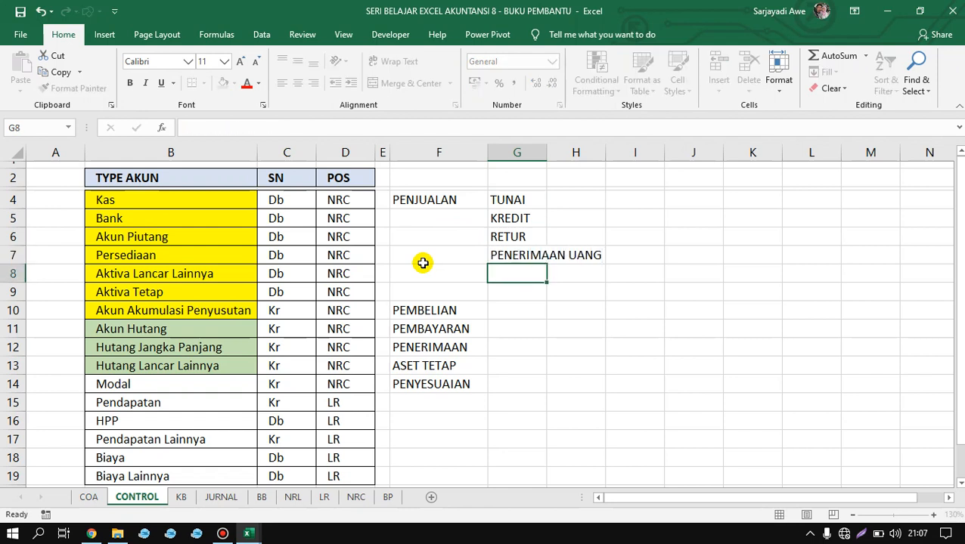
left_click(404, 214)
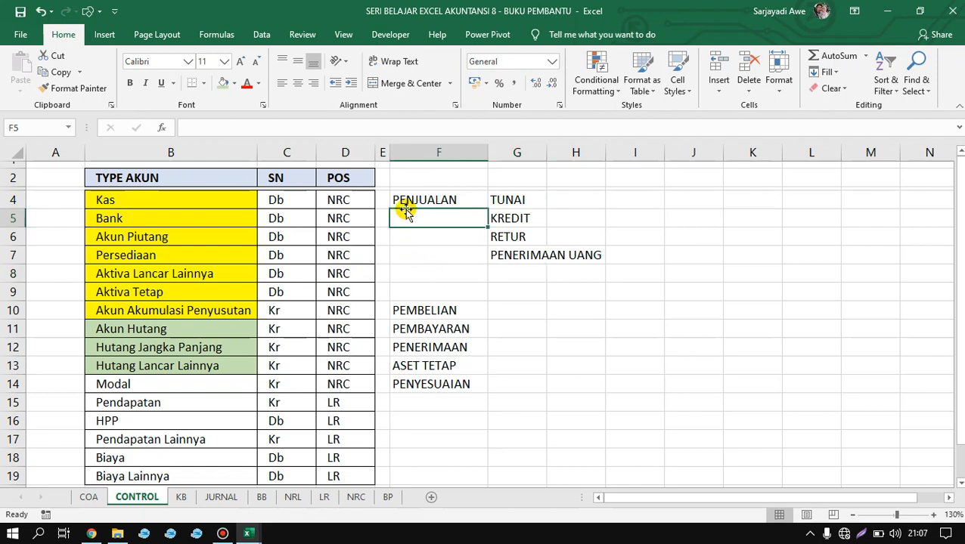
left_click(424, 199)
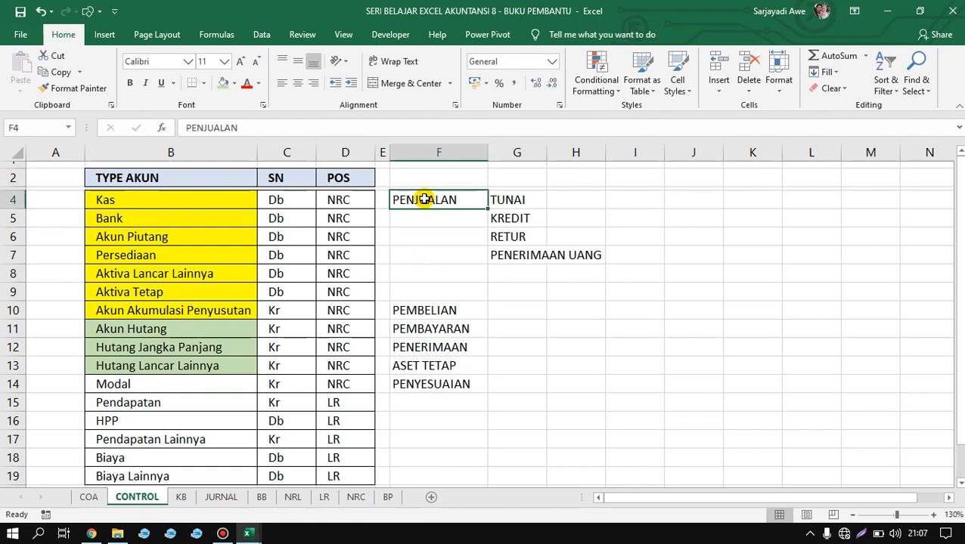
left_click(439, 350)
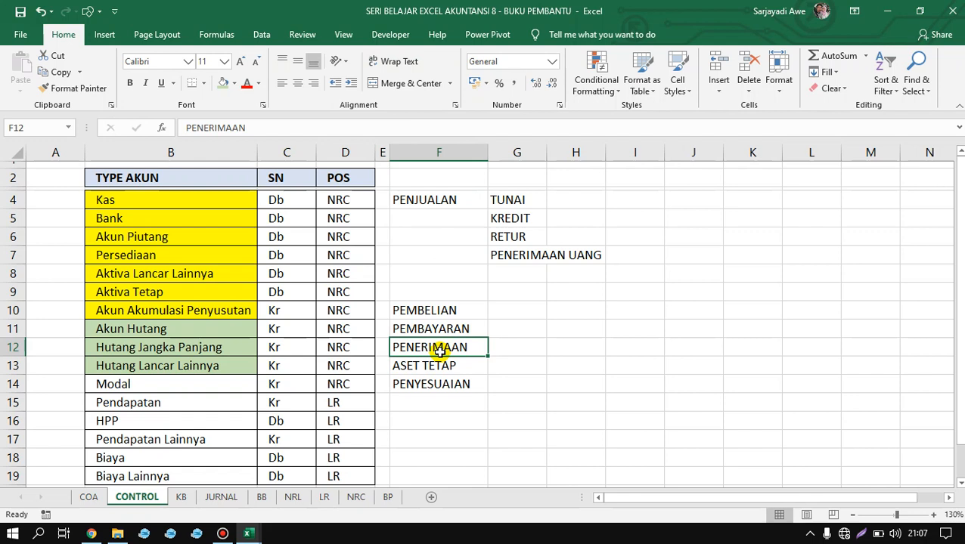
left_click(517, 251)
left_click(442, 198)
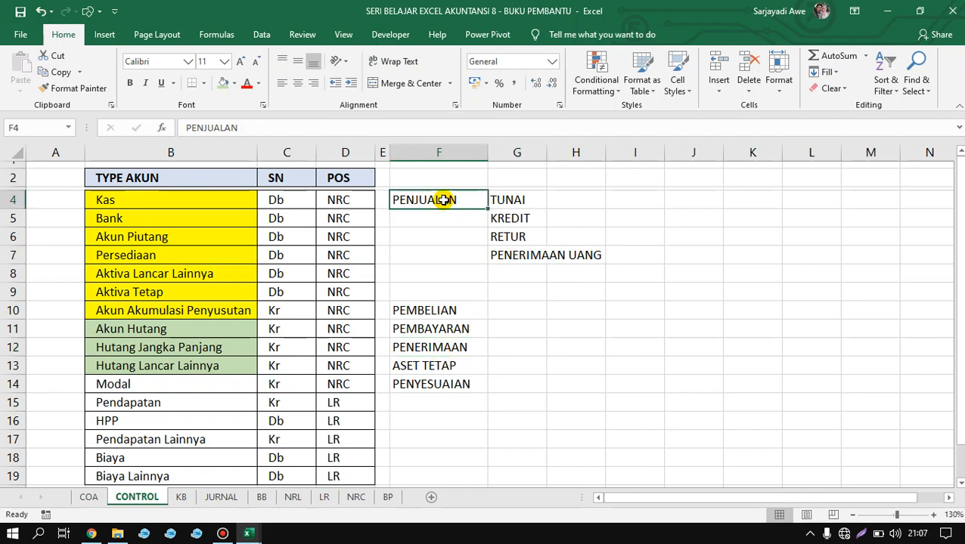
Widen column G to fit its longest subtype entry with slight extra room
left_click_drag(502, 200, 508, 247)
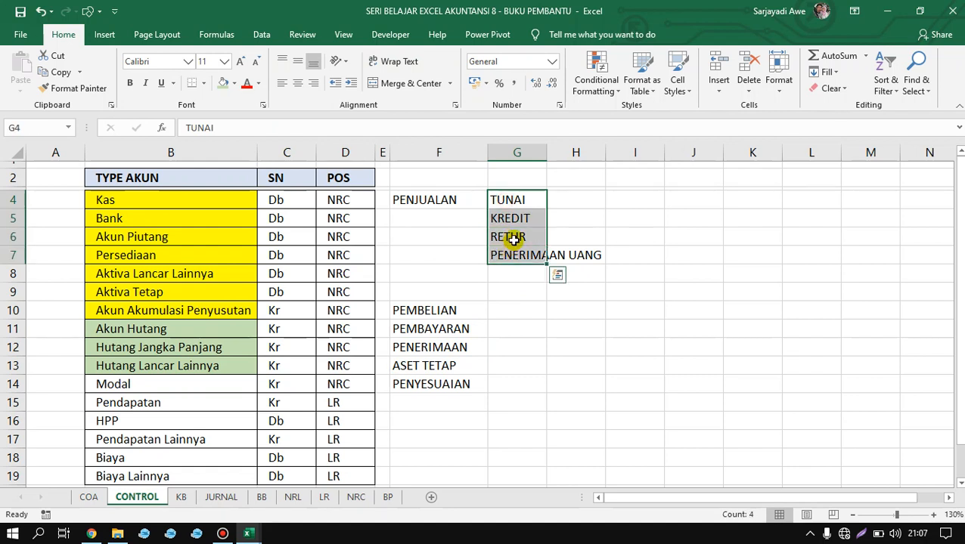
double_click(546, 148)
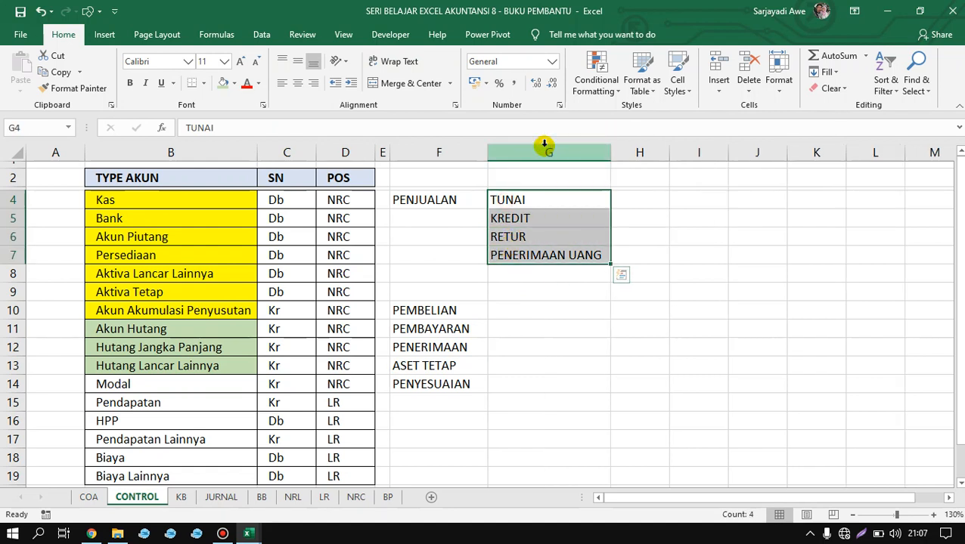
left_click(556, 221)
left_click(655, 208)
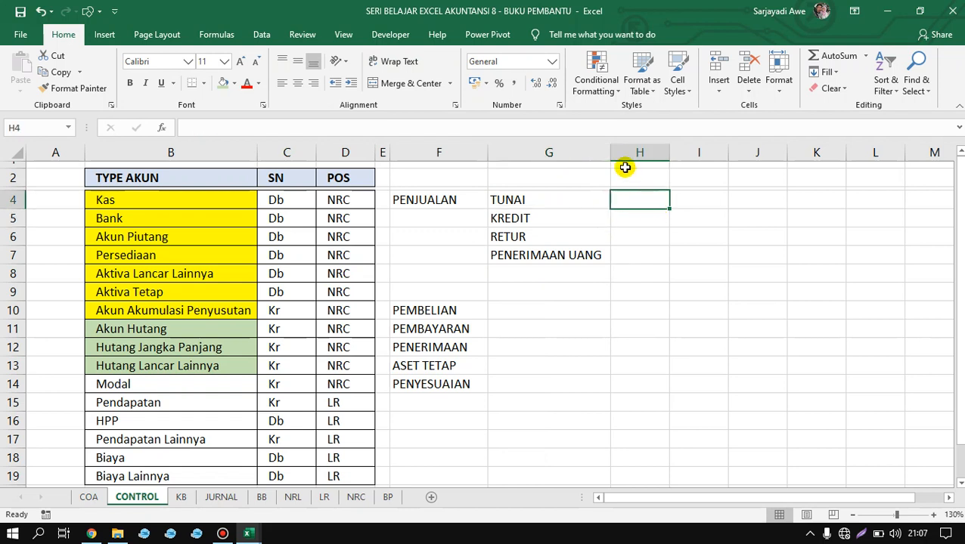
left_click_drag(609, 151, 617, 155)
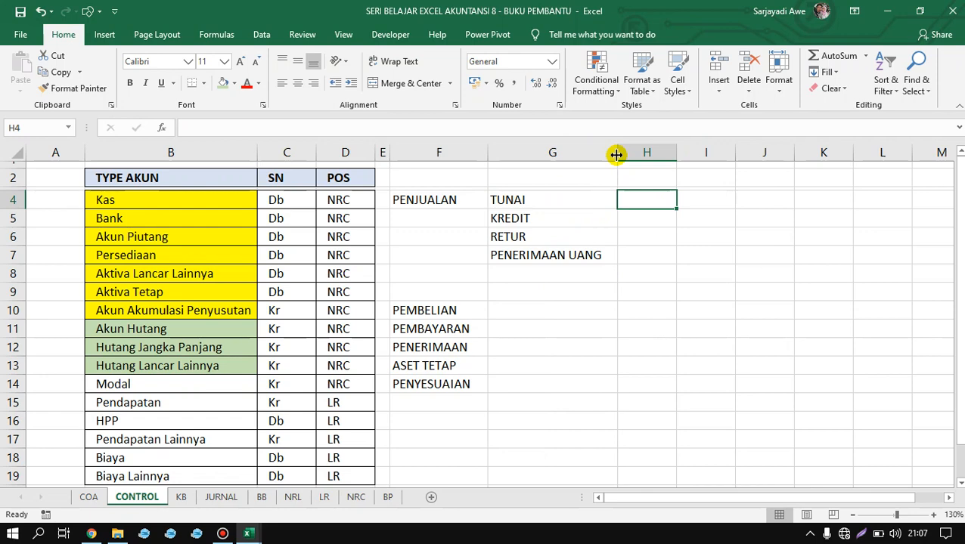
Examine the REF, KETERANGAN, KODE and NAMA AKUN columns of the entries on the JURNAL sheet
left_click(221, 497)
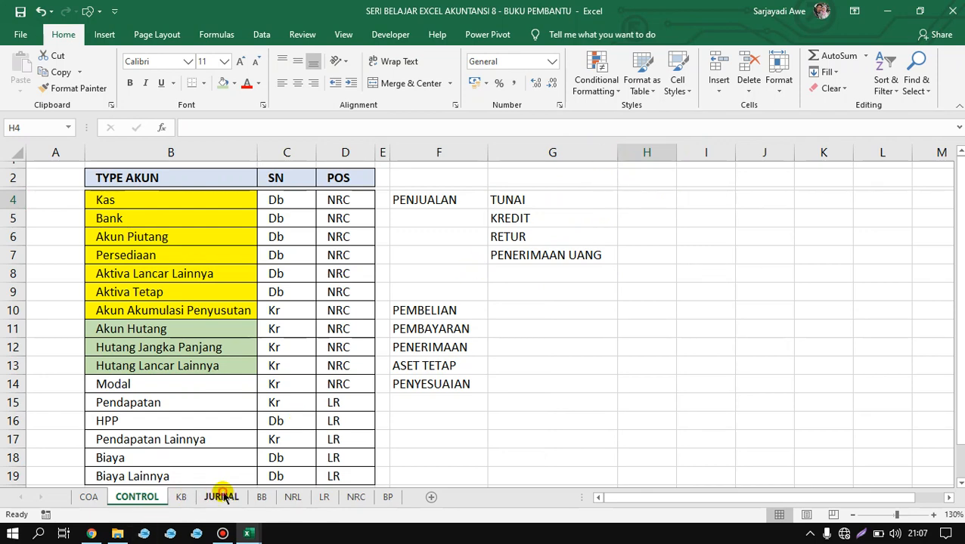
left_click(394, 342)
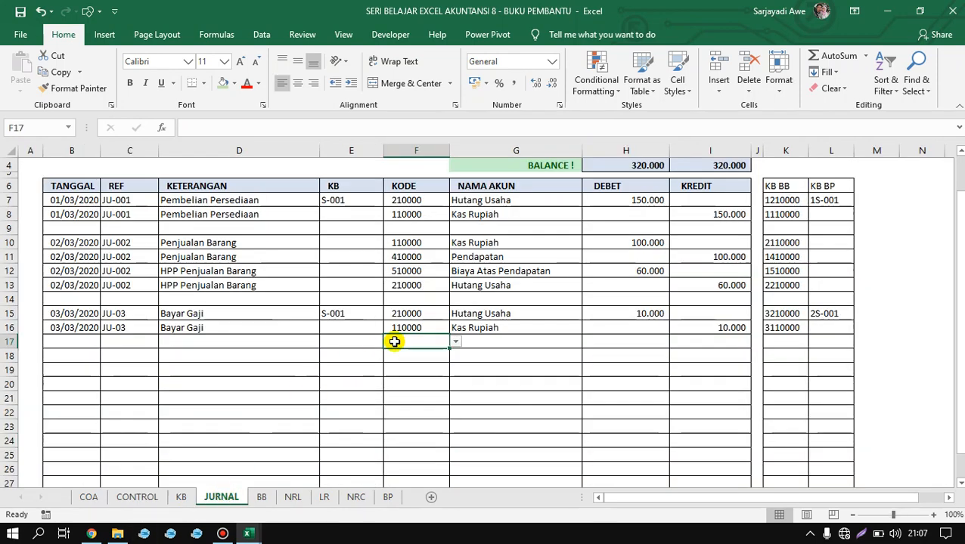
left_click(113, 228)
left_click(130, 200)
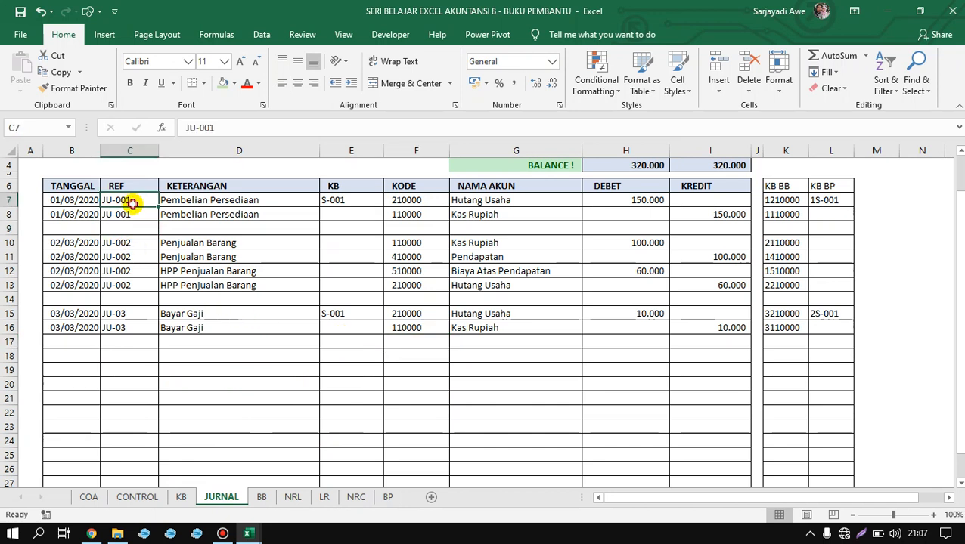
left_click(244, 185)
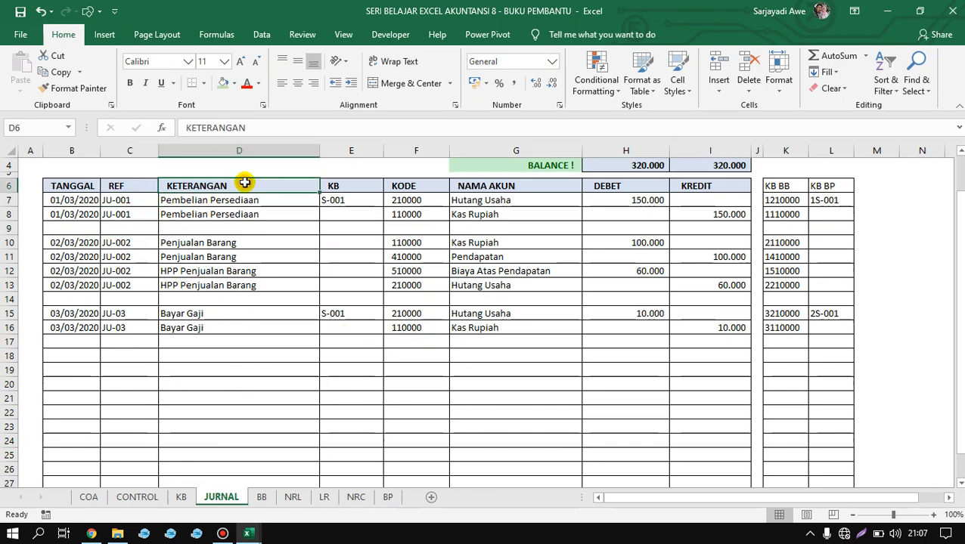
left_click(437, 187)
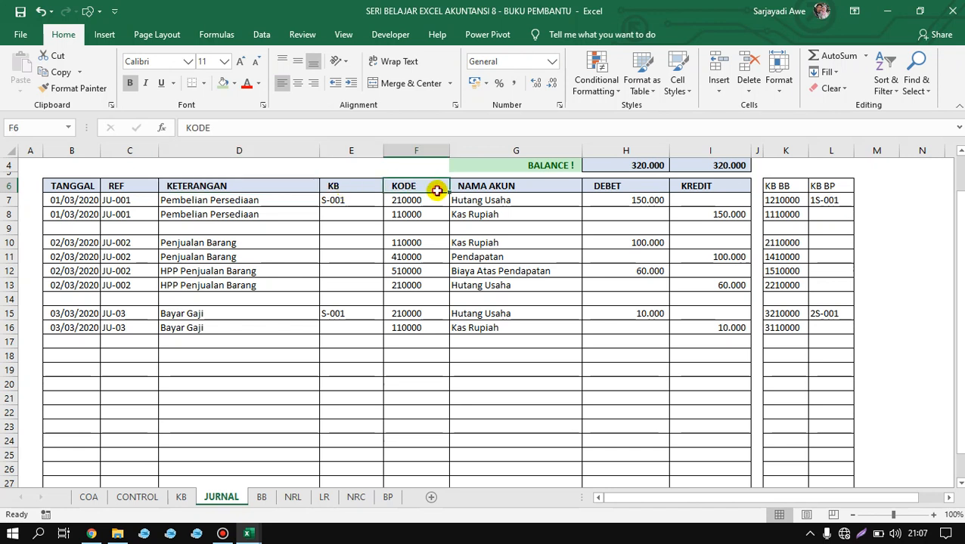
left_click(439, 208)
left_click(494, 203)
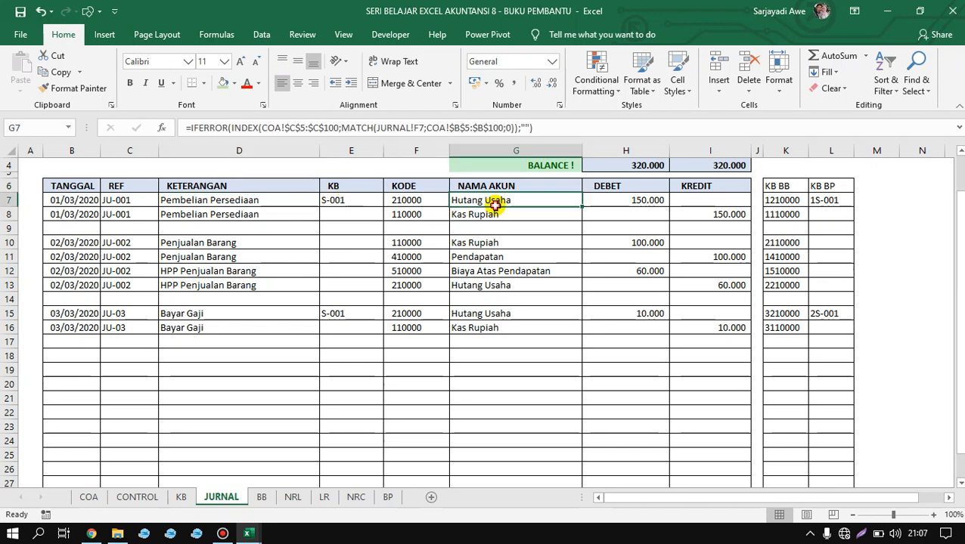
left_click(463, 242)
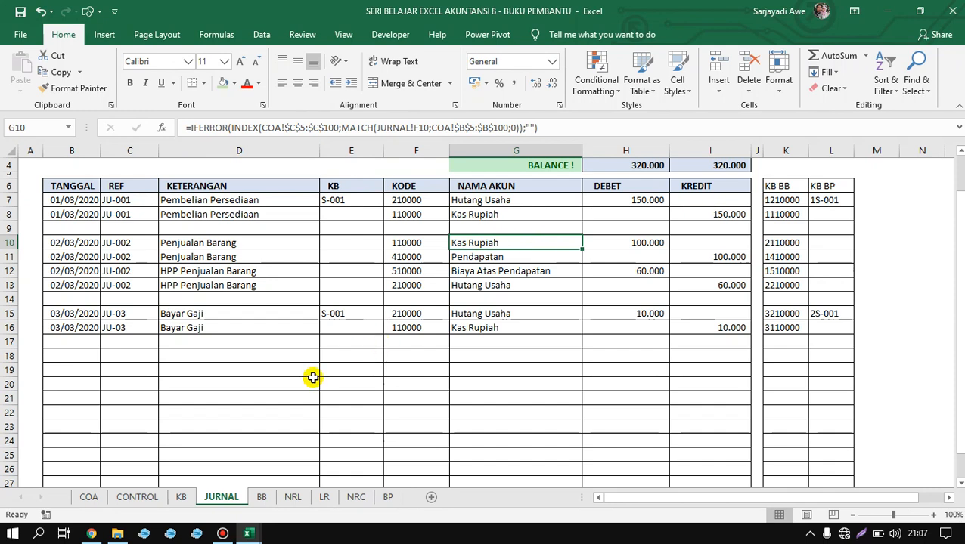
Return to the CONTROL sheet and select the TUNAI subtype in G4
left_click(153, 493)
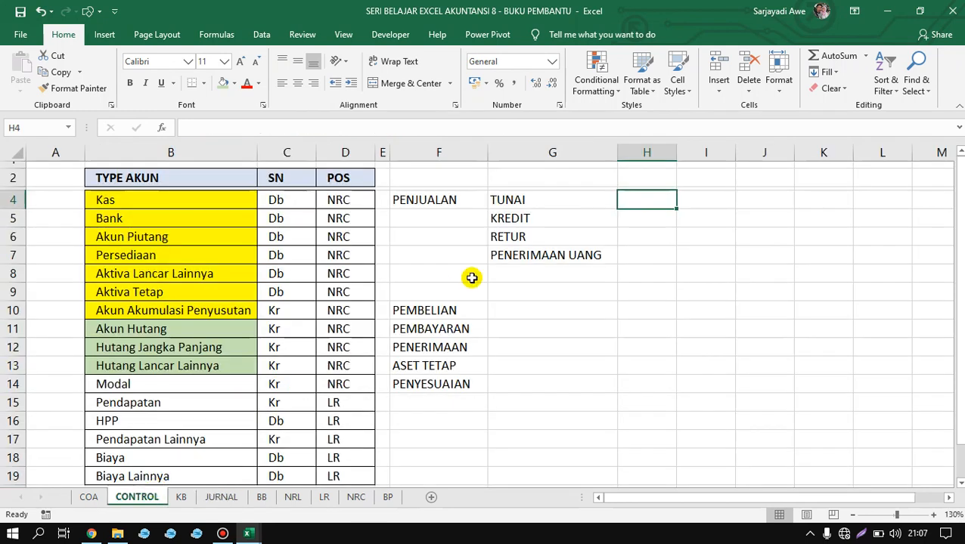
left_click(544, 225)
left_click(632, 188)
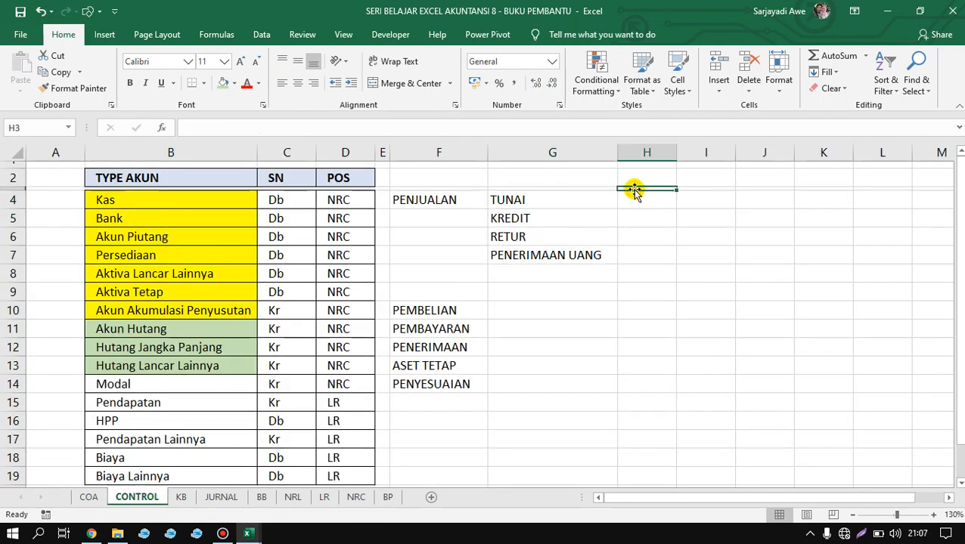
left_click(651, 200)
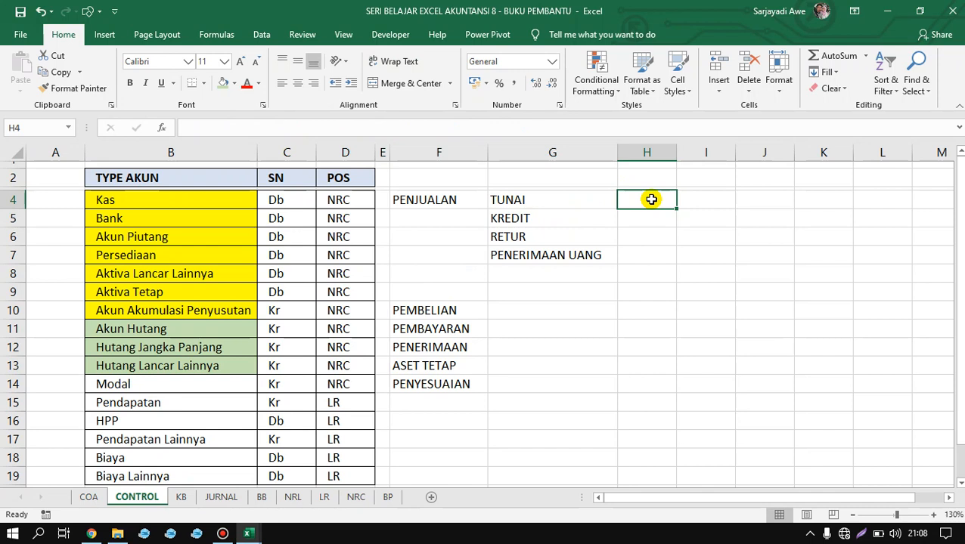
left_click(580, 199)
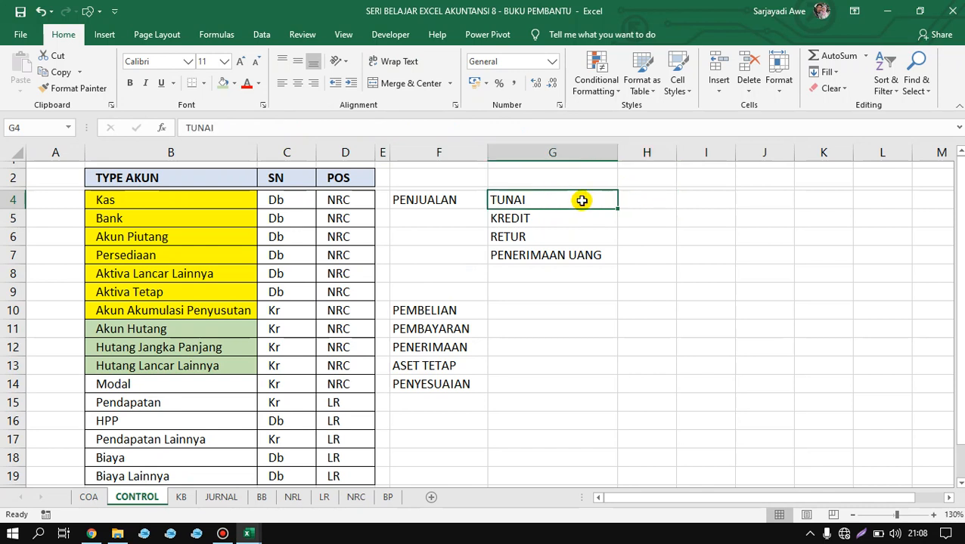
Widen column G a little more to leave extra space beside the subtype entries
left_click(680, 199)
left_click_drag(617, 150, 633, 150)
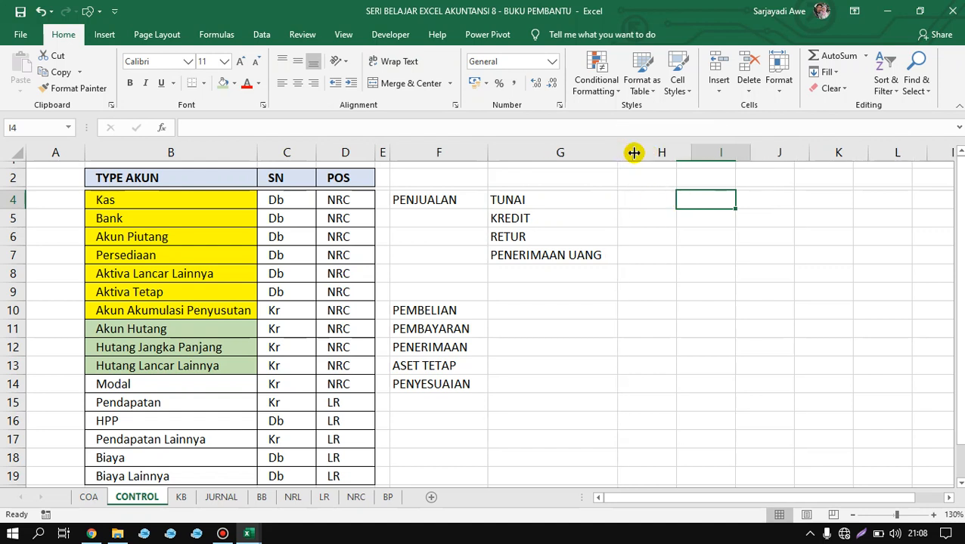
left_click(556, 198)
left_click(668, 199)
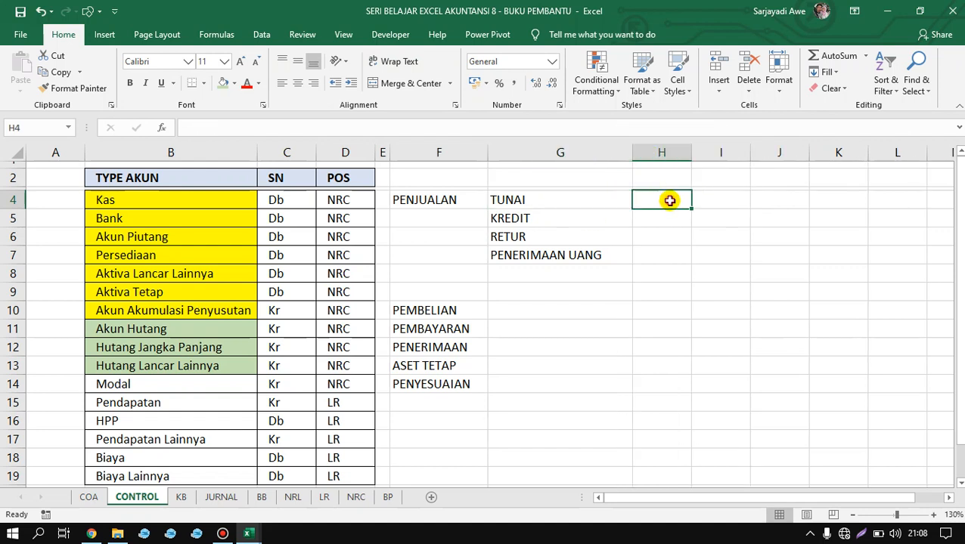
left_click(569, 199)
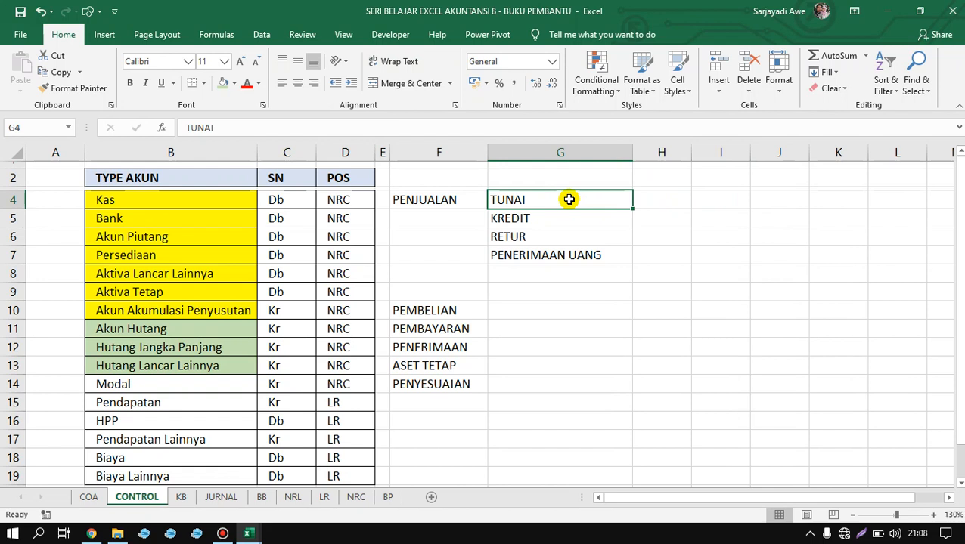
left_click(592, 220)
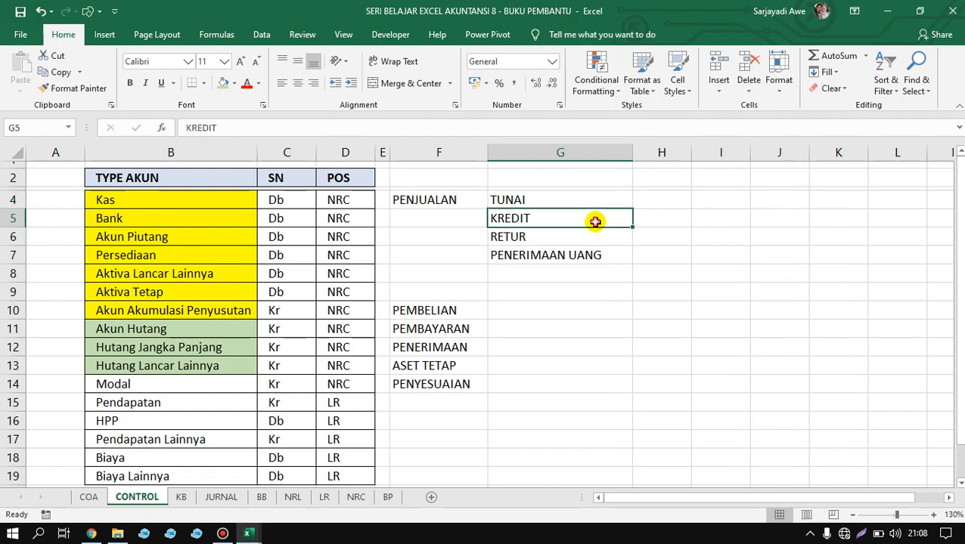
left_click(656, 206)
left_click(604, 199)
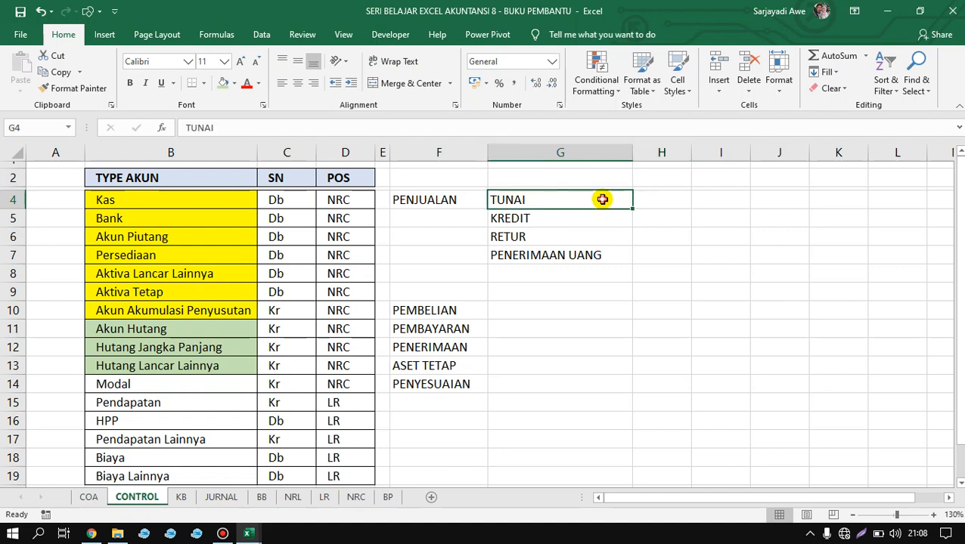
Add the headings DEBET in I2 and KREDIT in J2, and widen column H to about twice its width
left_click(646, 200)
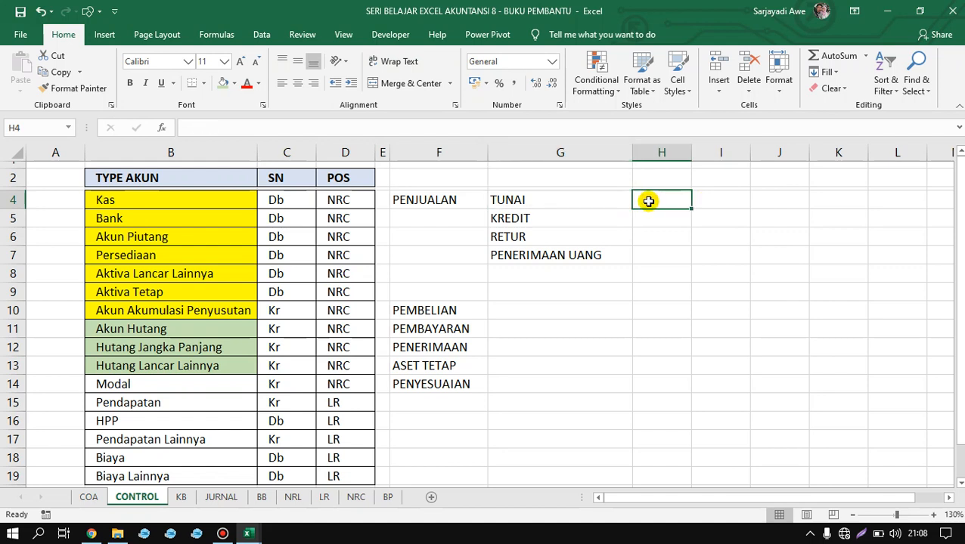
key("Right")
key("Up")
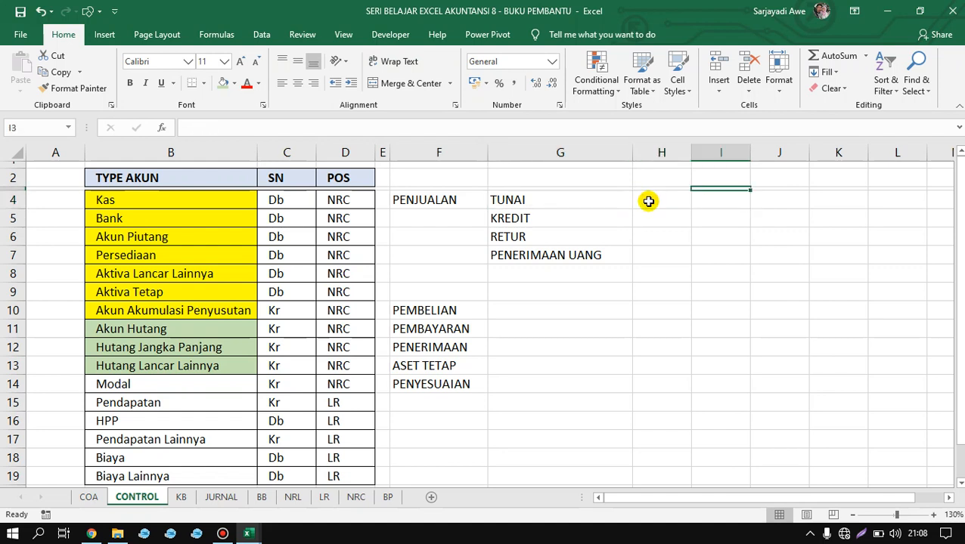
key("Up")
type("DEBET")
key("Right")
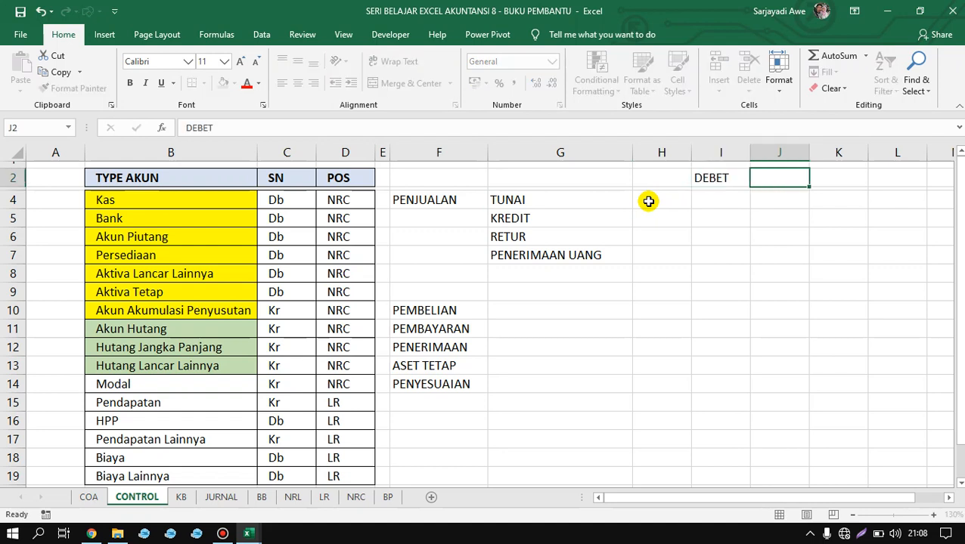
type("KREDIT")
key("Return")
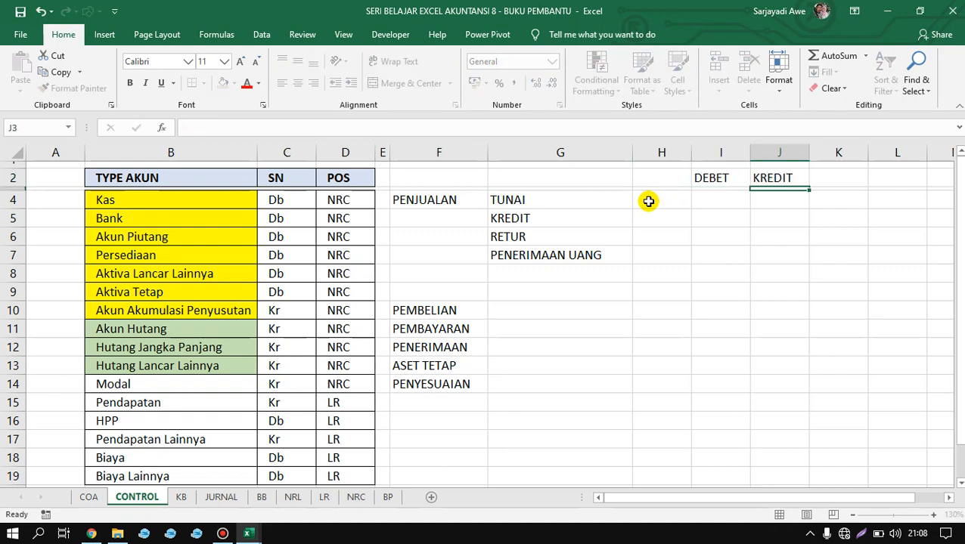
left_click_drag(693, 148, 746, 147)
left_click(697, 202)
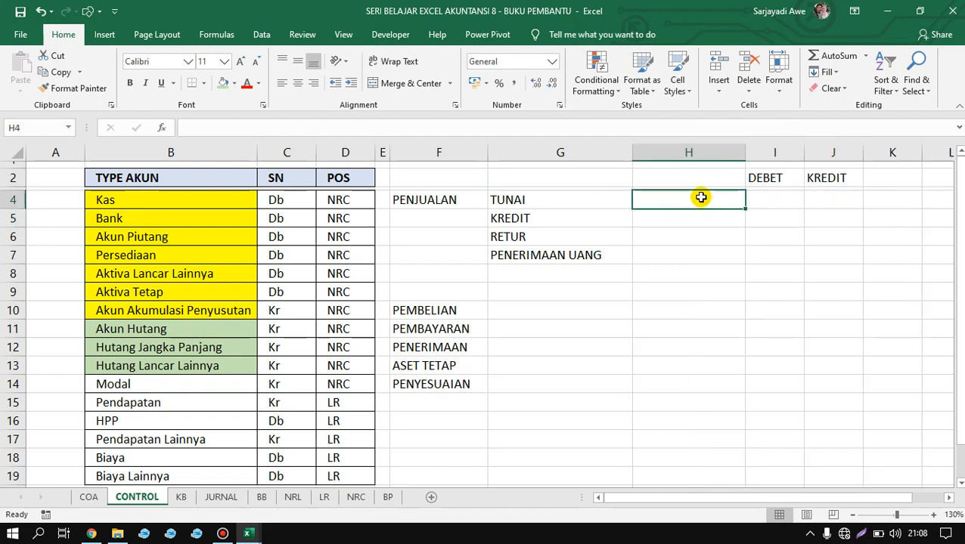
Enter KAS/BANK in H4 as the account for the TUNAI subtype of PENJUALAN
left_click(585, 203)
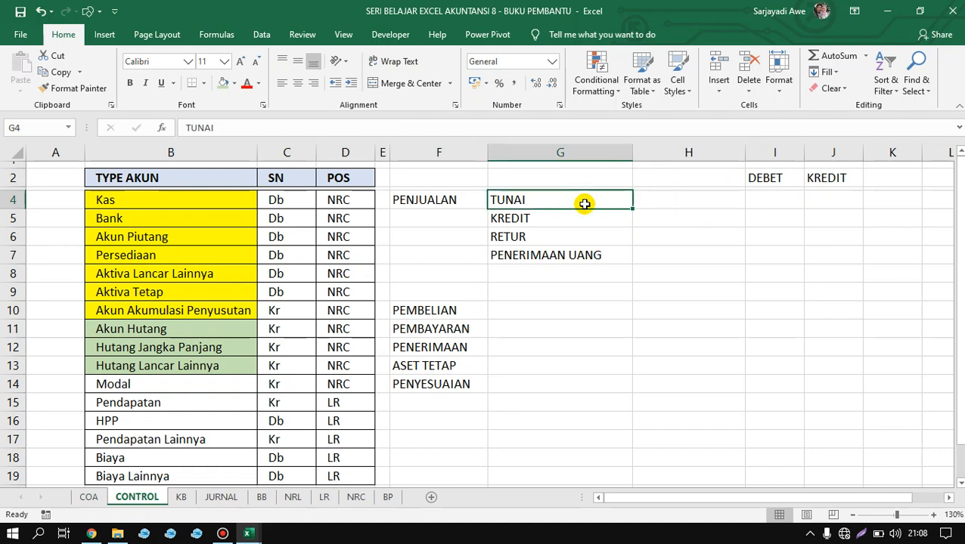
left_click(198, 198)
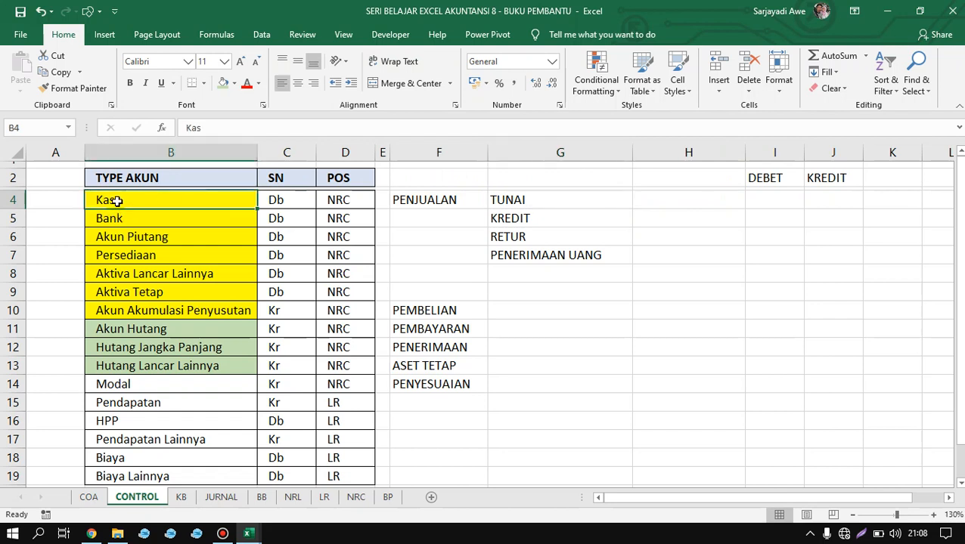
left_click_drag(116, 200, 118, 218)
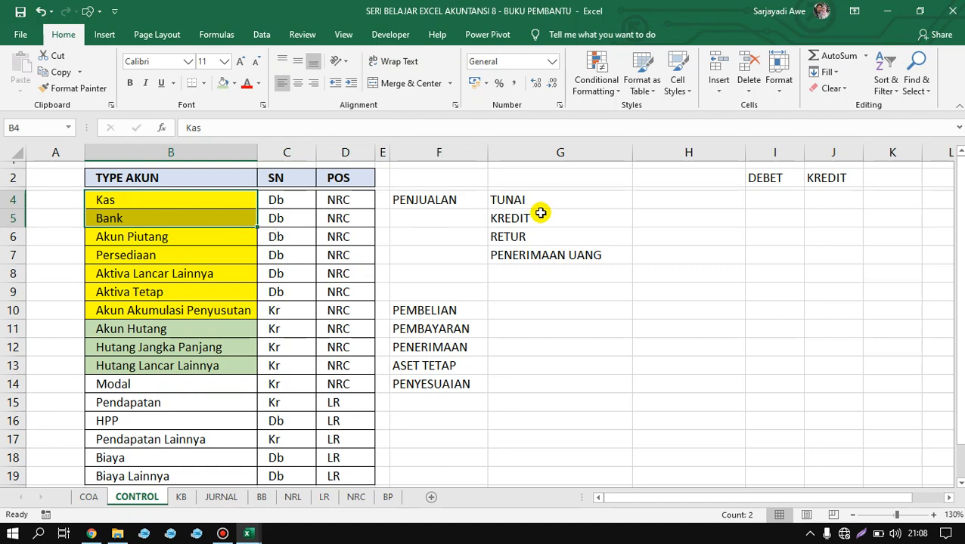
left_click(215, 217)
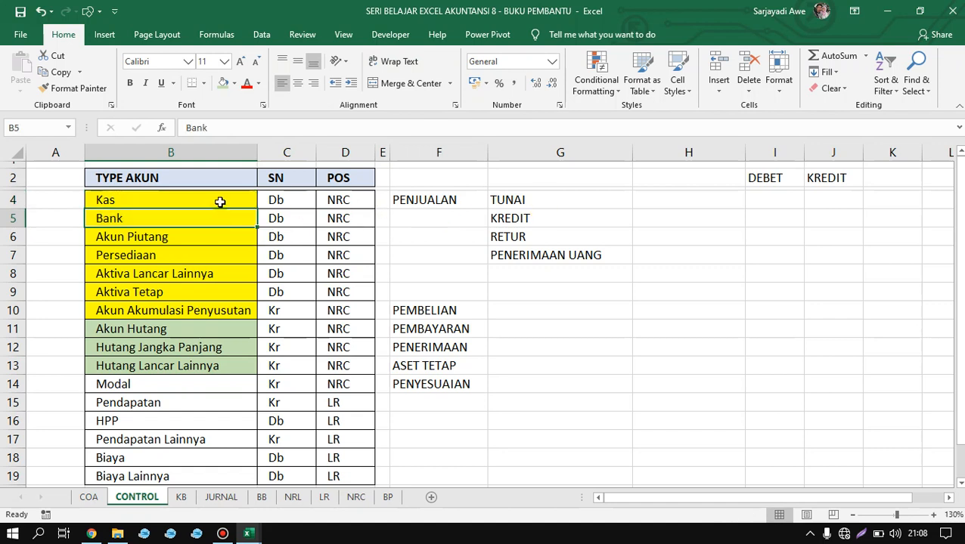
left_click(220, 202)
left_click(666, 201)
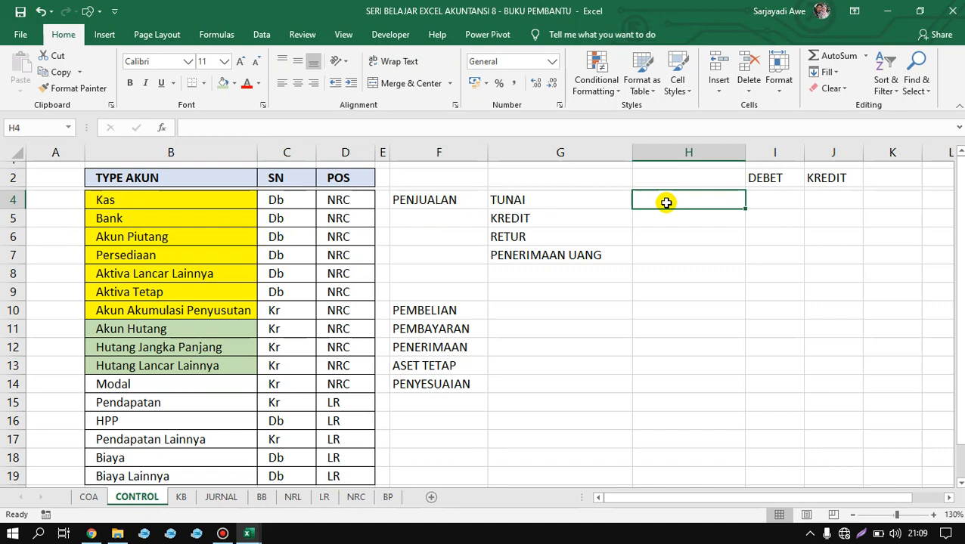
type("A")
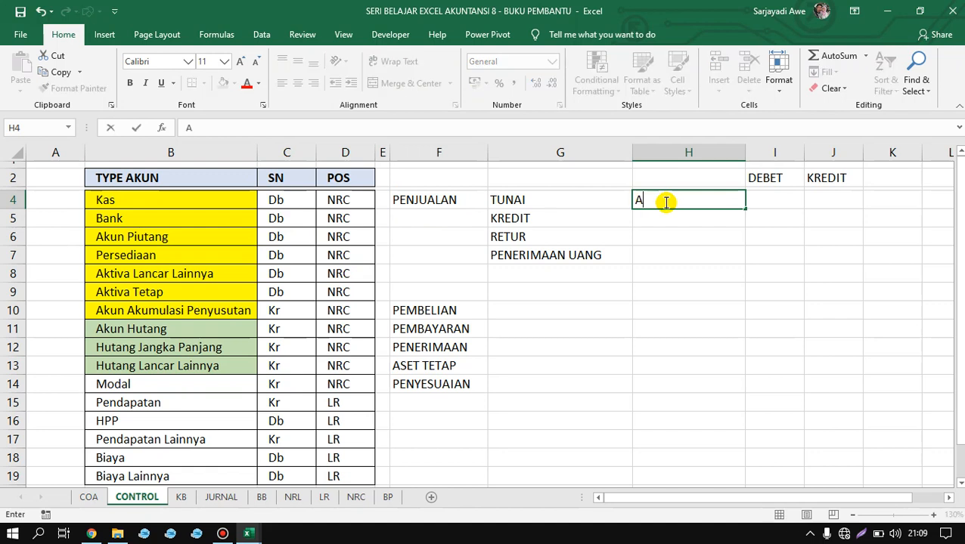
key("BackSpace")
type("KAS/BANK")
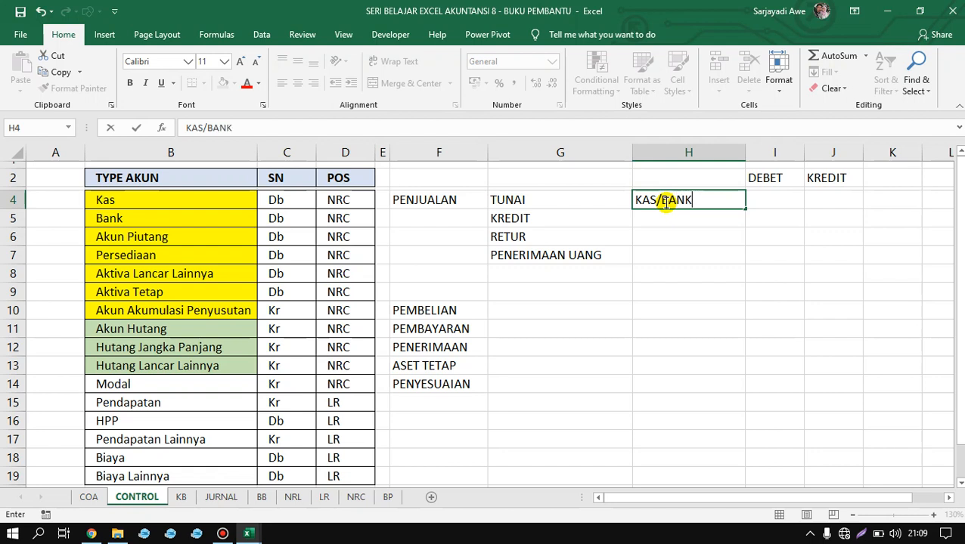
key("Return")
Mark the KAS/BANK row as a debit by entering XXX in I4 under DEBET
left_click(694, 198)
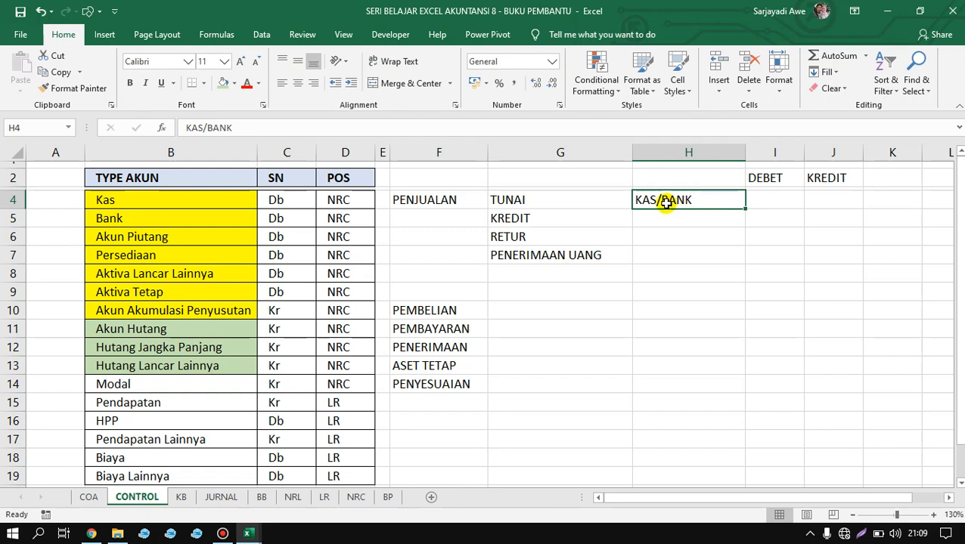
left_click(750, 204)
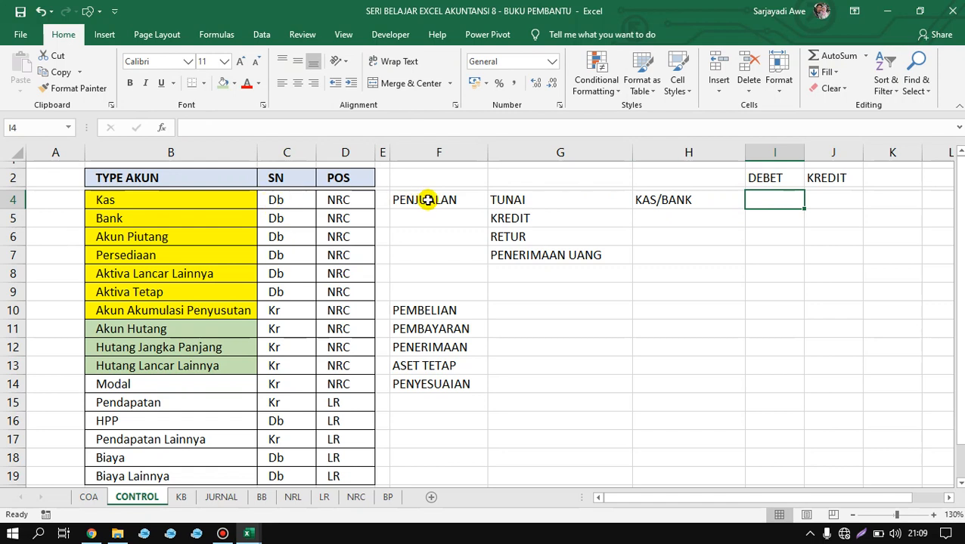
left_click(277, 200)
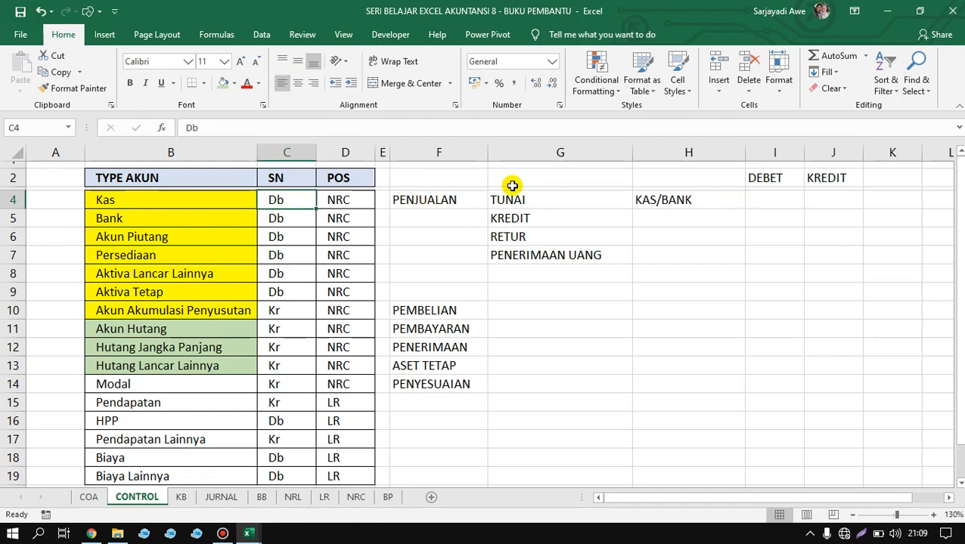
double_click(769, 200)
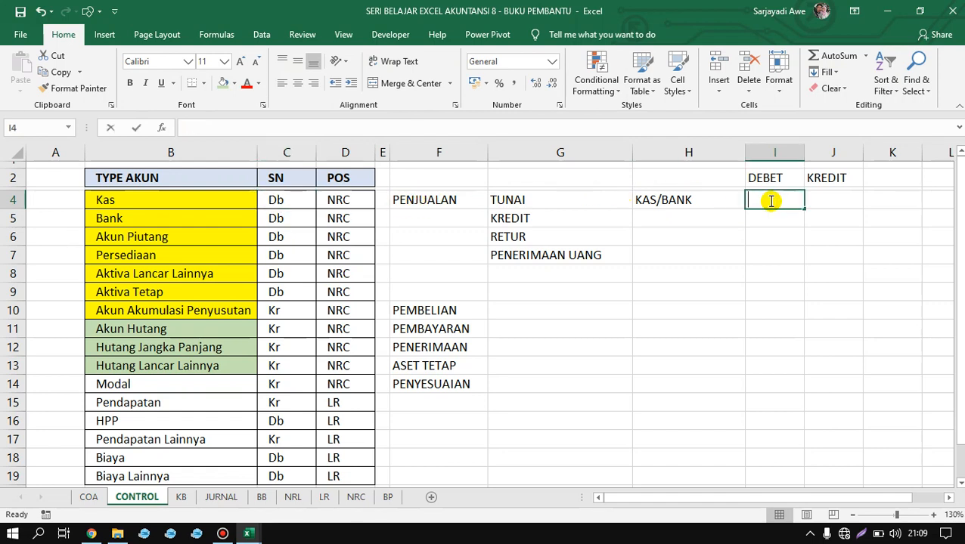
type("XXX")
key("Return")
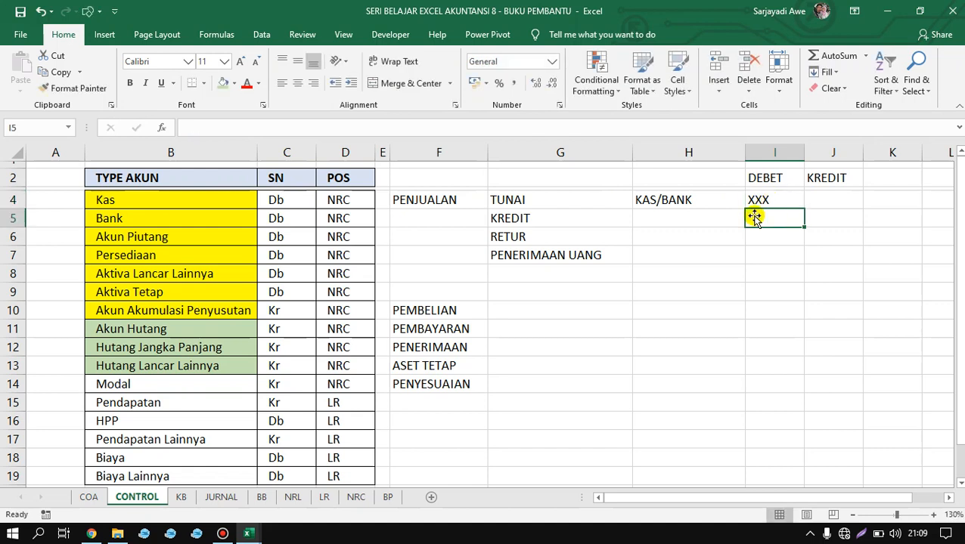
Move the subtypes KREDIT, RETUR and PENERIMAAN UANG down one row to G6:G8
left_click(541, 232)
left_click(540, 226)
key("shift+Down")
key("shift+Down")
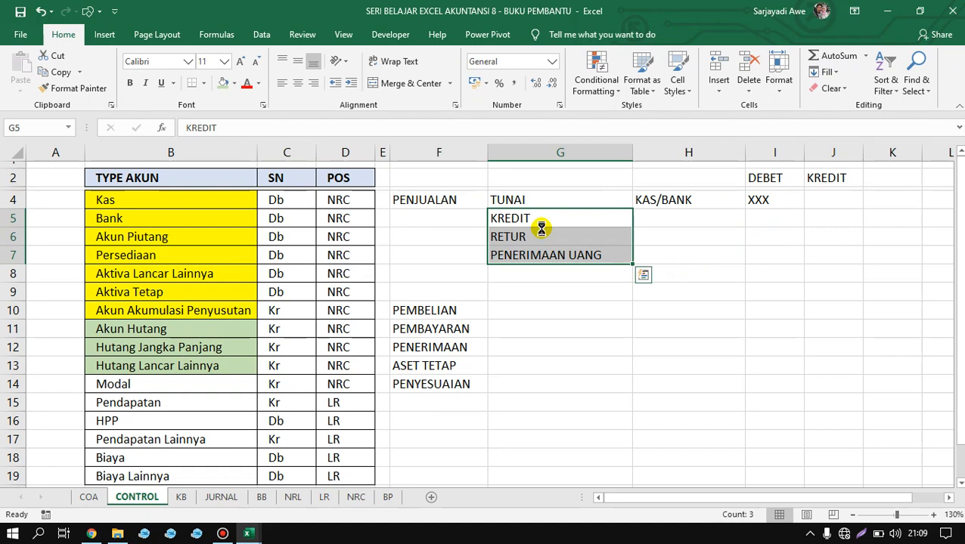
key("ctrl+x")
left_click(541, 228)
key("ctrl+v")
Link H5 to the Pendapatan account type with the formula =B15
left_click(693, 220)
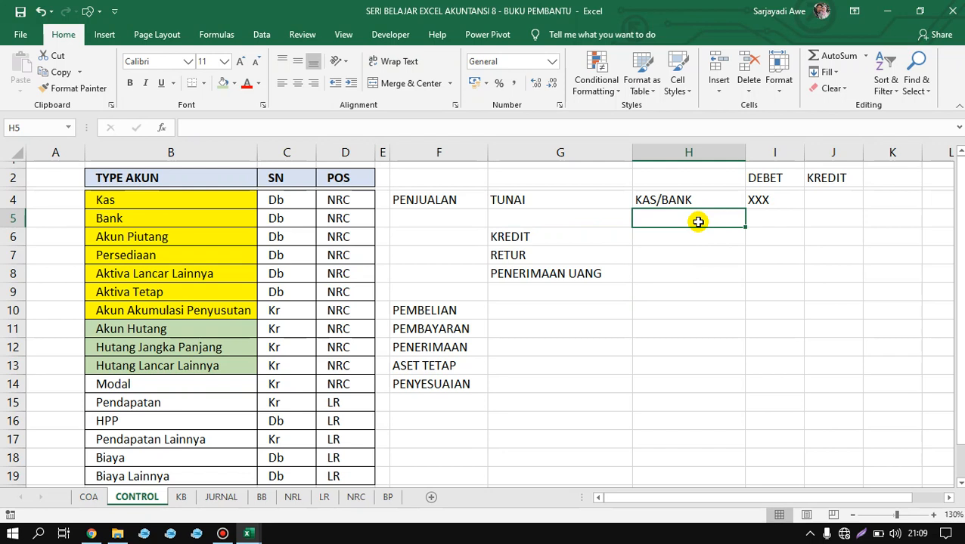
left_click(415, 197)
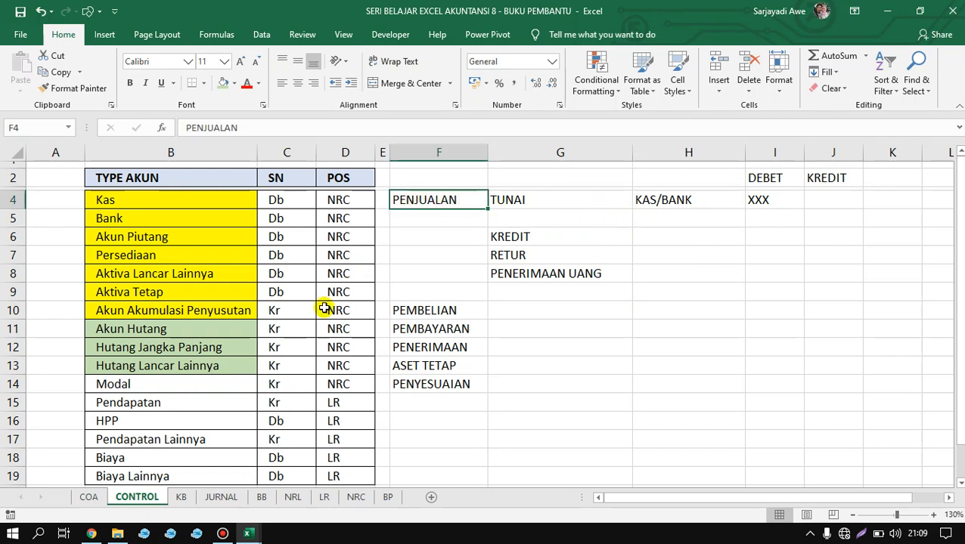
left_click(130, 405)
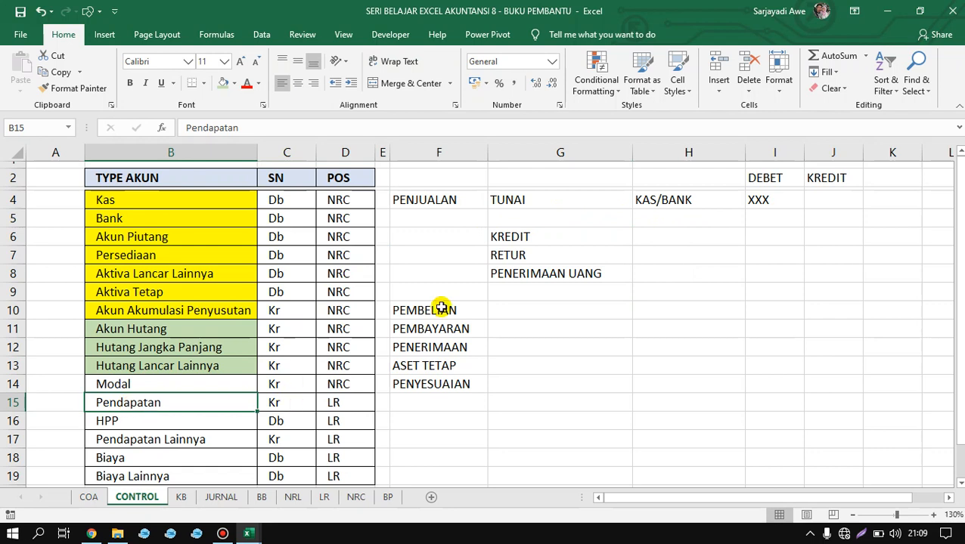
left_click(664, 219)
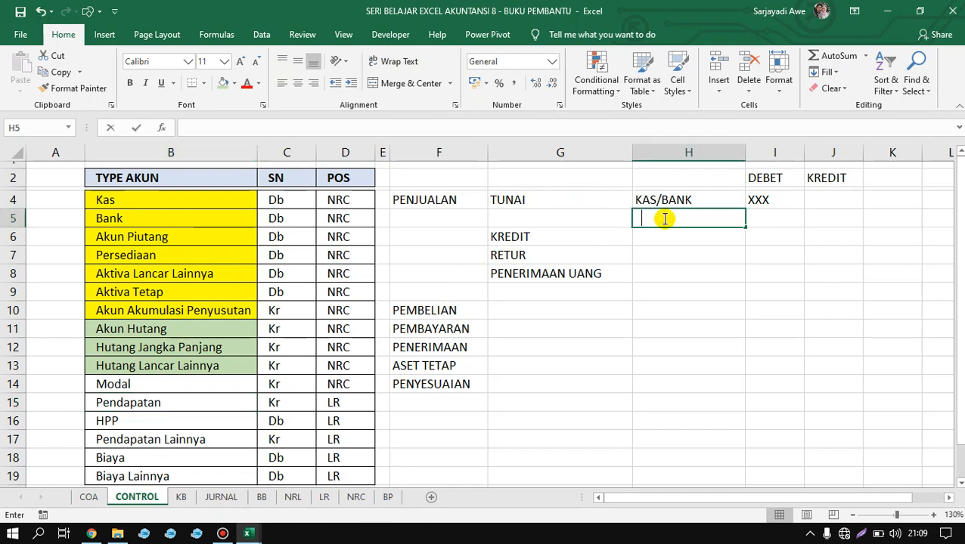
type("=")
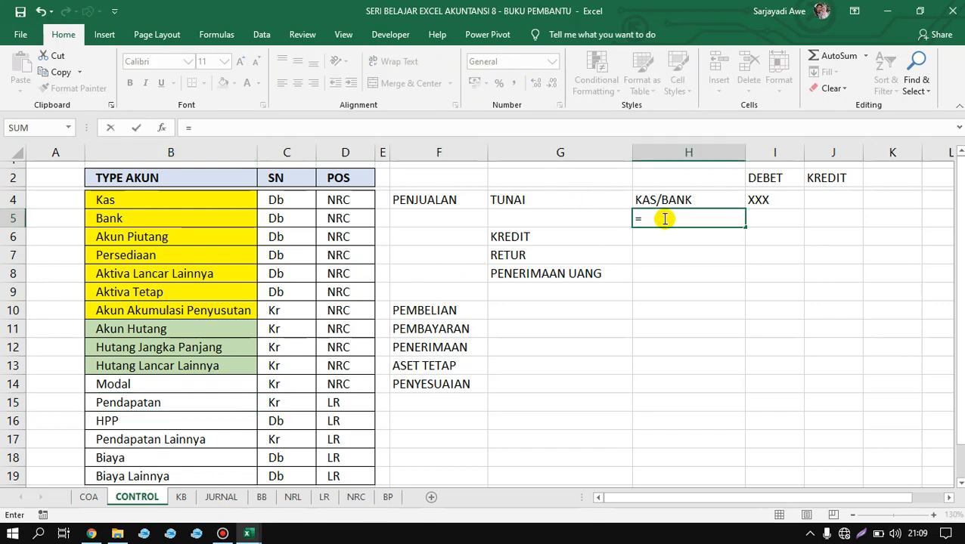
left_click(143, 404)
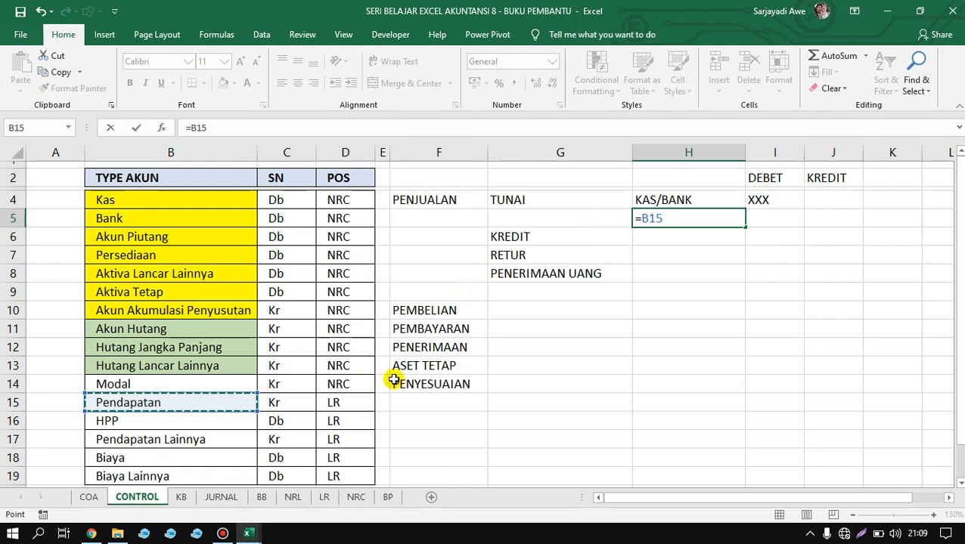
key("Return")
Mark the Pendapatan row as a credit by entering XXX in J5 under KREDIT
left_click(815, 229)
left_click(841, 217)
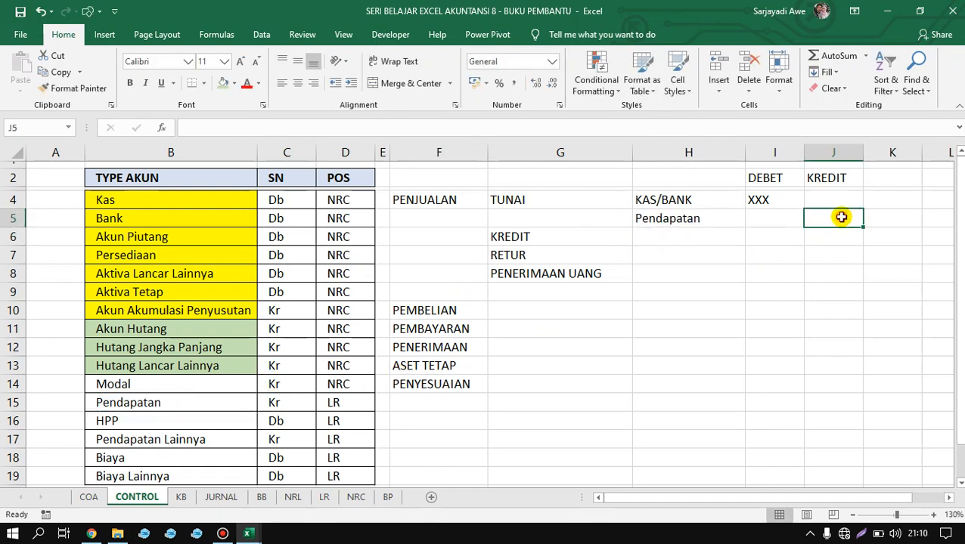
type("XXX")
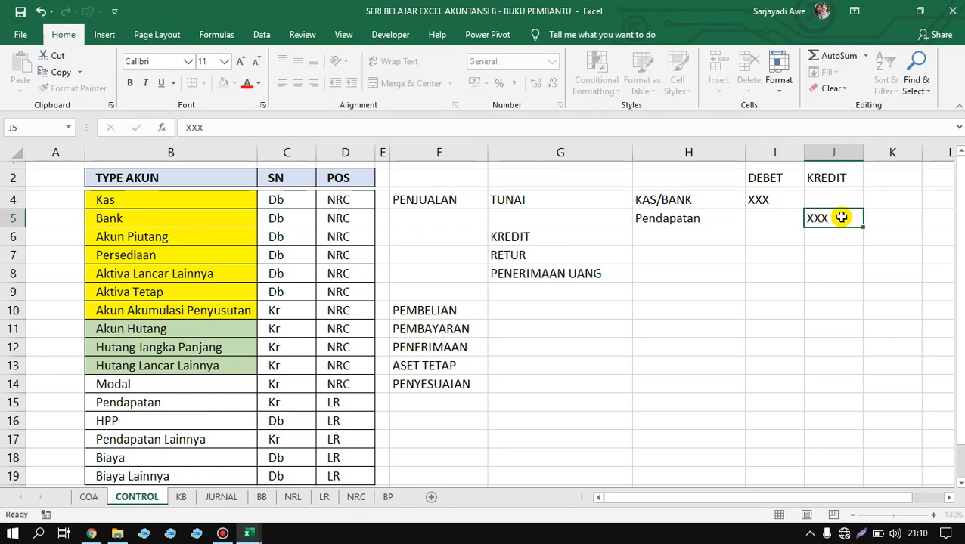
key("Return")
left_click(282, 152)
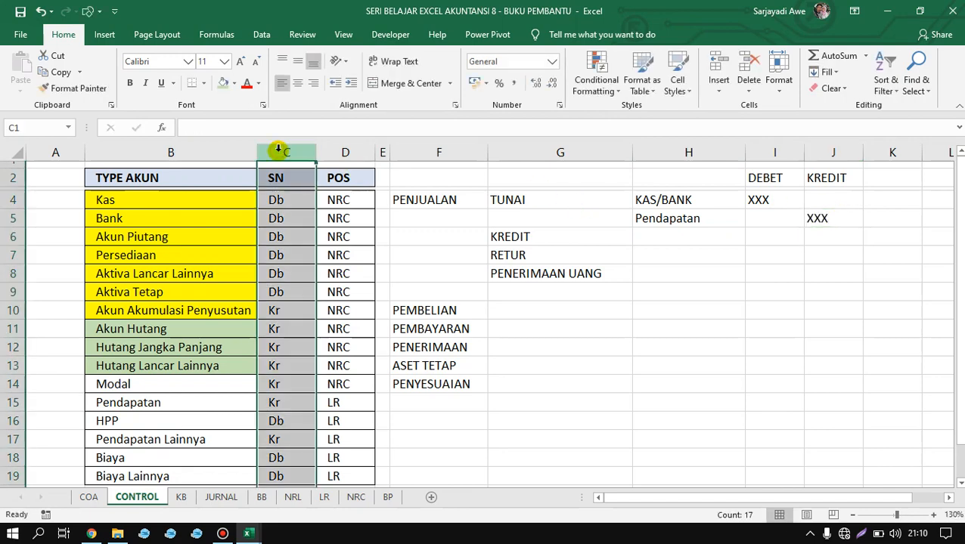
left_click(650, 231)
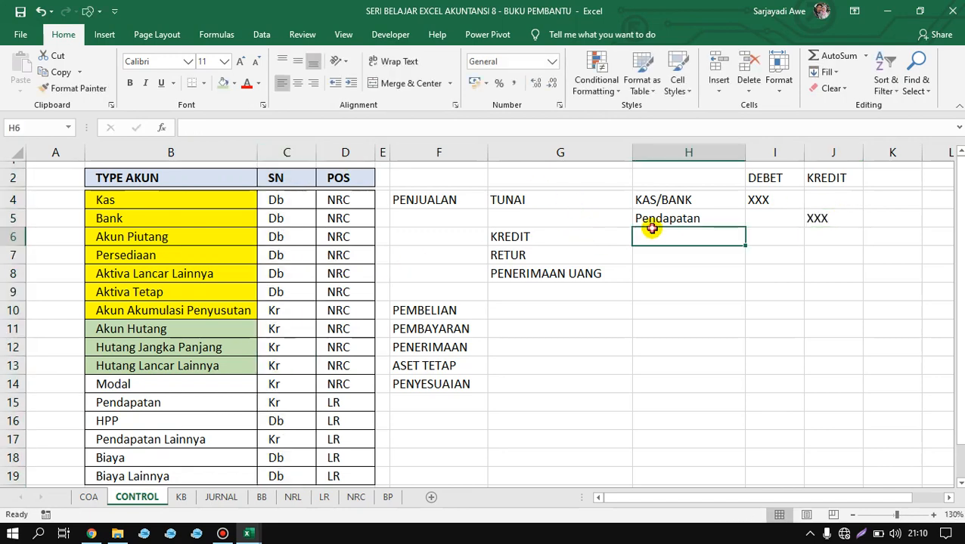
left_click(663, 220)
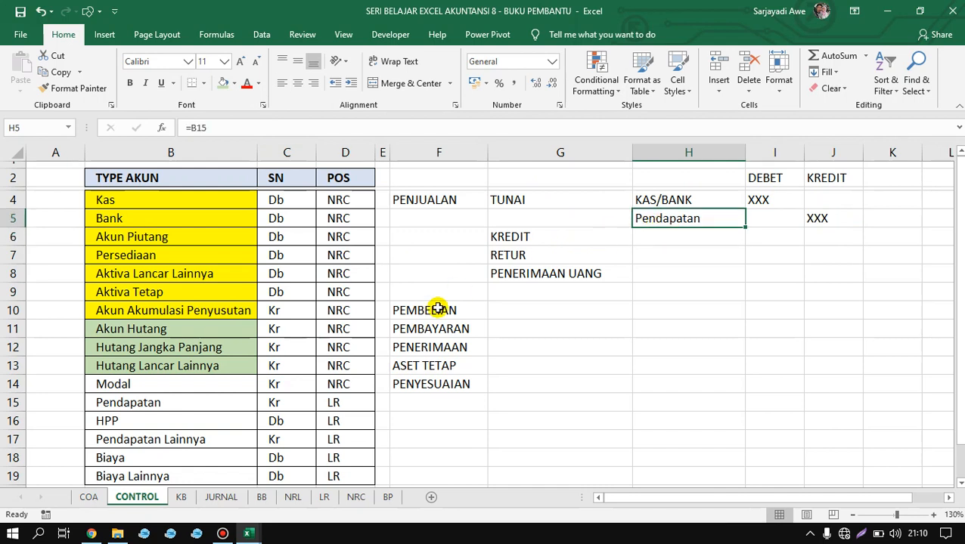
left_click(177, 414)
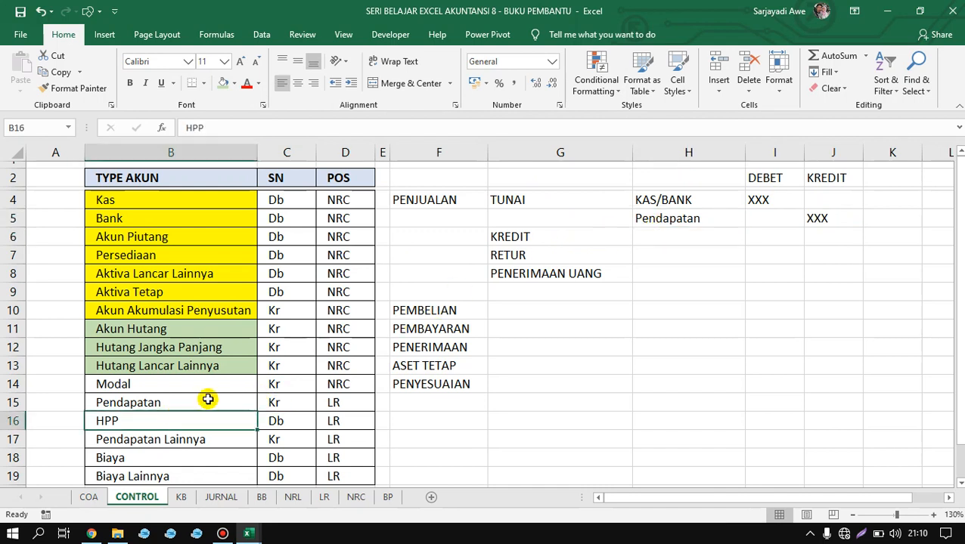
left_click(206, 401)
left_click(276, 400)
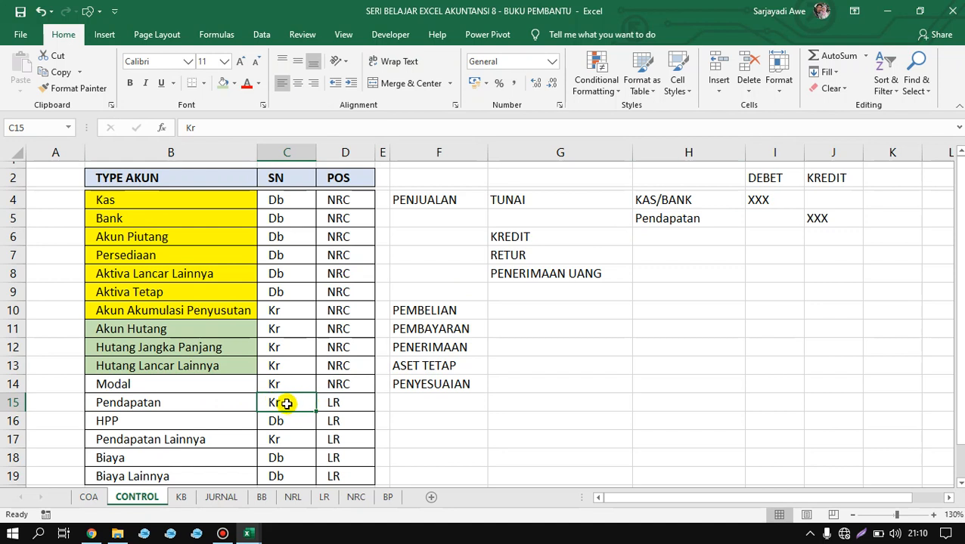
left_click(829, 215)
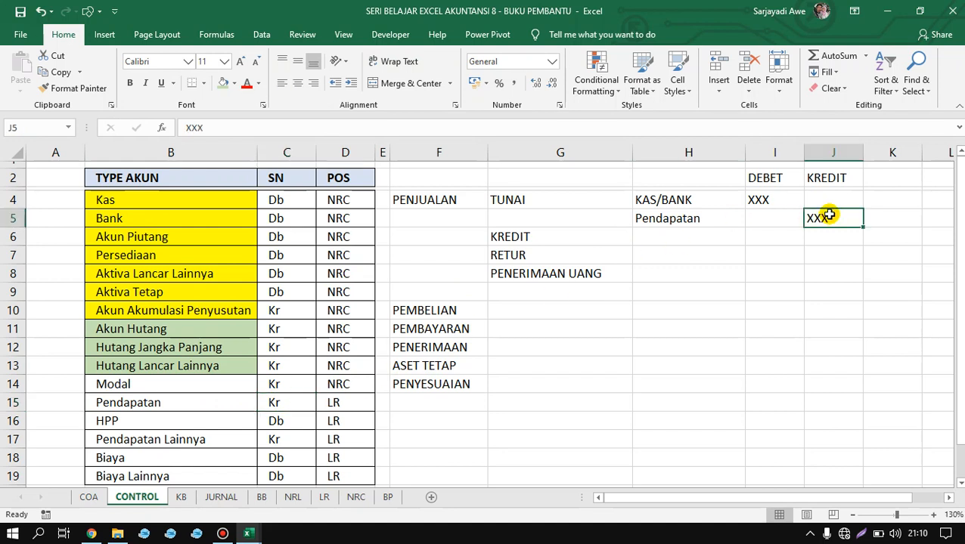
left_click_drag(666, 201, 792, 227)
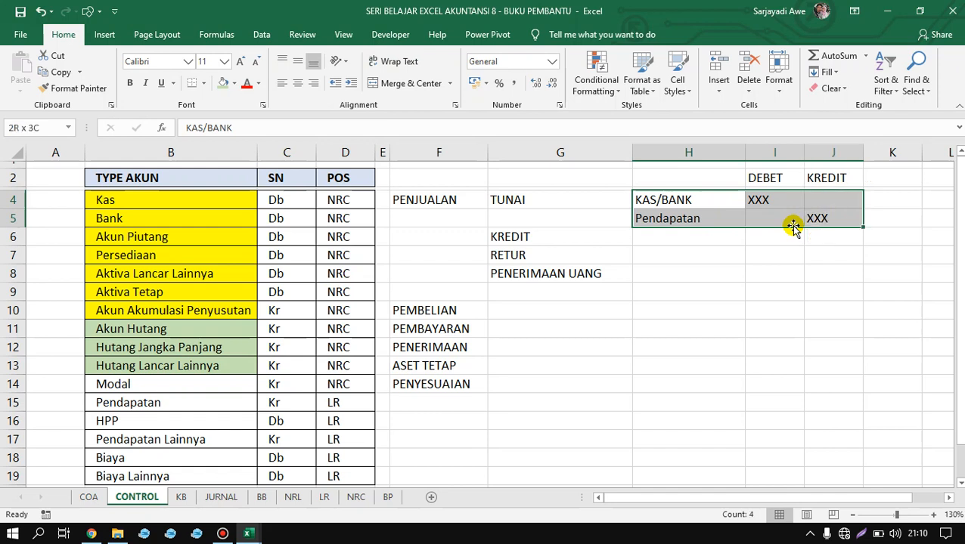
Move the subtypes RETUR and PENERIMAAN UANG down one row to G8:G9
left_click(694, 254)
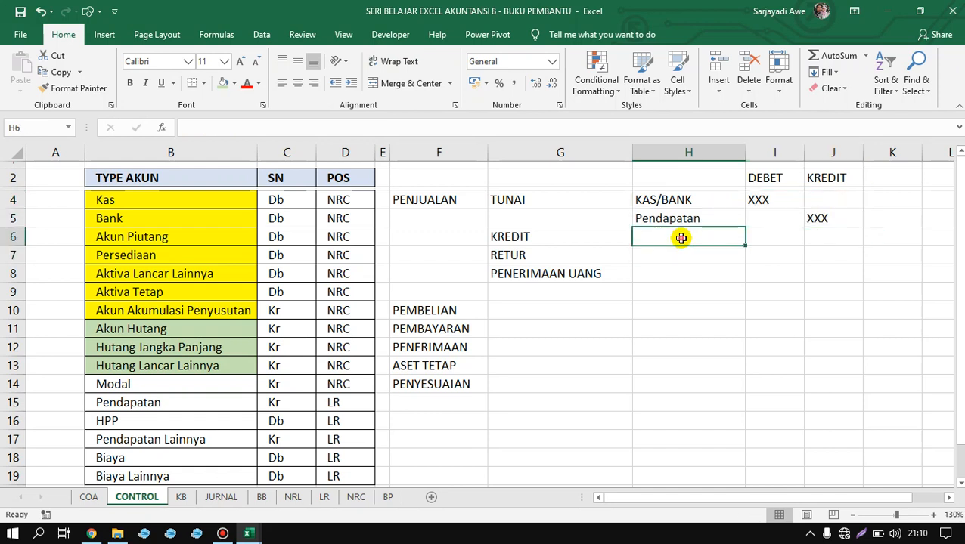
left_click(682, 239)
key("Left")
key("Down")
key("shift+Down")
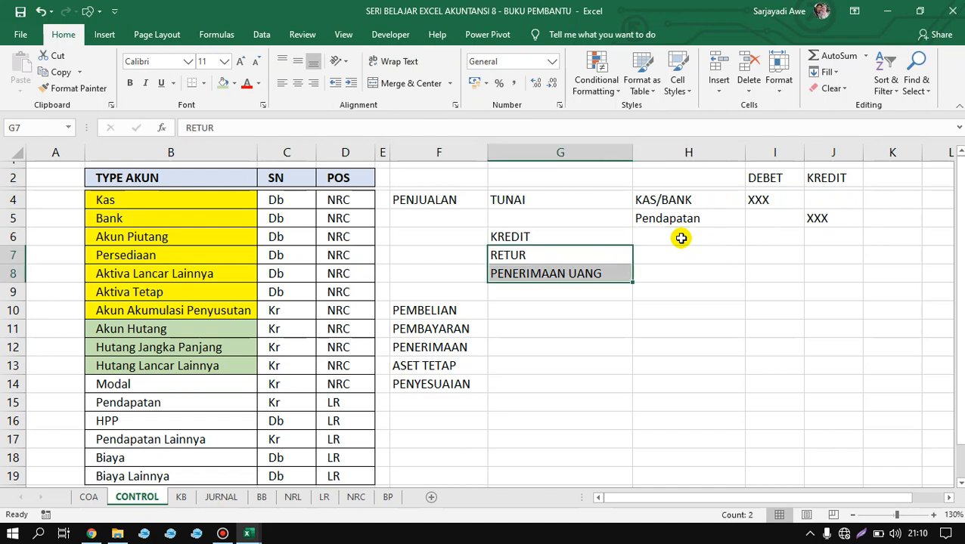
key("ctrl+x")
key("Down")
key("shift+Down")
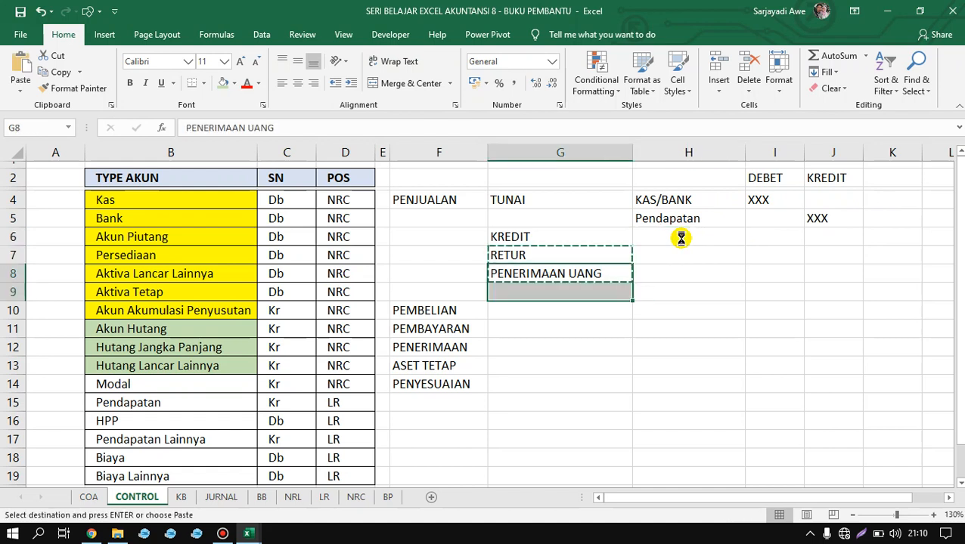
key("ctrl+v")
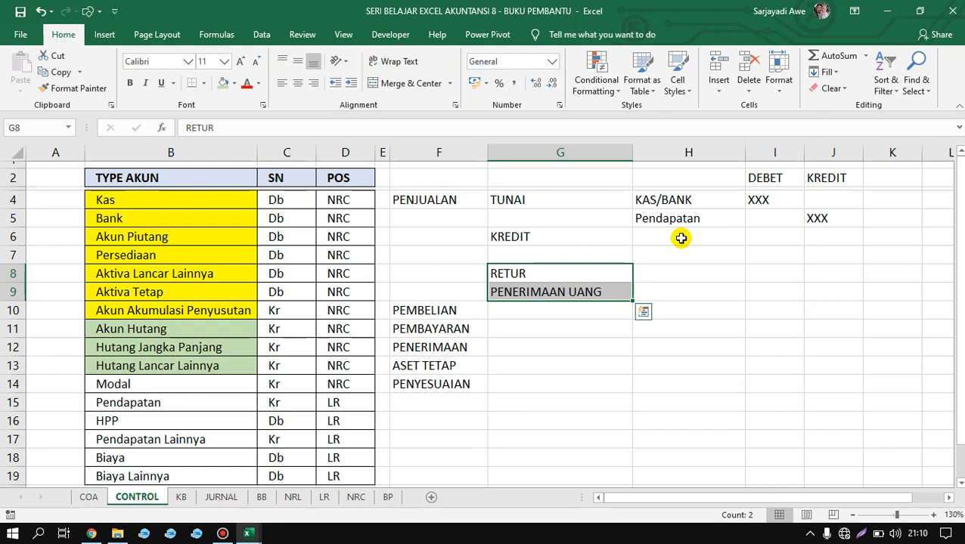
Link H6 in the KREDIT sales row to the Akun Piutang account type with the formula =B6
double_click(680, 238)
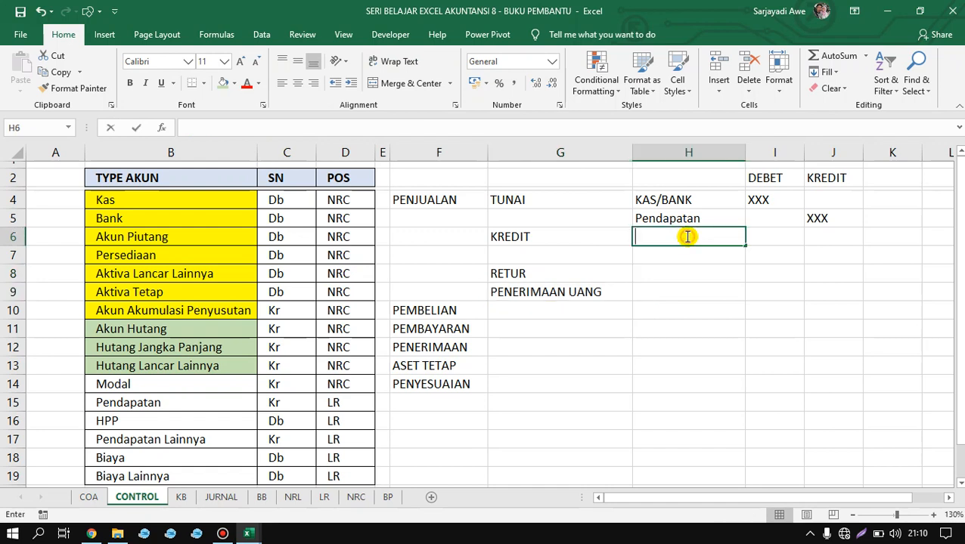
left_click(682, 278)
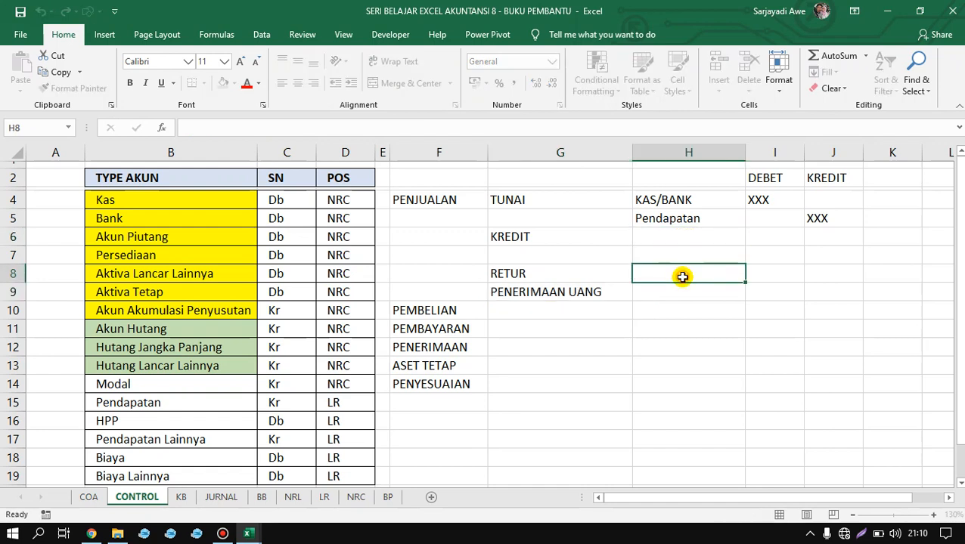
left_click(675, 235)
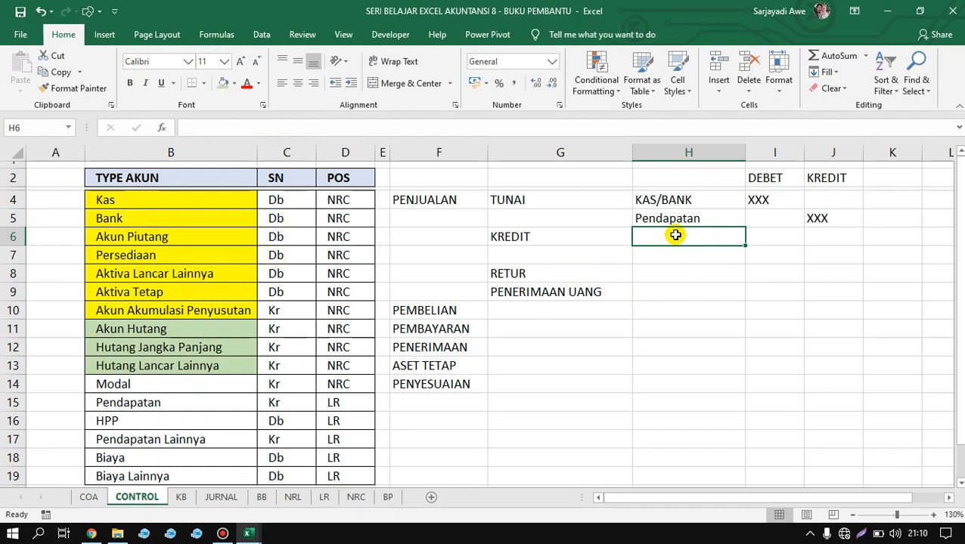
type("=")
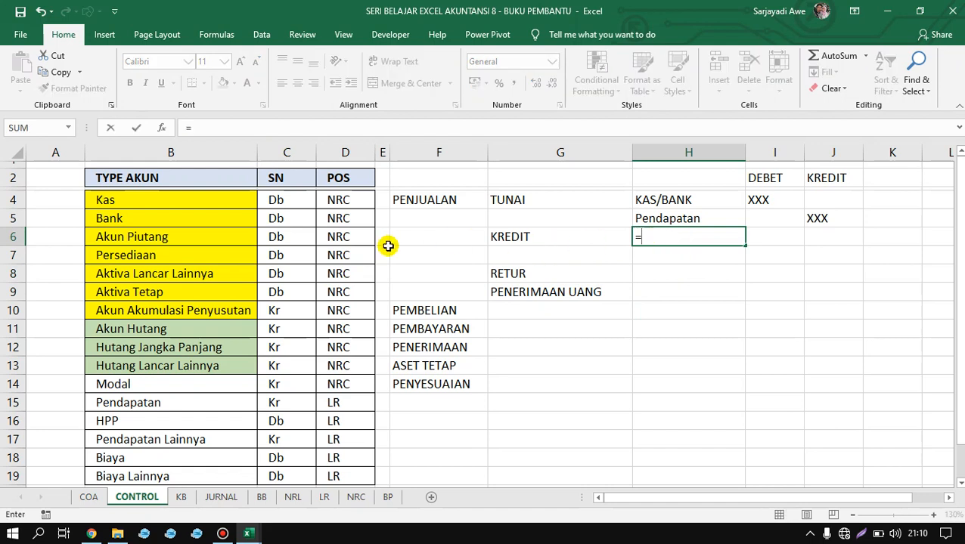
left_click(155, 239)
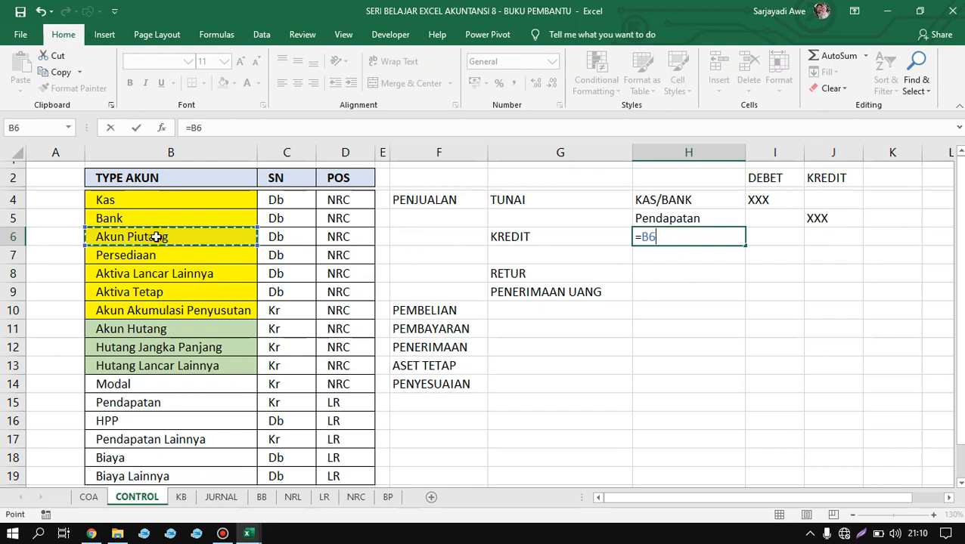
key("Return")
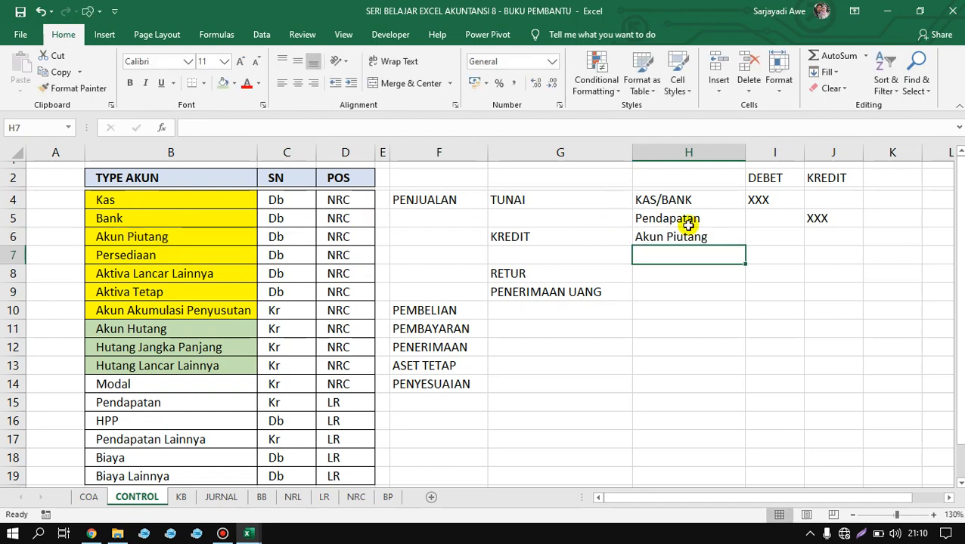
Mark the Akun Piutang row as a debit by entering XXX in I6, and check its normal balance in C6
left_click(776, 243)
type("XXX")
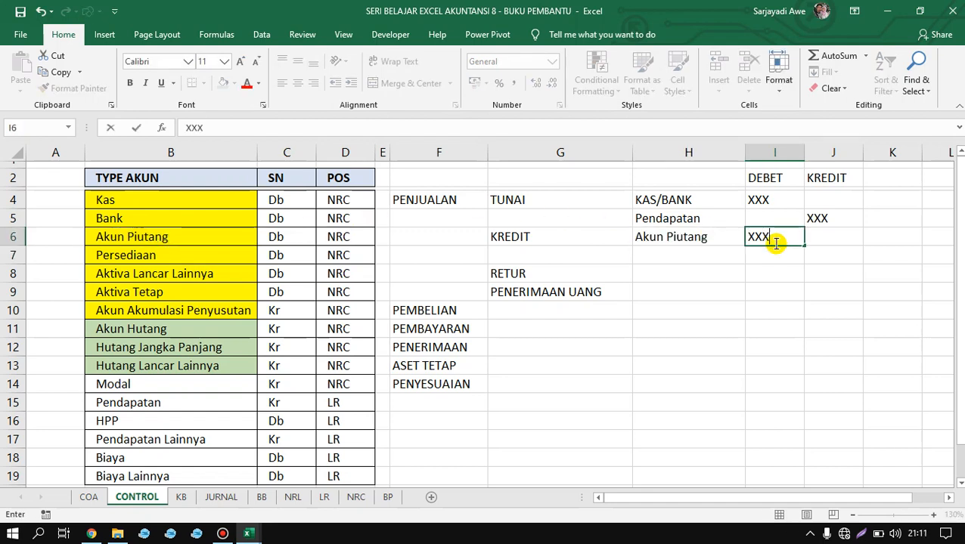
key("Return")
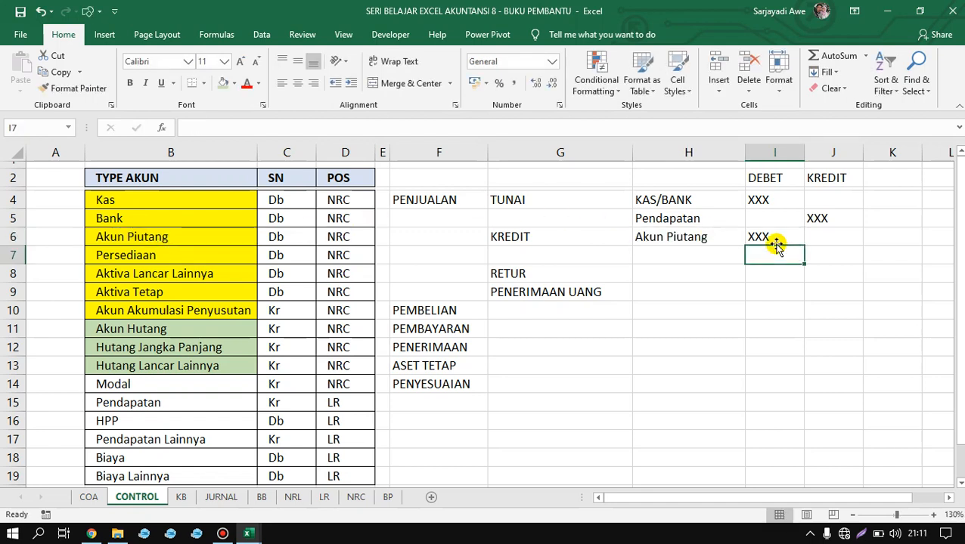
left_click(280, 242)
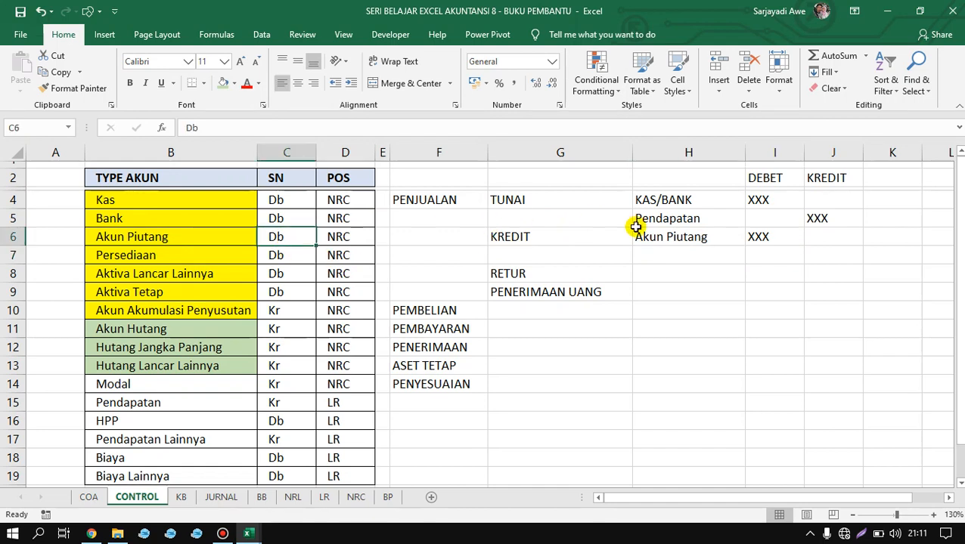
Link H7 to the Pendapatan entry above with the formula =H5
left_click(679, 255)
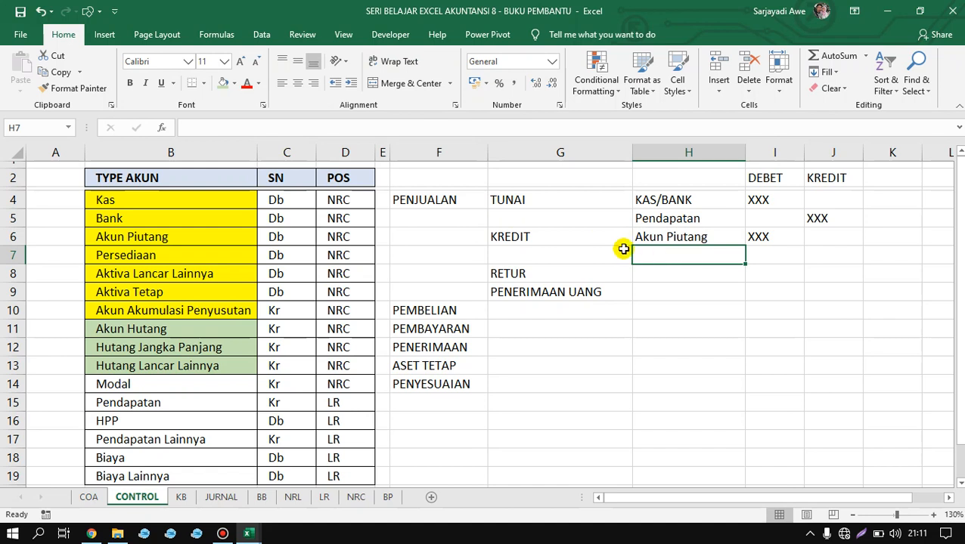
double_click(655, 254)
type("=")
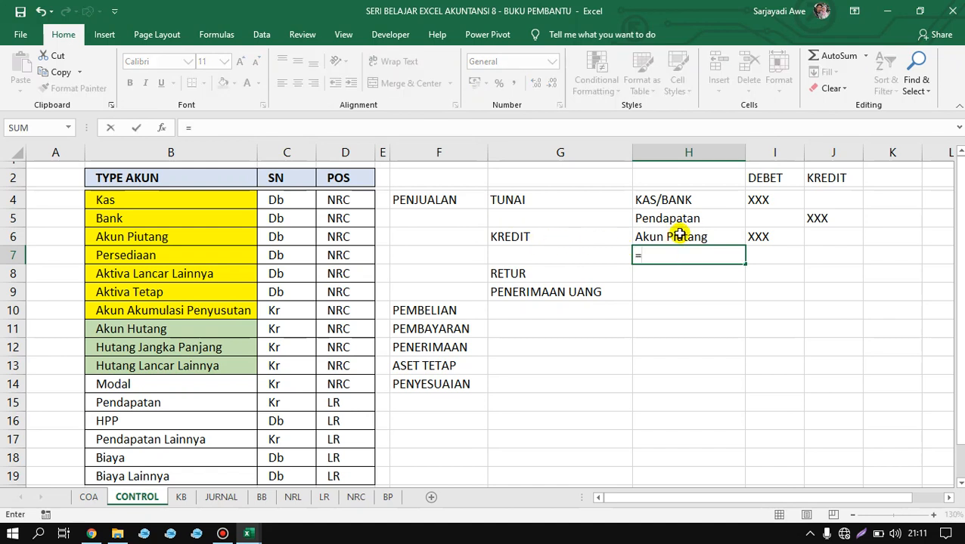
left_click(695, 218)
key("Return")
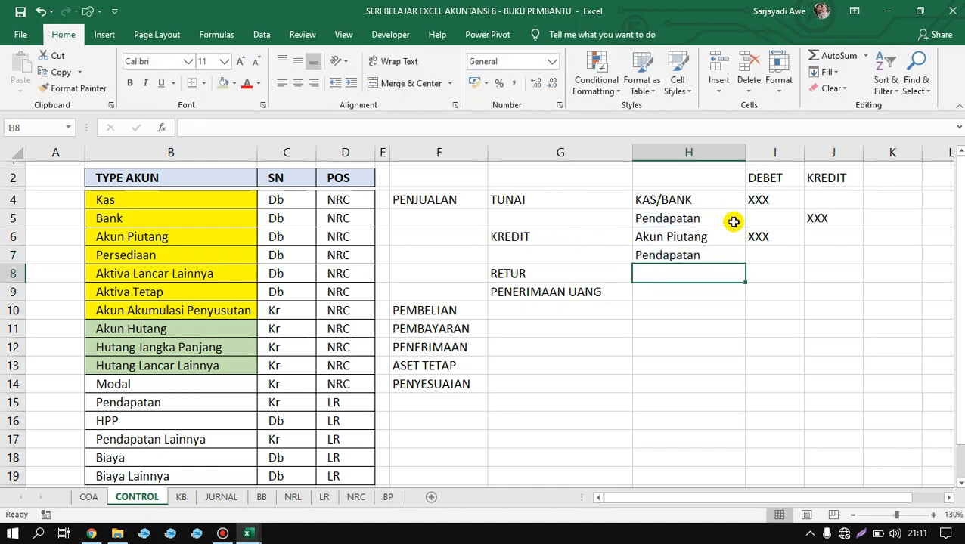
left_click(822, 257)
type("=")
key("Down")
key("Down")
key("Down")
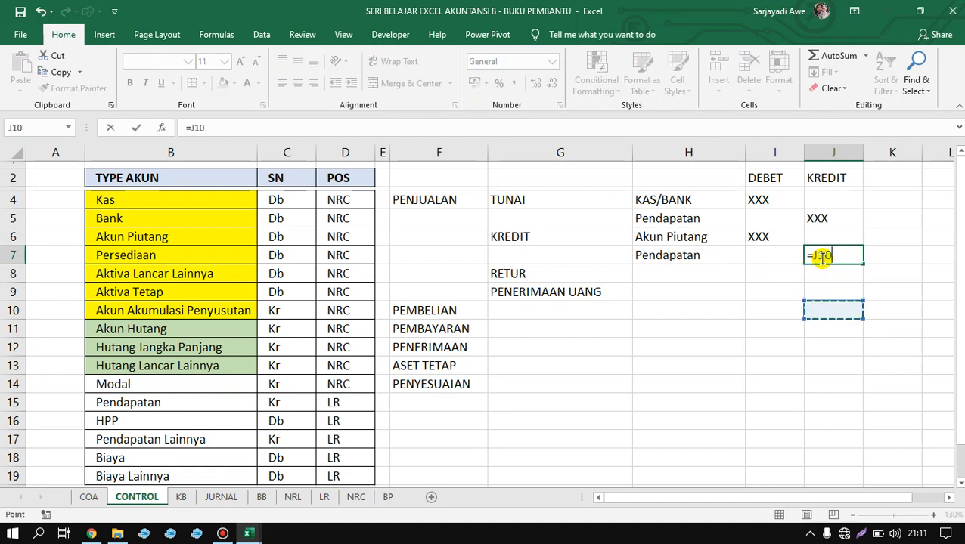
key("Up")
key("Up")
key("Up")
key("Up")
key("Up")
key("Up")
key("Return")
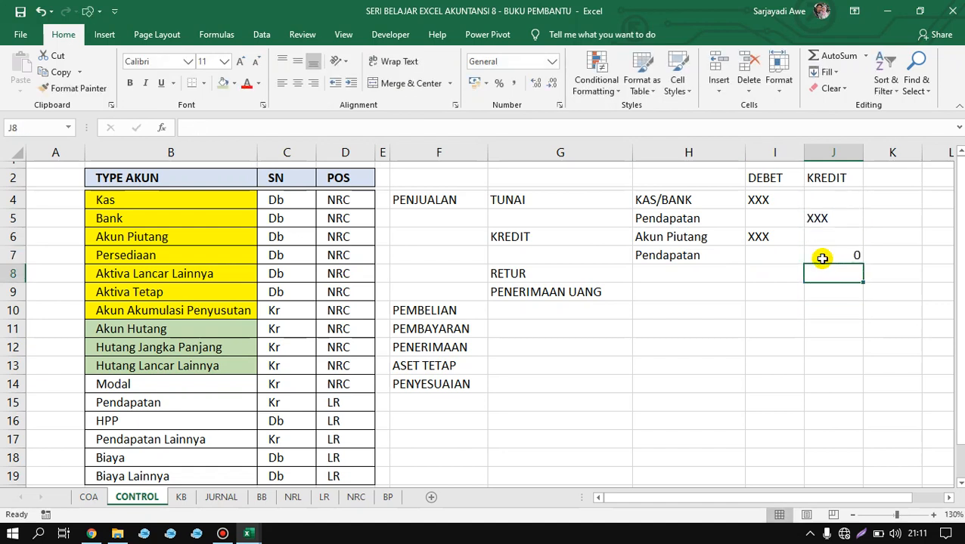
Mark the credit sale's Pendapatan row as a credit by entering the formula =J5 in J7
left_click(821, 257)
type("=")
left_click(821, 257)
key("Up")
key("Up")
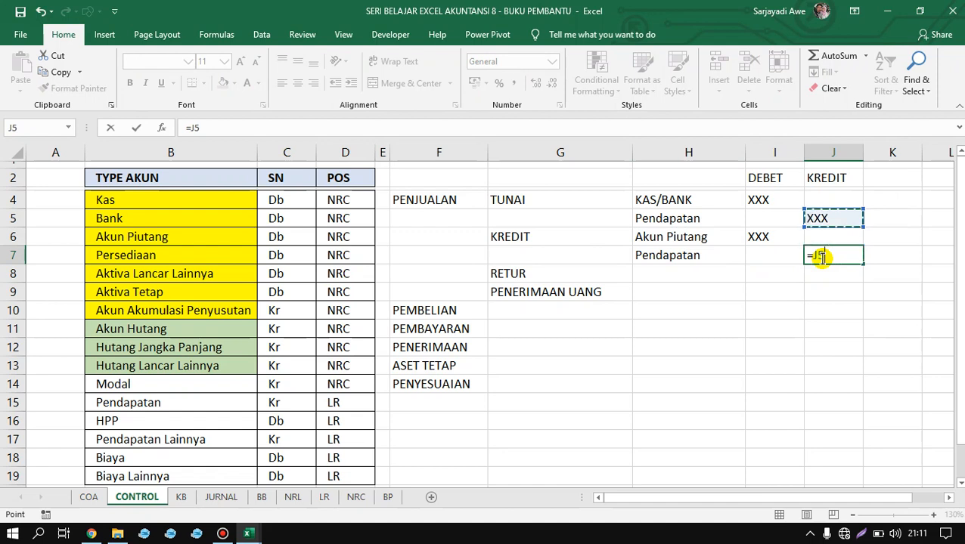
key("Return")
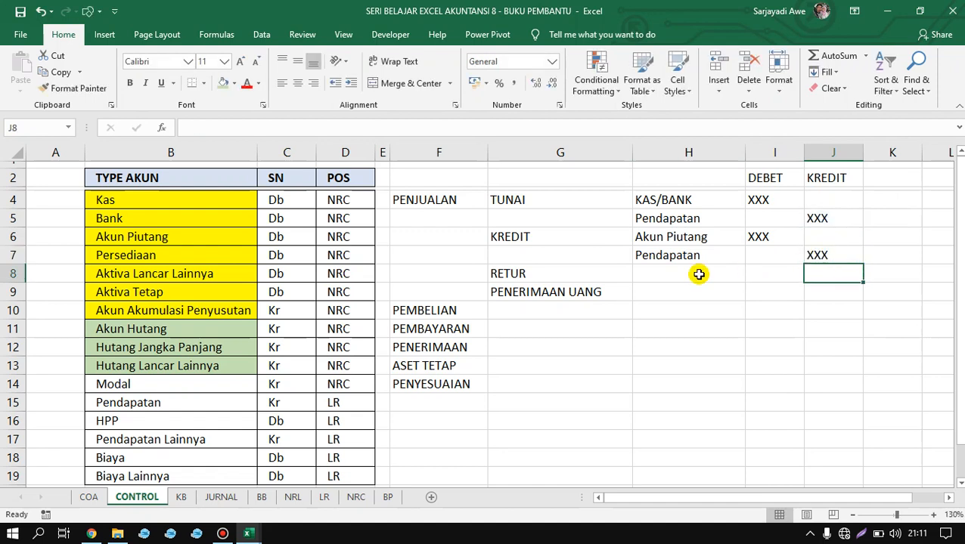
Move the subtype PENERIMAAN UANG down one row to G10, leaving a second row for RETUR
left_click(611, 291)
key("ctrl+x")
key("Down")
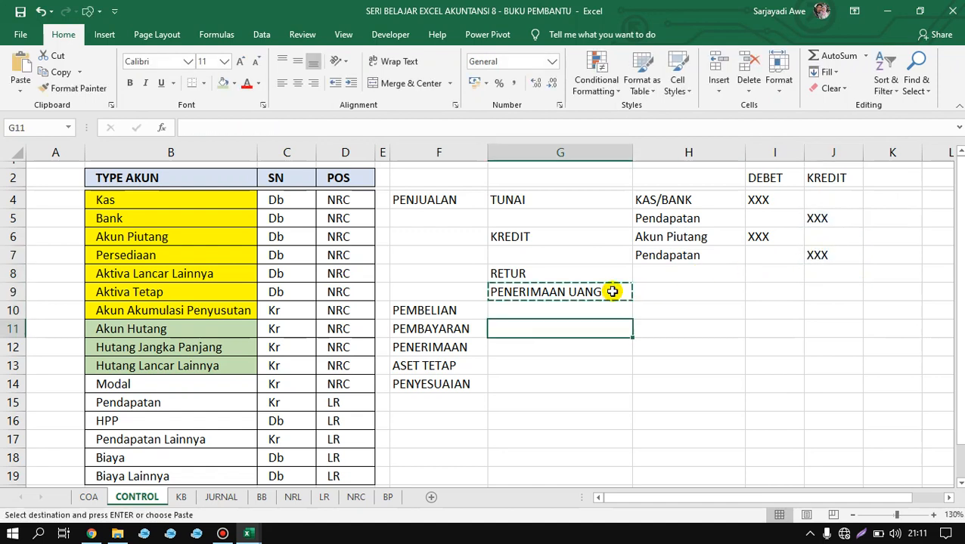
key("Return")
Examine the normal balance and report position of the Pendapatan account type in row 15 to decide the account for the RETUR entry
left_click(715, 273)
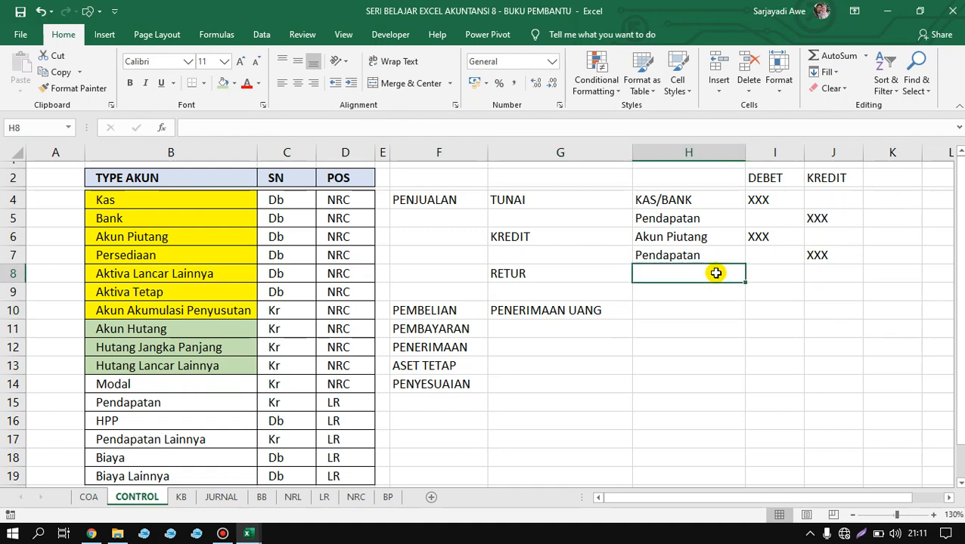
left_click(681, 310)
left_click(581, 316)
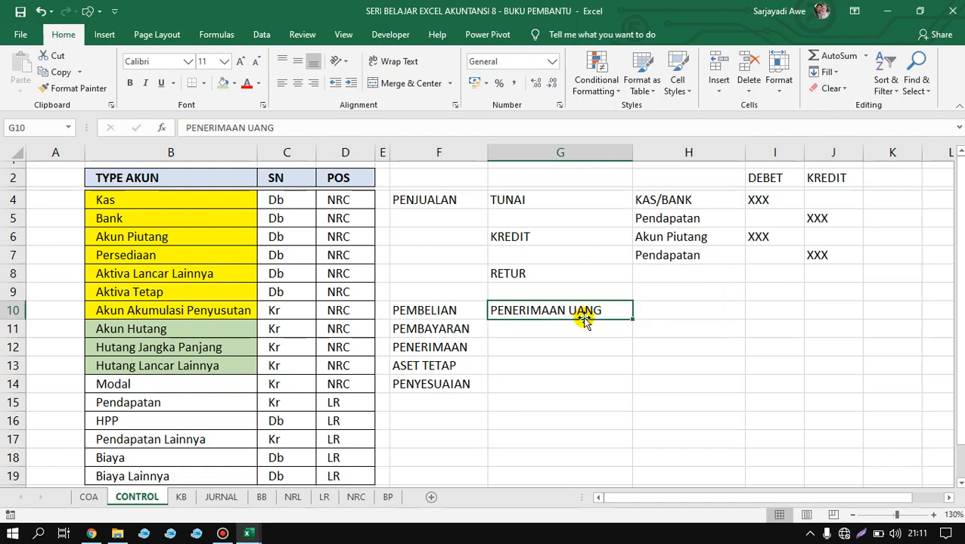
key("Up")
key("Up")
key("Right")
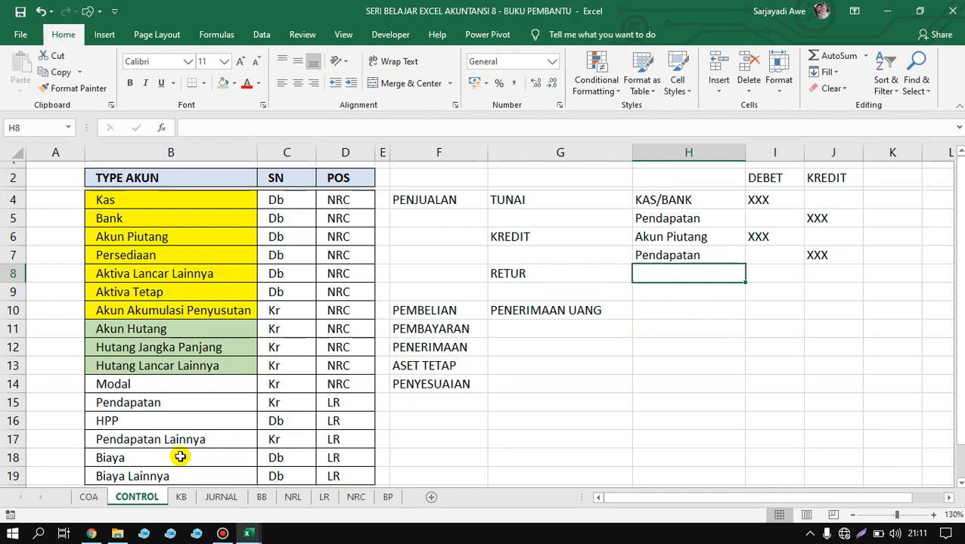
left_click(127, 436)
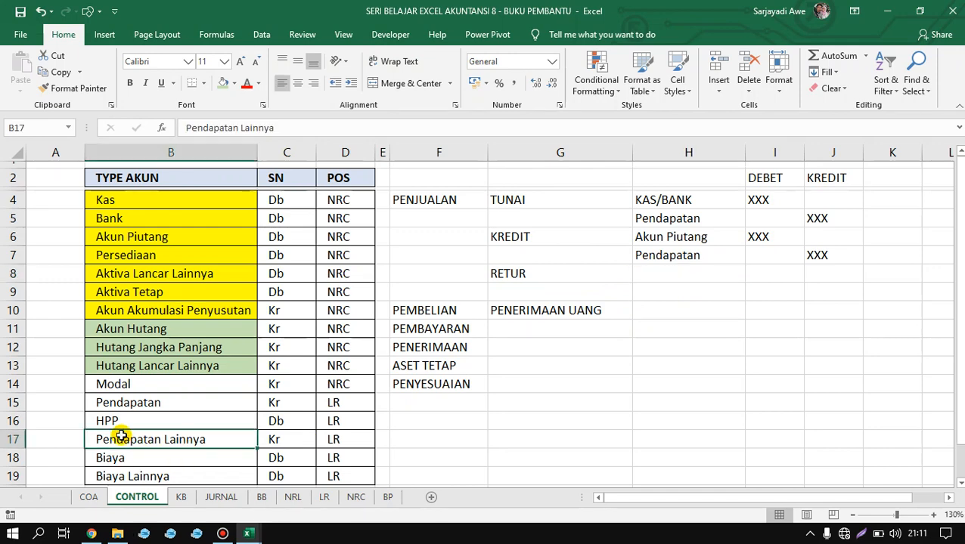
key("Down")
key("Down")
key("Down")
key("Up")
key("Up")
key("Up")
key("Up")
key("Up")
key("Up")
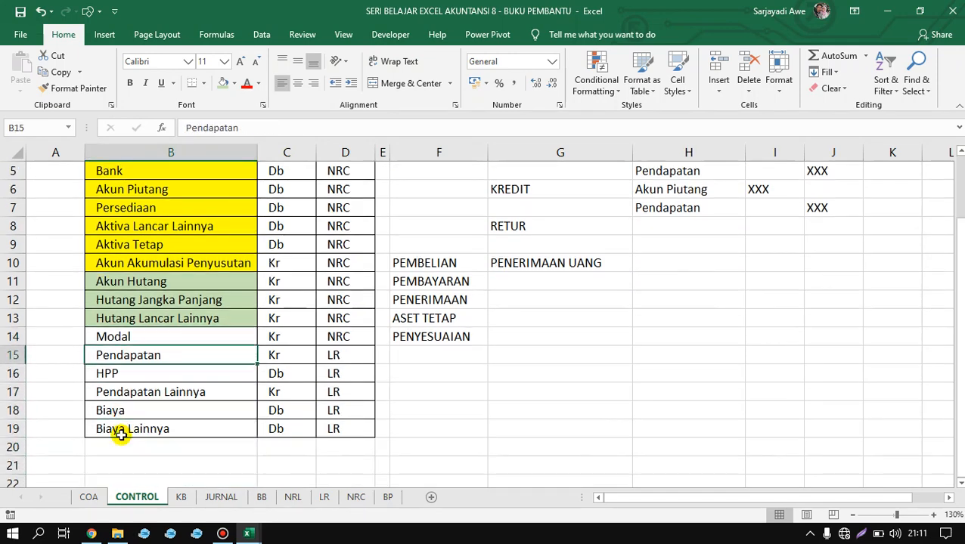
key("Down")
key("Right")
key("Right")
key("Left")
key("Left")
key("Right")
key("Right")
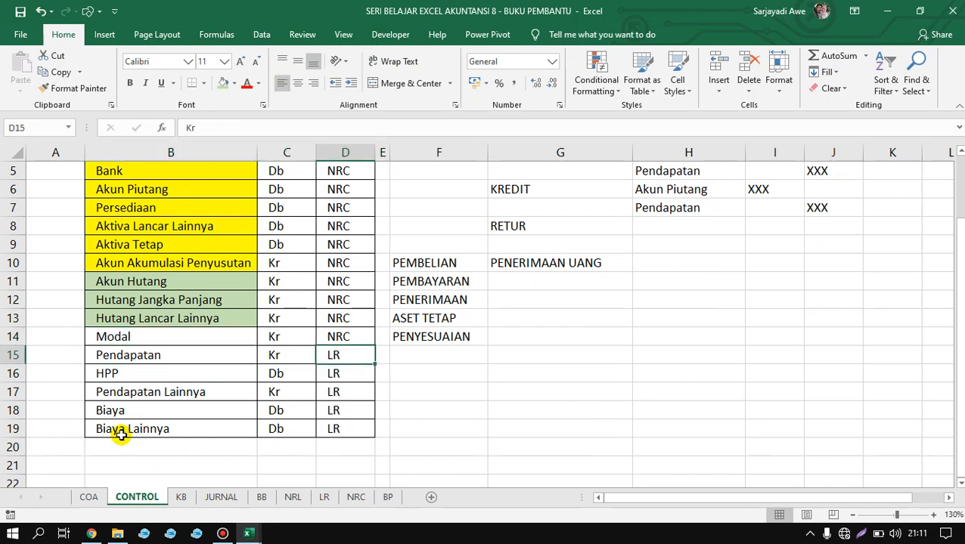
key("Left")
key("Left")
key("Left")
key("Right")
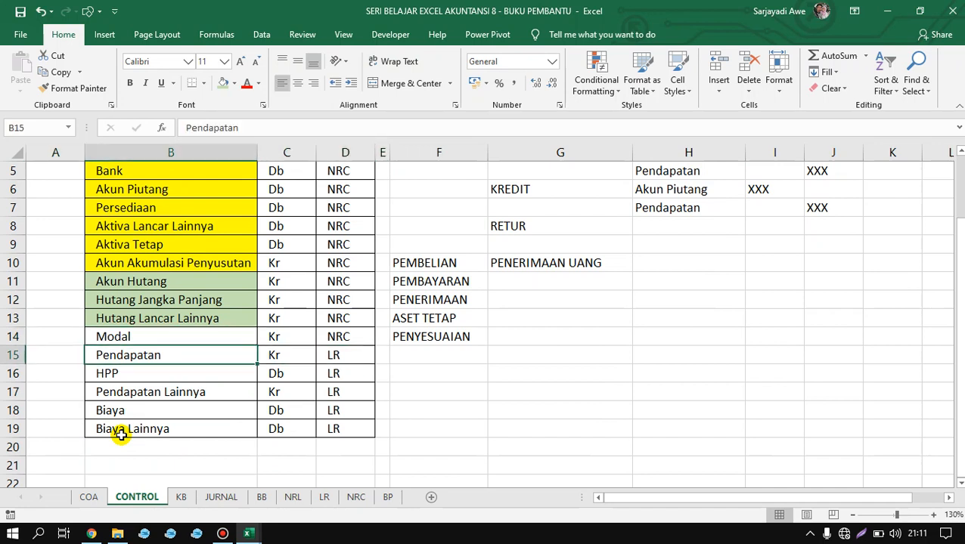
key("Right")
key("Right")
key("Left")
key("Left")
key("Right")
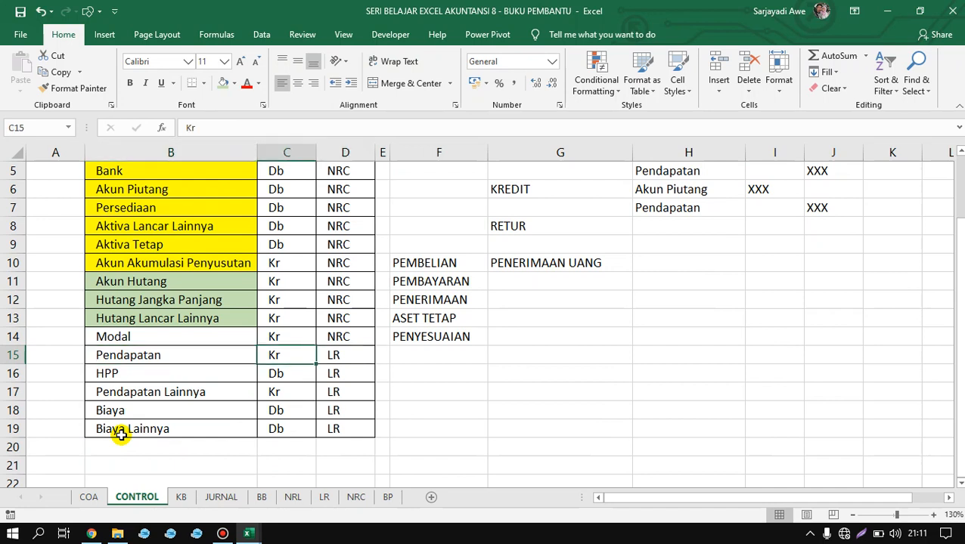
key("Right")
key("Left")
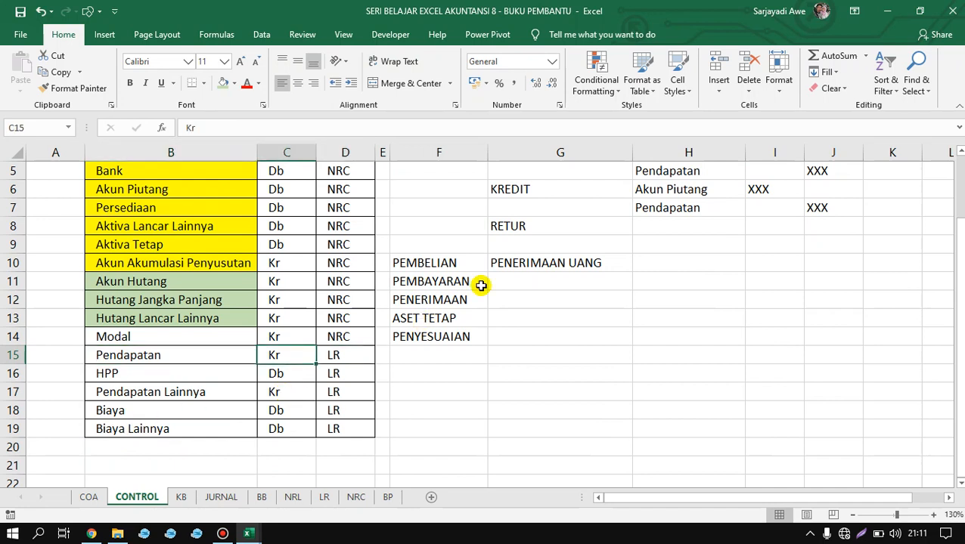
left_click(596, 246)
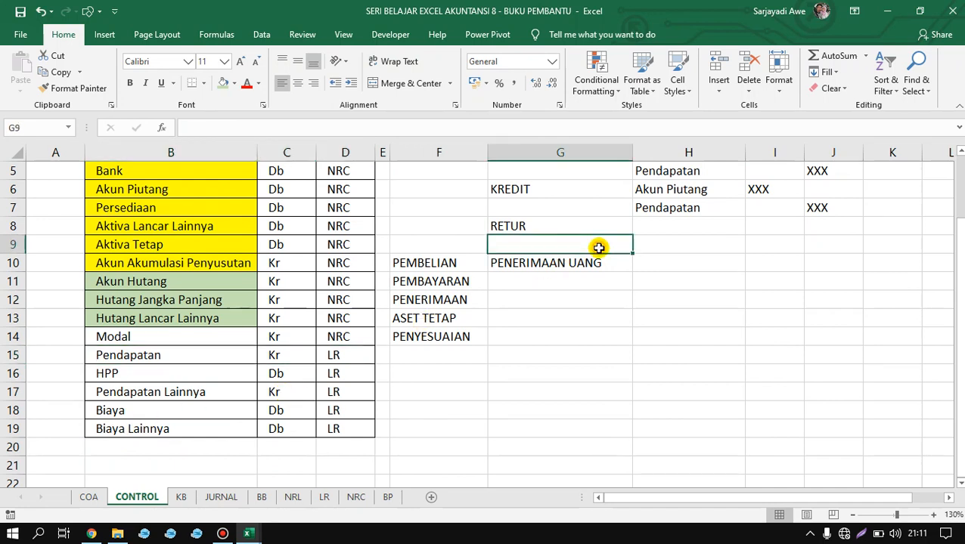
double_click(275, 354)
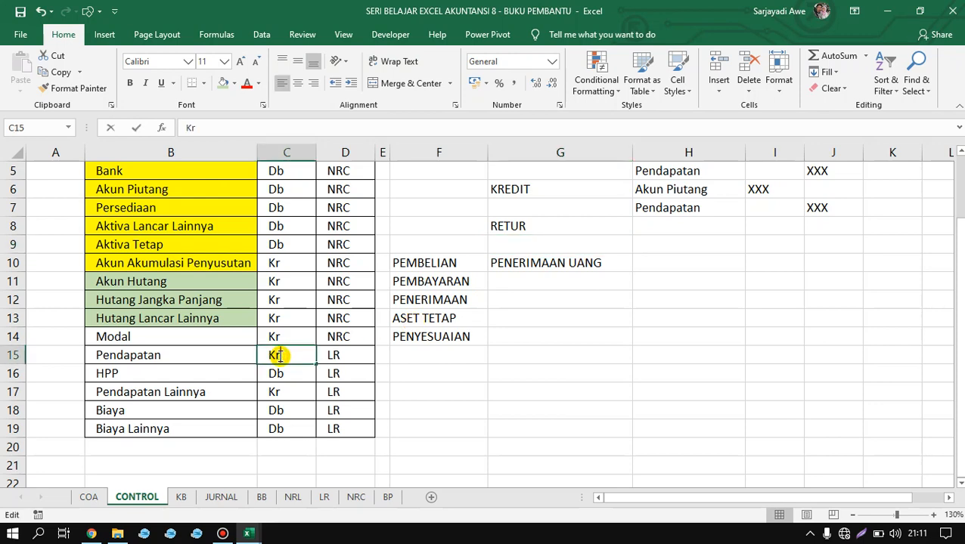
Enter AKUN RETUR in H8 as the first account for the RETUR subtype
left_click(462, 351)
key("Up")
key("Up")
key("Up")
key("Up")
key("Up")
key("Up")
key("Up")
key("Up")
key("Up")
key("Up")
key("Up")
key("Up")
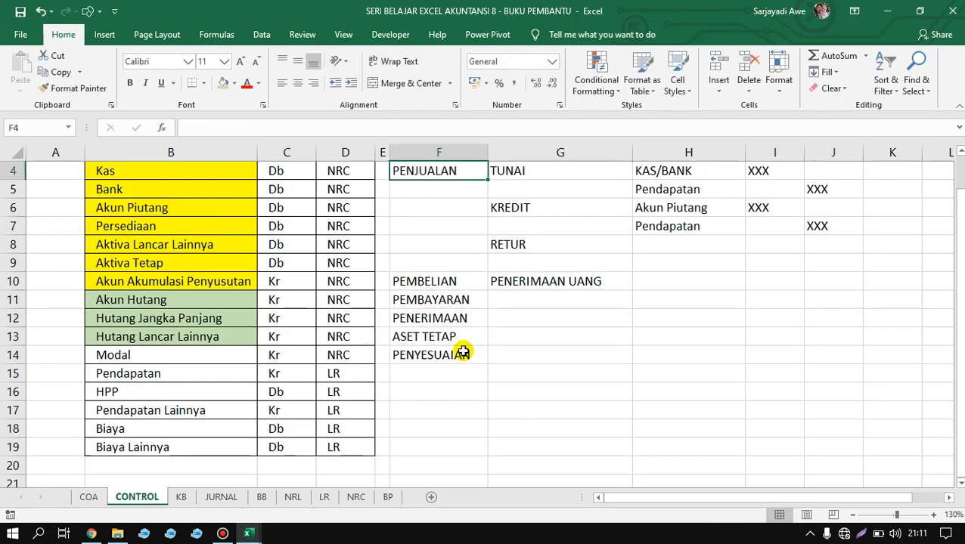
key("Down")
key("Down")
key("Down")
key("Down")
key("Right")
key("Down")
key("Down")
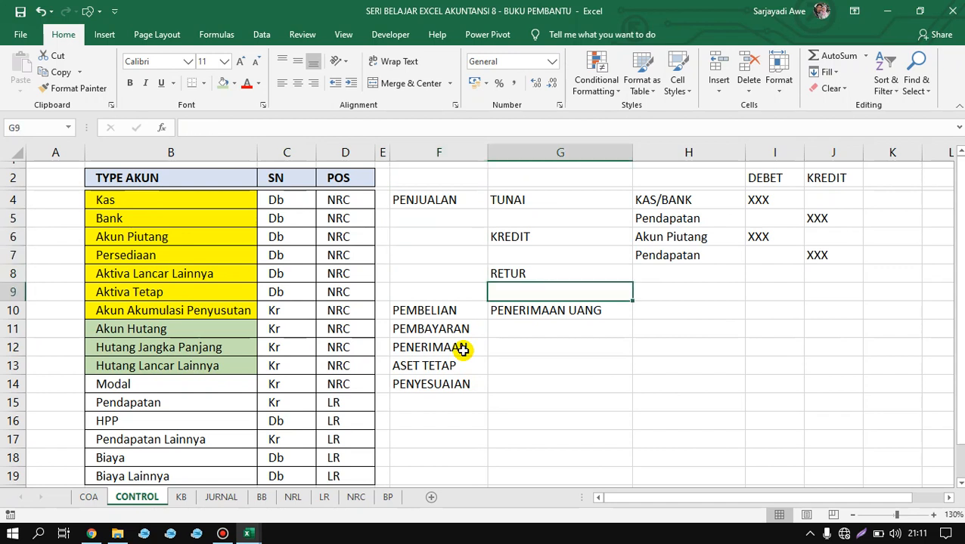
key("Right")
key("Up")
key("Left")
key("Left")
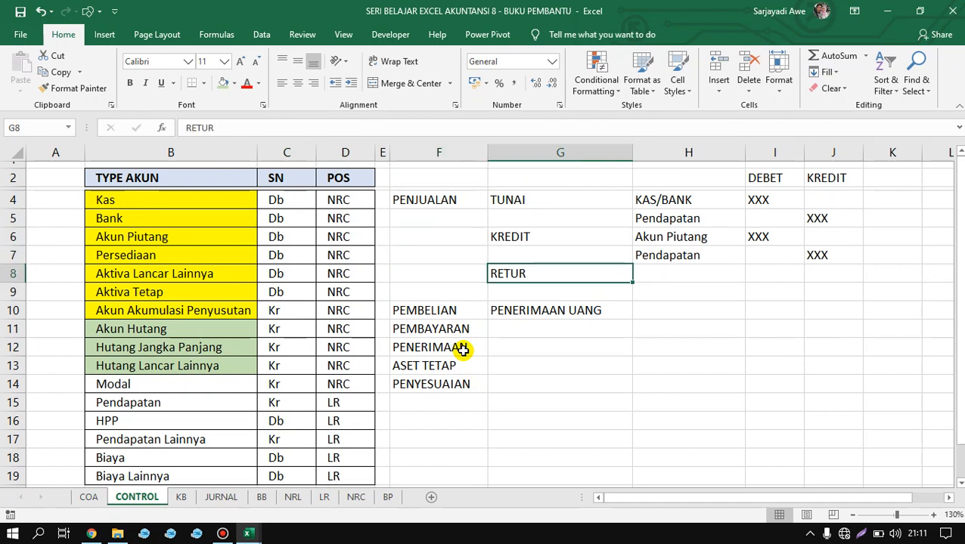
key("Right")
key("Right")
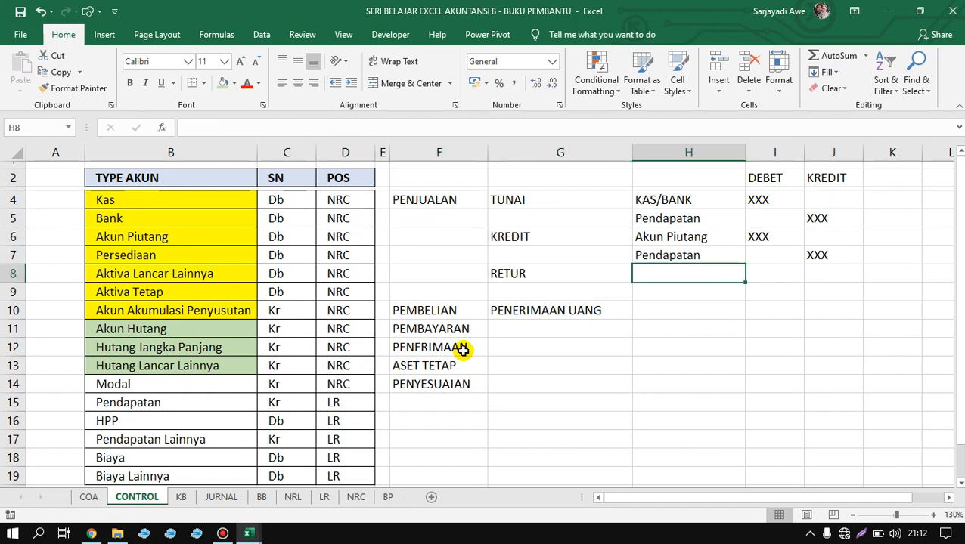
type("AKUN RET")
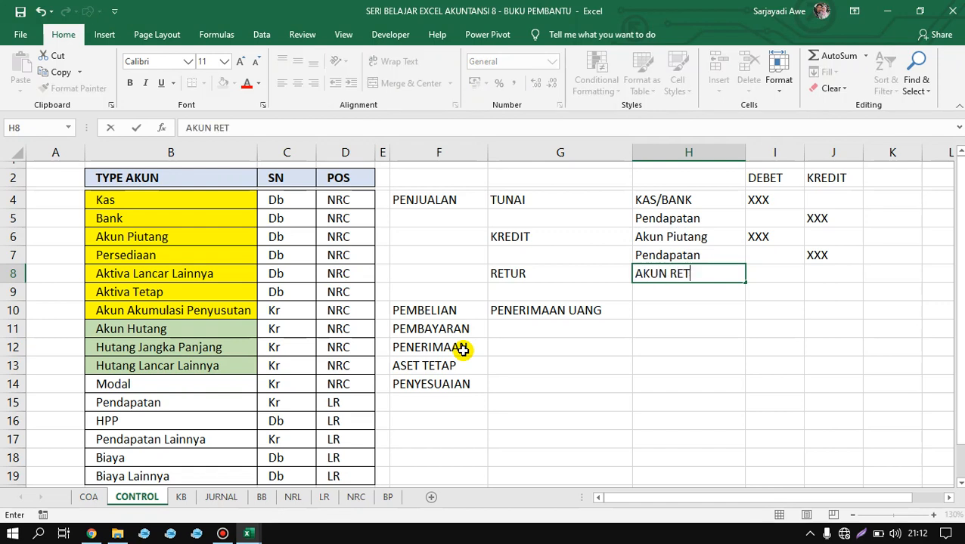
type("UR")
key("Return")
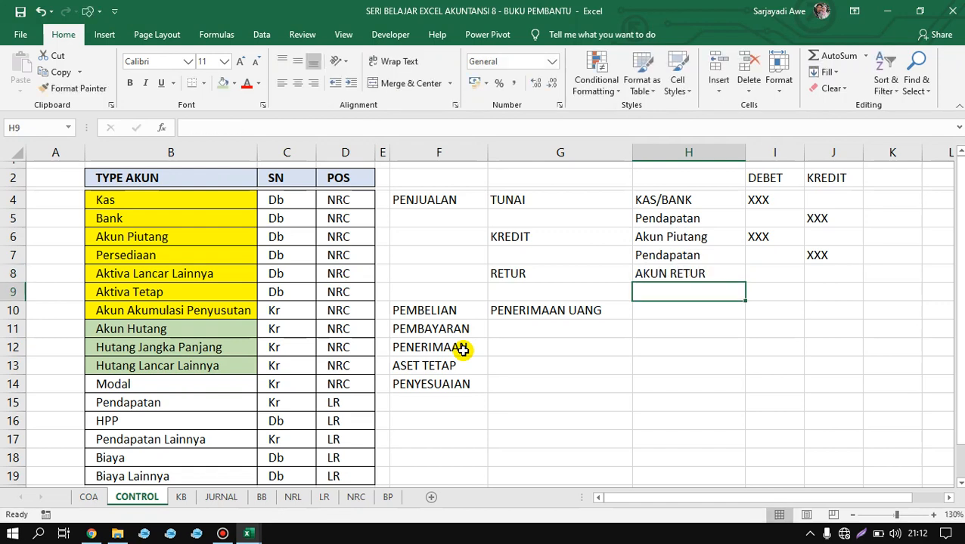
Mark the first RETUR row as a debit by entering XXX in I8
key("Up")
key("Right")
key("BackSpace")
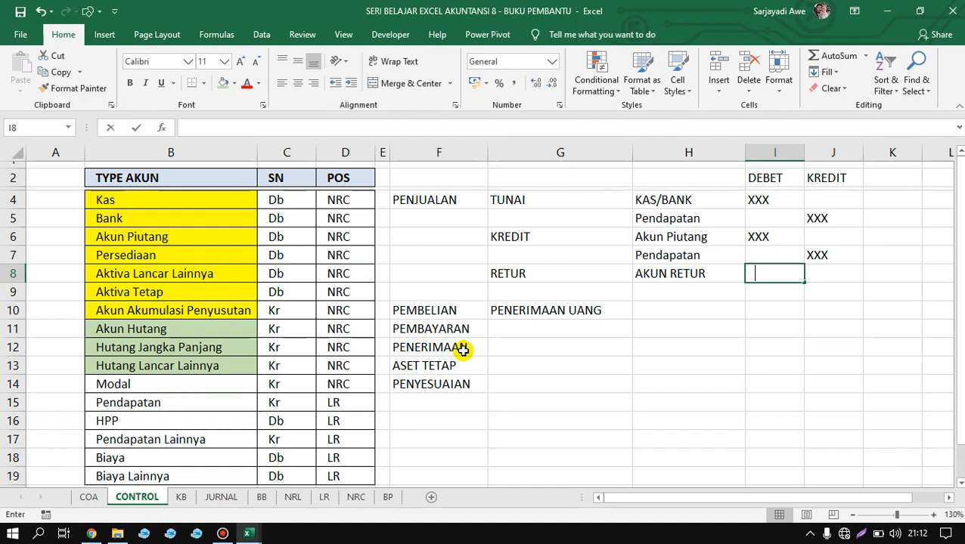
type("XXX")
key("Return")
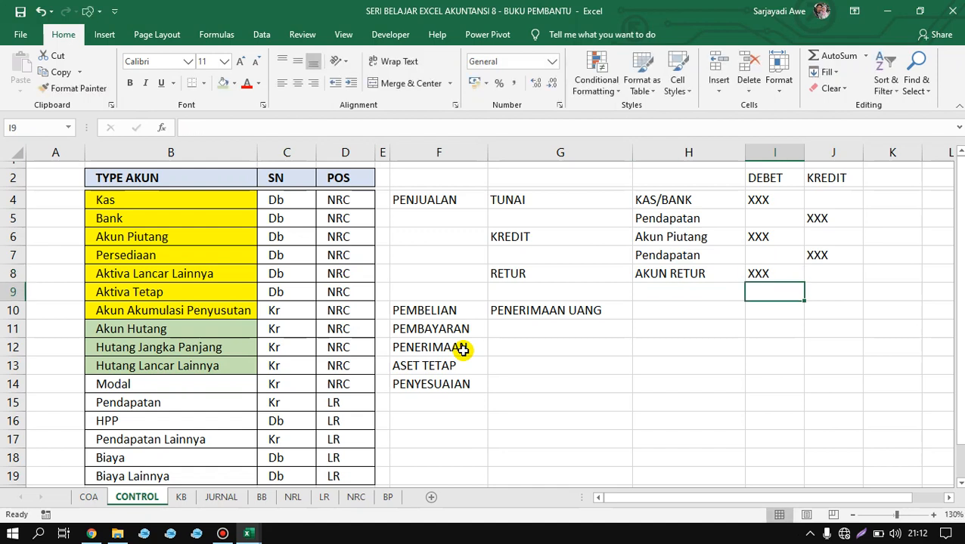
Compare the RETUR debit with the cash sale entry in H4:J5 and the normal balance of Pendapatan in C15
key("Up")
key("Left")
key("Right")
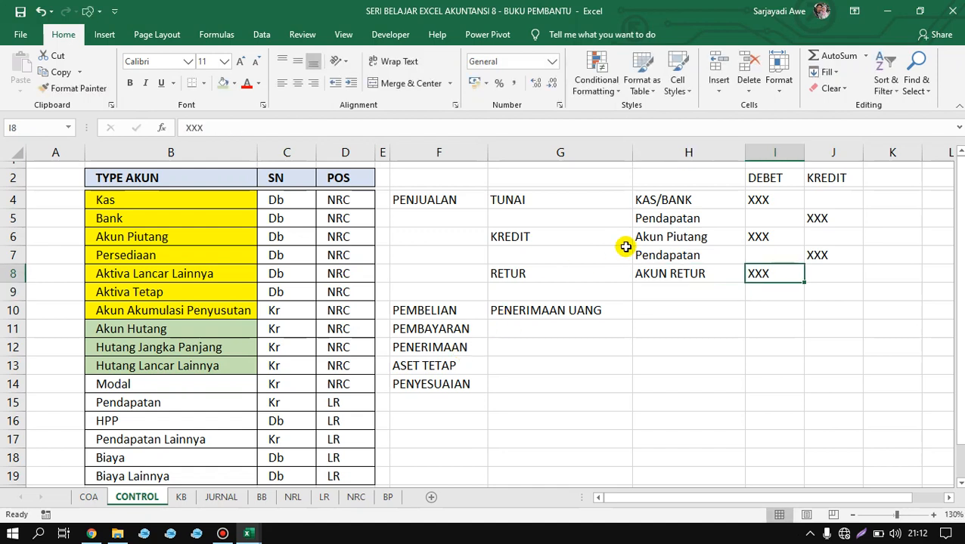
left_click(709, 207)
left_click_drag(689, 218, 814, 216)
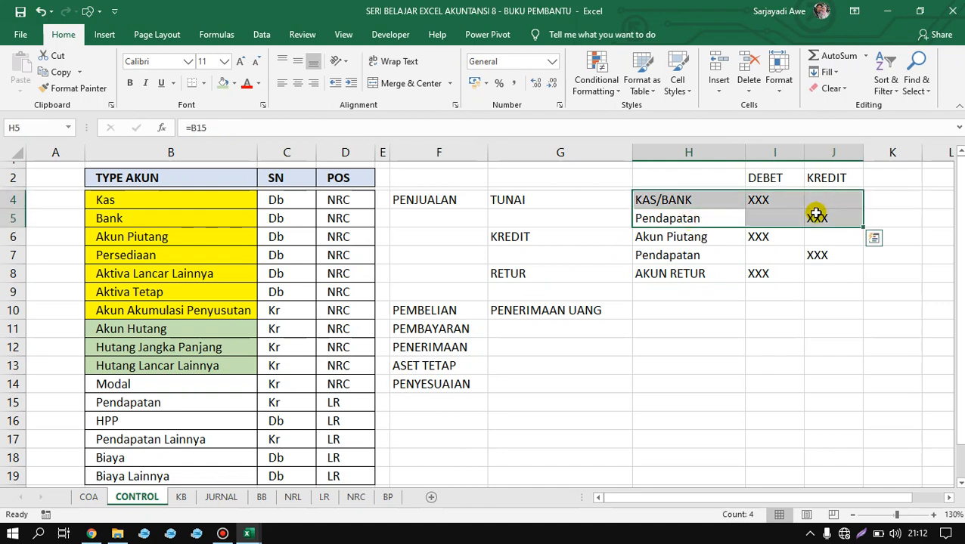
left_click(816, 215)
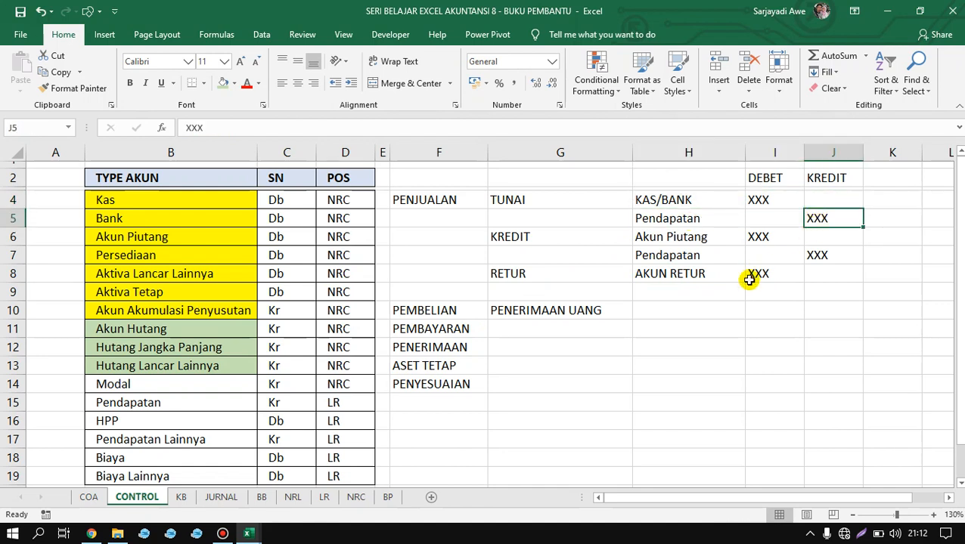
left_click(291, 400)
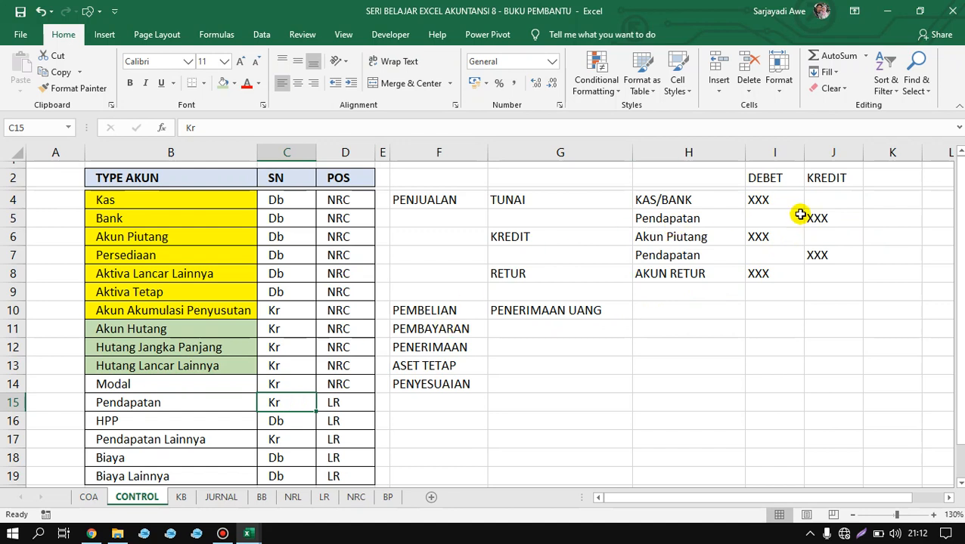
left_click(758, 273)
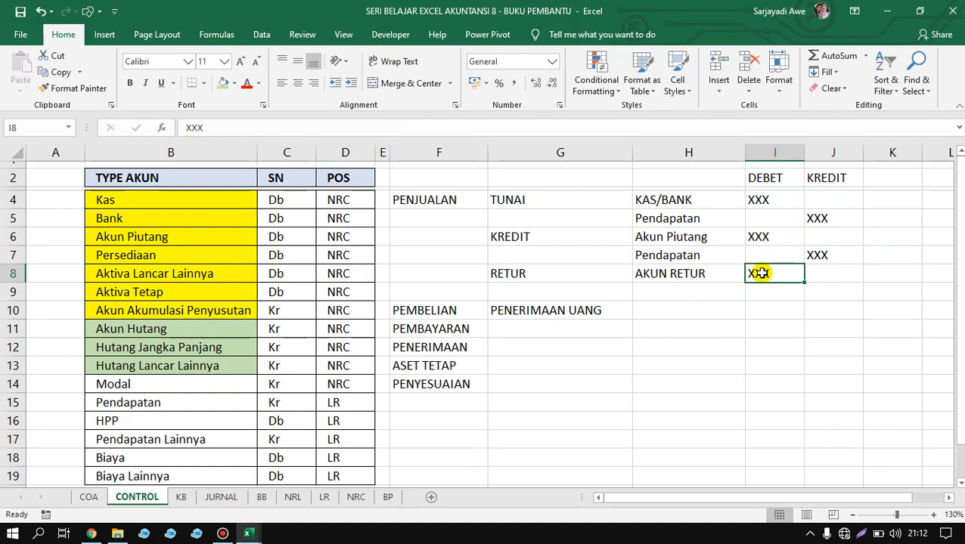
Link the RETUR account in H8 to the cash sale's Pendapatan entry with the formula =H5
key("Left")
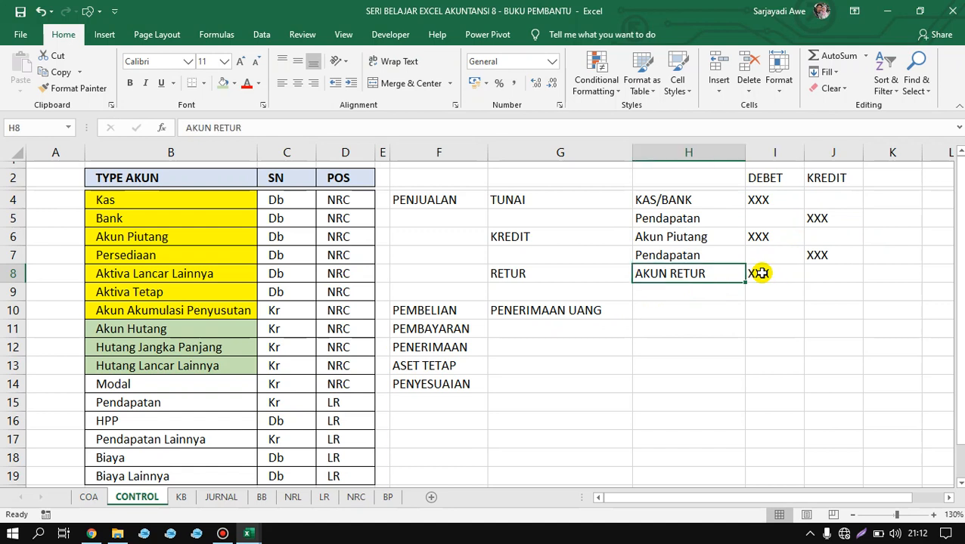
type("=")
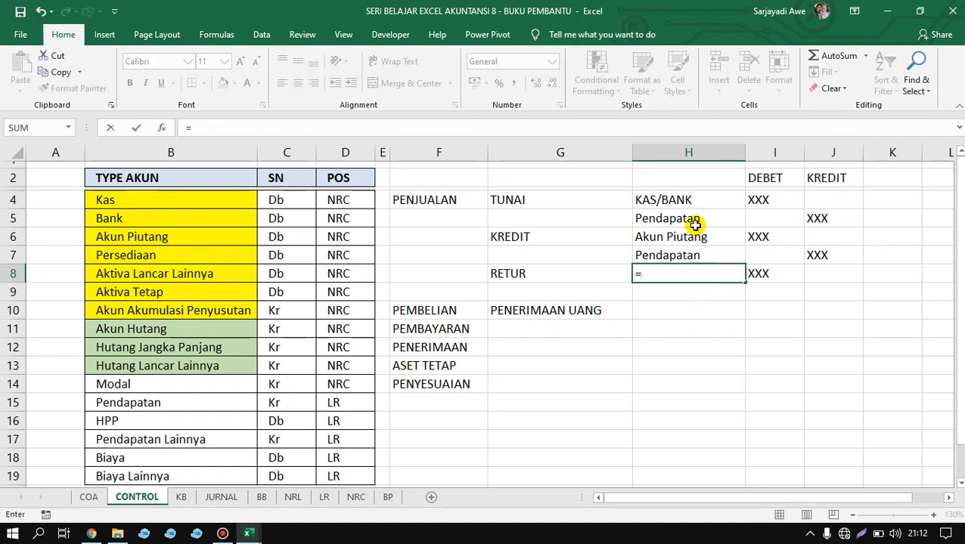
left_click(684, 219)
key("Return")
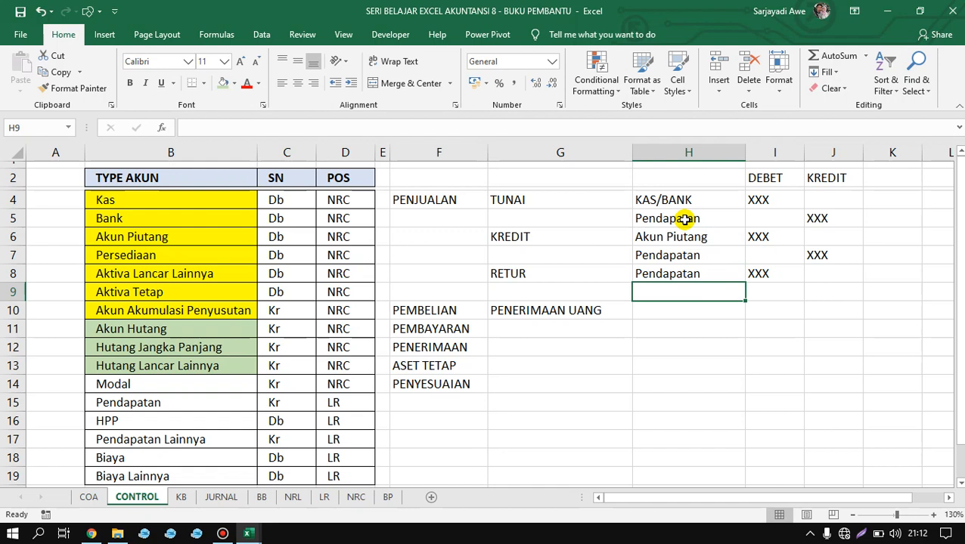
Replace the account in H8 with the text RETUR
left_click(685, 273)
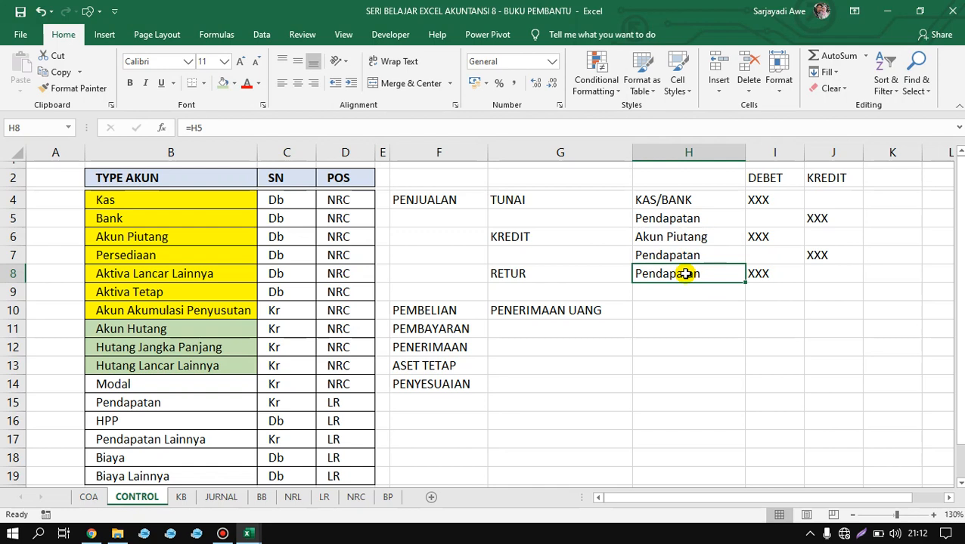
type("RETUR")
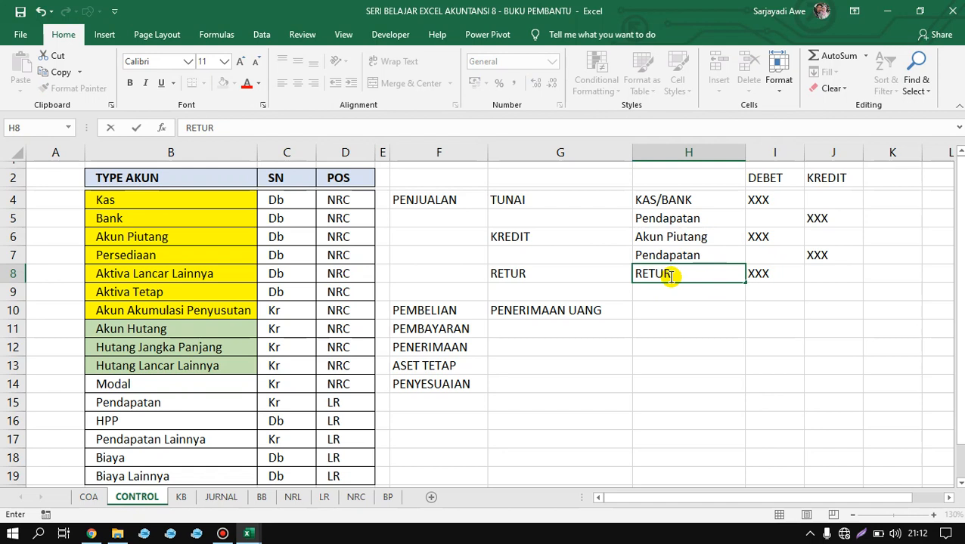
key("Return")
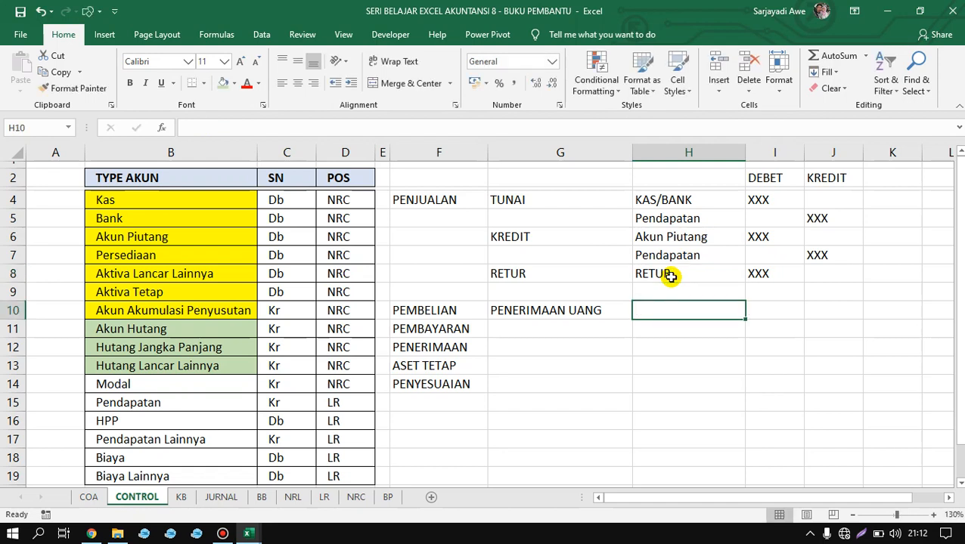
Examine the RETUR row's account and debit position against the Pendapatan credit in J7
left_click(706, 269)
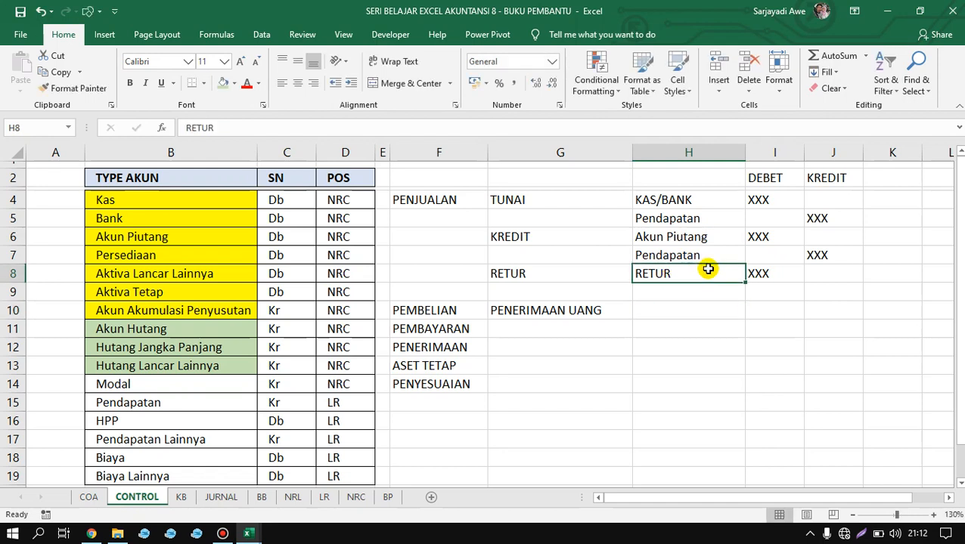
left_click(693, 288)
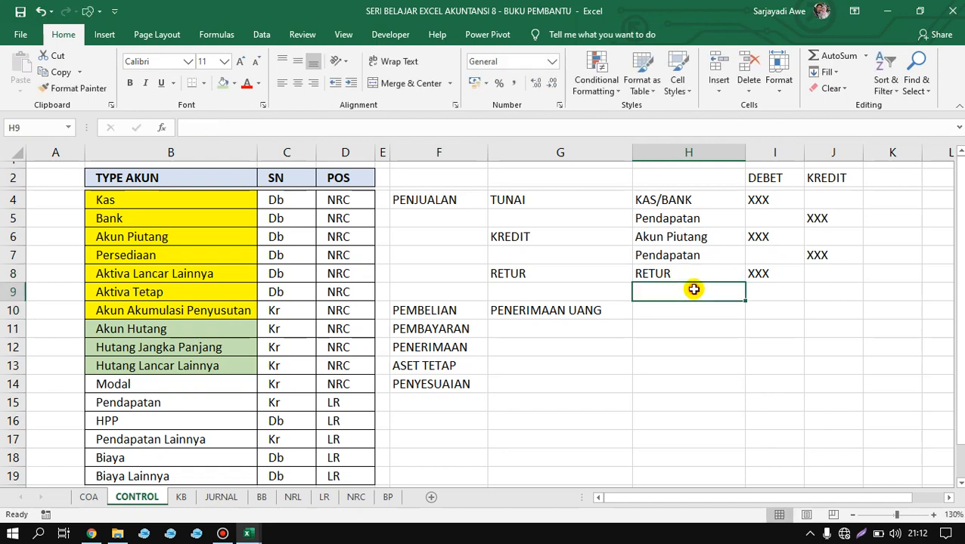
left_click(696, 274)
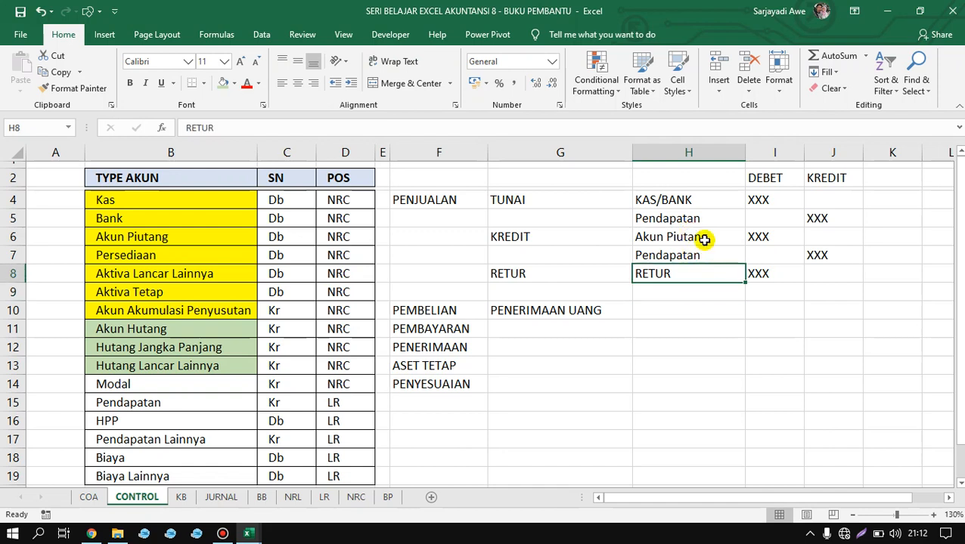
left_click(762, 274)
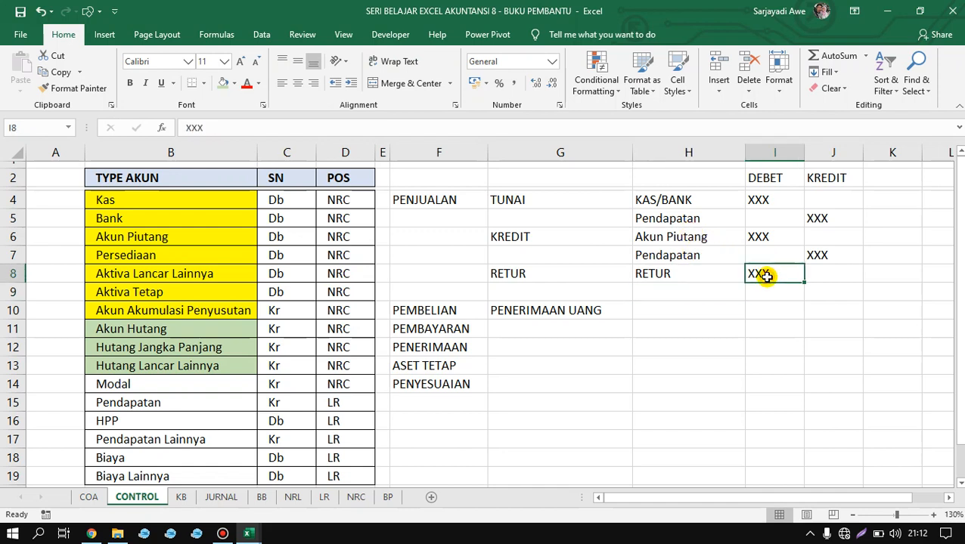
left_click(811, 254)
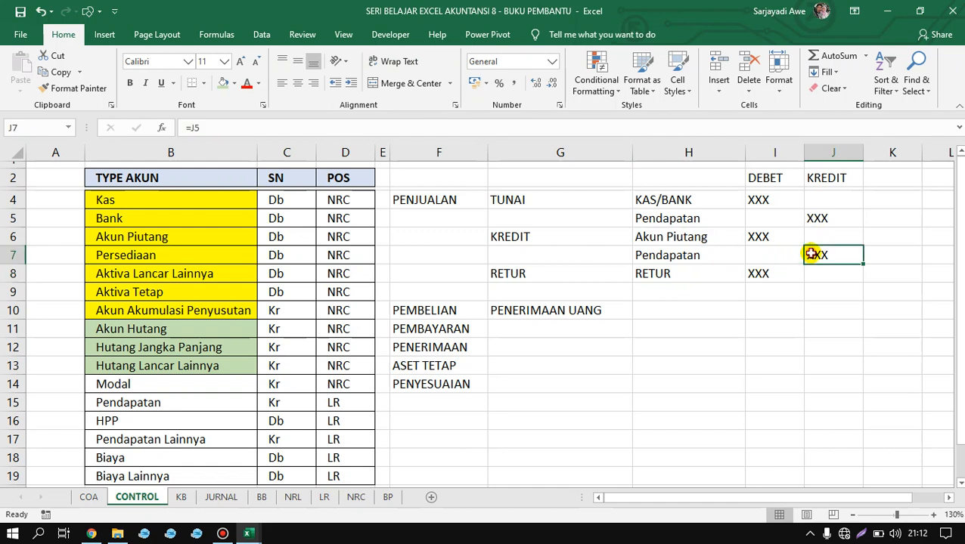
left_click(757, 274)
left_click(675, 294)
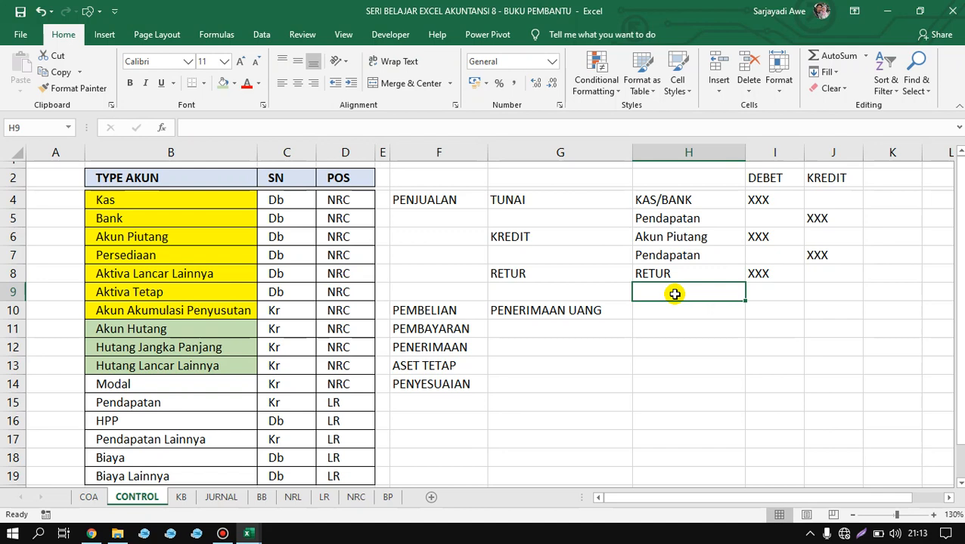
Link H9, the second RETUR row, to the cash sale's KAS/BANK entry with the formula =H4
left_click(657, 200)
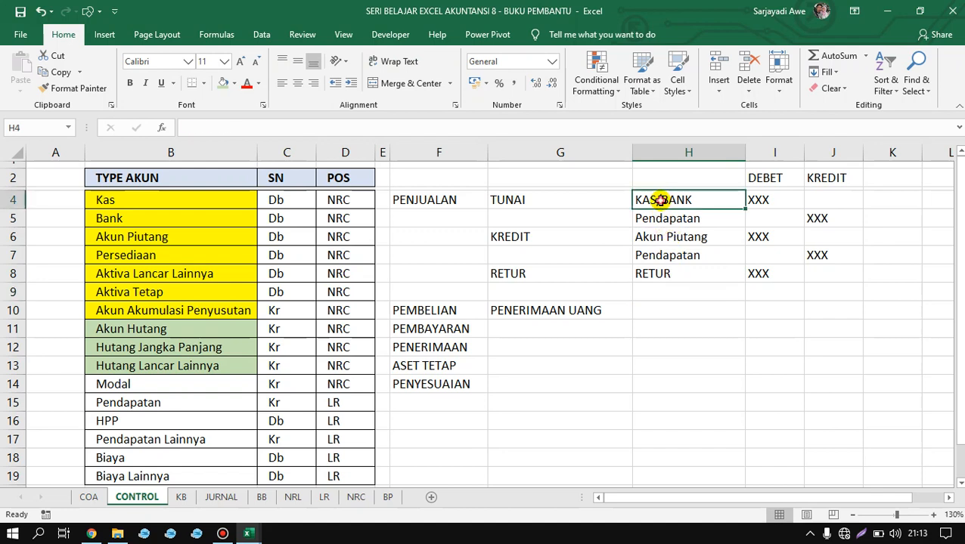
left_click(660, 295)
type("=")
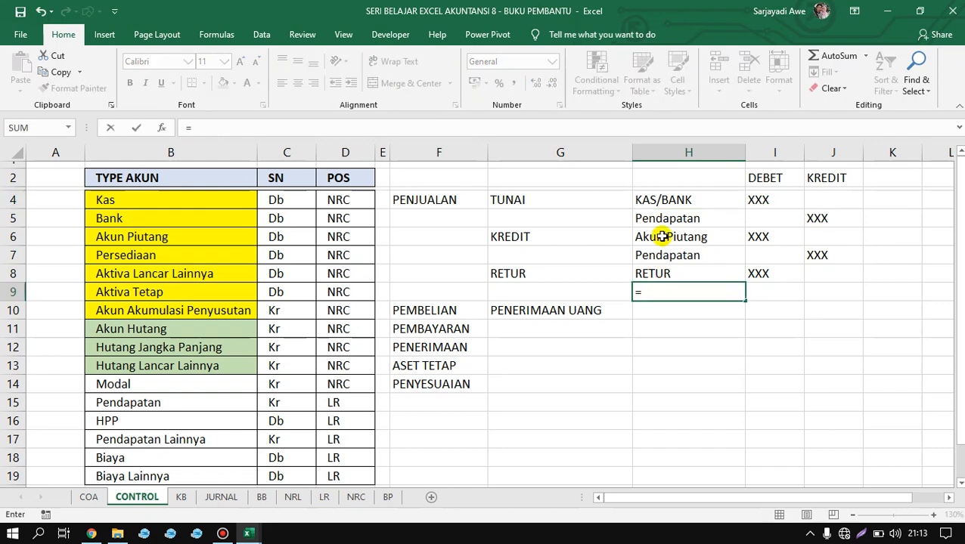
left_click(658, 215)
left_click(671, 201)
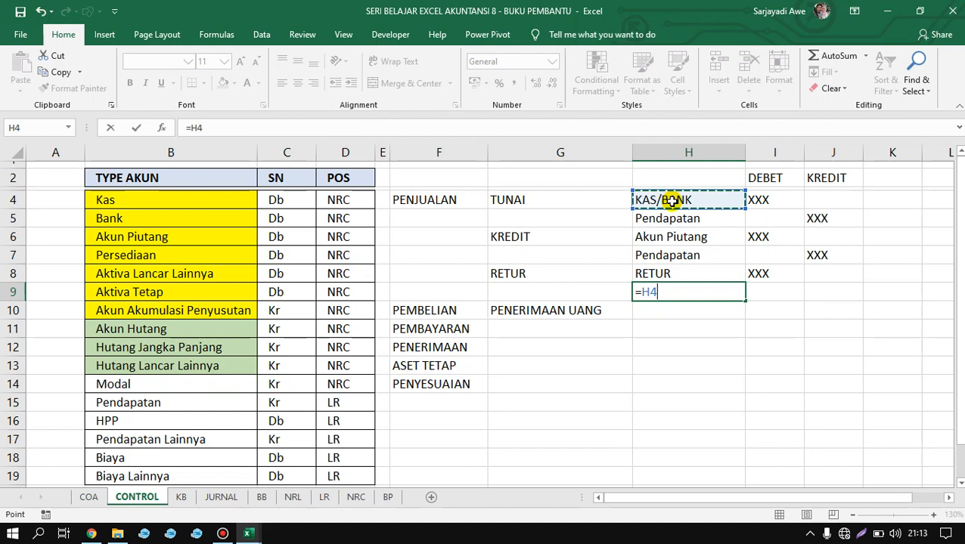
key("Return")
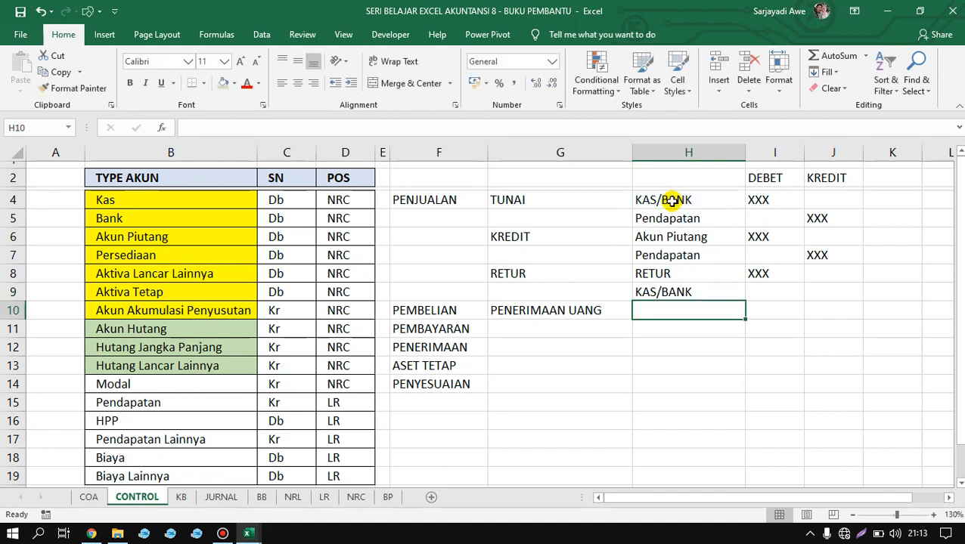
Move the subtype PENERIMAAN UANG down one row to G11, leaving a third row for RETUR
key("Left")
key("ctrl+x")
key("Down")
key("ctrl+v")
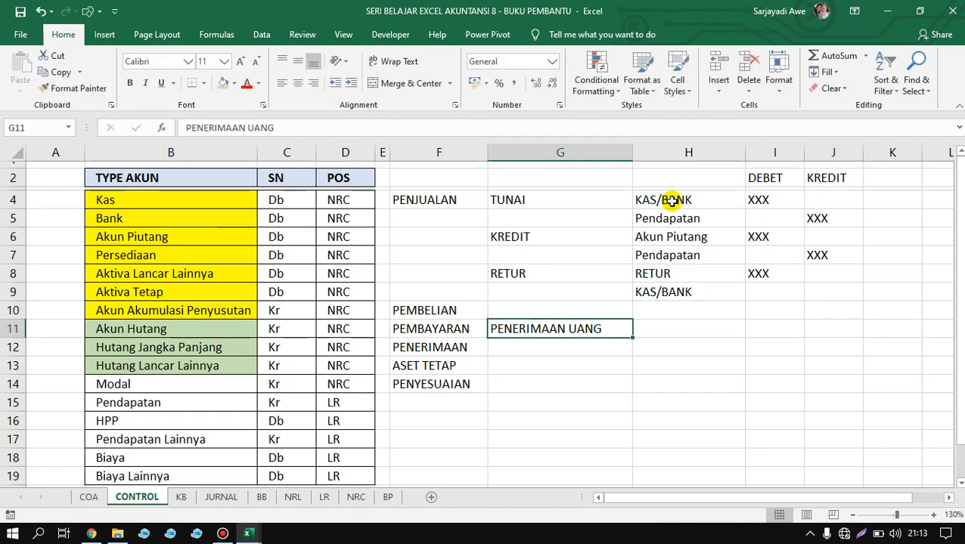
Link H10, the third RETUR row, to the credit sale's Akun Piutang entry with the formula =H6
key("Up")
key("Up")
key("Right")
key("Down")
type("=")
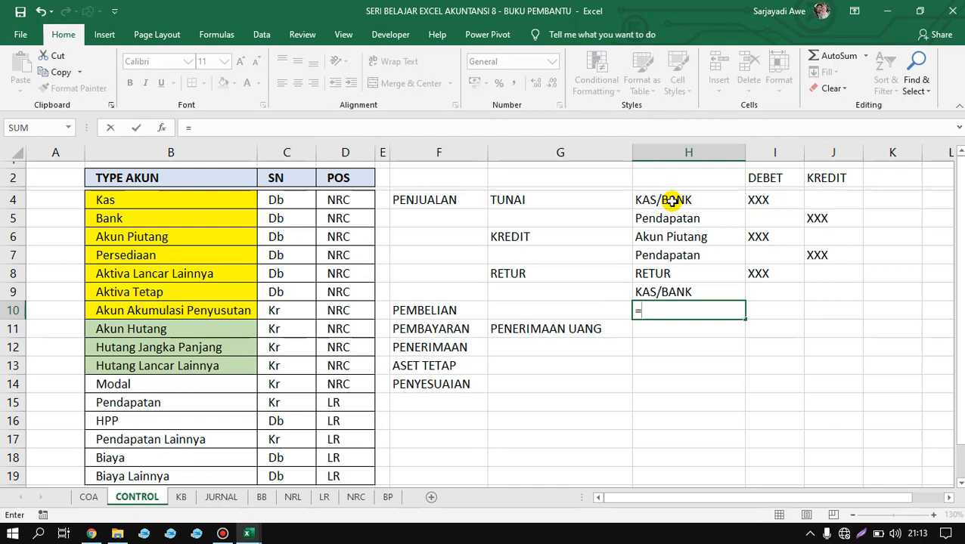
key("Up")
key("Up")
key("Up")
key("Up")
key("Return")
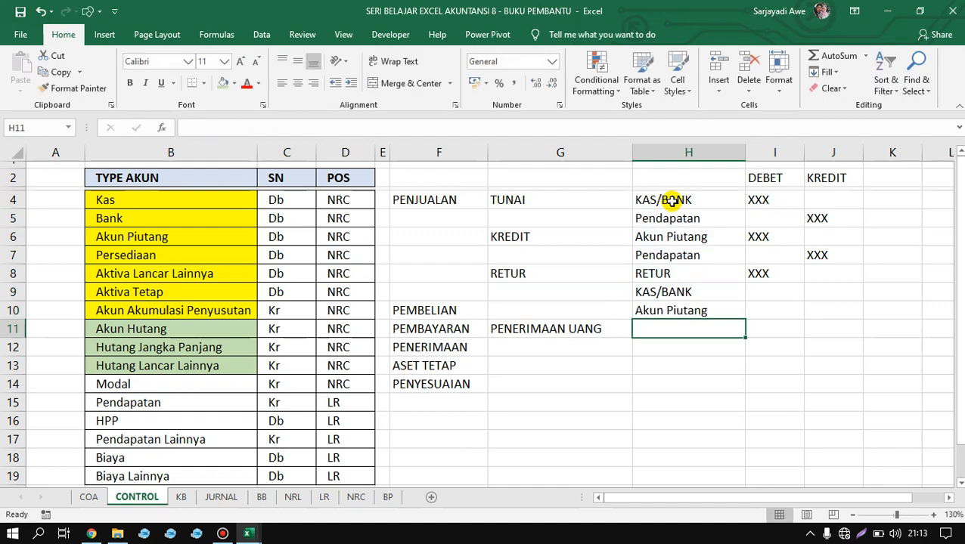
Examine the KAS/BANK and Akun Piutang accounts in H9:H10 and the normal balances of Kas, Bank and Akun Piutang in C4:C6
left_click(691, 309)
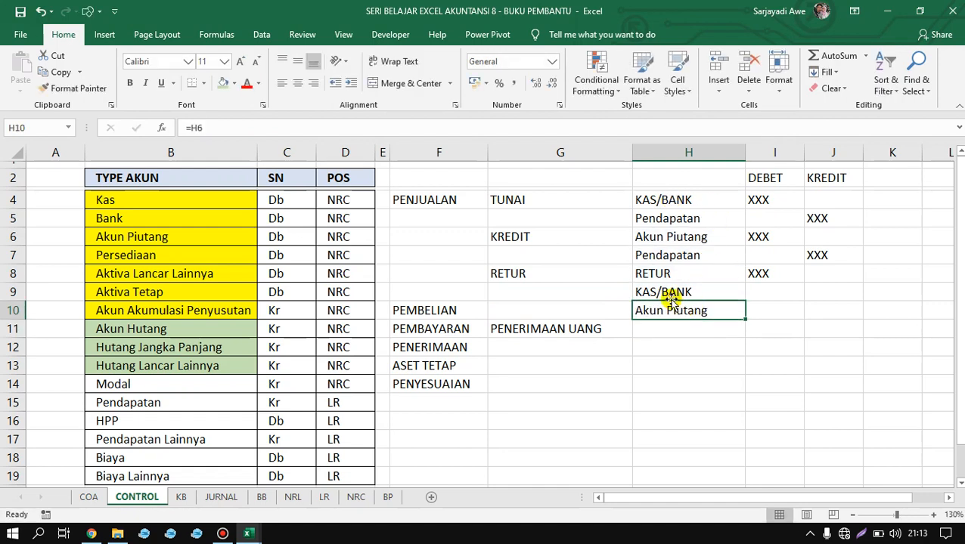
left_click_drag(661, 292, 661, 310)
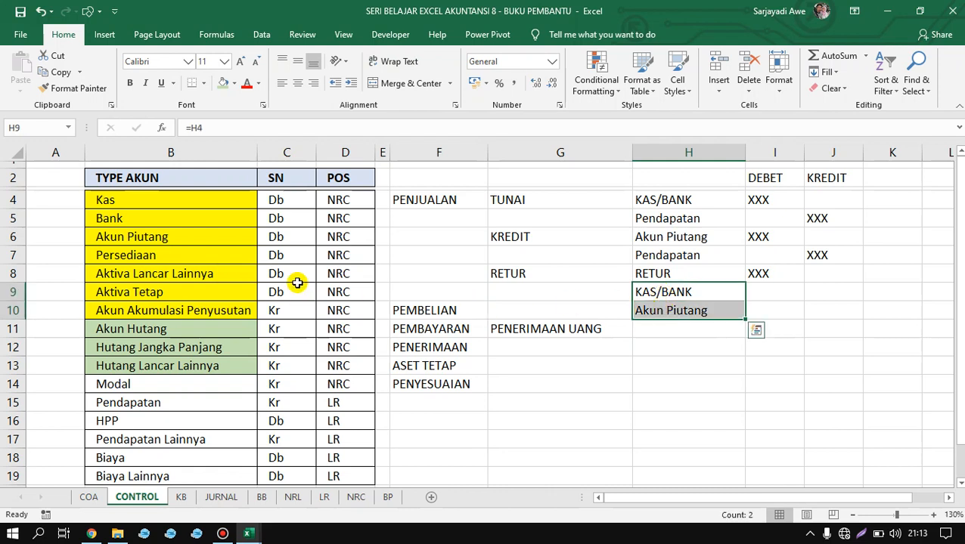
left_click(276, 198)
left_click_drag(276, 198, 276, 240)
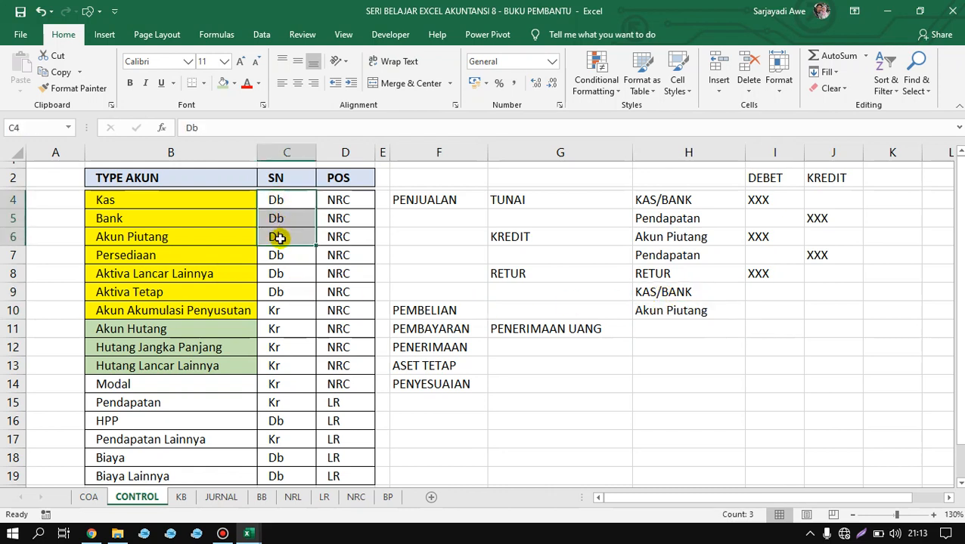
Mark the RETUR KAS/BANK entry as a credit by linking J9 to the XXX in J7
left_click(818, 292)
type("=")
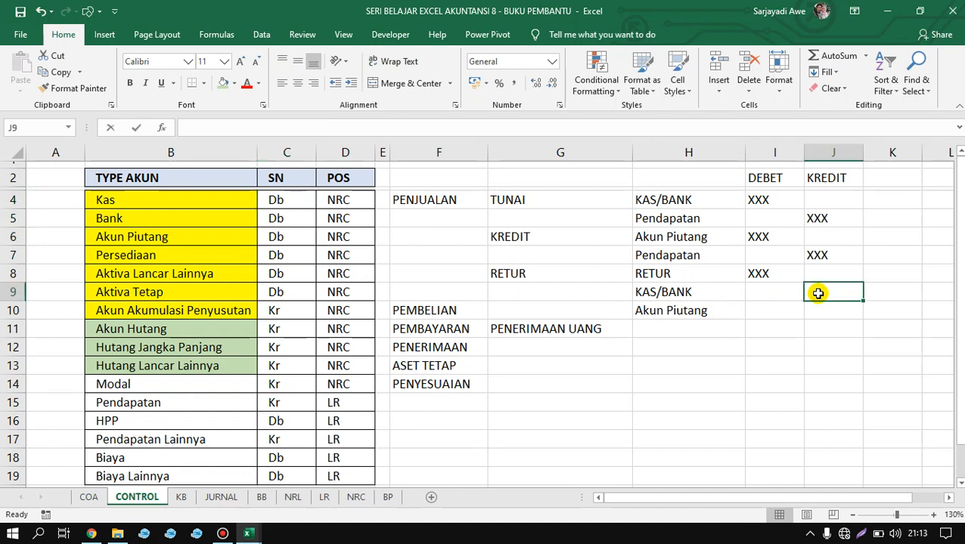
key("Up")
key("Up")
key("Up")
key("Down")
key("Return")
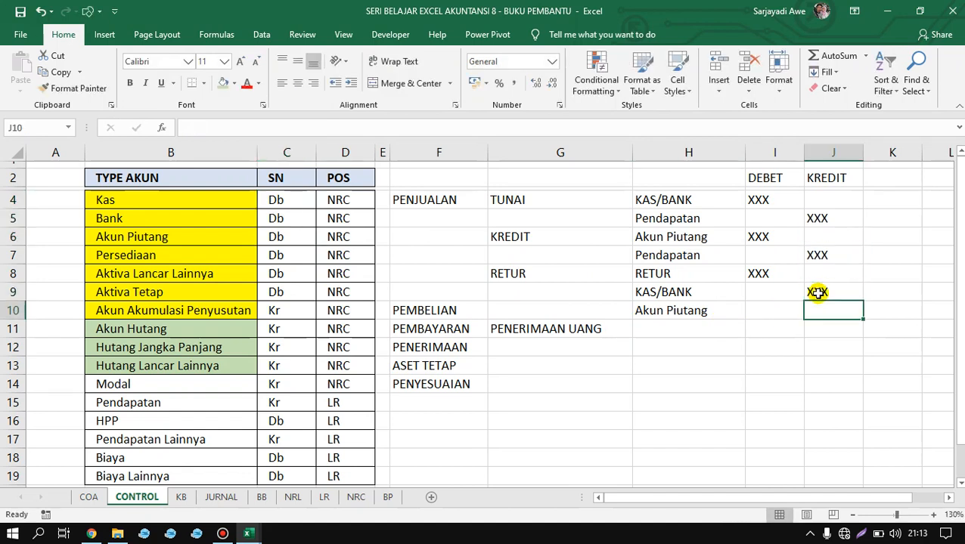
Mark the RETUR Akun Piutang entry as a credit by linking J10 to the XXX in J9
key("ctrl+d")
type("=")
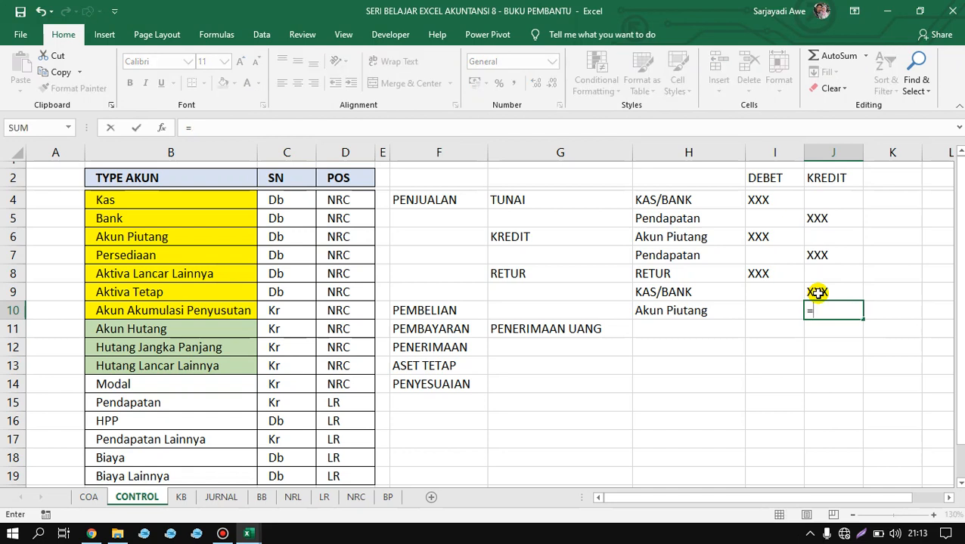
key("Up")
key("Return")
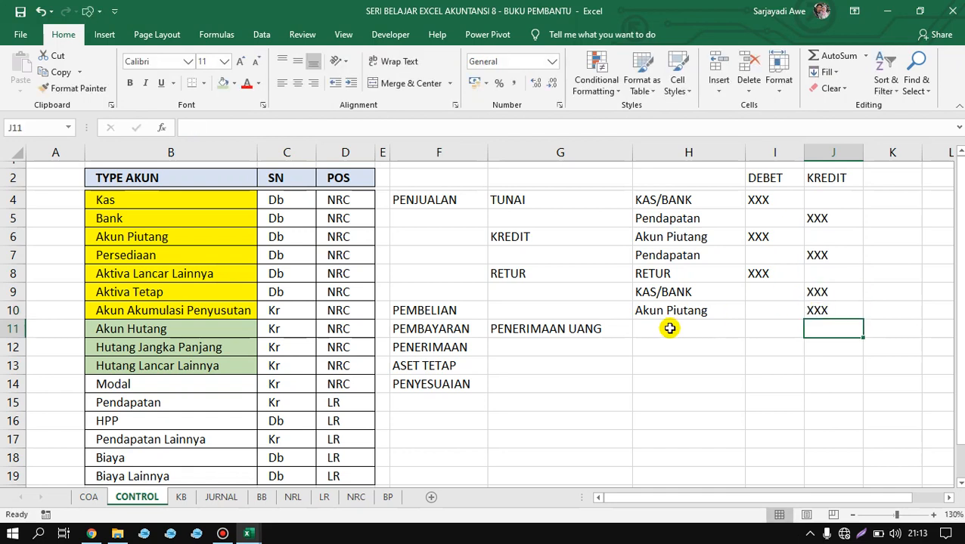
Link H11, the first PENERIMAAN UANG row, to the RETUR KAS/BANK entry with the formula =H9
left_click(620, 331)
left_click(674, 331)
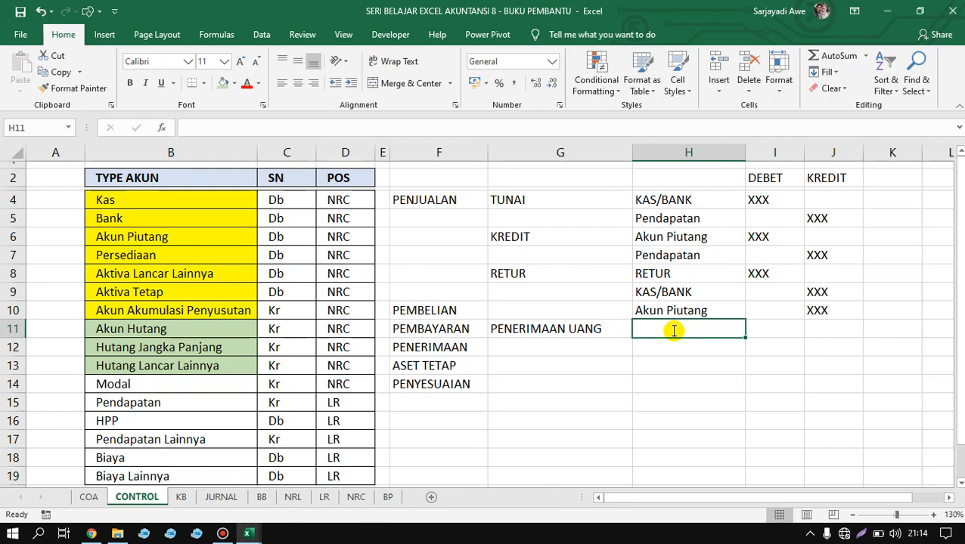
type("=")
key("Up")
key("Up")
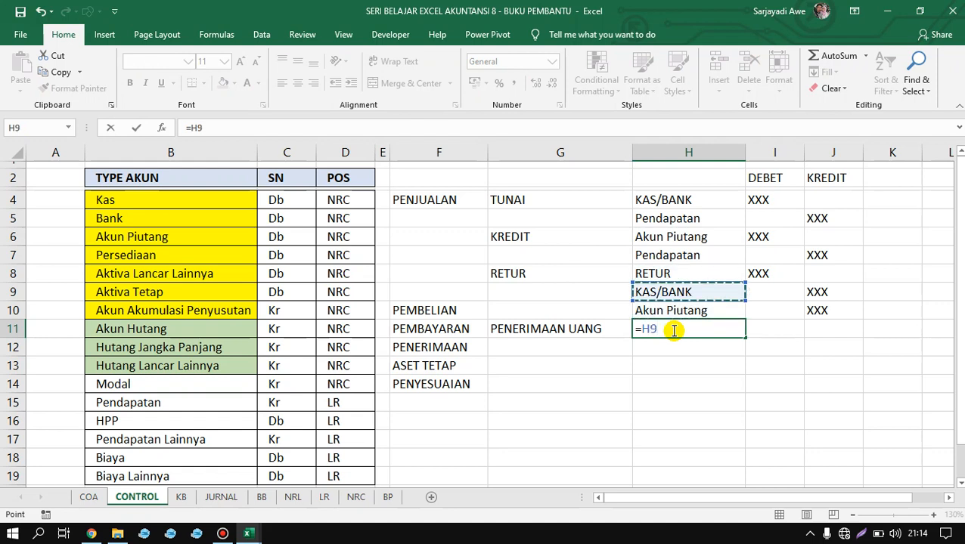
key("Return")
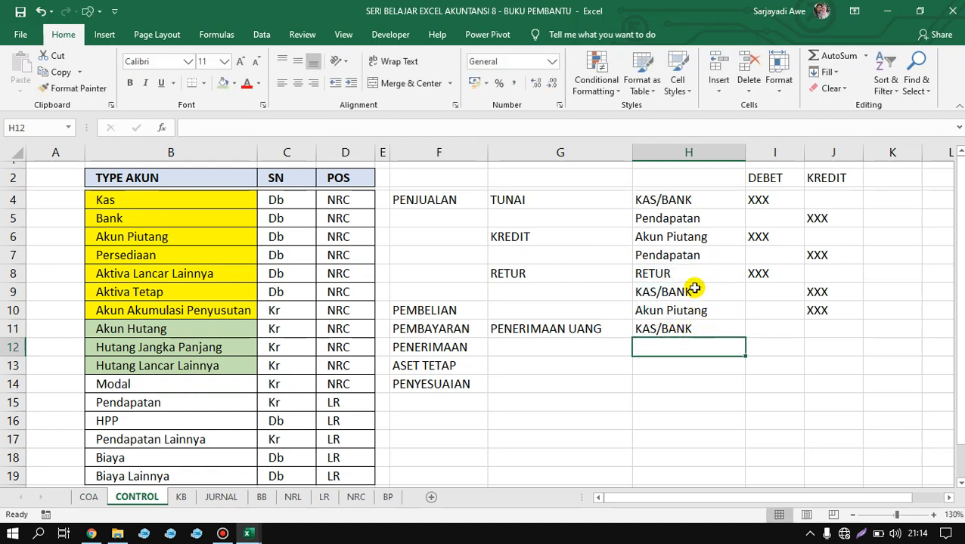
Link H12, the second PENERIMAAN UANG row, to the RETUR Akun Piutang entry with the formula =H10
left_click(693, 329)
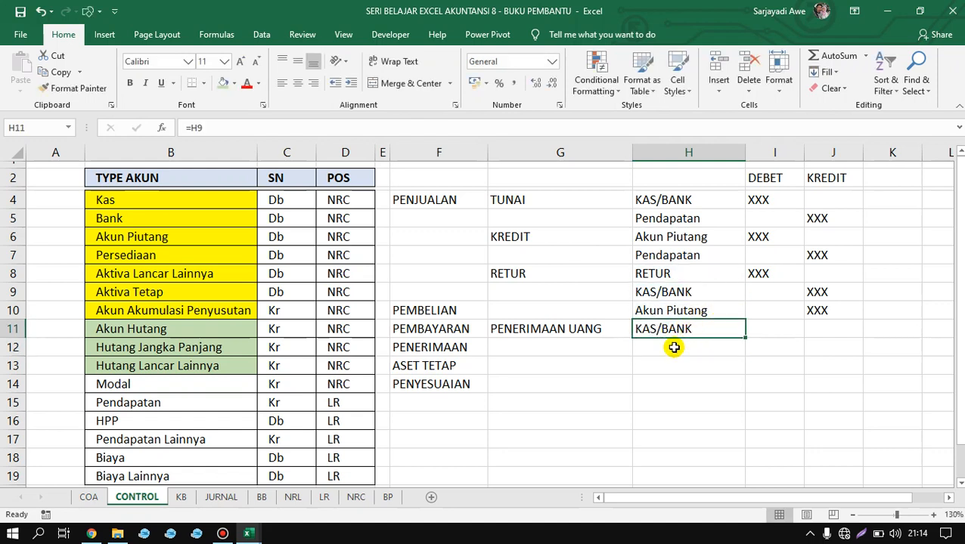
left_click(674, 347)
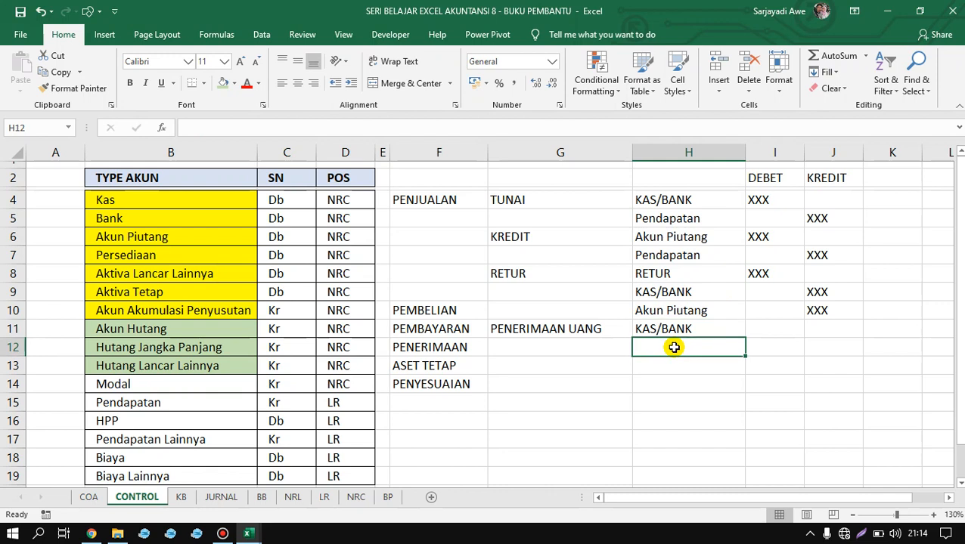
type("=")
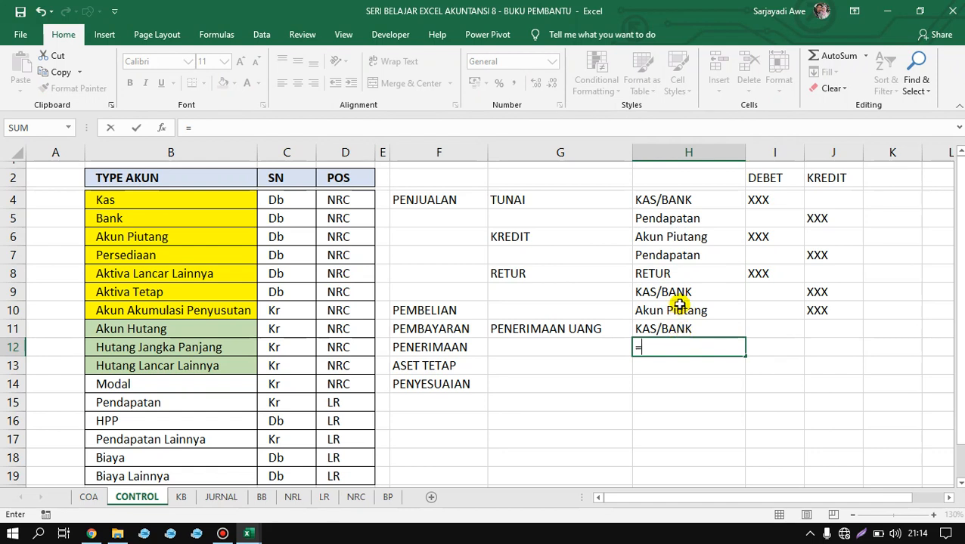
left_click(683, 311)
key("Return")
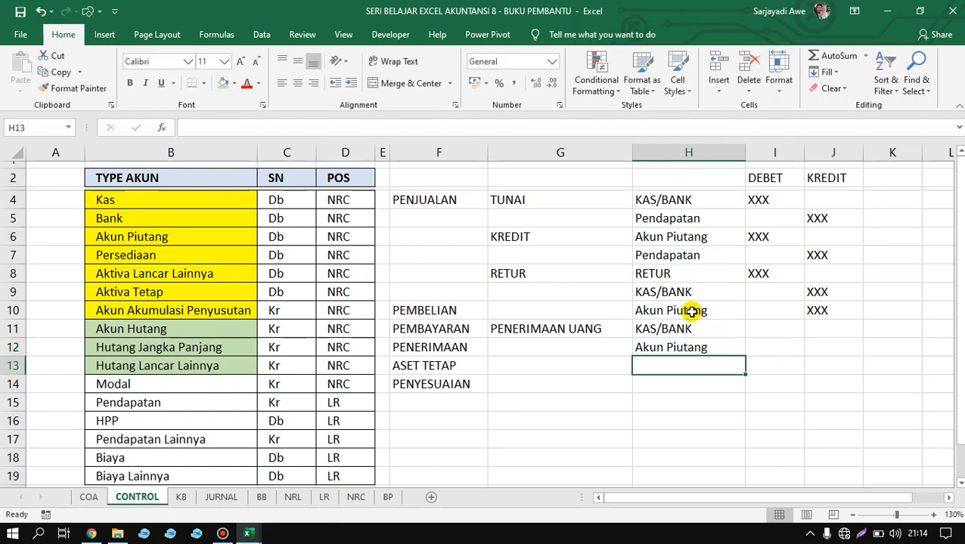
Enter XXX in I11 to mark the PENERIMAAN UANG KAS/BANK account as a debit
left_click(776, 331)
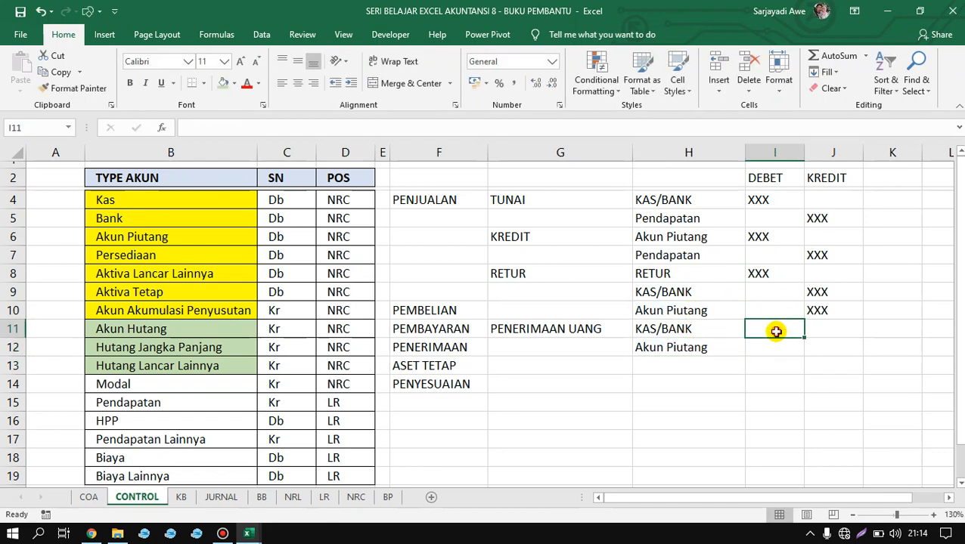
left_click(687, 331)
left_click(784, 329)
type("XXX")
key("Return")
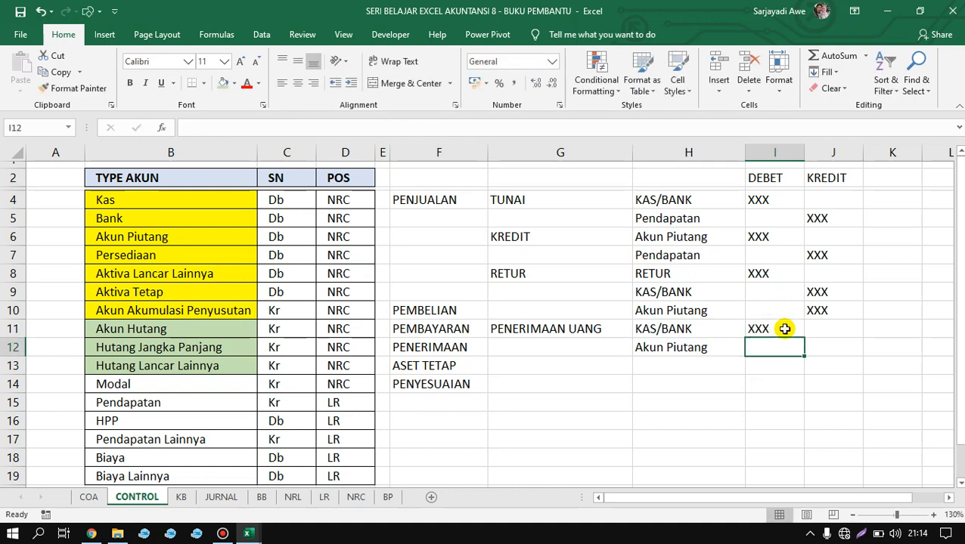
Check the normal balance of Akun Piutang in C6 and enter XXX in J12 to mark the PENERIMAAN UANG receivable as a credit
left_click(824, 354)
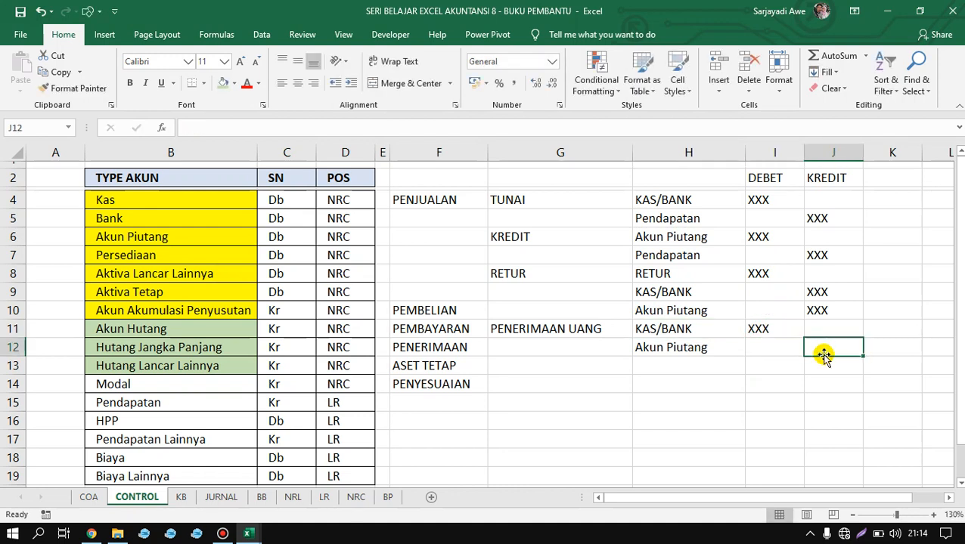
left_click(675, 254)
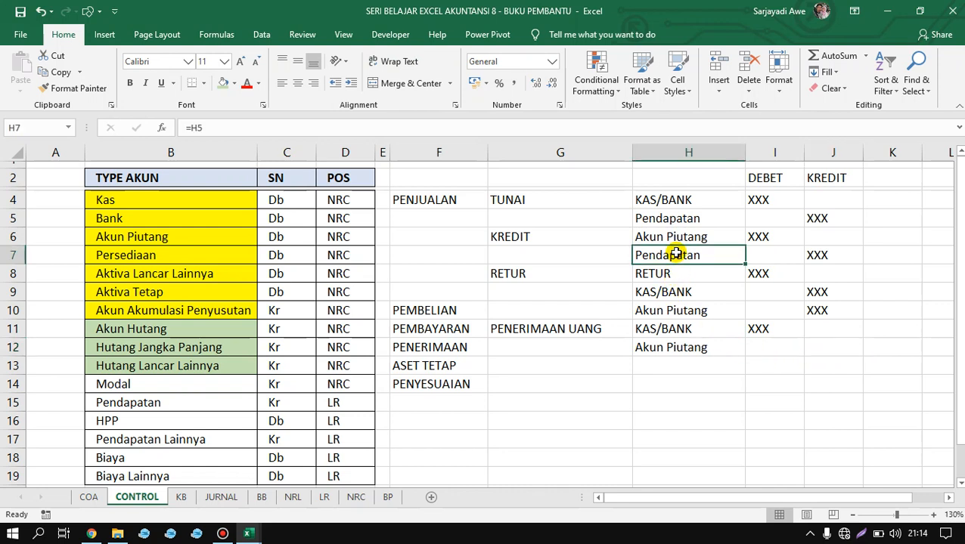
left_click(755, 236)
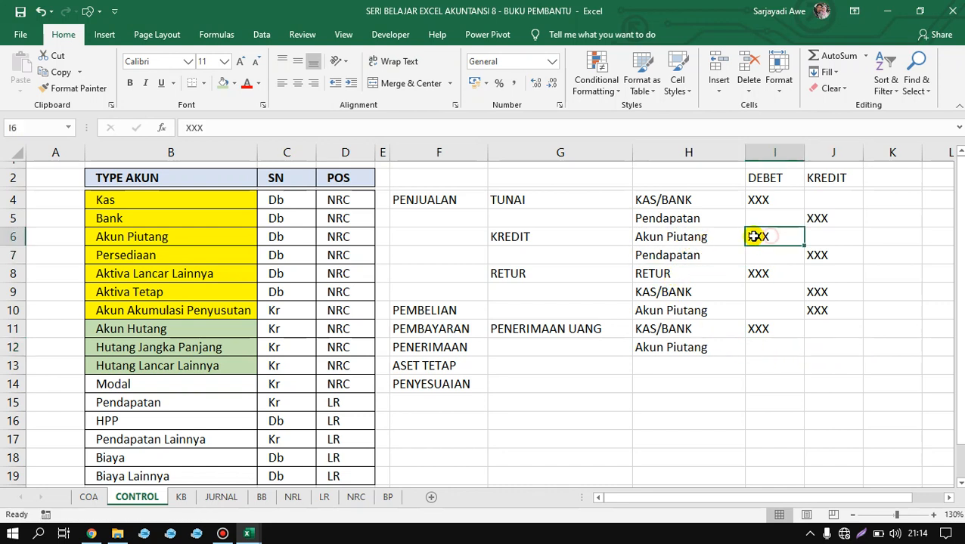
left_click(301, 231)
left_click(827, 347)
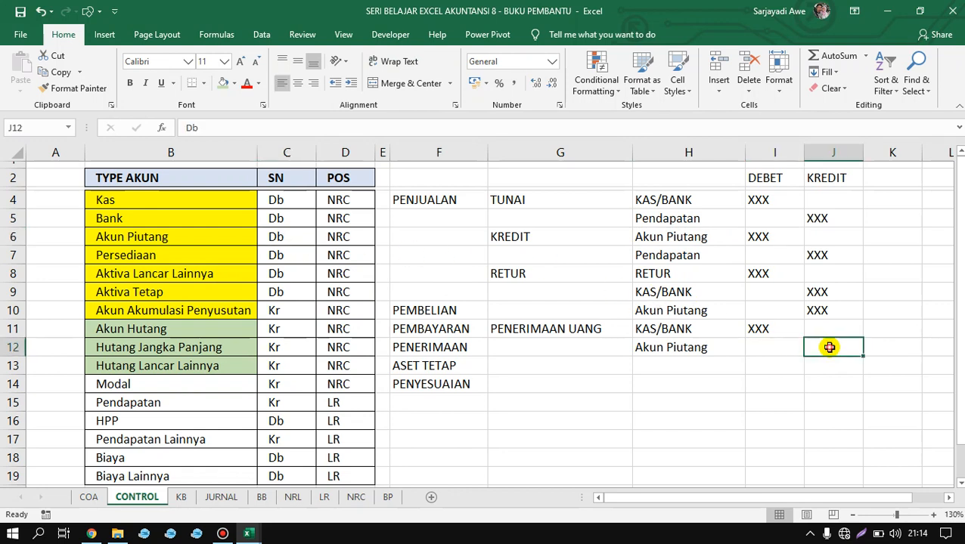
type("XXX")
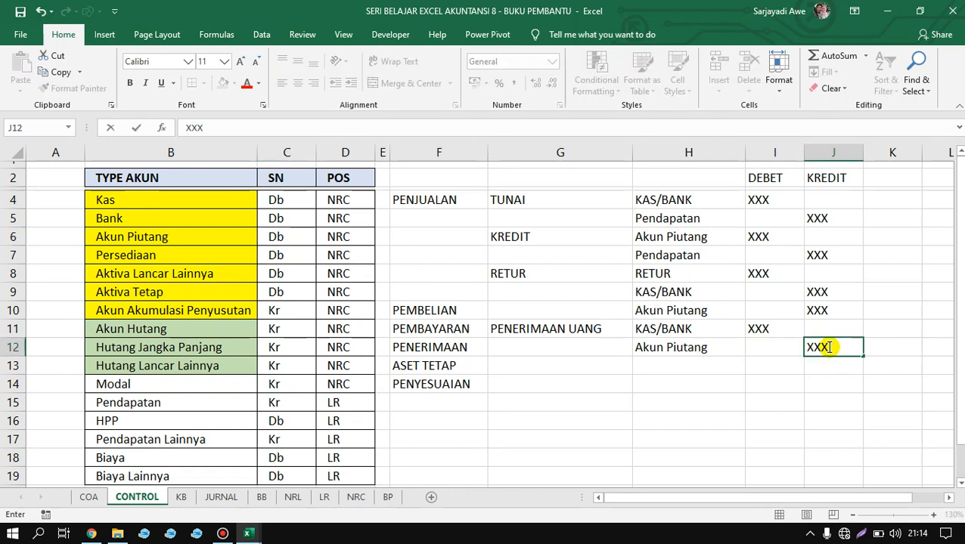
key("Return")
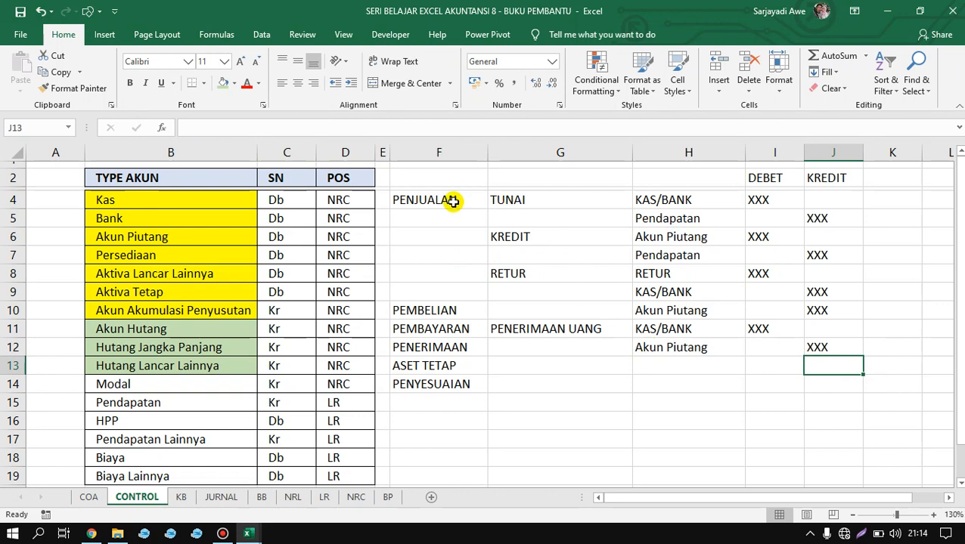
Review the PENJUALAN subtypes in G4:J12 with their accounts and debit and credit marks
left_click(517, 203)
left_click_drag(534, 212, 823, 338)
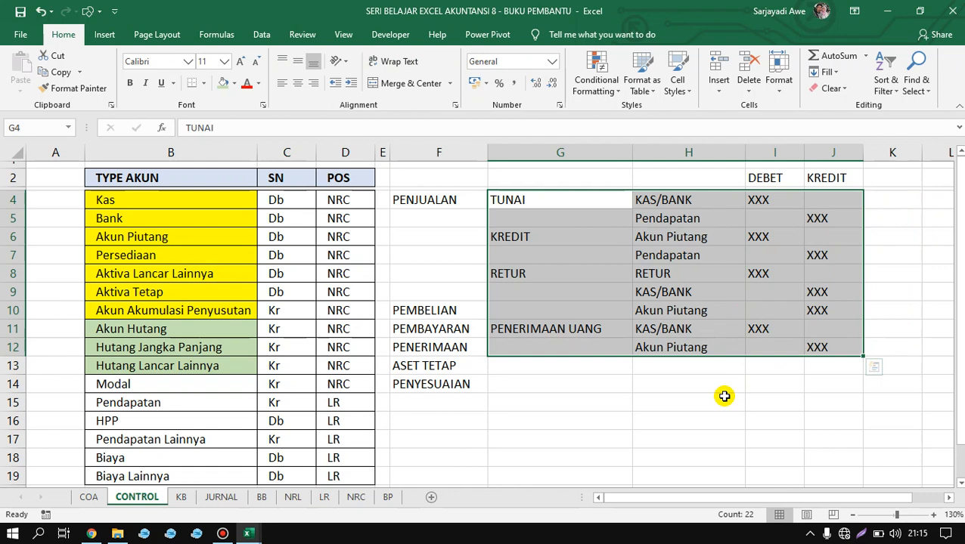
left_click(625, 366)
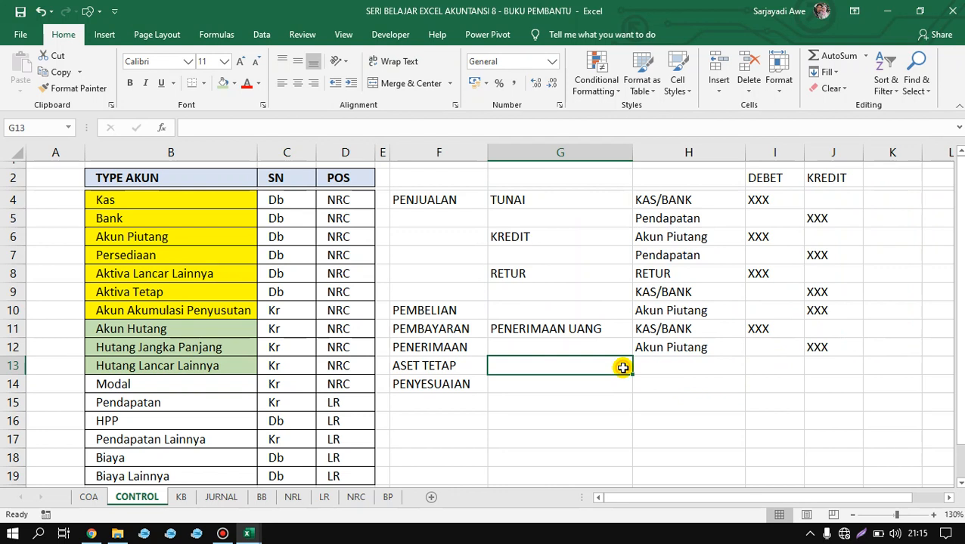
left_click(592, 330)
left_click(704, 347)
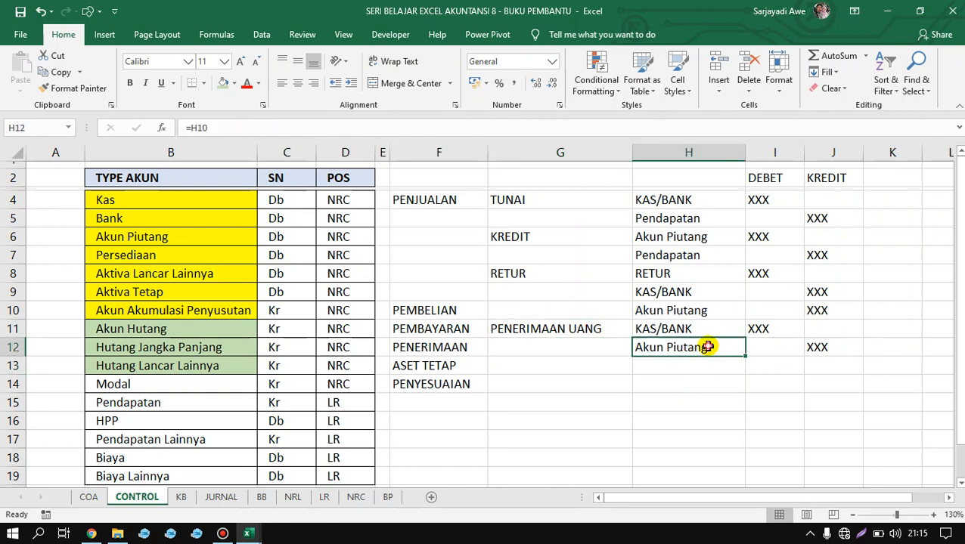
left_click(818, 349)
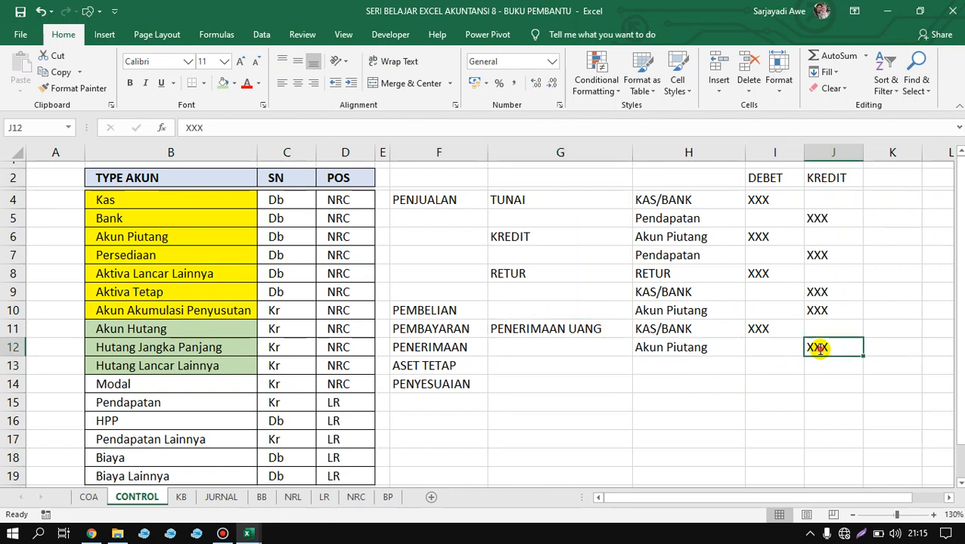
left_click(765, 350)
left_click_drag(808, 348, 620, 201)
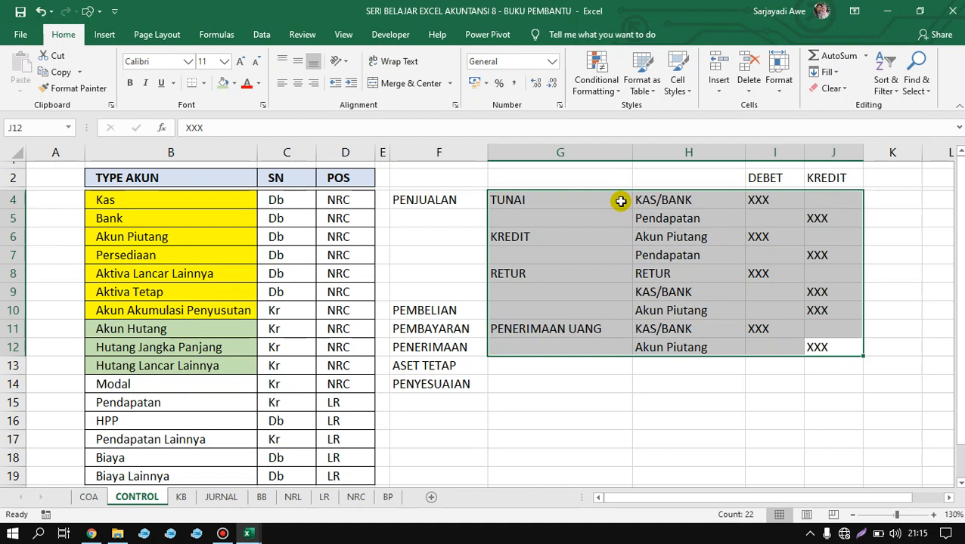
left_click(660, 201)
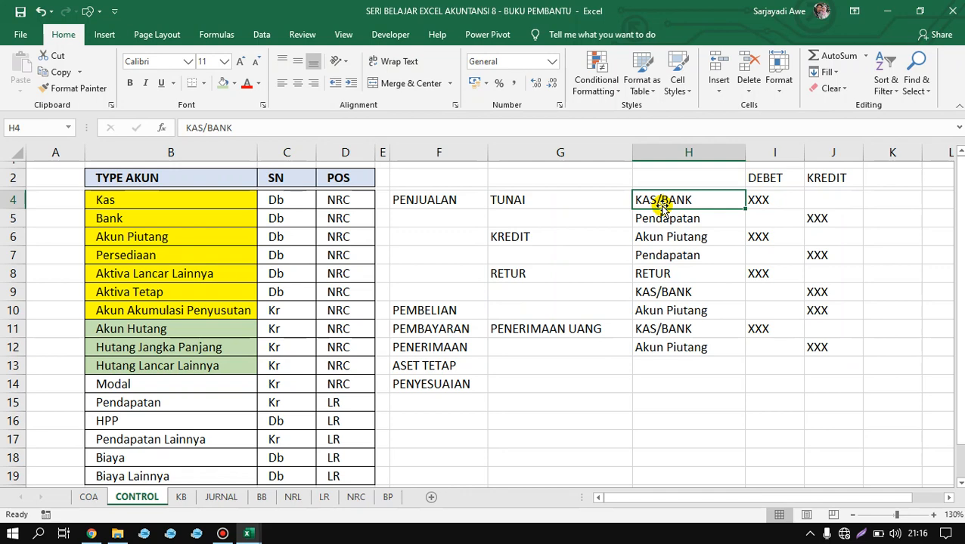
Examine the account names, types and opening balance columns in the DAFTAR AKUN table on the COA sheet
left_click(88, 497)
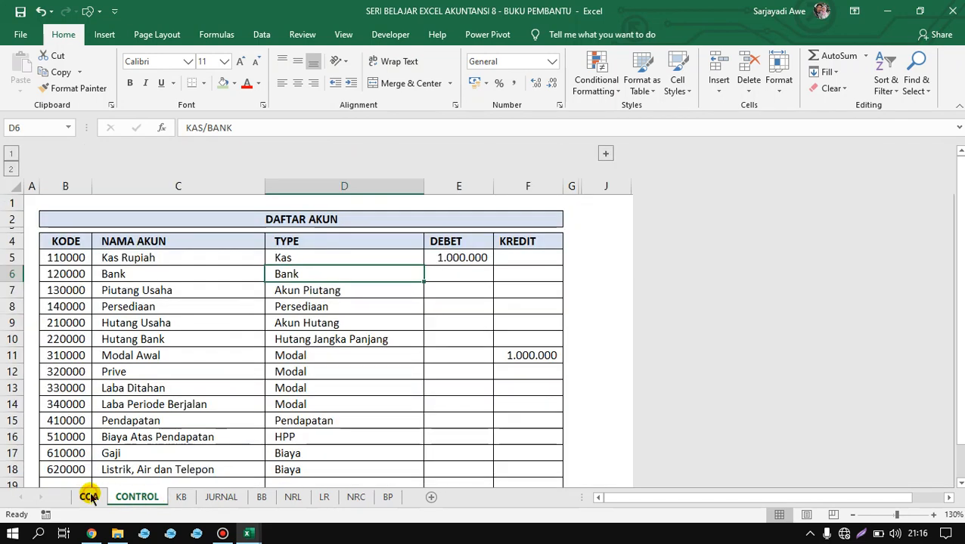
left_click(156, 447)
left_click(200, 420)
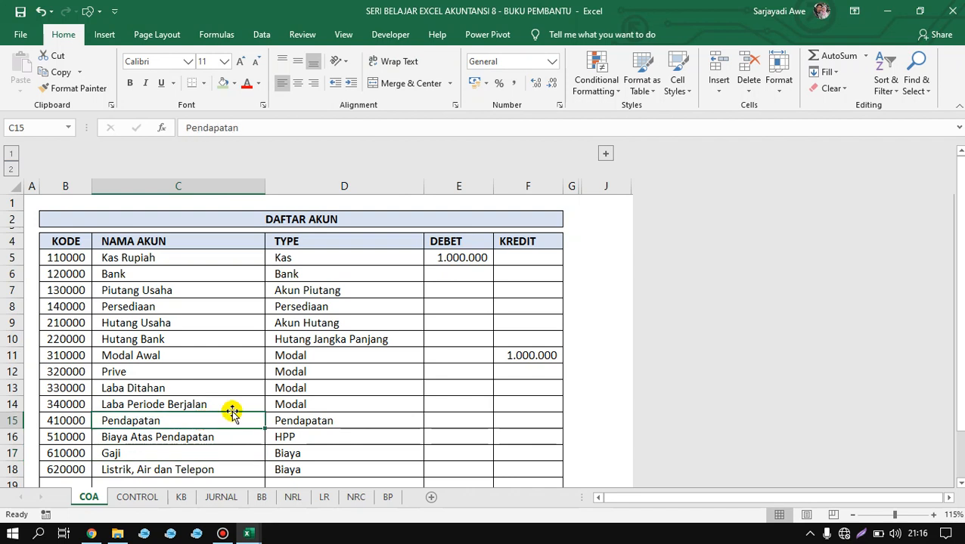
left_click(270, 401)
left_click(345, 369)
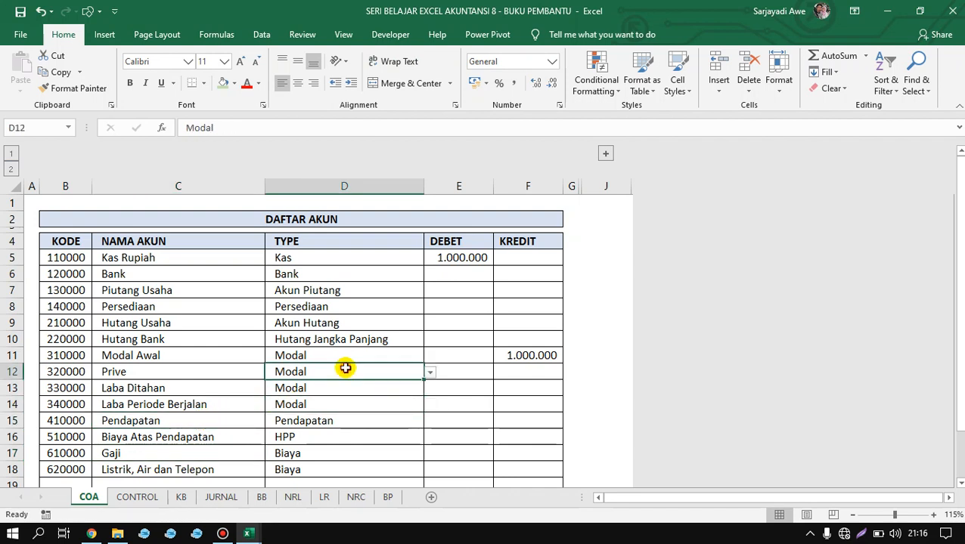
left_click(396, 338)
key("Up")
key("Up")
key("Up")
key("Up")
key("Up")
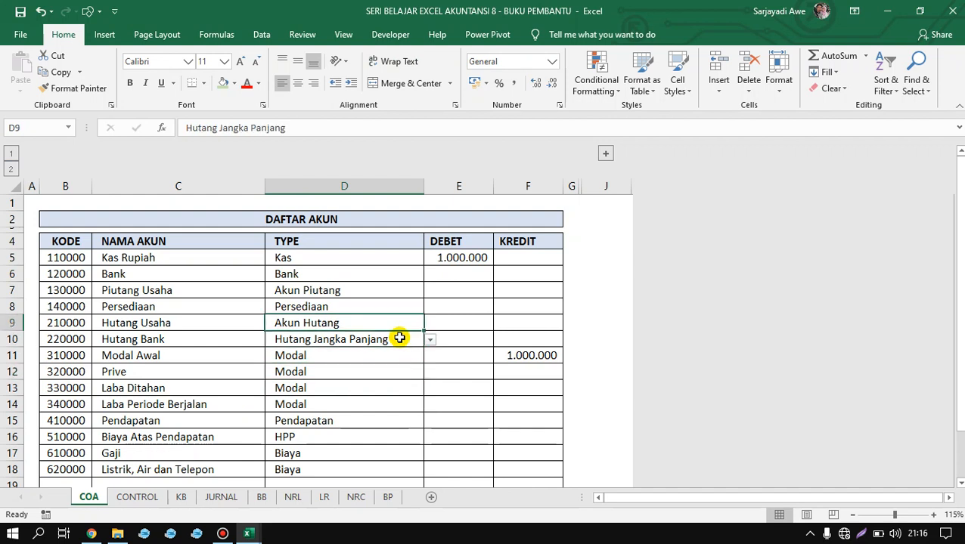
key("Up")
key("Up")
key("Down")
key("Down")
key("Up")
key("Up")
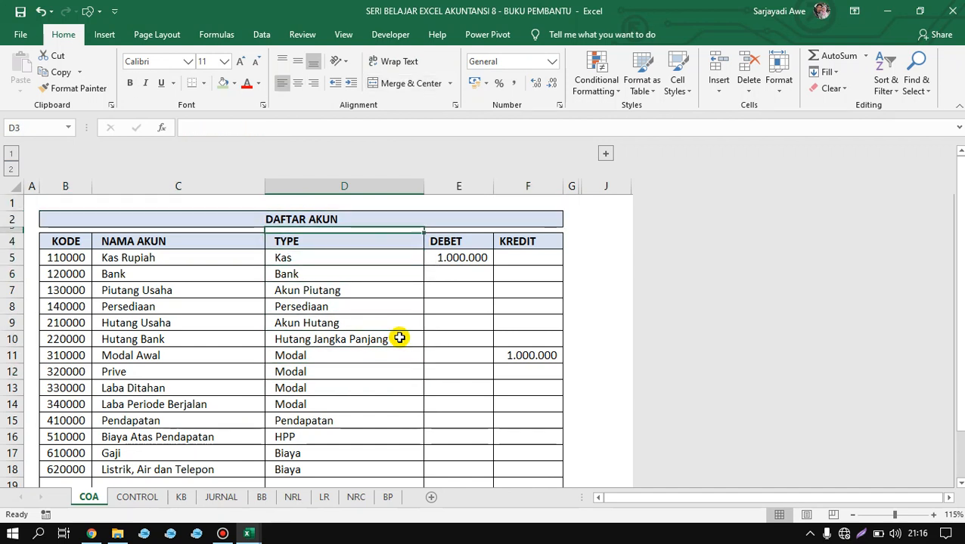
key("Left")
key("Down")
key("Left")
key("Right")
key("Right")
key("Right")
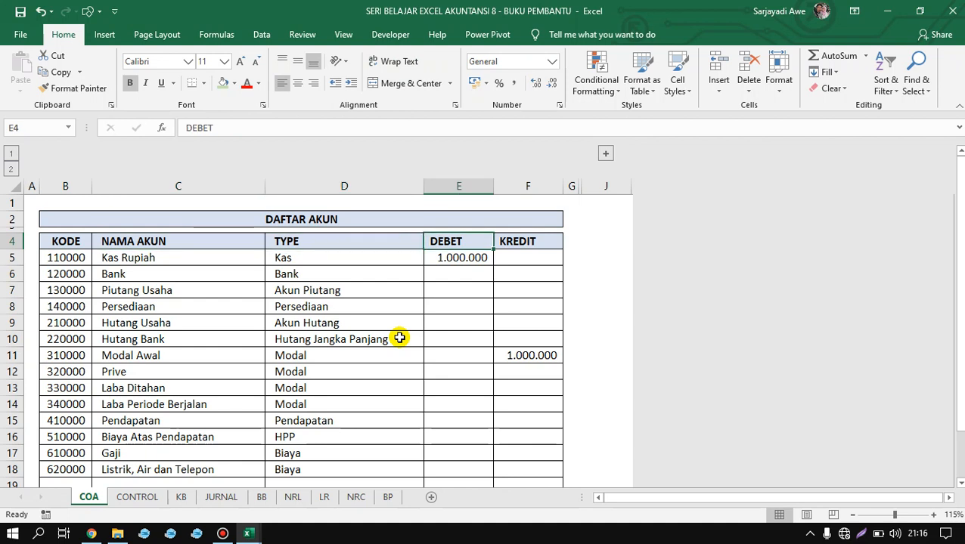
left_click(276, 354)
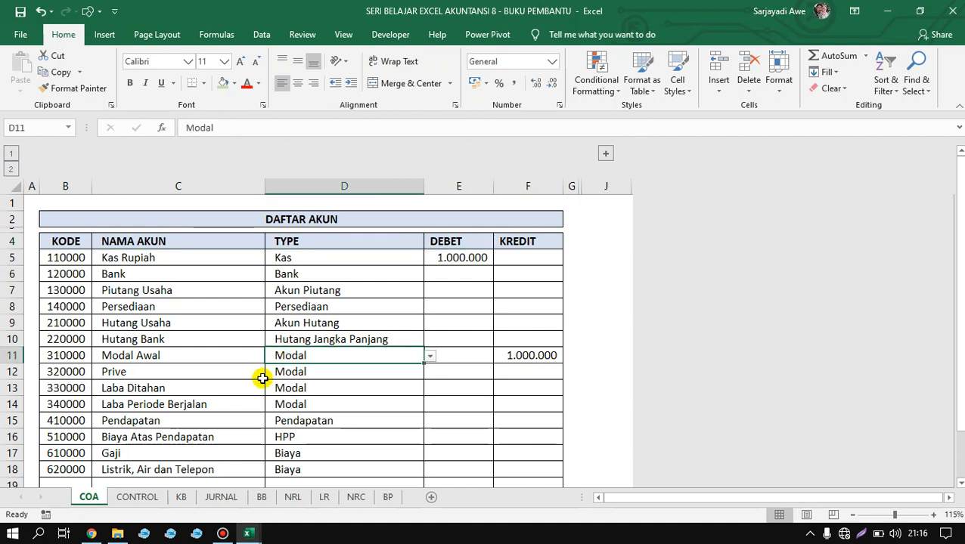
Check the CONTROL sheet and review the PENAMBAHAN column and its formula in the KODE BANTU table on the KB sheet
left_click(137, 499)
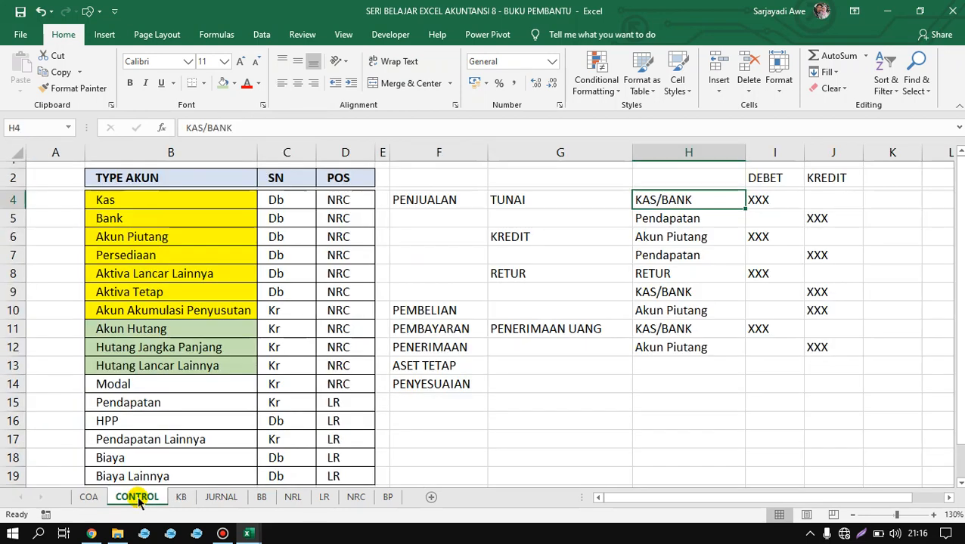
left_click(181, 499)
left_click(235, 500)
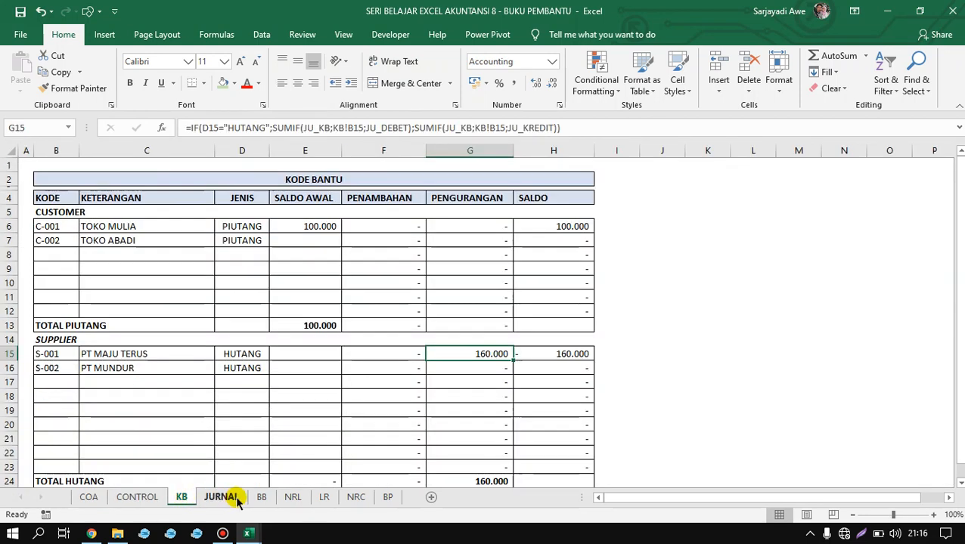
left_click(370, 188)
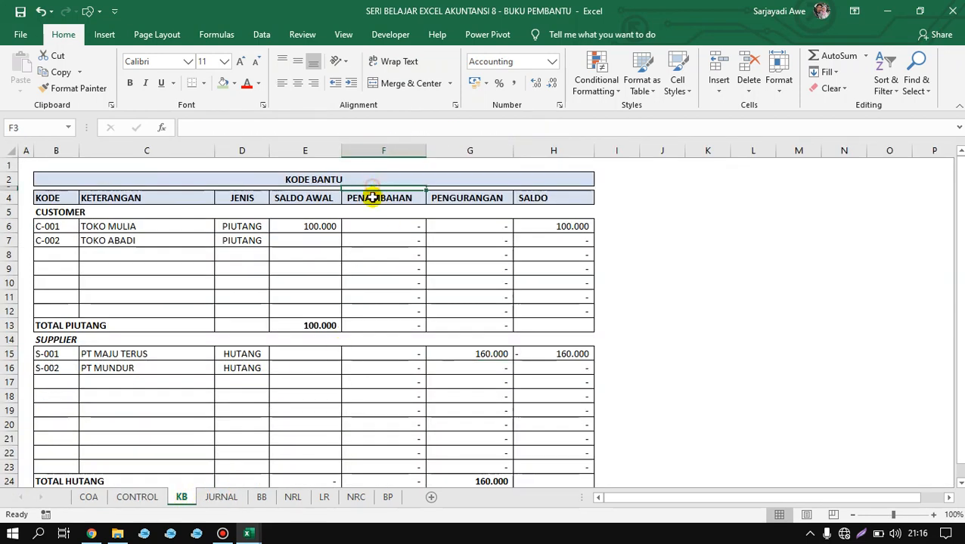
left_click_drag(372, 198, 370, 250)
left_click(371, 250)
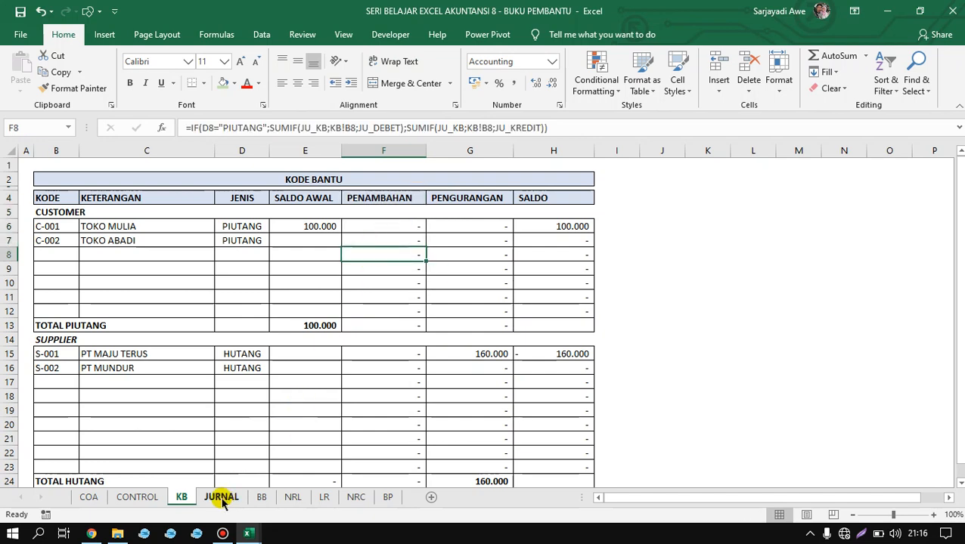
Look through the JURNAL sheet and examine the BUKU BESAR ledger layout and its KETERANGAN formula on the BB sheet
left_click(222, 499)
left_click(257, 496)
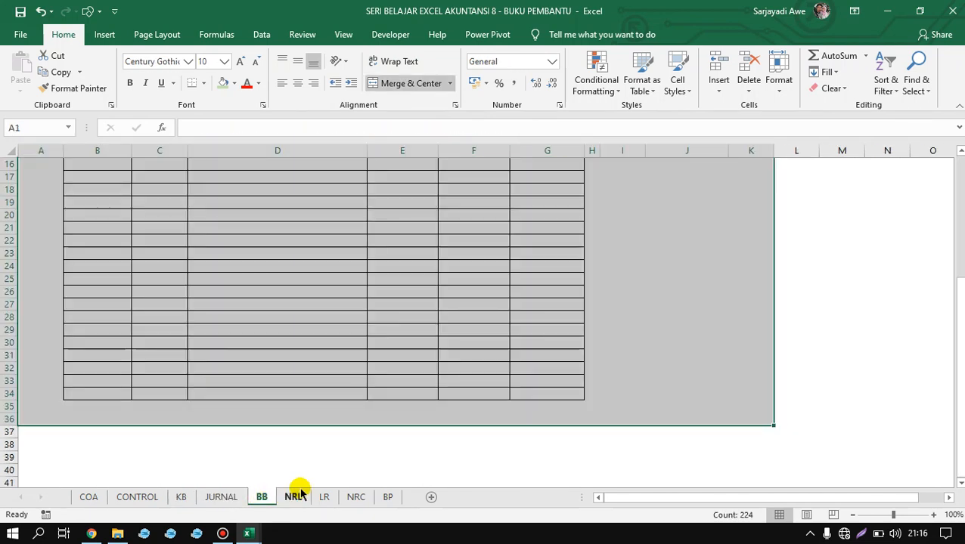
left_click(321, 414)
key("Up")
key("Up")
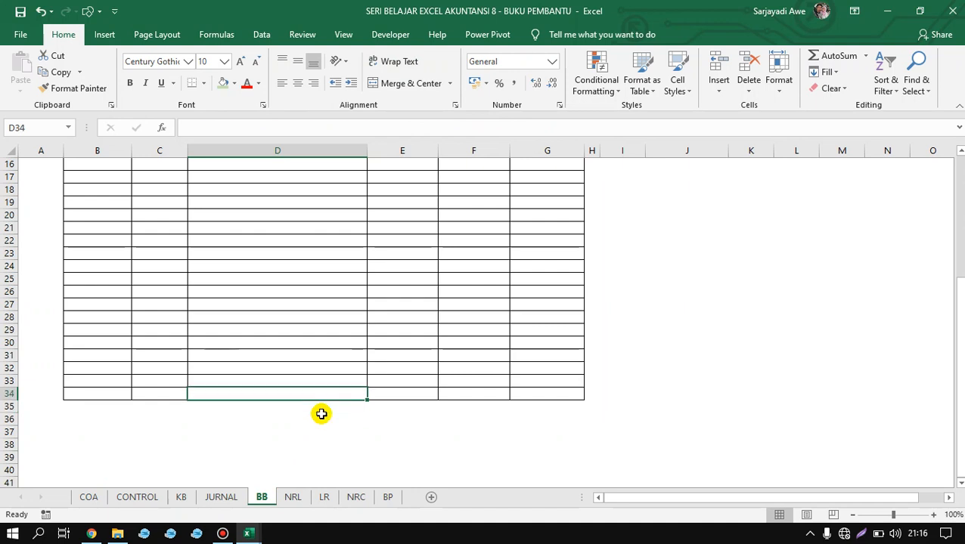
key("ctrl+Up")
key("ctrl+Up")
key("Down")
key("Down")
key("Down")
key("Down")
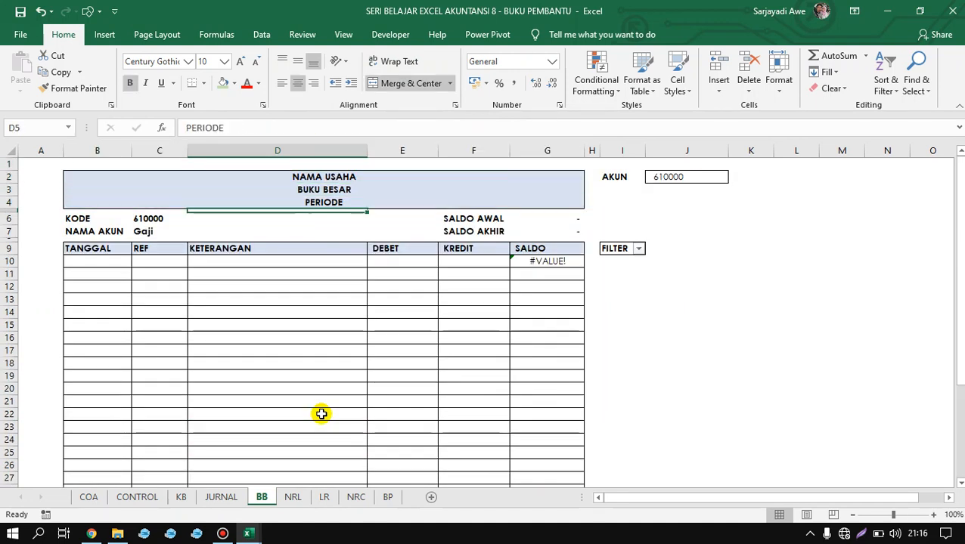
key("Down")
key("Down")
key("Down")
key("Down")
key("Down")
key("Up")
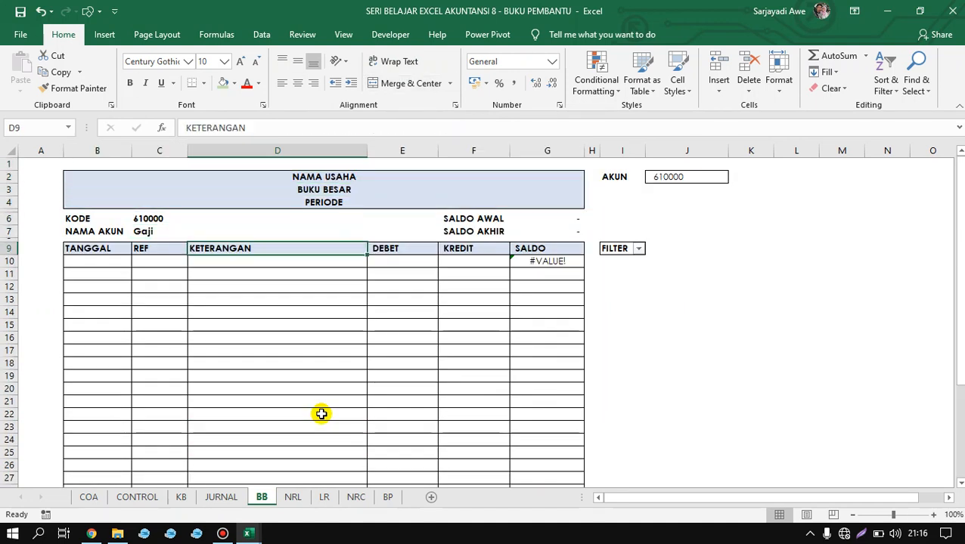
key("Down")
key("Down")
key("Down")
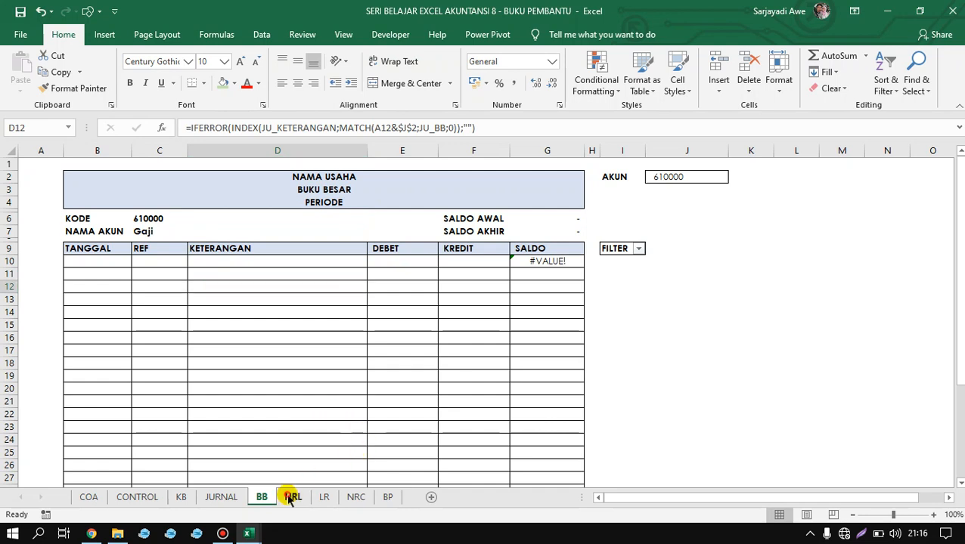
Review the income statement, balance sheet and worksheet reports on the LR, NRC and NRL sheets
left_click(291, 497)
left_click(324, 497)
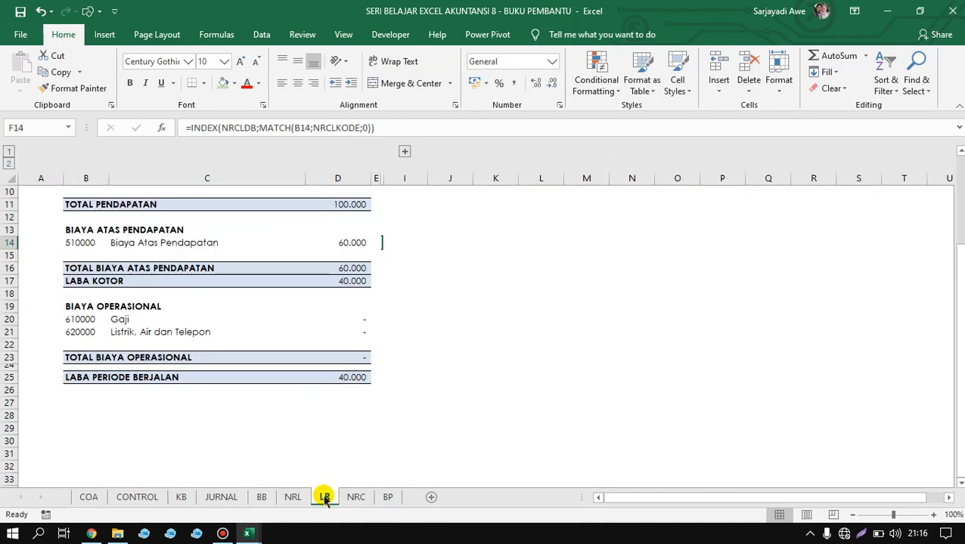
left_click(353, 498)
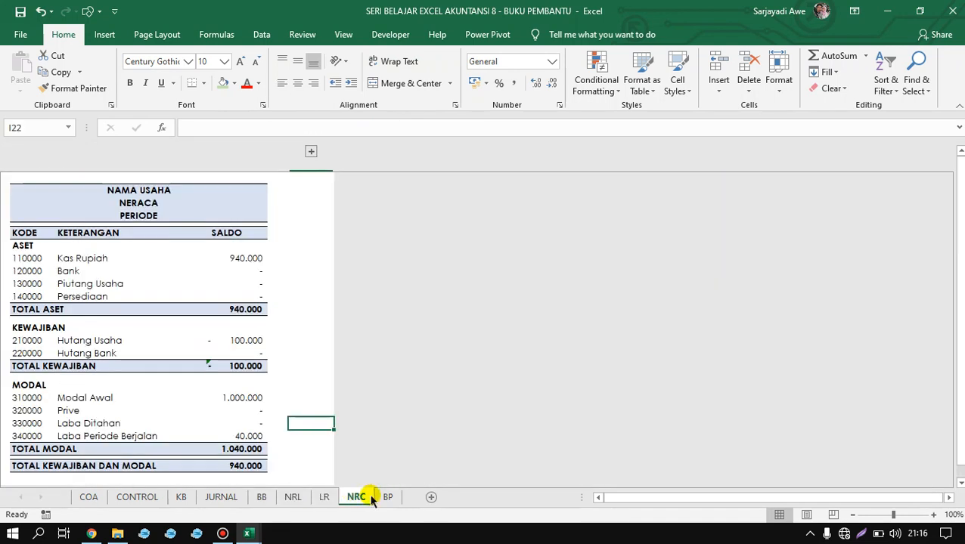
left_click(292, 497)
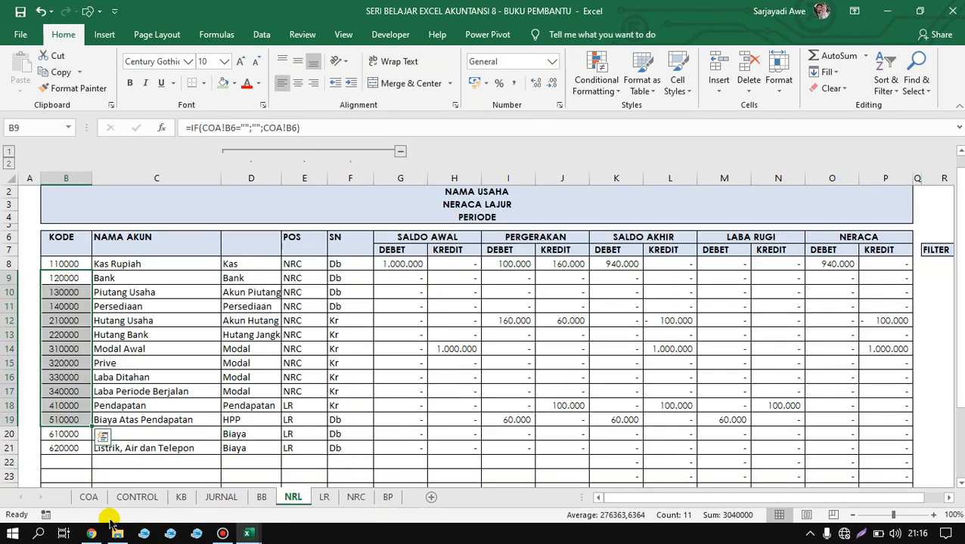
Compare the account names with their types in the DAFTAR AKUN table on the COA sheet
left_click(89, 497)
left_click(197, 390)
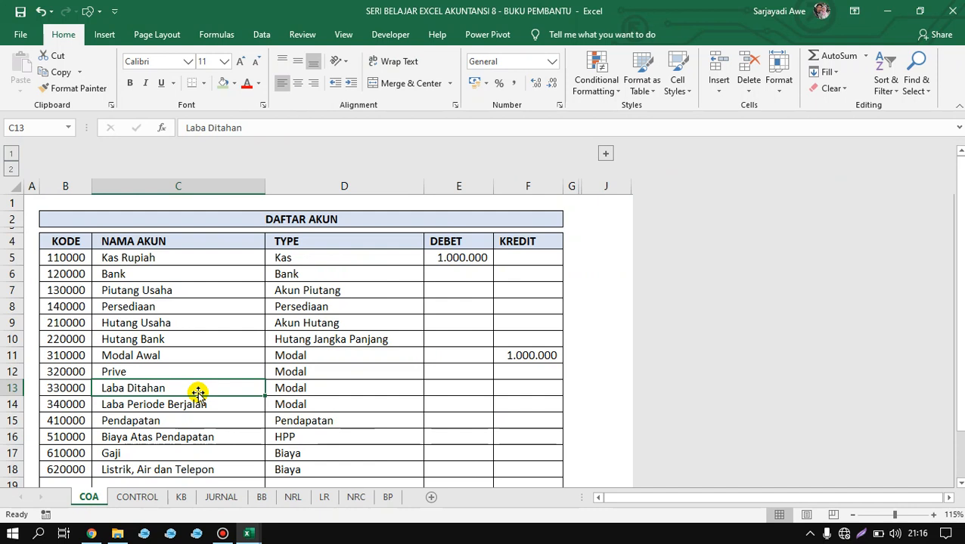
left_click(332, 372)
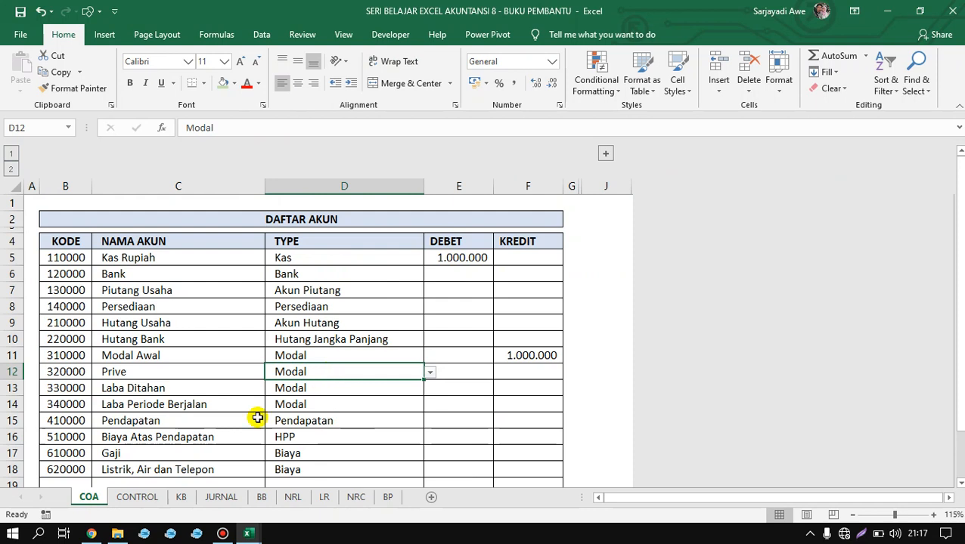
left_click(178, 455)
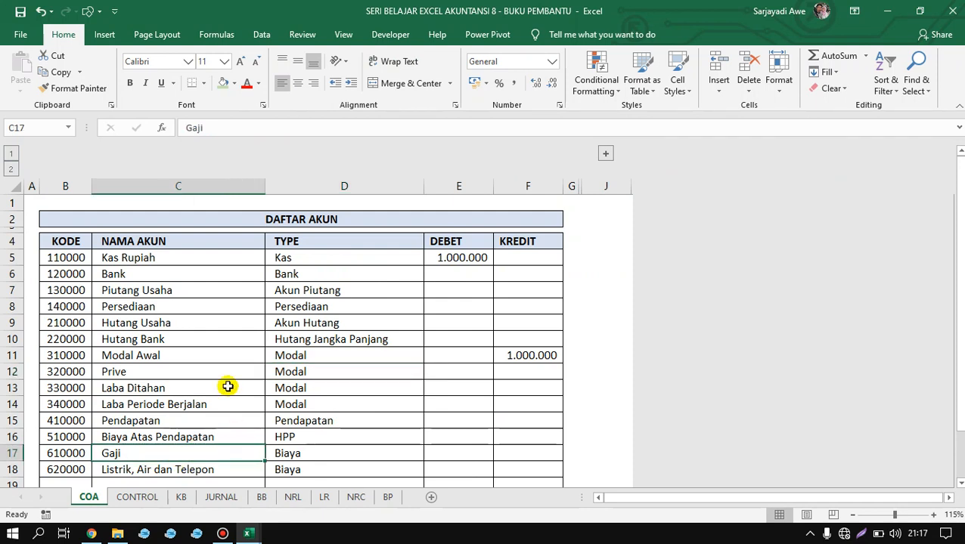
left_click(236, 333)
left_click(278, 302)
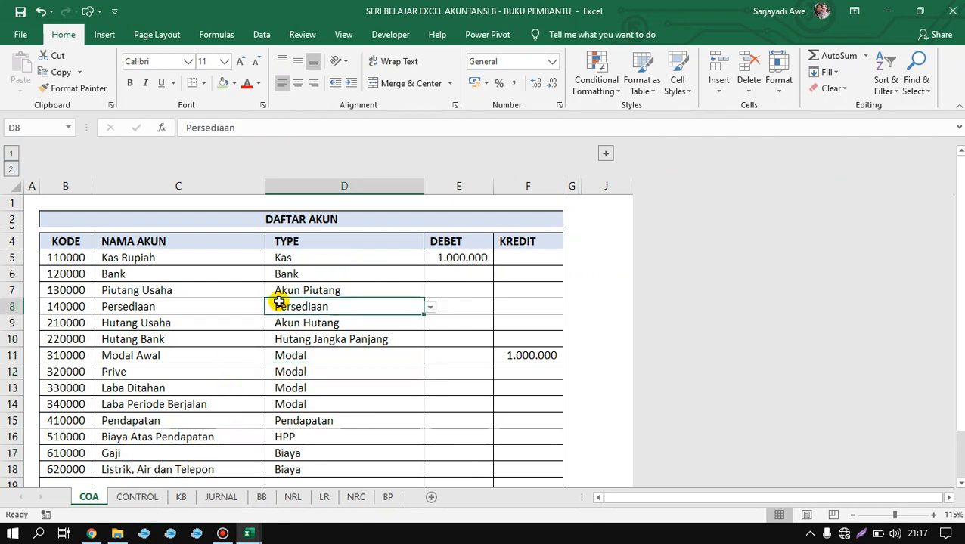
left_click(231, 293)
left_click(306, 286)
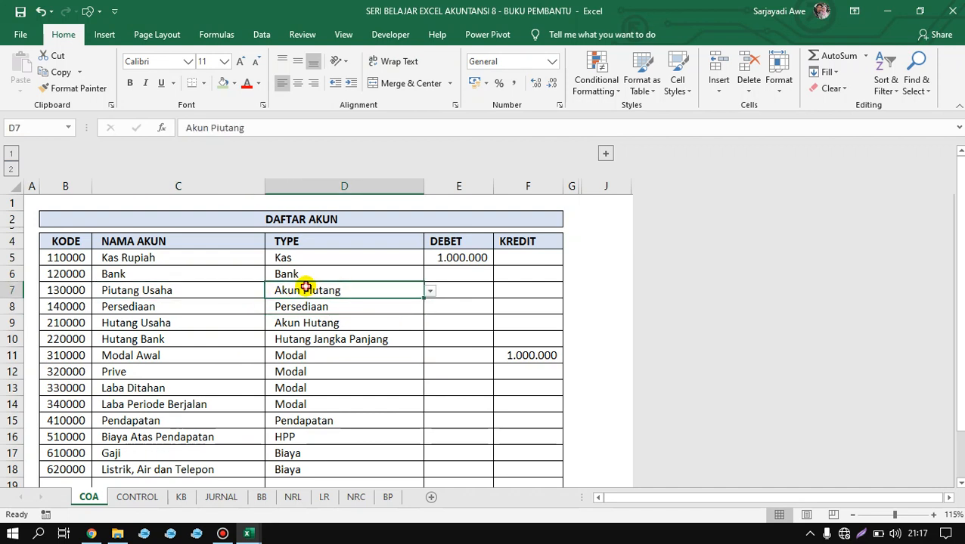
left_click(206, 312)
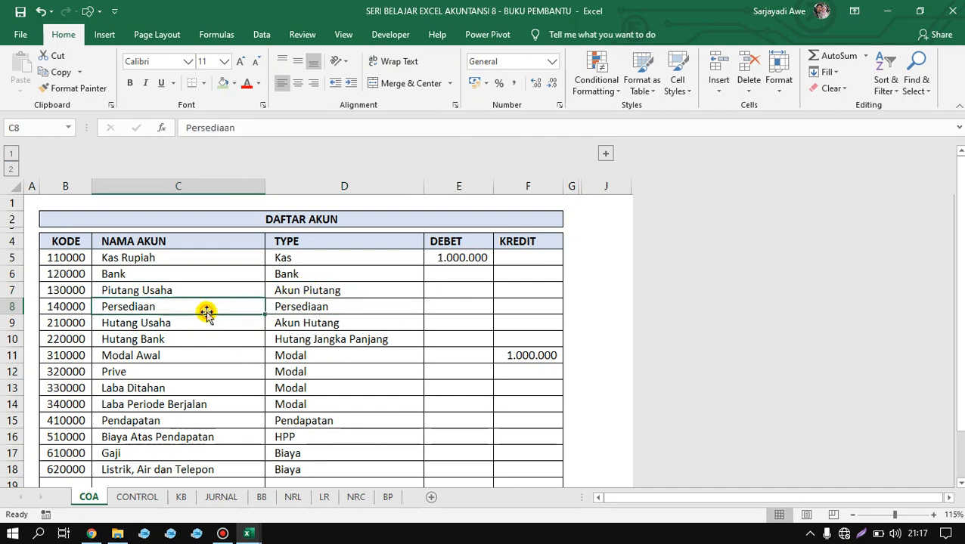
Open the most recently modified ExAct VS-01 workbook from the recent files and view its main menu
left_click(20, 36)
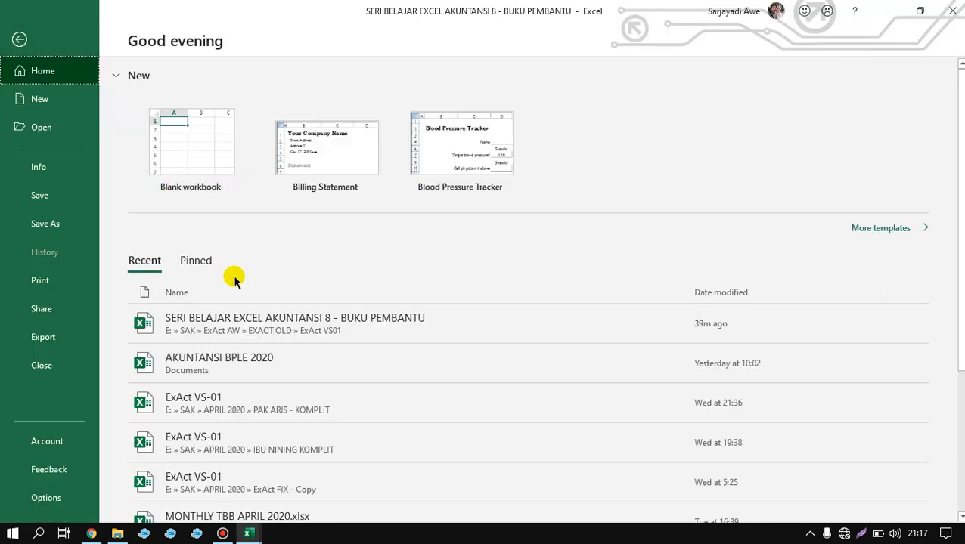
left_click(252, 401)
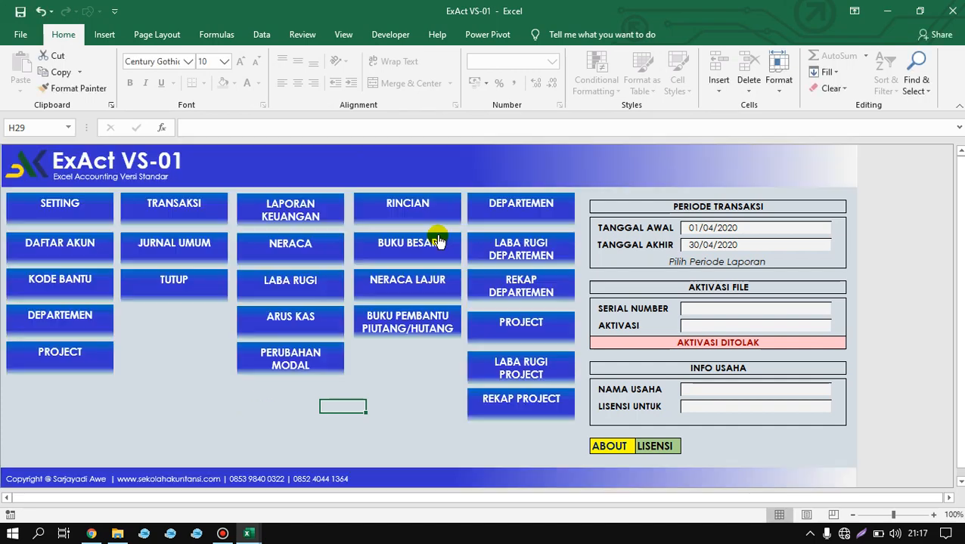
left_click(256, 417)
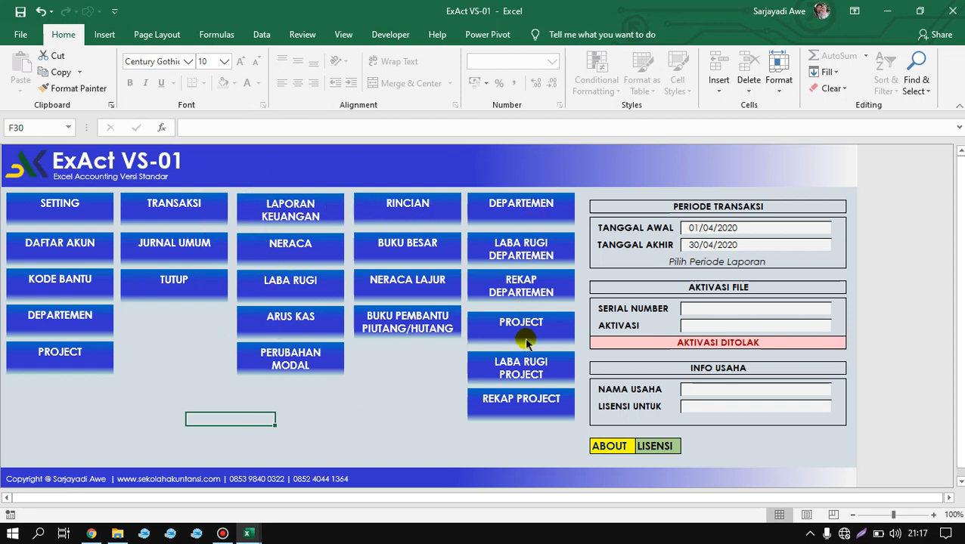
left_click(415, 410)
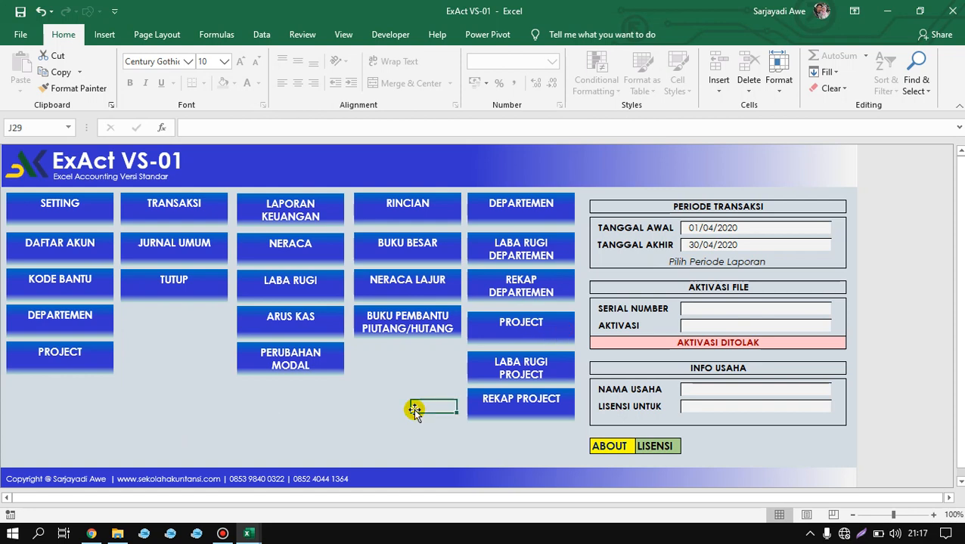
Open the ExAct DAFTAR AKUN list and examine the account types of the fixed asset, depreciation and other asset accounts
left_click(65, 241)
left_click(315, 279)
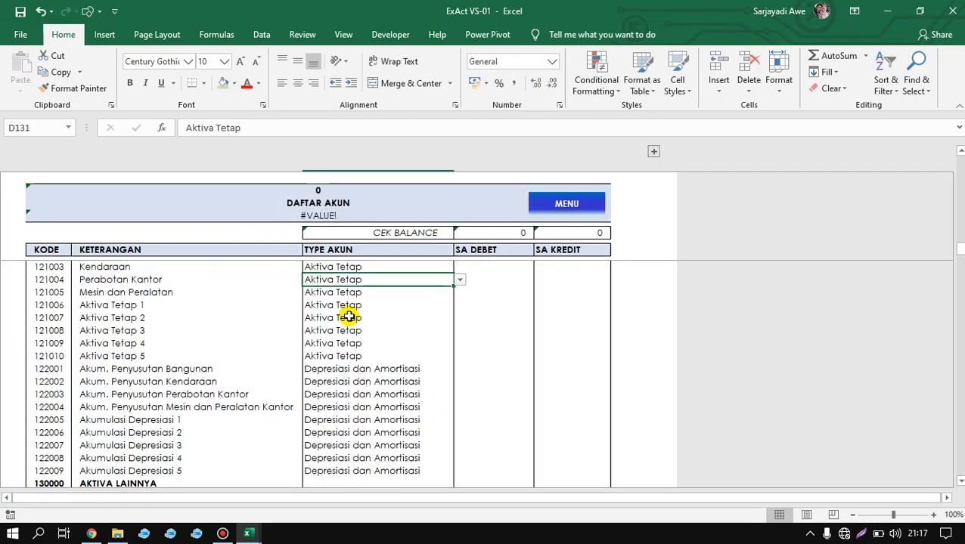
left_click(350, 318)
left_click(349, 356)
left_click(349, 395)
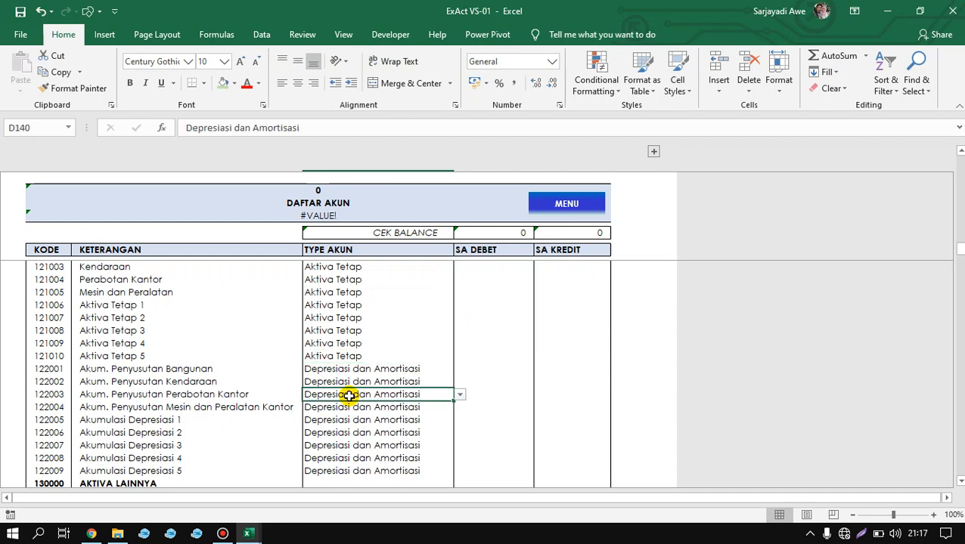
key("Down")
key("Down")
key("Down")
key("Down")
key("Down")
key("Down")
key("Down")
key("Down")
key("Down")
key("Down")
key("Down")
key("Down")
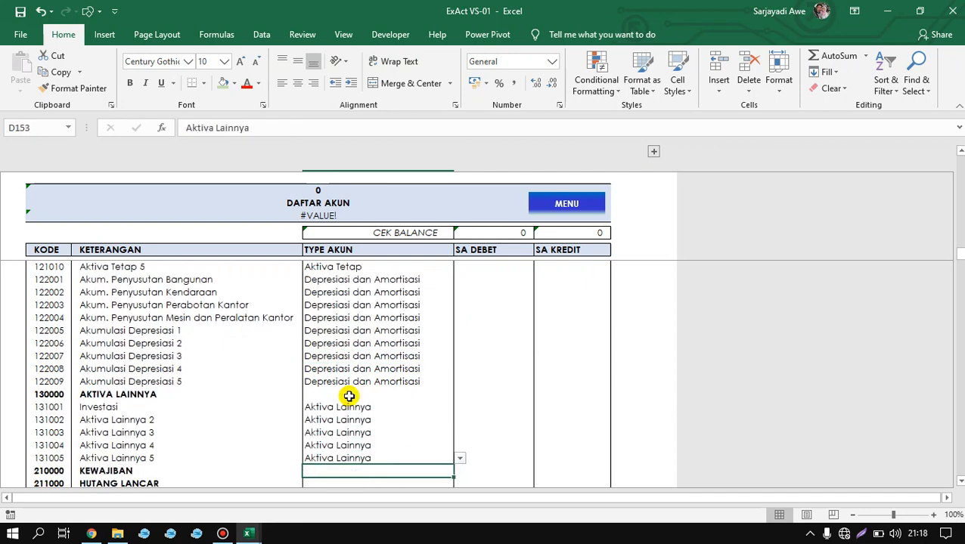
Examine the TYPE AKUN entries from the KEWAJIBAN heading back up to the Aktiva Lancar Lainnya accounts
key("Up")
key("Up")
key("Up")
key("Up")
key("Up")
key("Up")
key("Up")
key("Up")
key("Up")
key("Up")
key("Up")
key("Up")
key("Up")
key("Up")
key("Up")
key("Up")
key("Up")
key("Up")
key("Up")
key("Up")
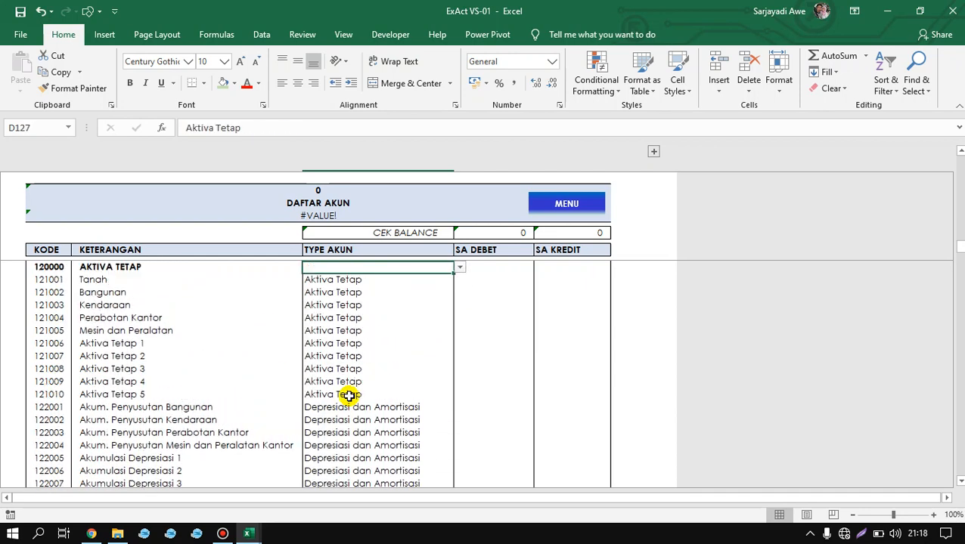
key("Up")
key("Up")
key("Up")
key("Up")
key("Up")
key("Up")
key("Up")
key("Up")
key("Up")
key("Up")
key("Up")
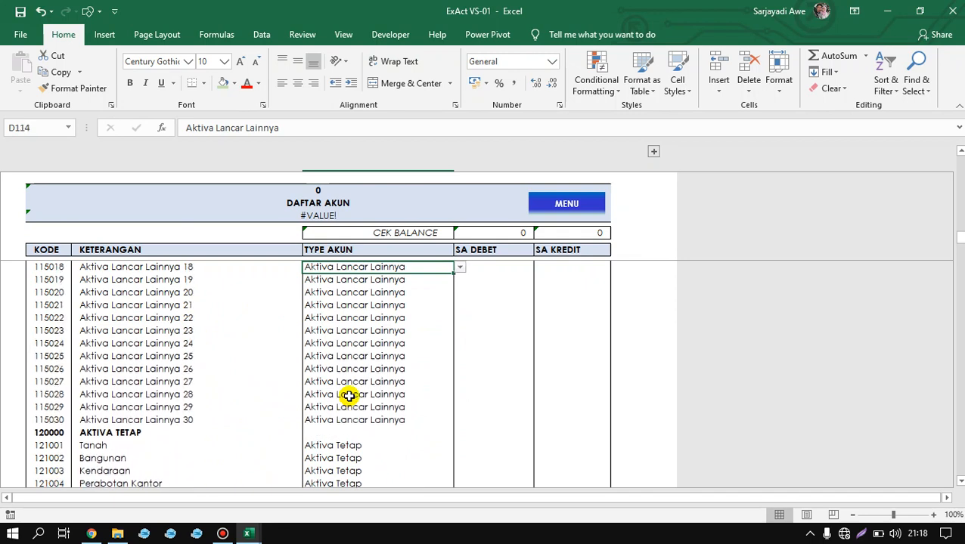
key("Up")
key("Up")
key("Up")
key("Up")
key("Up")
key("Up")
key("Up")
key("Up")
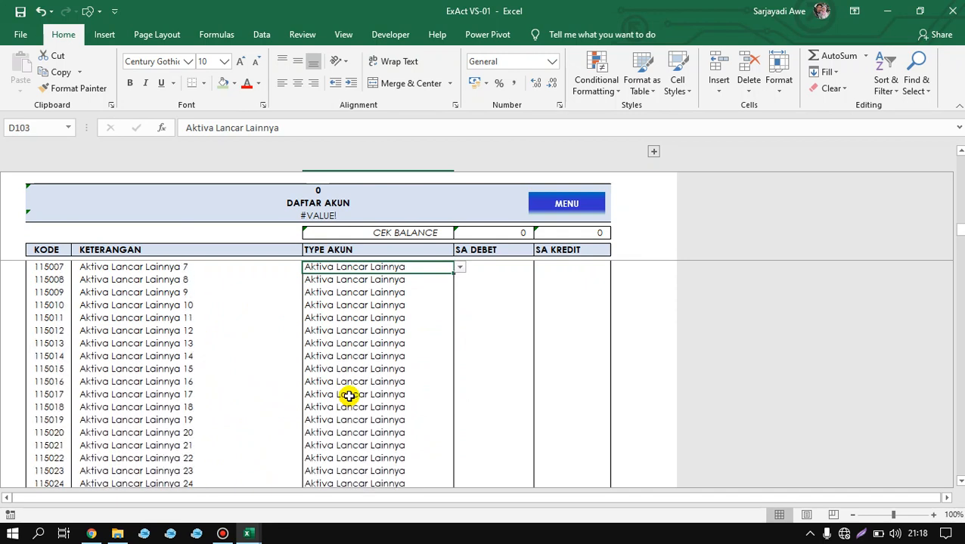
Check the Aktiva Lancar Lainnya account names and types, and return to the ExAct main menu
left_click(424, 369)
left_click(491, 314)
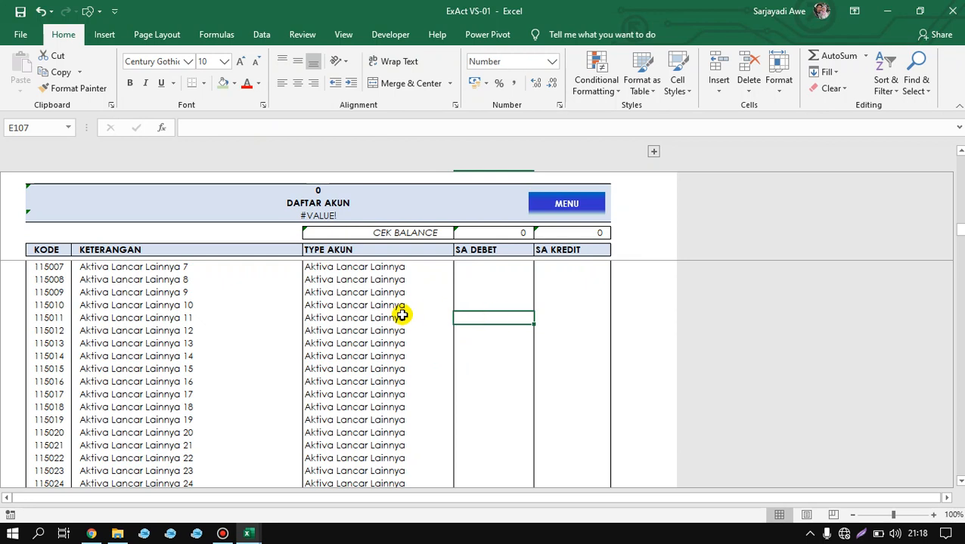
left_click(402, 317)
left_click(208, 331)
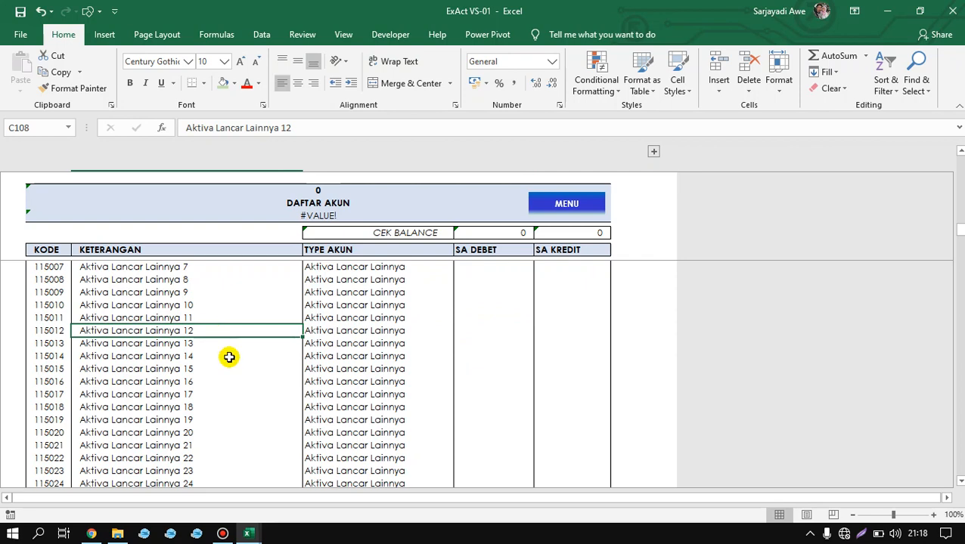
left_click(232, 382)
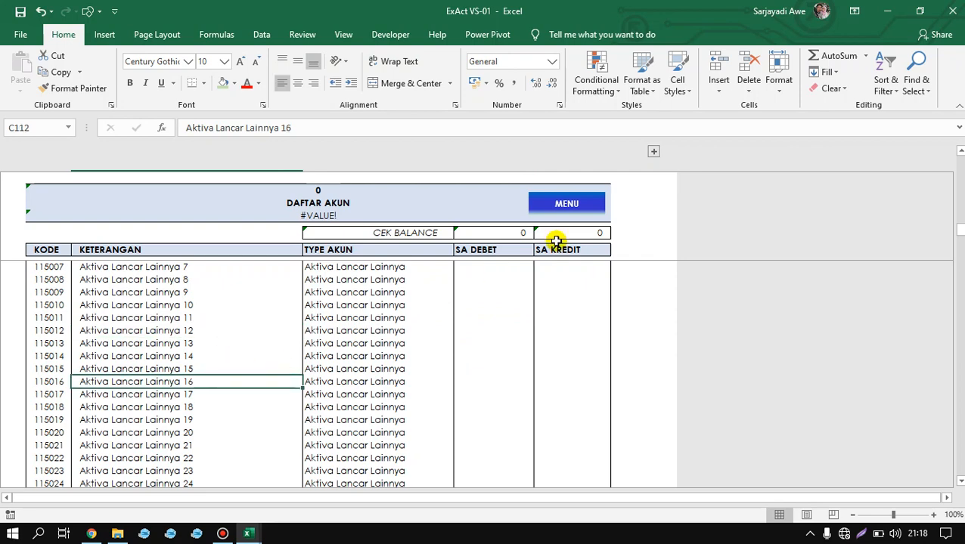
left_click(566, 203)
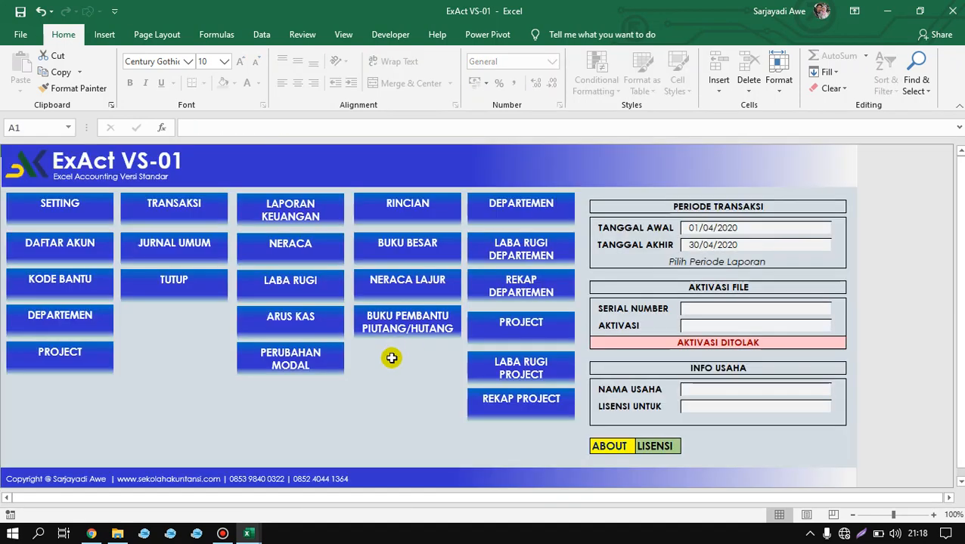
left_click(378, 388)
left_click(276, 415)
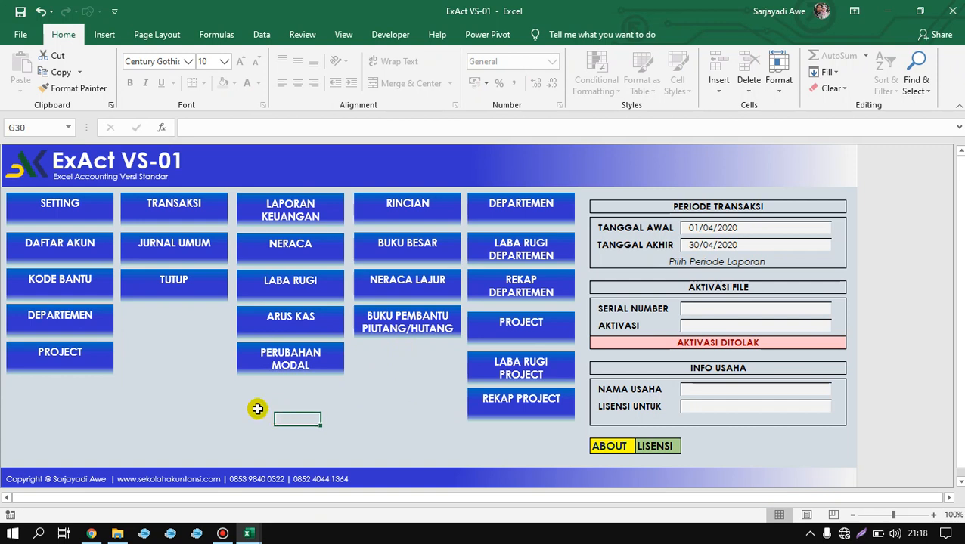
left_click(144, 401)
left_click(102, 403)
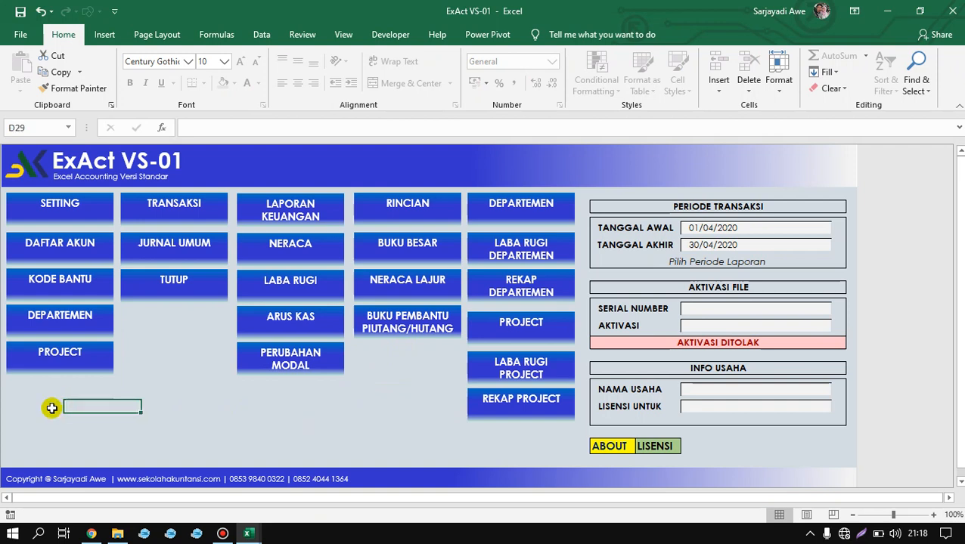
left_click(47, 410)
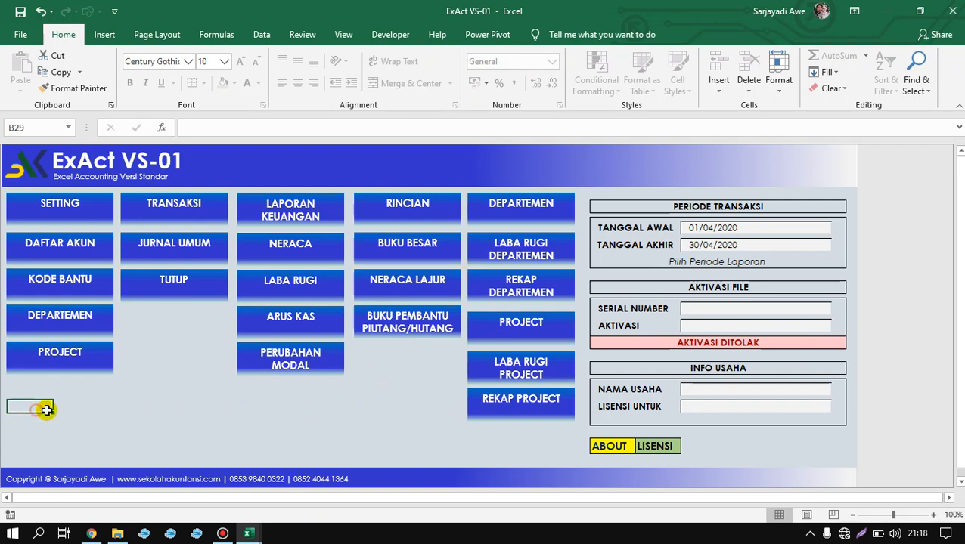
left_click_drag(46, 410, 299, 416)
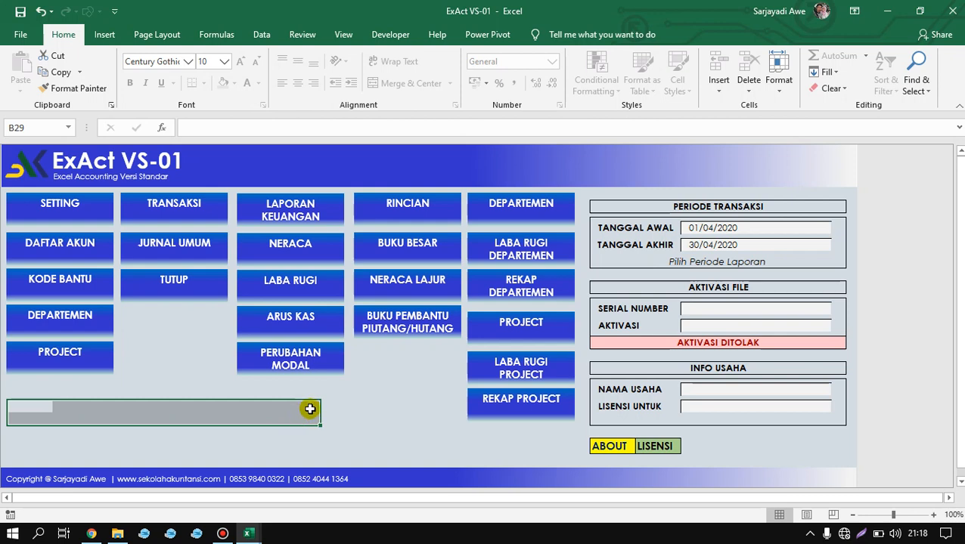
left_click(231, 409)
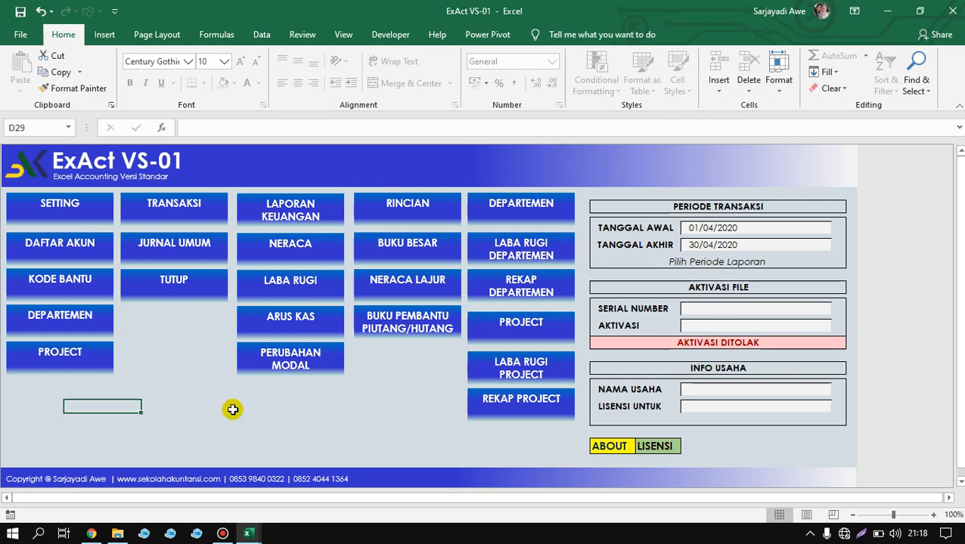
key("shift+Right")
key("shift+Right")
key("shift+Right")
key("shift+Right")
key("shift+Right")
key("shift+Right")
key("shift+Right")
key("shift+Right")
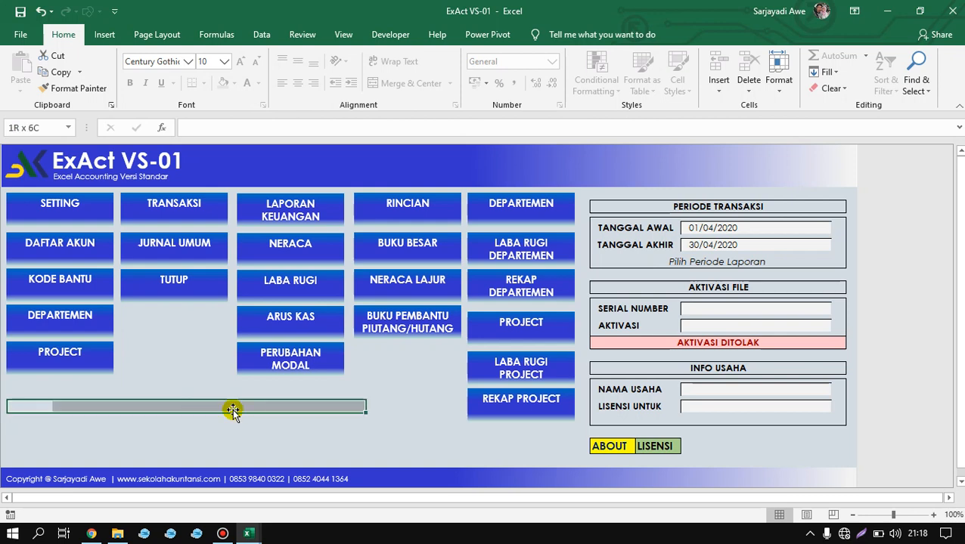
left_click(416, 405)
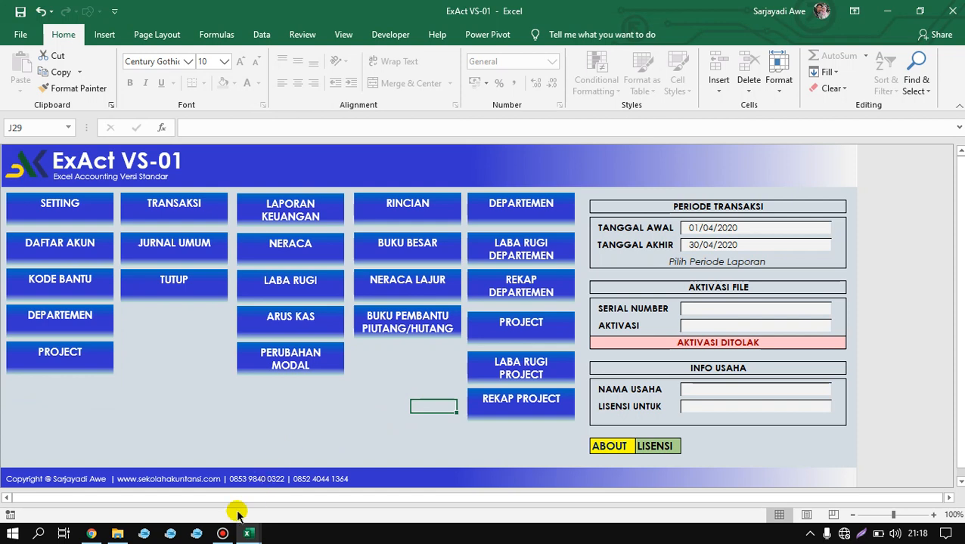
Switch to the SERI BELAJAR EXCEL AKUNTANSI 8 - BUKU PEMBANTU workbook and look over the account names in its DAFTAR AKUN list
mouse_move(247, 532)
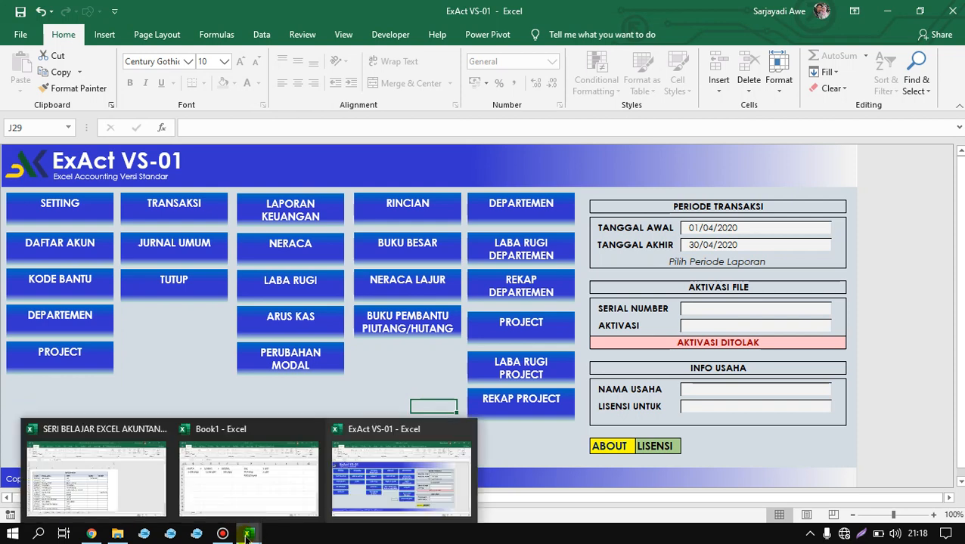
left_click(114, 477)
left_click(216, 387)
key("Up")
key("Up")
key("Up")
key("Up")
key("Up")
key("Up")
key("Up")
key("Up")
key("Up")
key("Up")
key("Up")
key("Up")
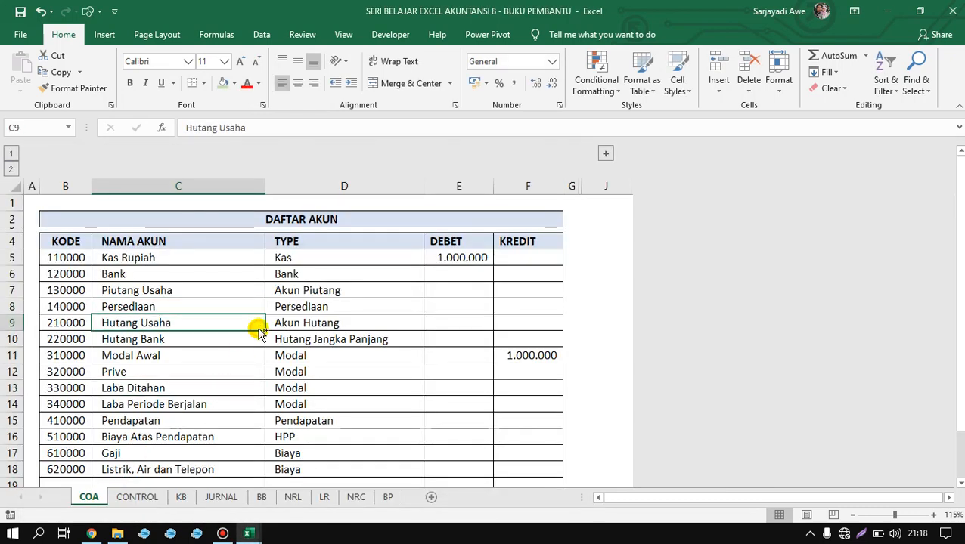
key("Down")
key("Down")
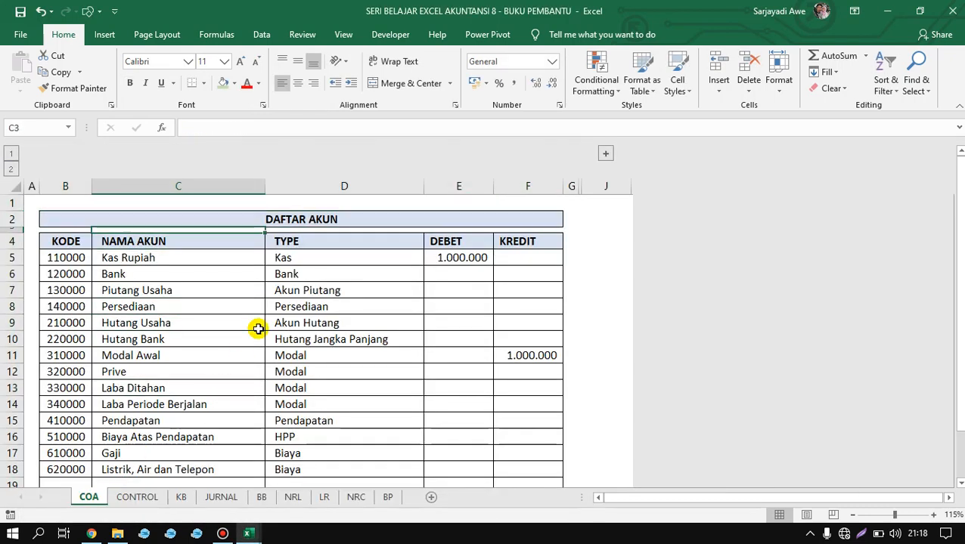
left_click(333, 318)
Review the workbook's sheets from CONTROL and JURNAL through NRL, LR and BP, ending on the NRC balance sheet
left_click(131, 493)
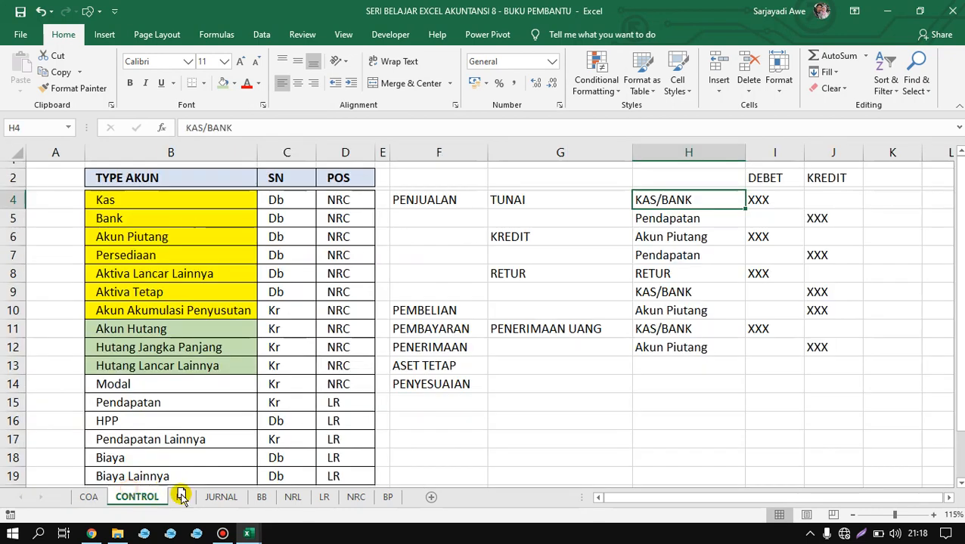
left_click(181, 495)
left_click(222, 497)
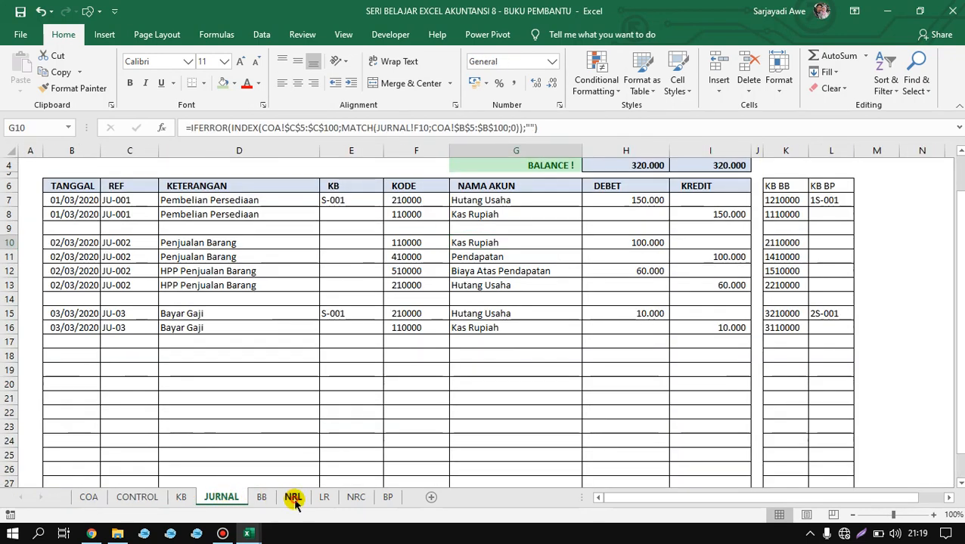
left_click(292, 497)
left_click(356, 496)
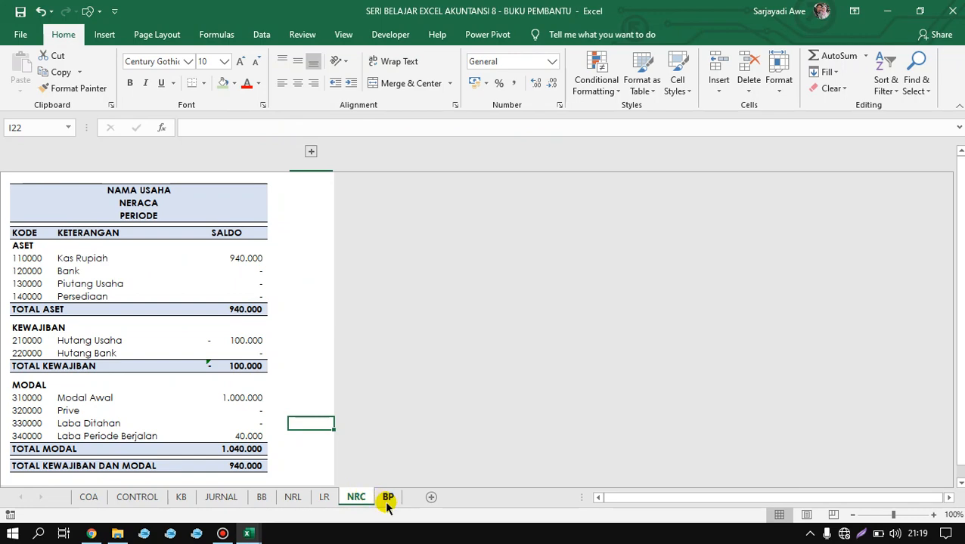
left_click(387, 497)
left_click(326, 498)
left_click(295, 499)
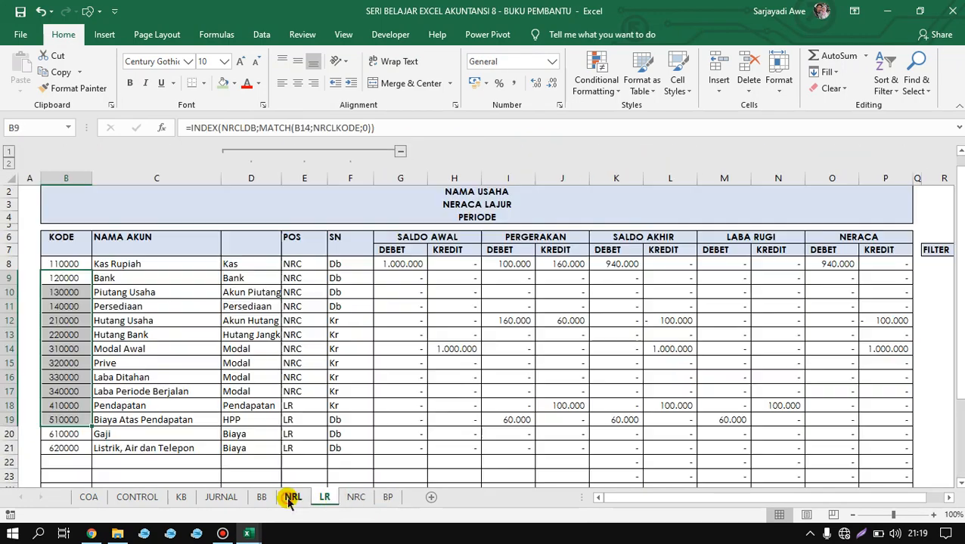
left_click(261, 497)
left_click(294, 496)
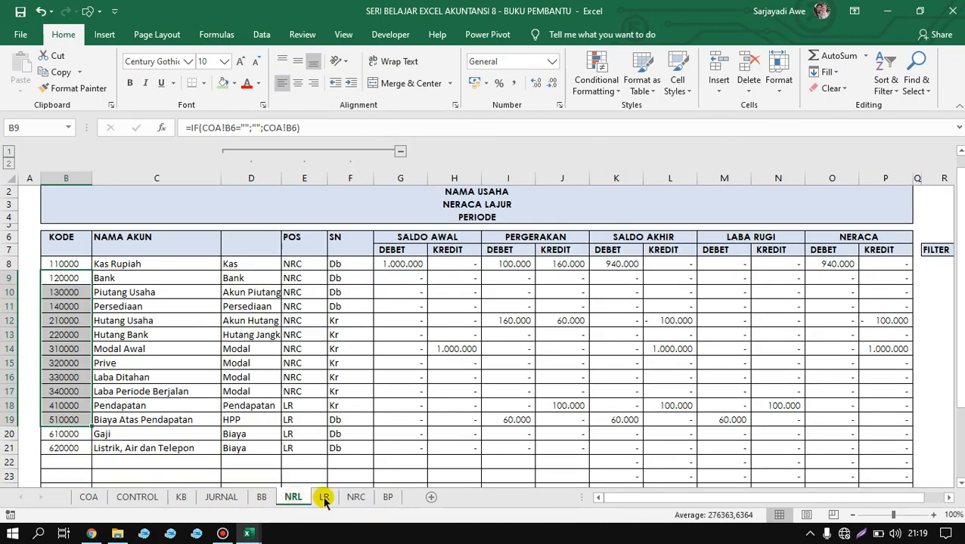
left_click(362, 497)
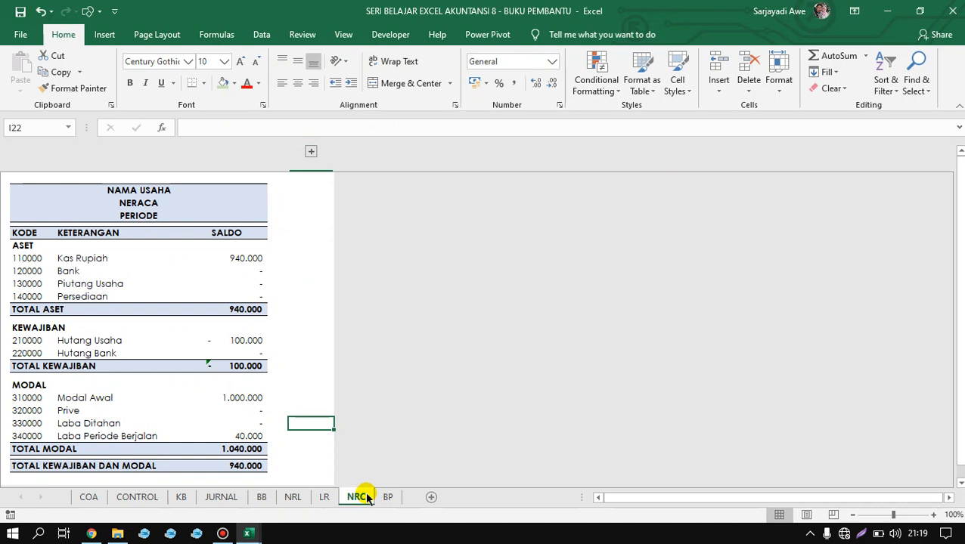
Examine the TOTAL KEWAJIBAN DAN MODAL line and the MODAL accounts and balances in the NERACA report
left_click(241, 468)
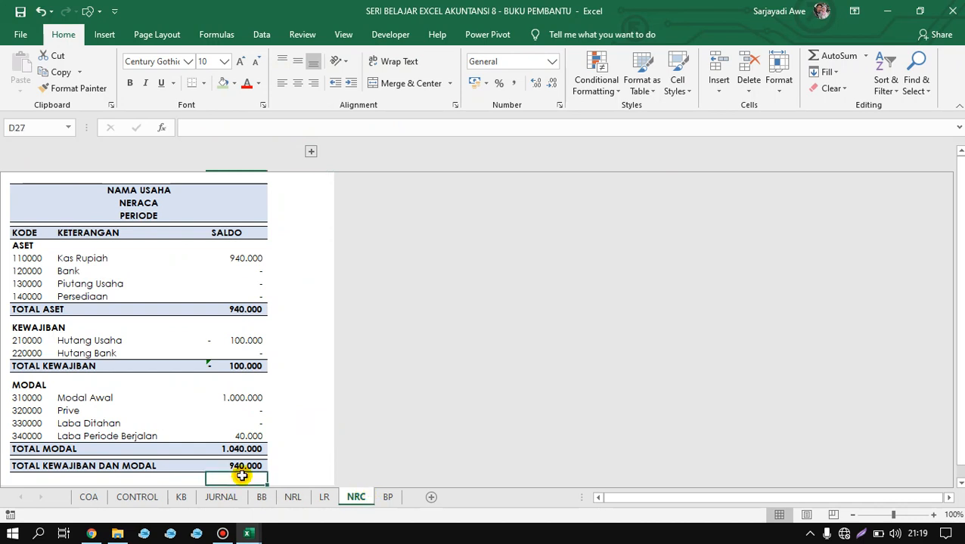
left_click(207, 437)
key("Up")
key("Up")
key("Up")
key("Up")
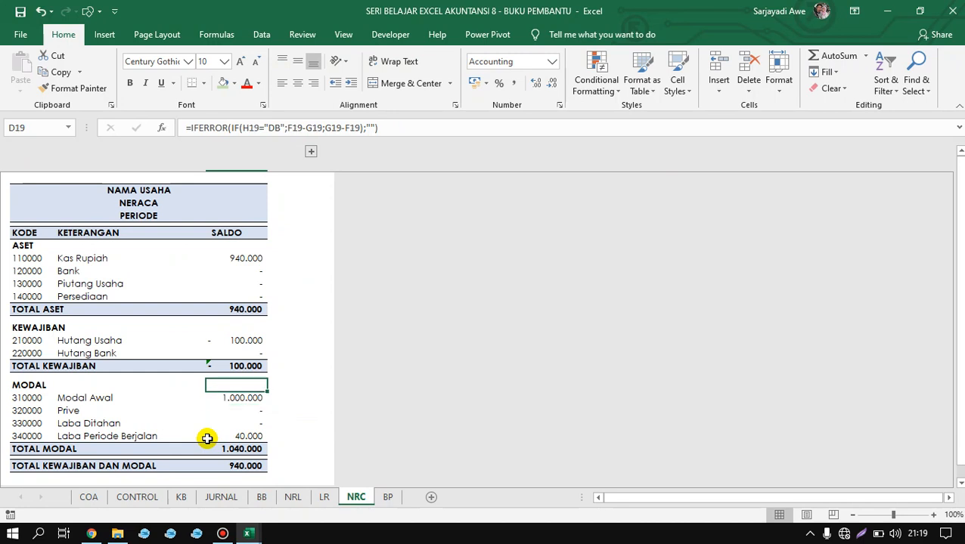
key("Home")
key("Right")
key("Down")
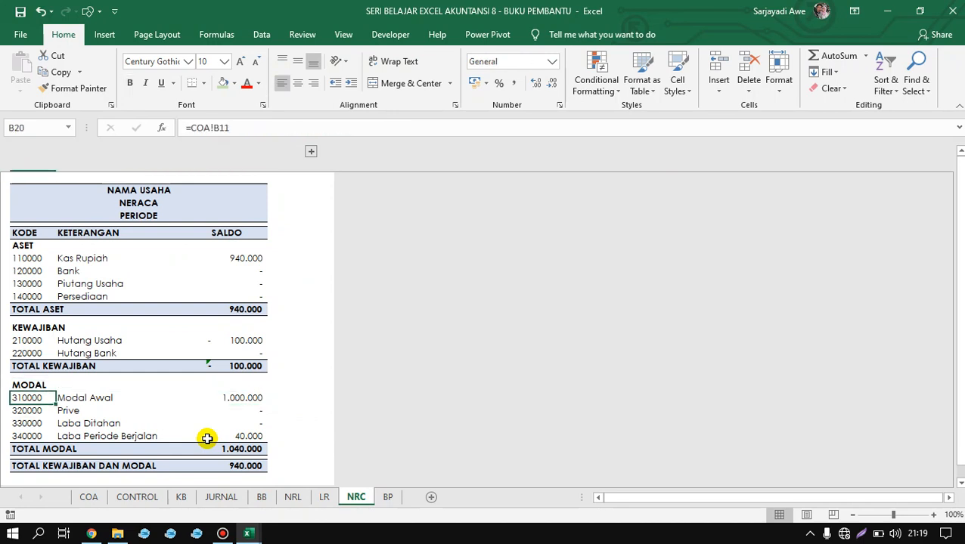
key("Down")
left_click(266, 416)
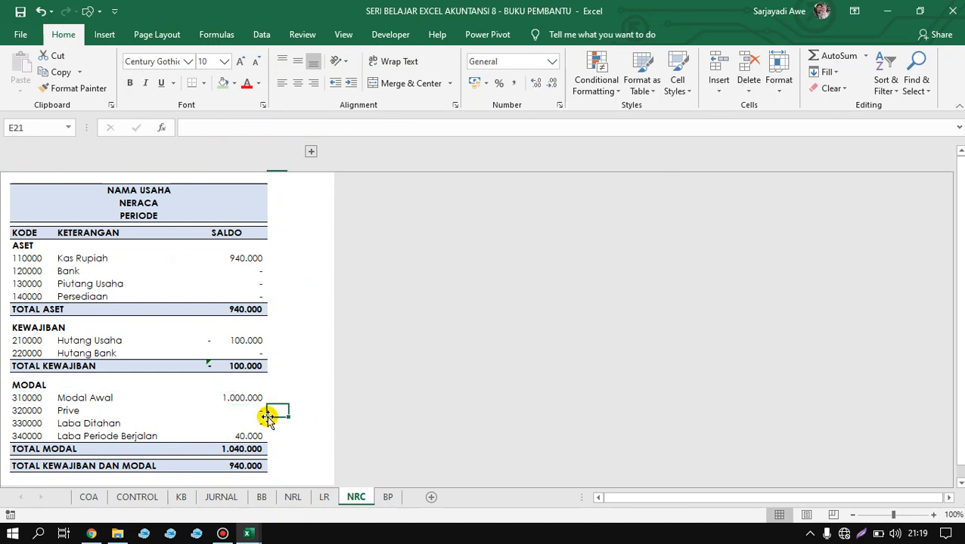
left_click(242, 409)
left_click(244, 394)
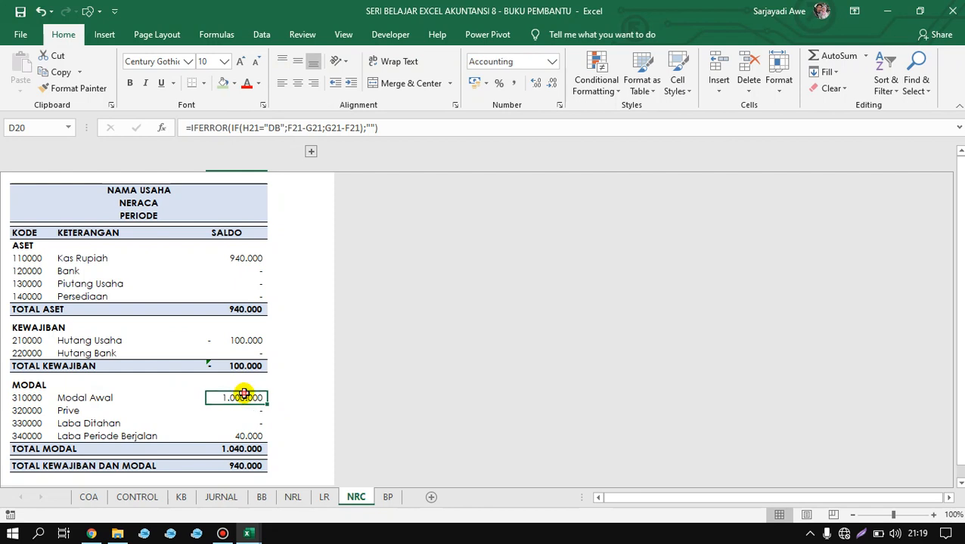